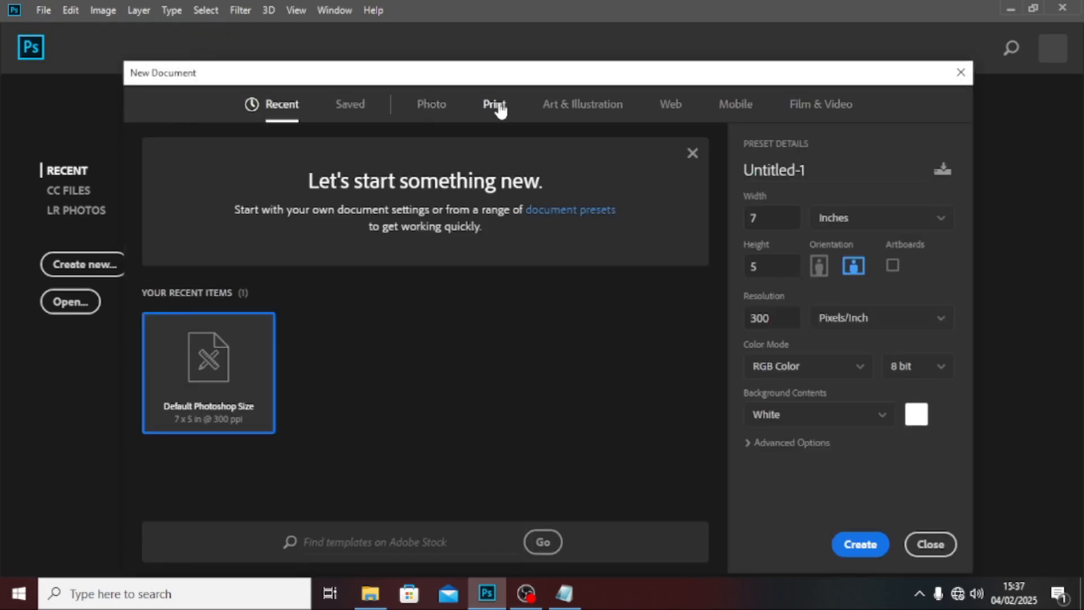
Choose the A4 print preset, 210 x 297 mm, for the new document
{"action": "left_click", "coordinate": [499, 108]}
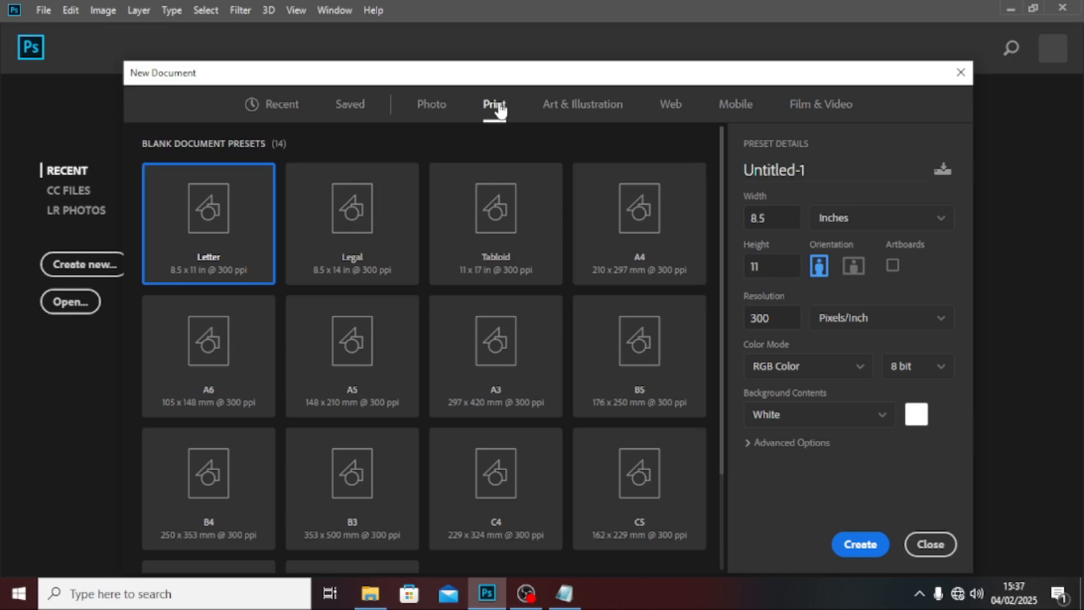
{"action": "left_click", "coordinate": [628, 215]}
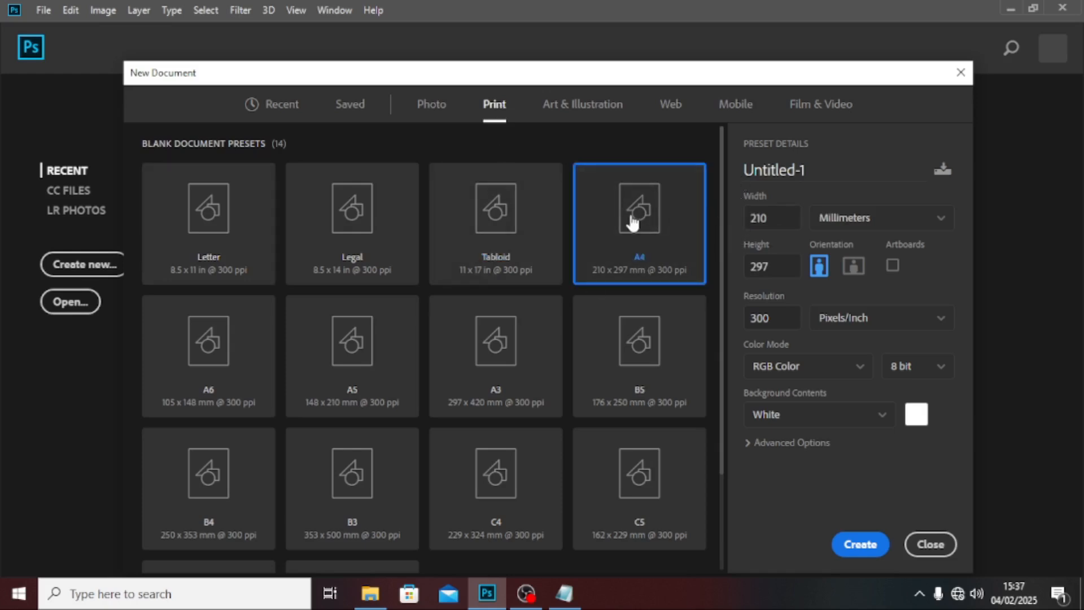
{"action": "double_click", "coordinate": [759, 218]}
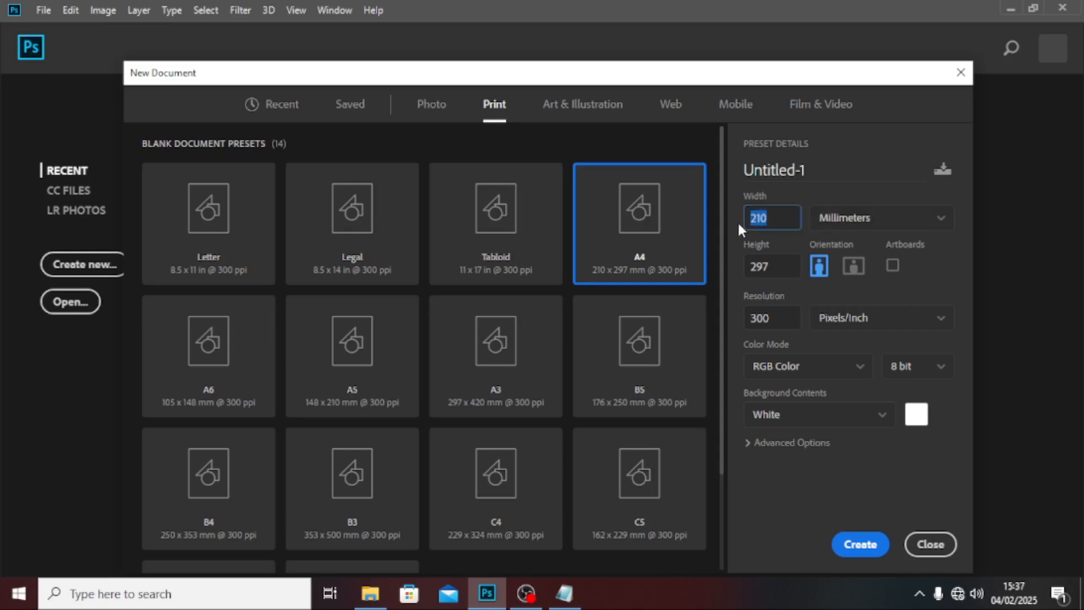
{"action": "left_click_drag", "start_coordinate": [775, 272], "coordinate": [739, 264]}
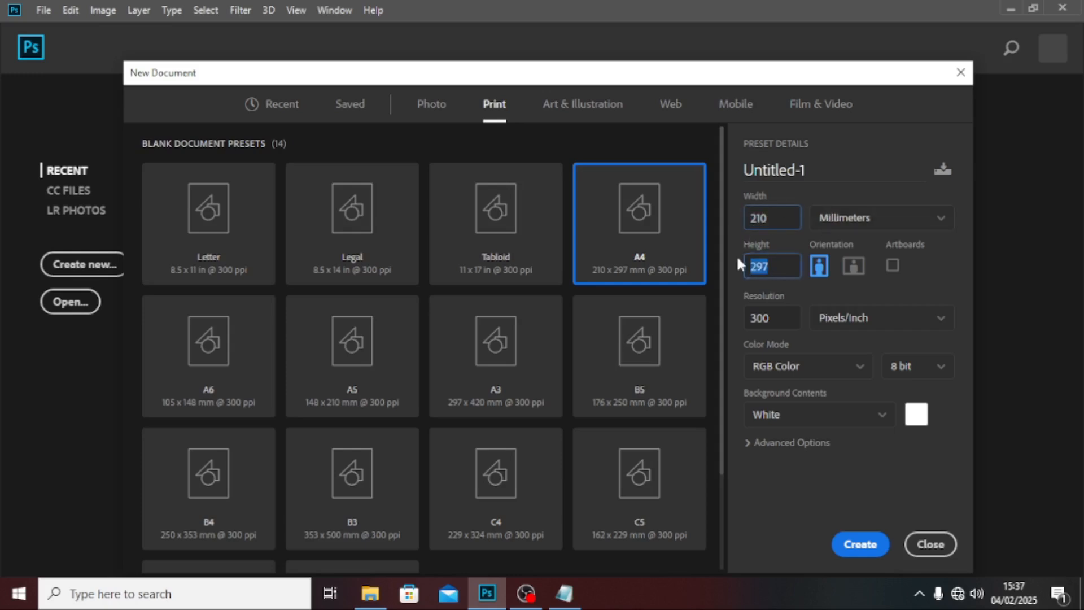
Name the new document POSTER and create it at 300 pixels/inch
{"action": "left_click", "coordinate": [779, 168]}
{"action": "type", "text": "POS"}
{"action": "type", "text": "TW"}
{"action": "key", "text": "BackSpace"}
{"action": "type", "text": "R"}
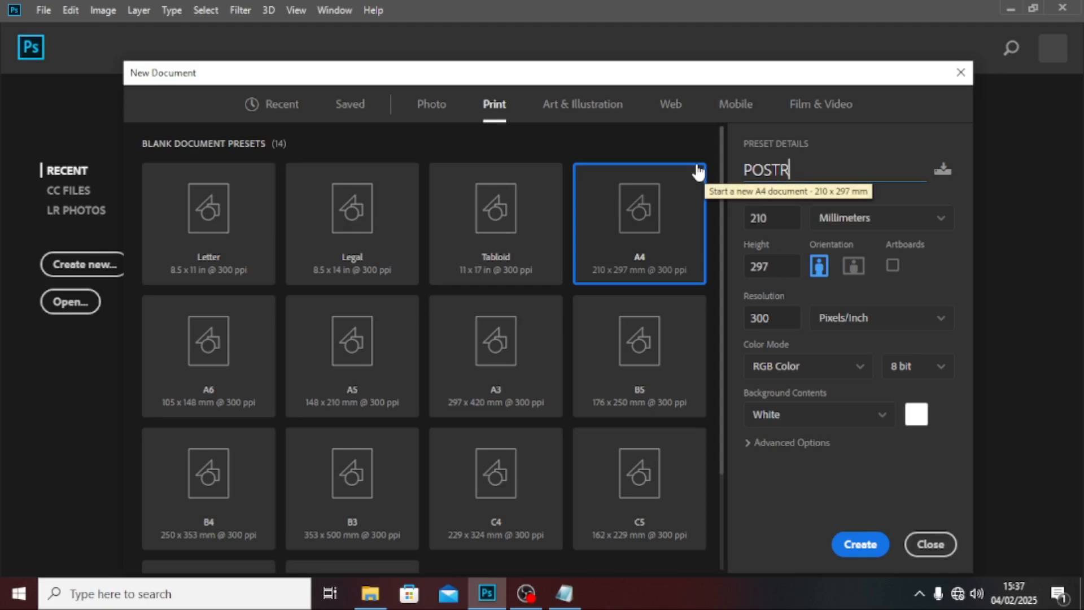
{"action": "key", "text": "BackSpace"}
{"action": "type", "text": "ER"}
{"action": "double_click", "coordinate": [775, 319]}
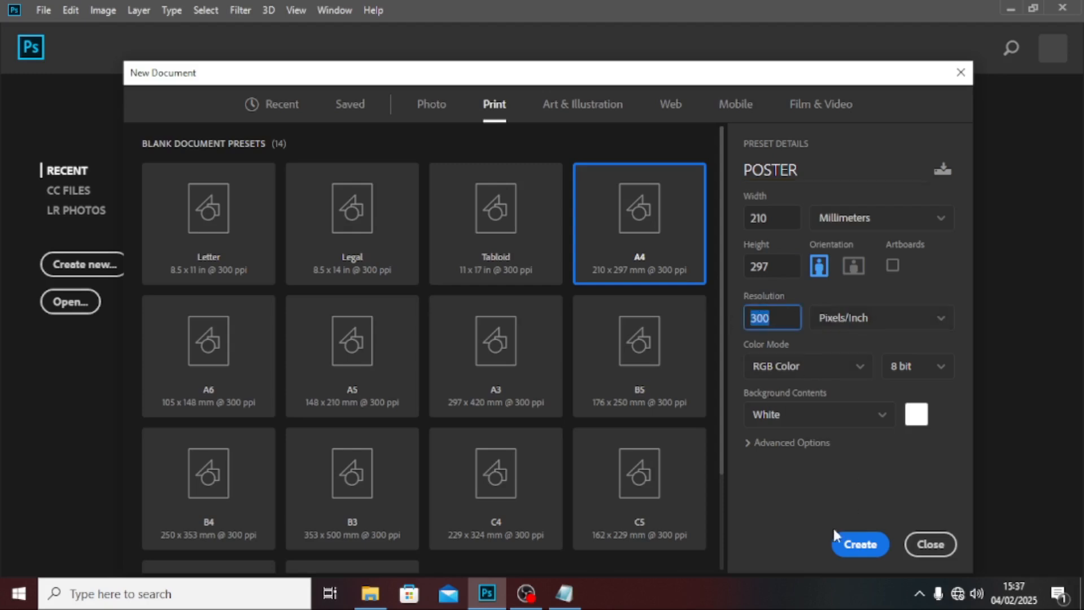
{"action": "left_click", "coordinate": [859, 546]}
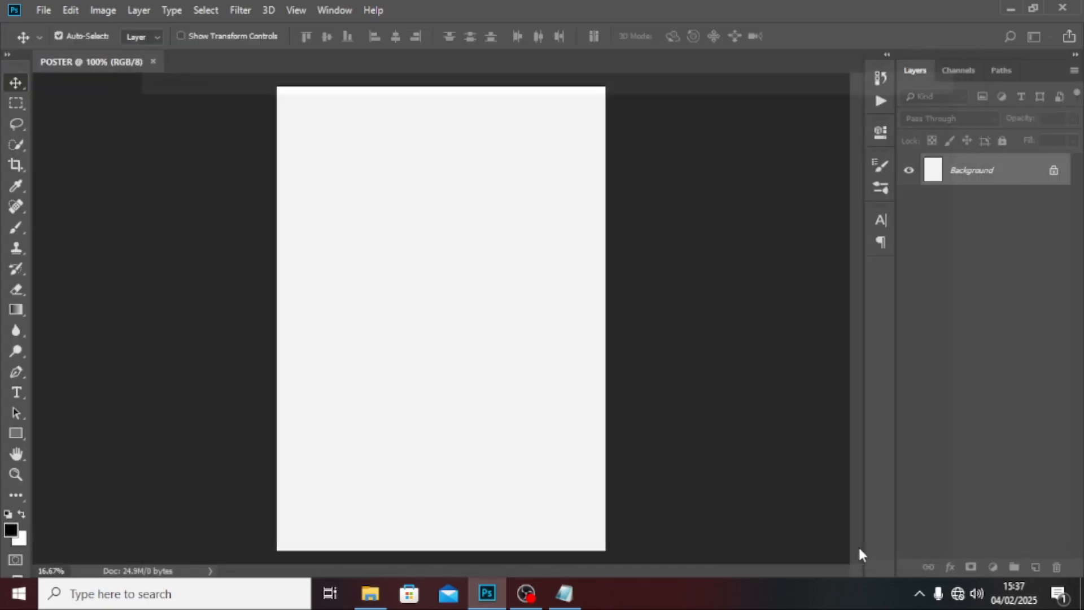
Start a new guide layout with 8 columns and rows enabled, setting both the column and row gutters to 0 in
{"action": "left_click", "coordinate": [296, 11]}
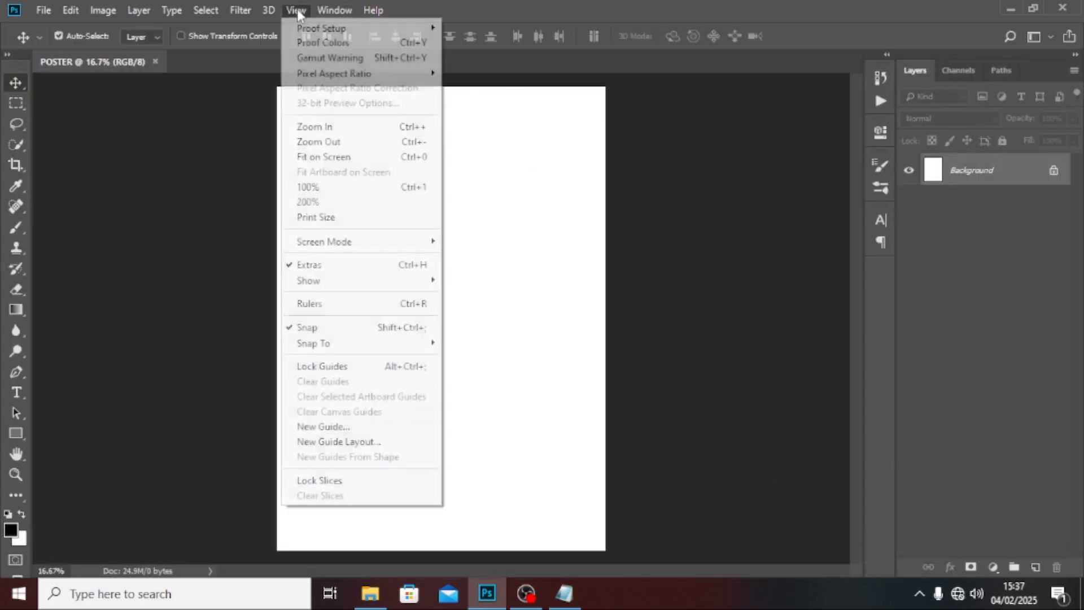
{"action": "left_click", "coordinate": [338, 442]}
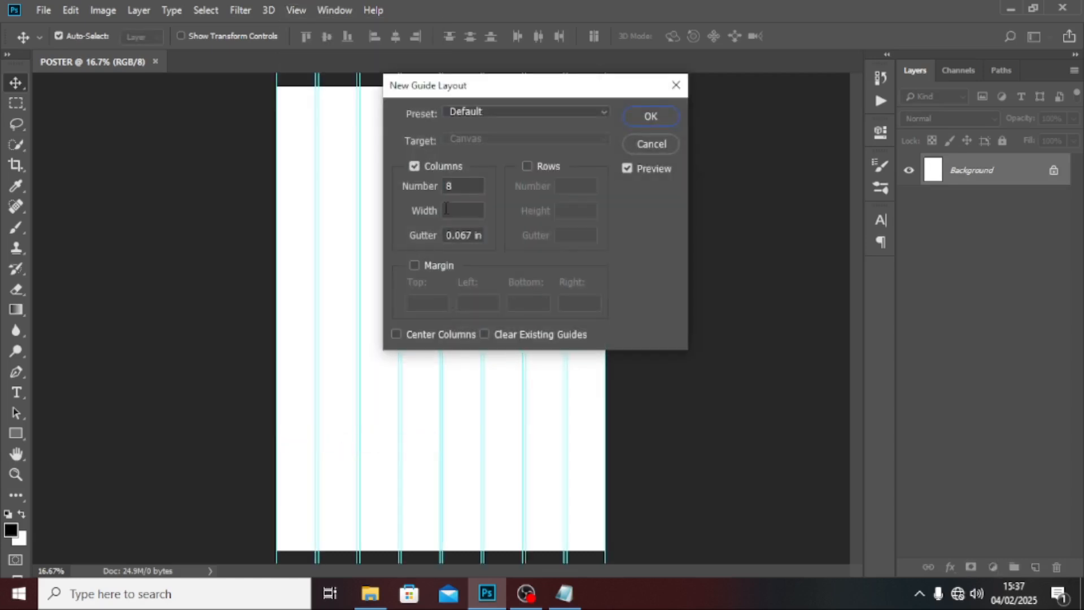
{"action": "left_click", "coordinate": [526, 166]}
{"action": "type", "text": "9"}
{"action": "key", "text": "BackSpace"}
{"action": "type", "text": "0"}
{"action": "double_click", "coordinate": [455, 235]}
{"action": "type", "text": "0"}
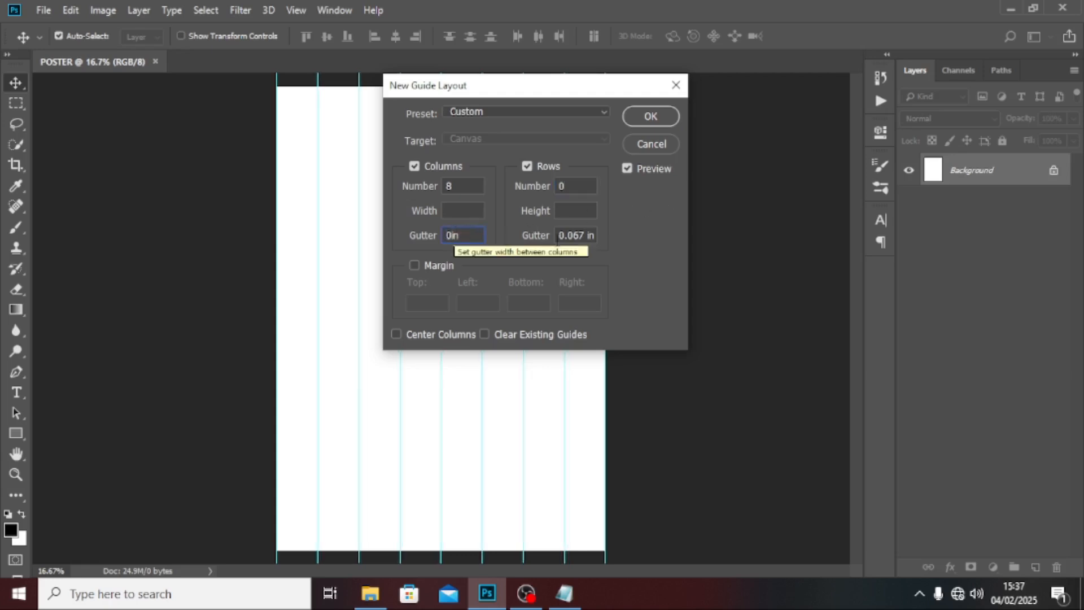
{"action": "double_click", "coordinate": [581, 231]}
{"action": "type", "text": "0"}
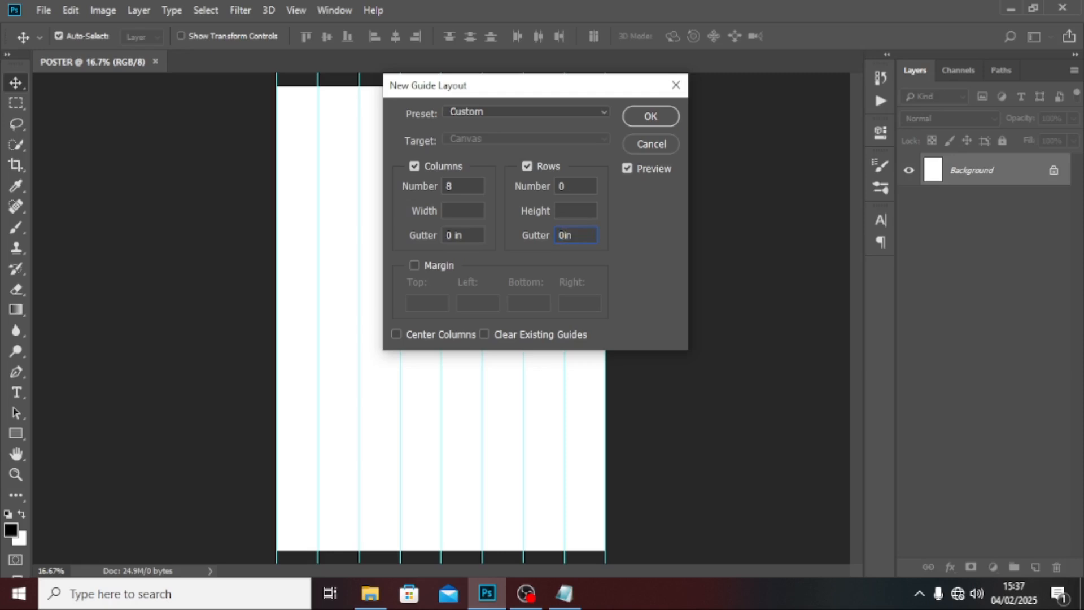
Set the number of guide rows to 8 and apply the guide layout
{"action": "left_click", "coordinate": [543, 333]}
{"action": "left_click", "coordinate": [550, 186]}
{"action": "type", "text": "8"}
{"action": "left_click", "coordinate": [649, 116]}
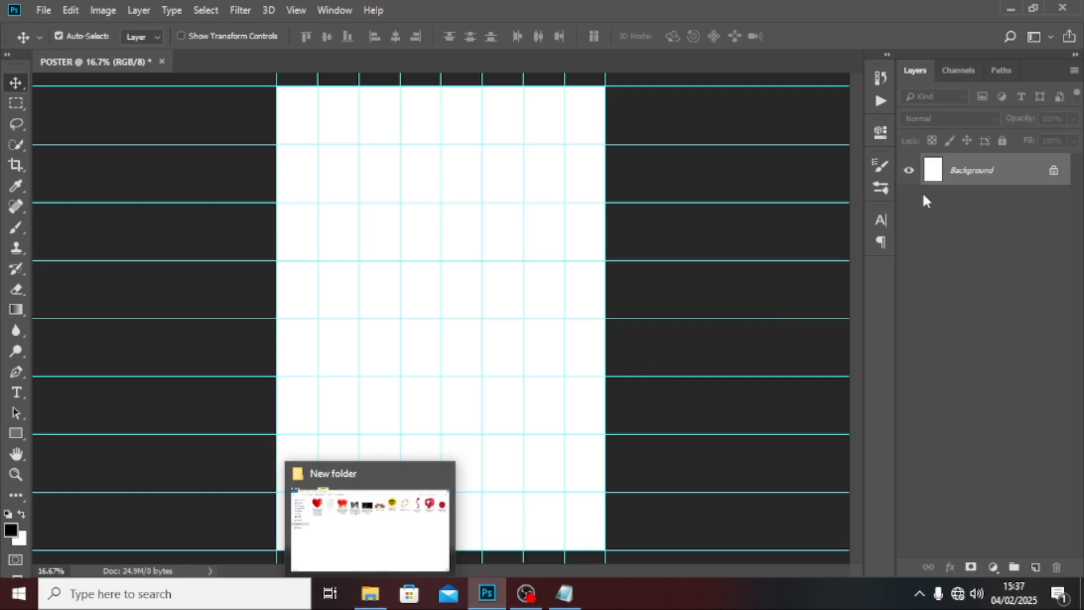
Add a Solid Color fill layer in light gray E6E6E6 above the background
{"action": "left_click", "coordinate": [992, 566]}
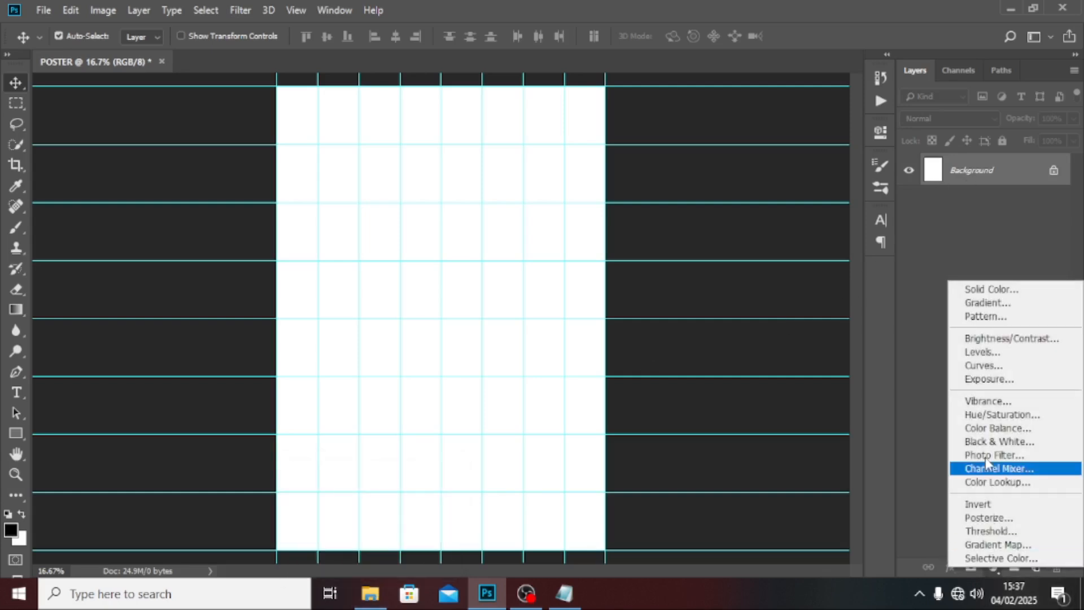
{"action": "left_click", "coordinate": [989, 290]}
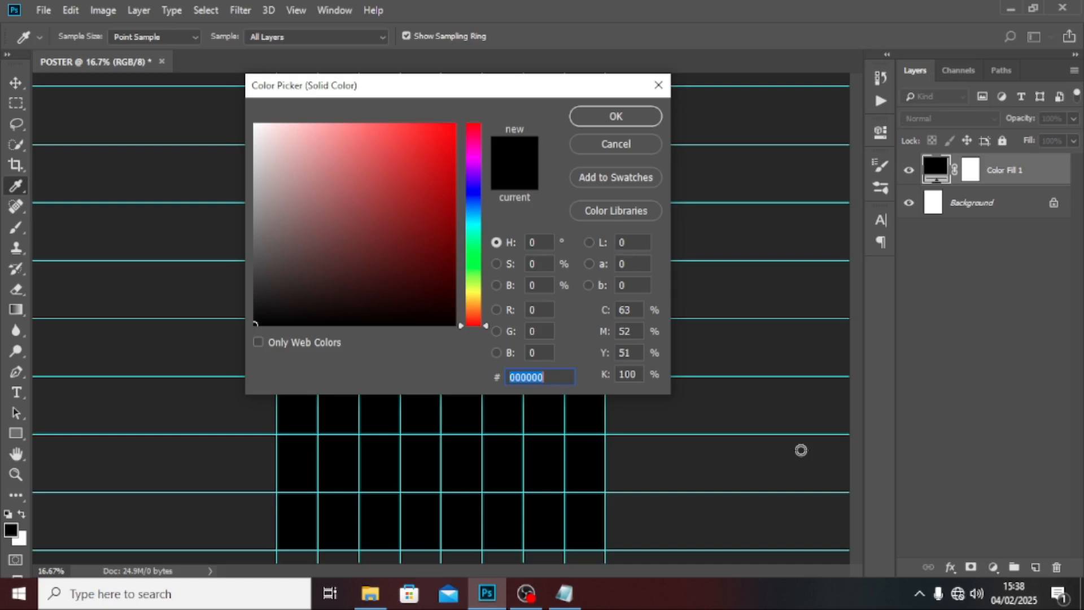
{"action": "type", "text": "E6E6"}
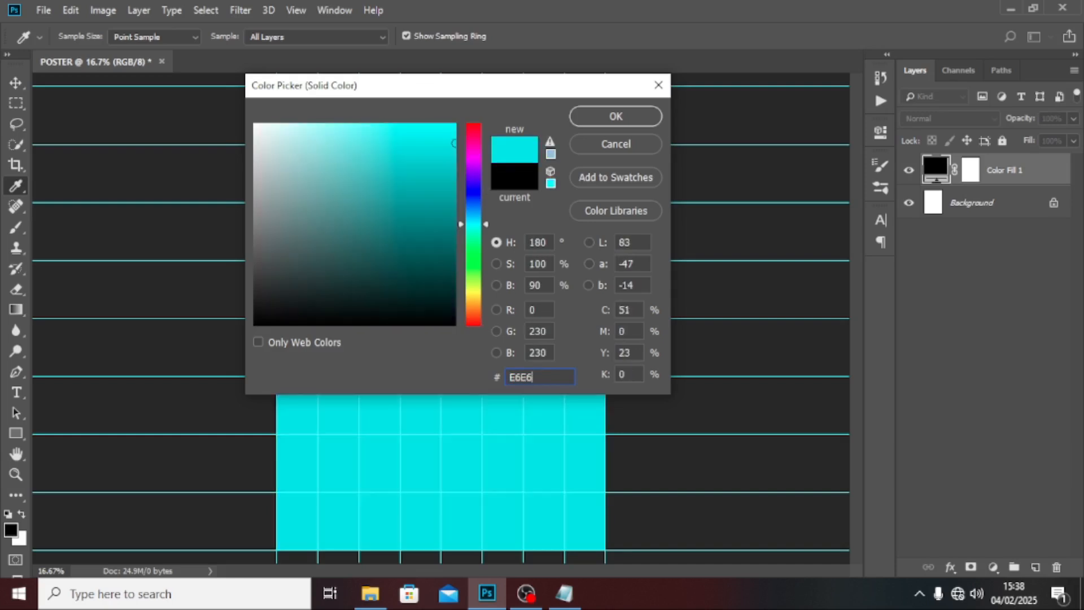
{"action": "type", "text": "E6"}
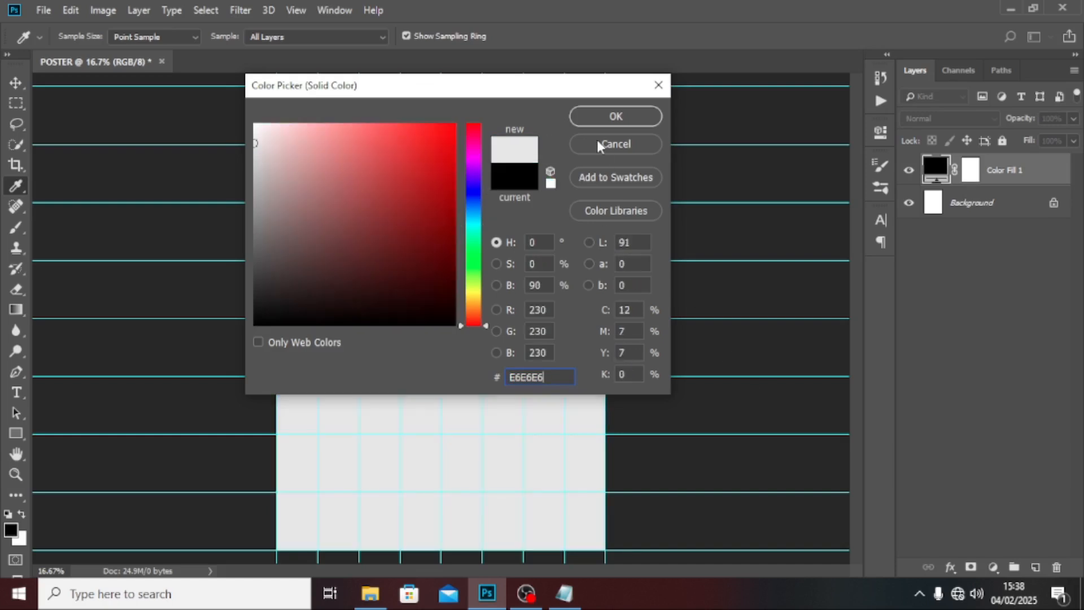
{"action": "left_click", "coordinate": [614, 116]}
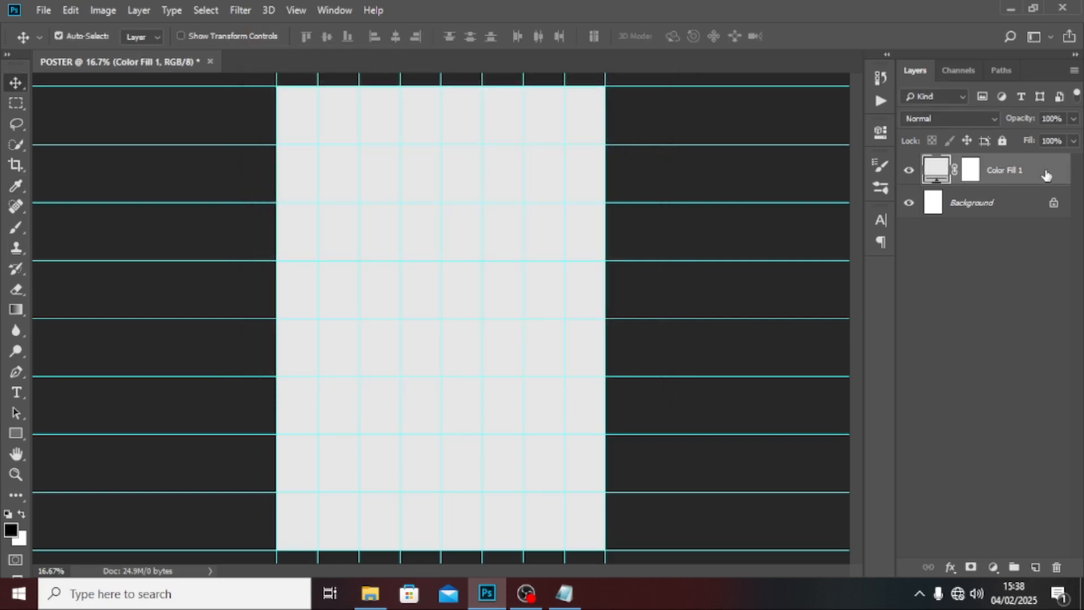
Place the pink heart image "pngwing.com (19) copy" from the New folder window into the centre of the poster
{"action": "left_click", "coordinate": [371, 593]}
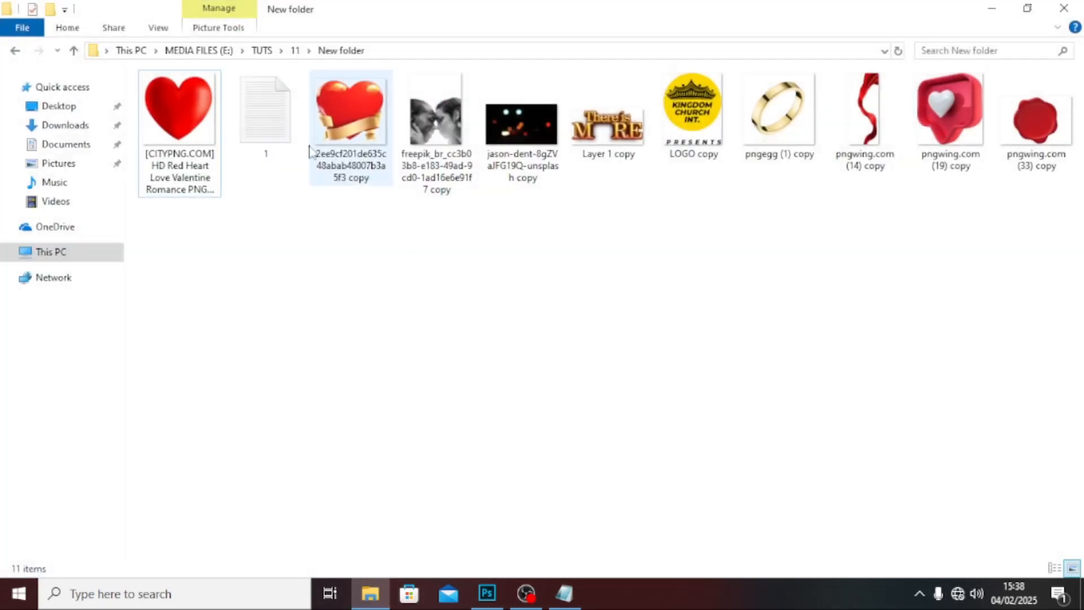
{"action": "left_click_drag", "start_coordinate": [950, 107], "coordinate": [458, 347]}
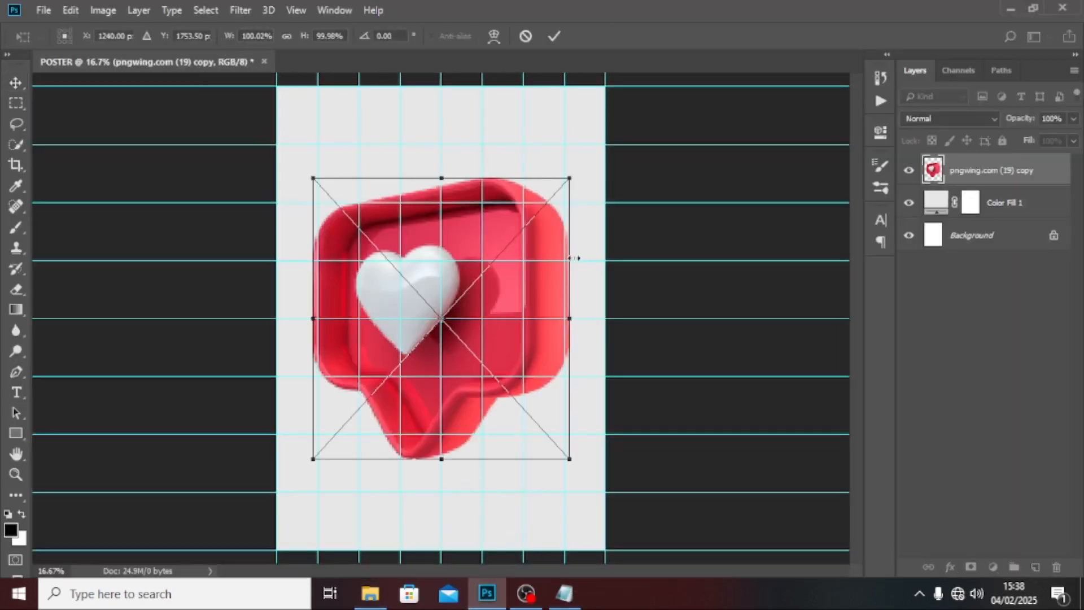
{"action": "key", "text": "Return"}
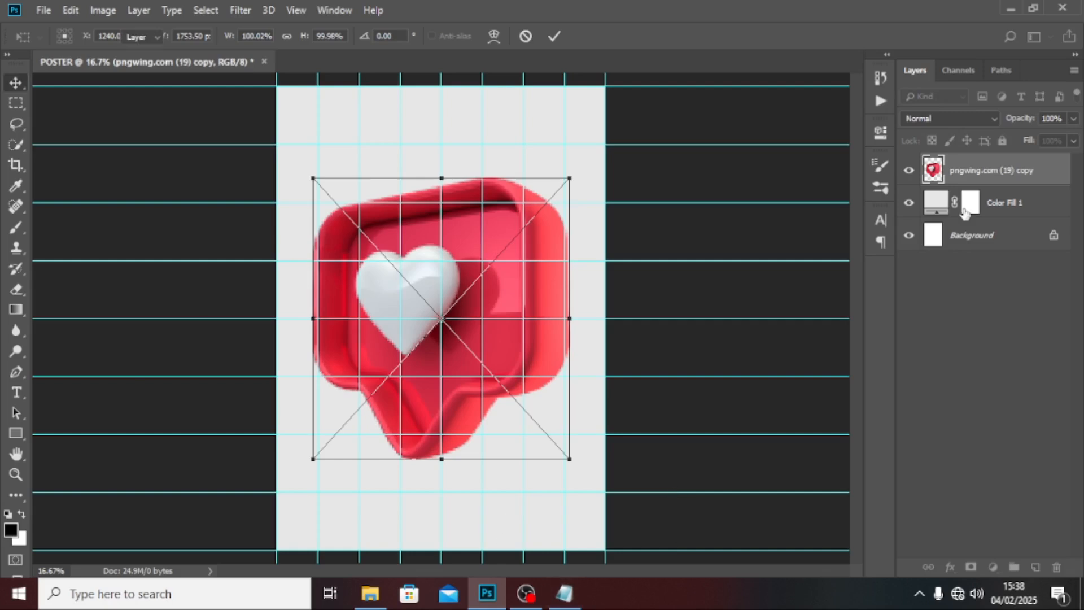
Apply a Motion Blur with angle 0° and distance 2000 pixels to the heart image and move it slightly upward
{"action": "left_click", "coordinate": [240, 10]}
{"action": "mouse_move", "coordinate": [361, 190]}
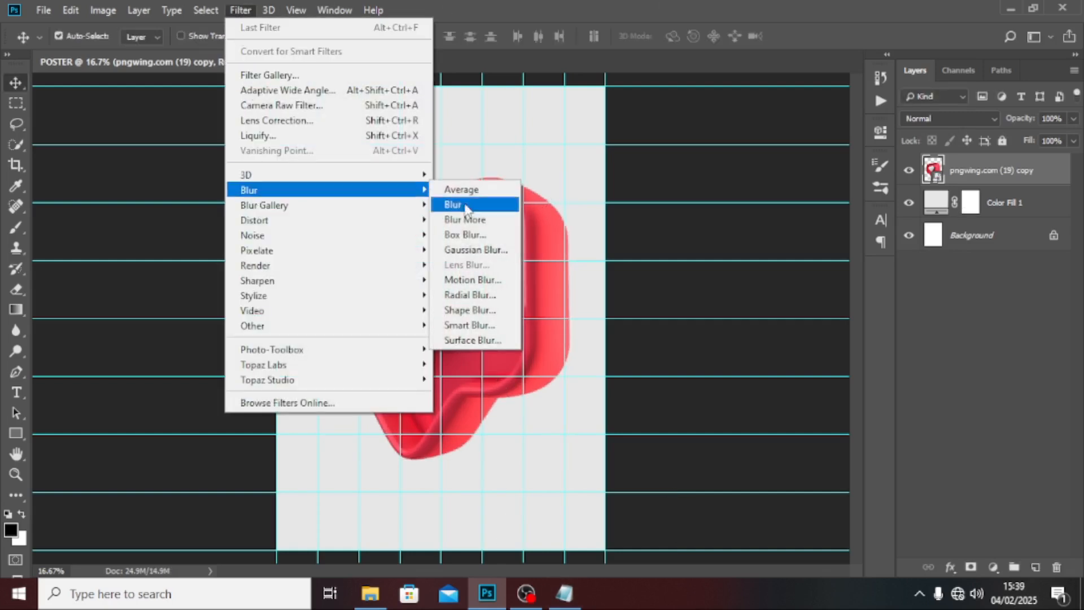
{"action": "left_click", "coordinate": [475, 278]}
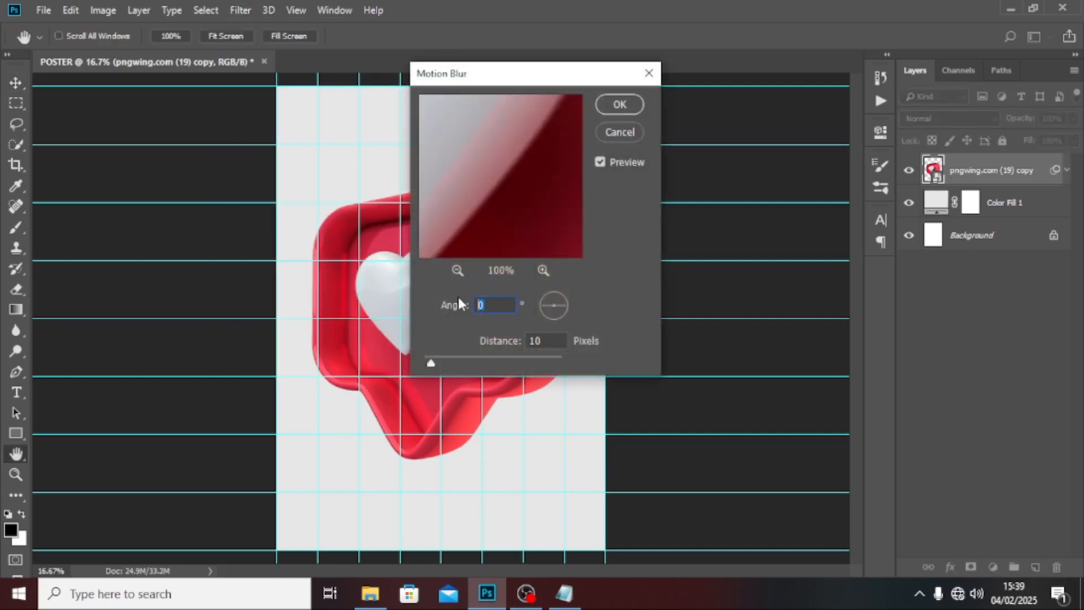
{"action": "left_click", "coordinate": [513, 308]}
{"action": "double_click", "coordinate": [542, 341]}
{"action": "type", "text": "2"}
{"action": "type", "text": "00"}
{"action": "key", "text": "BackSpace"}
{"action": "key", "text": "BackSpace"}
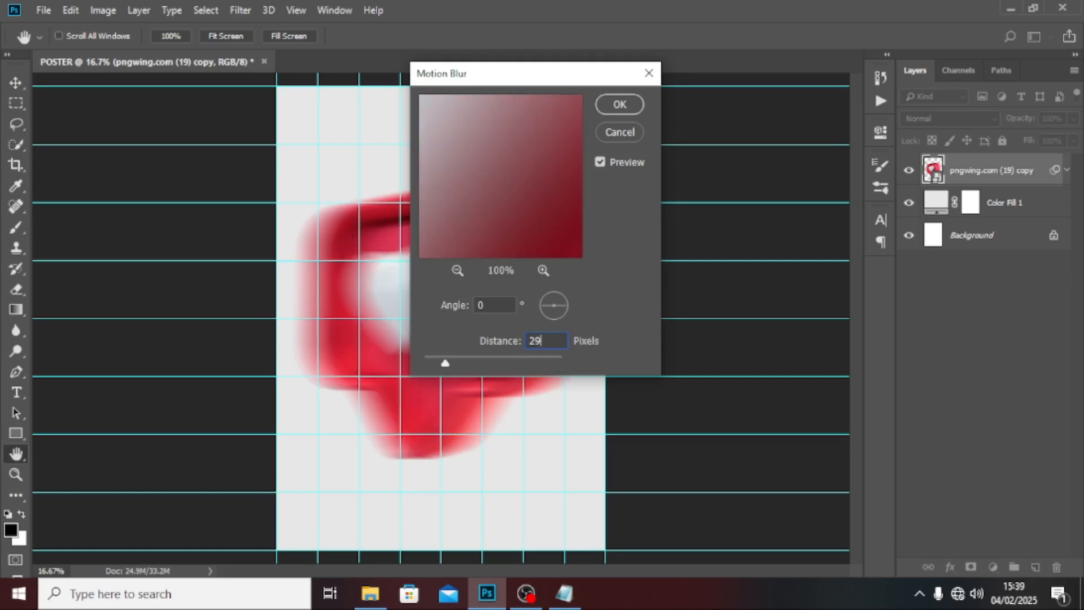
{"action": "type", "text": "000"}
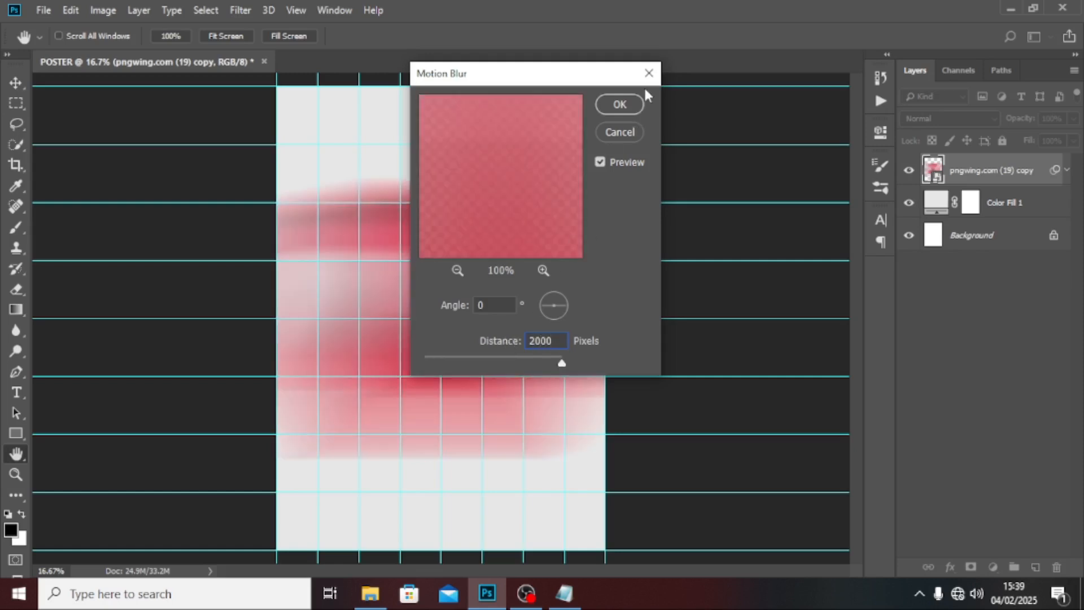
{"action": "left_click", "coordinate": [620, 104]}
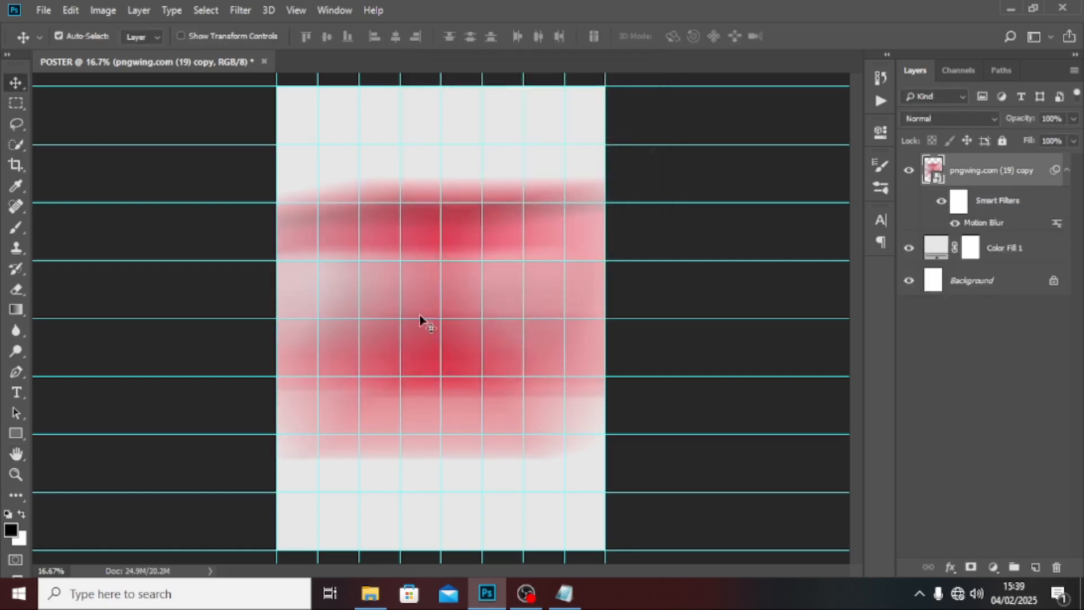
{"action": "left_click_drag", "start_coordinate": [451, 293], "coordinate": [461, 258]}
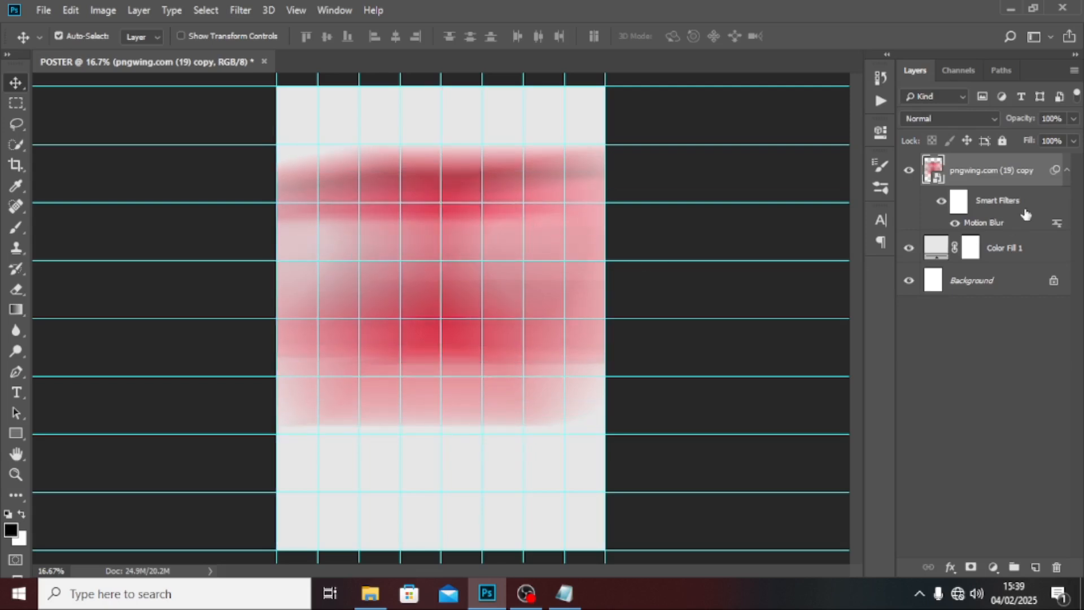
Set the blurred heart layer's opacity to 63% and add a layer mask to it
{"action": "left_click", "coordinate": [1062, 120]}
{"action": "type", "text": "6"}
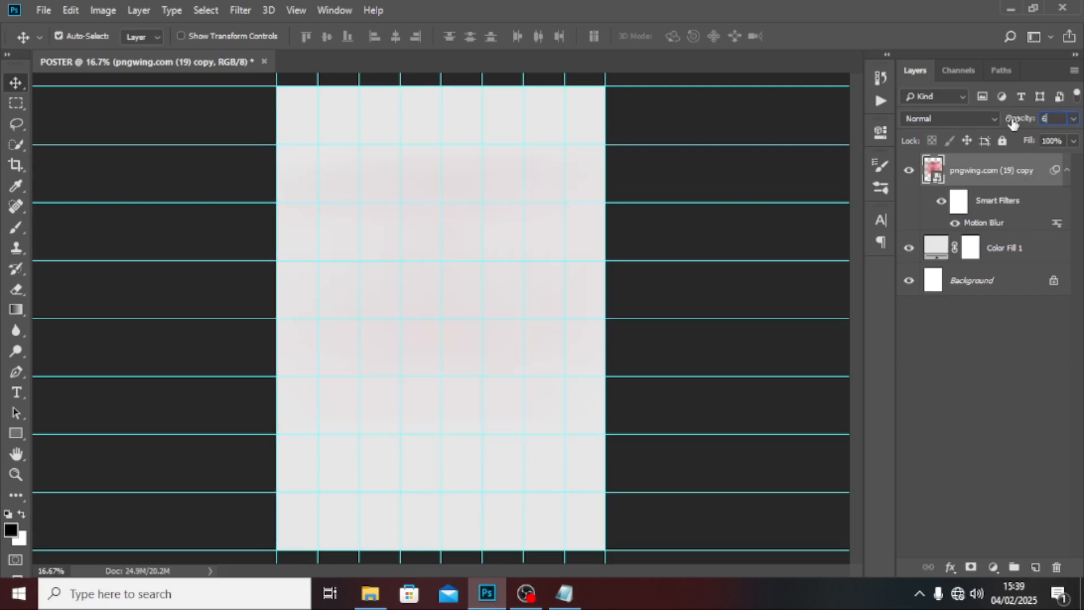
{"action": "type", "text": "3"}
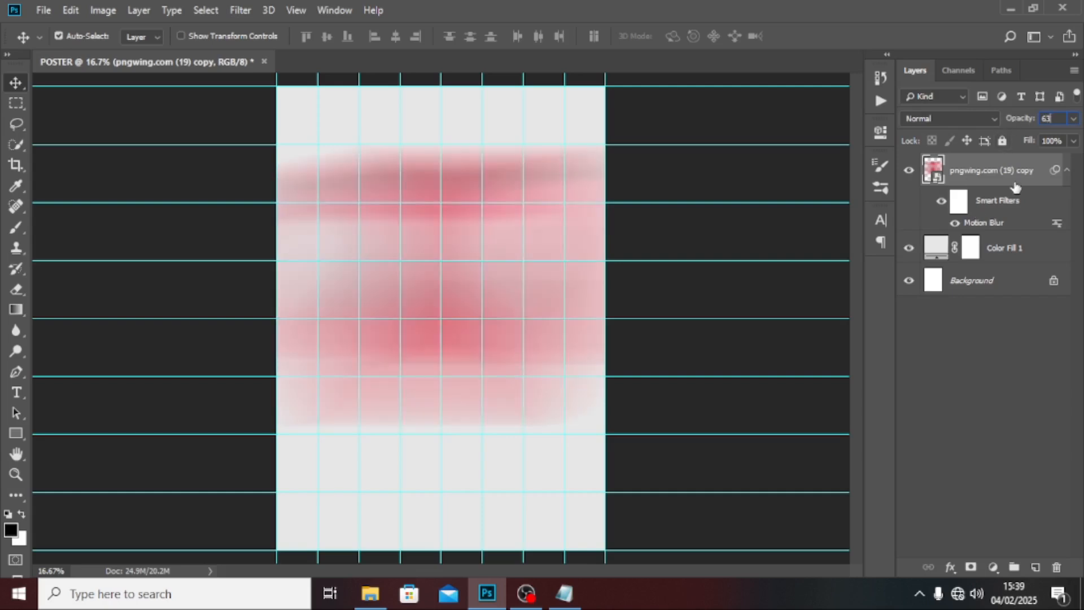
{"action": "left_click", "coordinate": [1066, 171]}
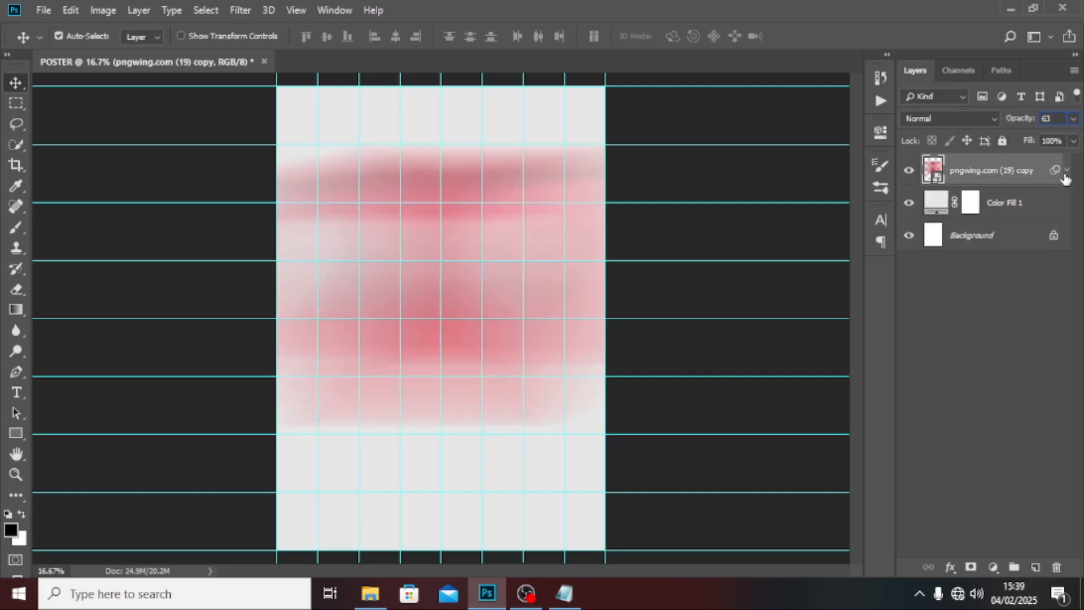
{"action": "left_click", "coordinate": [970, 568]}
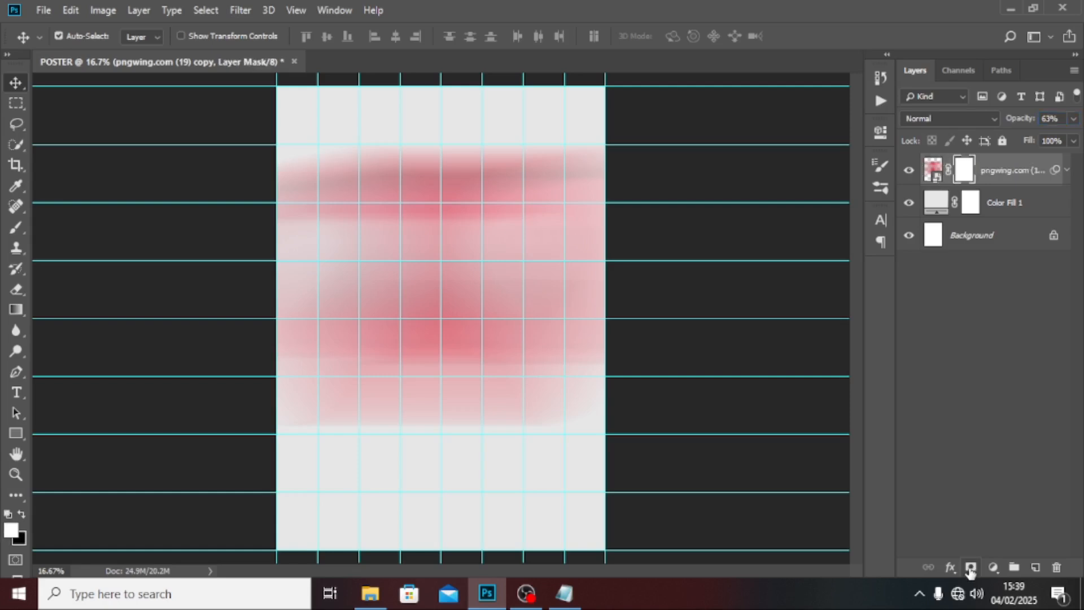
Group the blurred heart layer with the color fill layer and name the group BG
{"action": "left_click", "coordinate": [1002, 171]}
{"action": "left_click", "coordinate": [1003, 206], "text": "ctrl"}
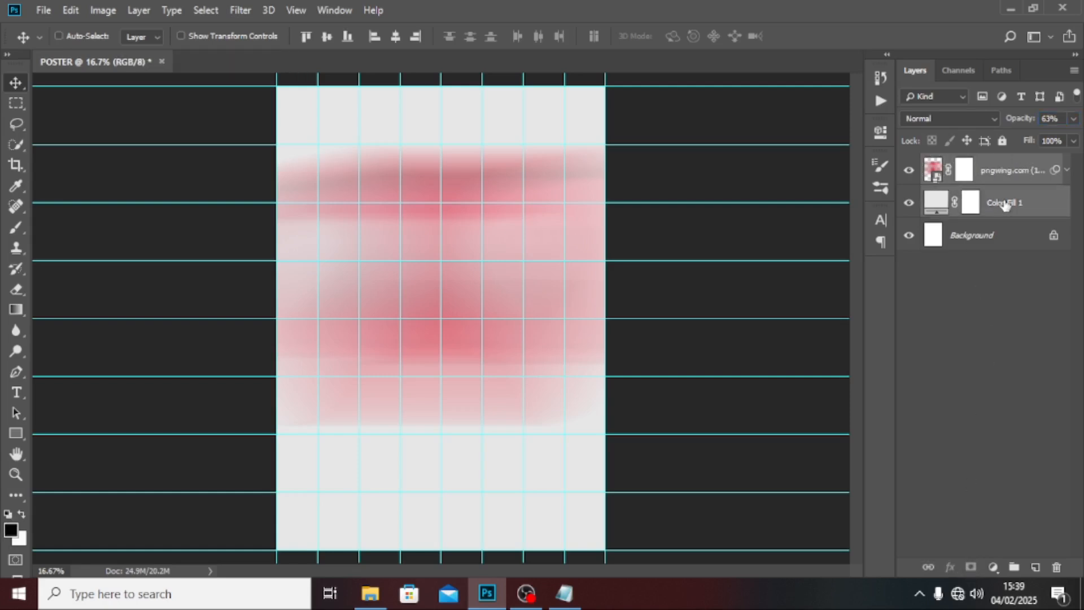
{"action": "key", "text": "ctrl+g"}
{"action": "double_click", "coordinate": [978, 163]}
{"action": "type", "text": "BG"}
{"action": "key", "text": "Return"}
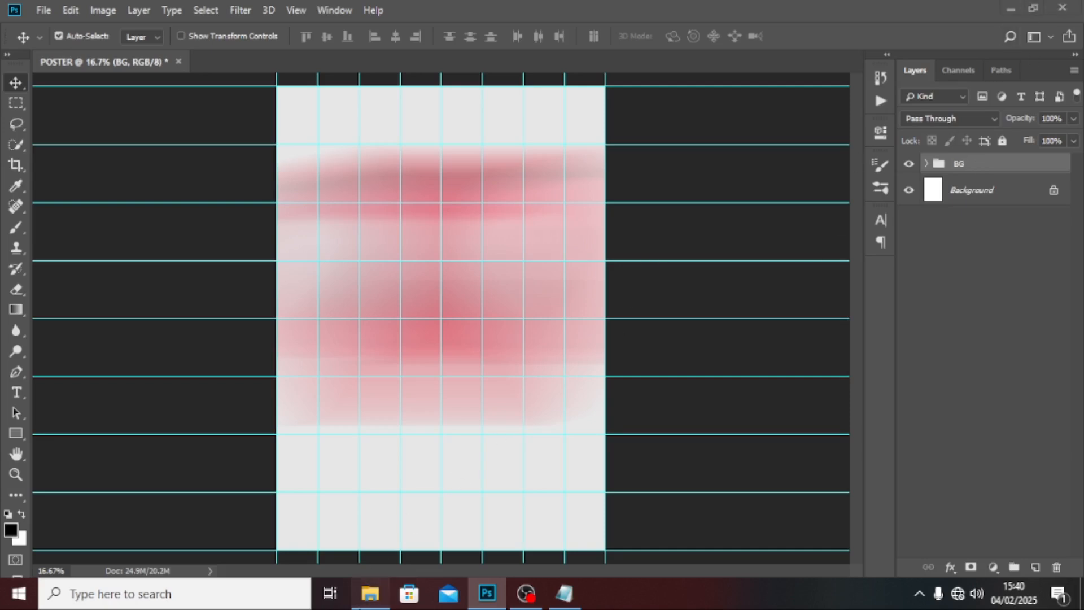
Place the black-and-white couple photo from the New folder window over the whole canvas above BG and put it in a new group
{"action": "left_click", "coordinate": [370, 592]}
{"action": "left_click_drag", "start_coordinate": [435, 122], "coordinate": [443, 442]}
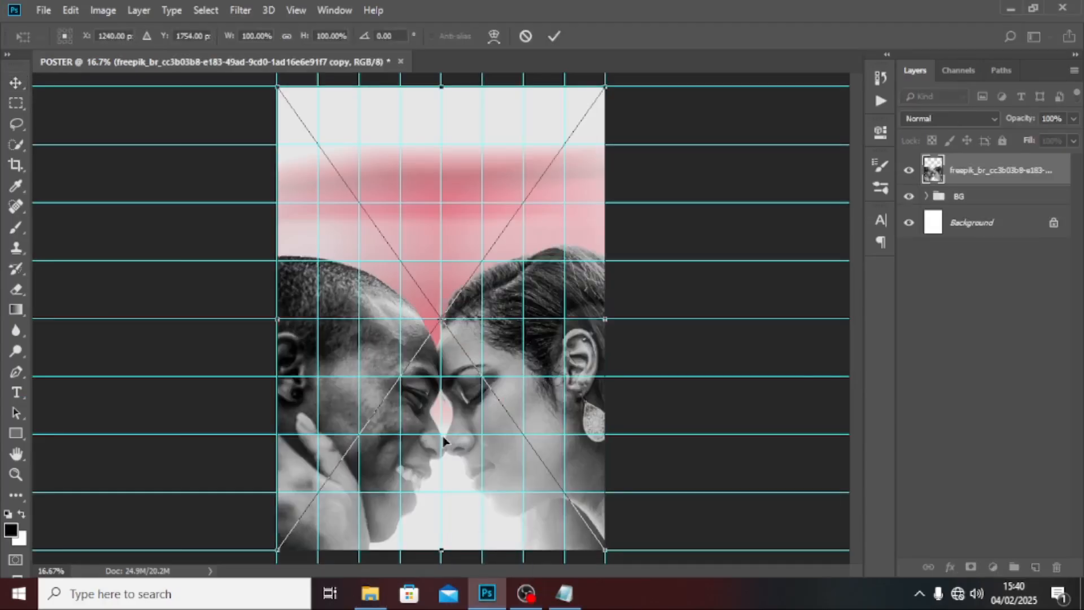
{"action": "key", "text": "Return"}
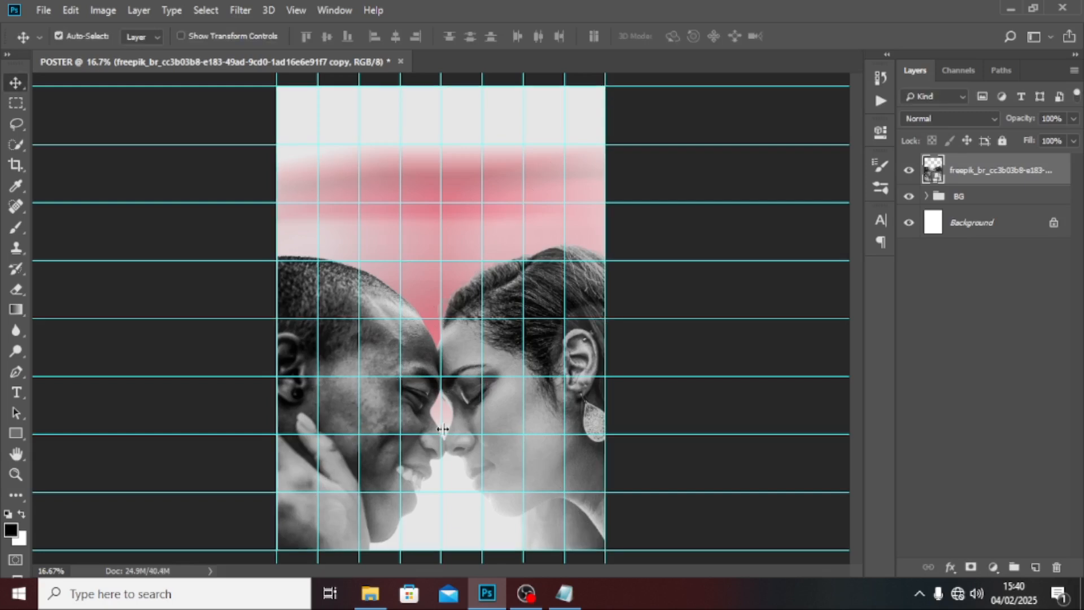
{"action": "key", "text": "ctrl+g"}
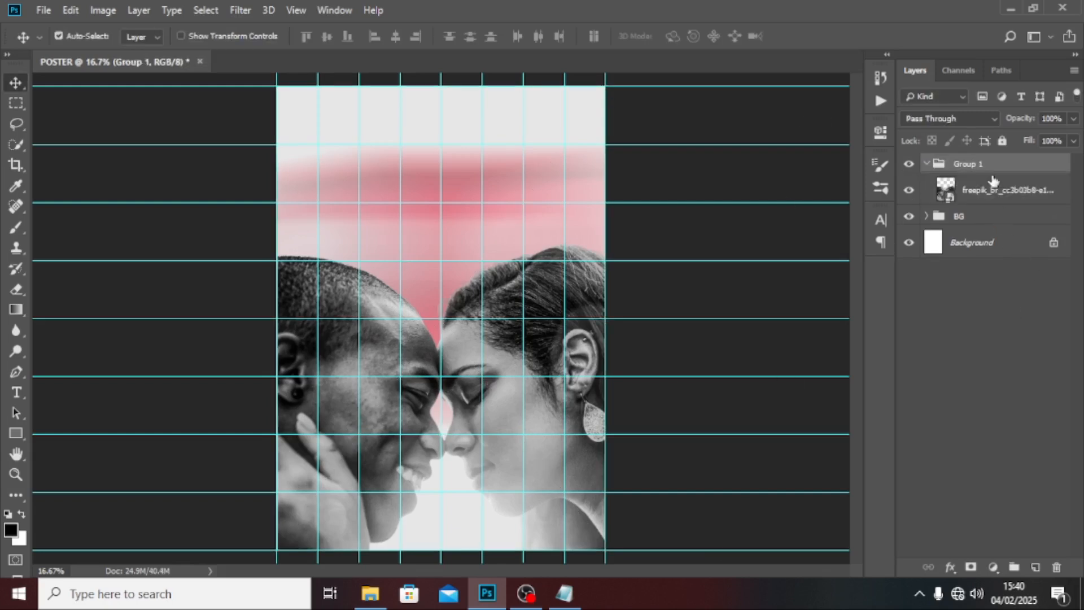
Rename the new group containing the couple photo as PHOTO and collapse it
{"action": "double_click", "coordinate": [966, 164]}
{"action": "type", "text": "P"}
{"action": "key", "text": "Return"}
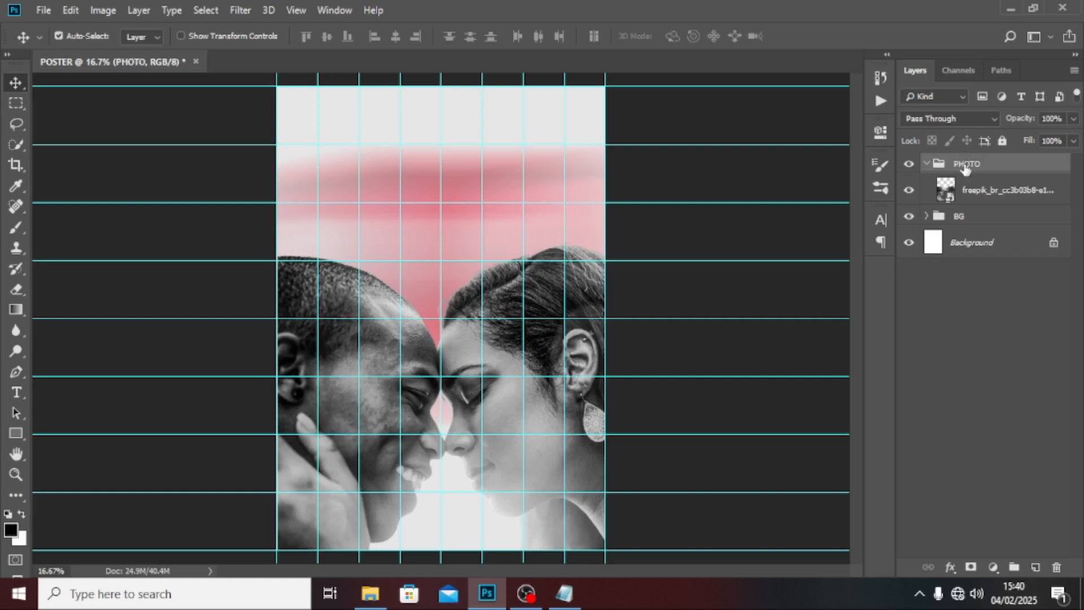
{"action": "left_click", "coordinate": [924, 163]}
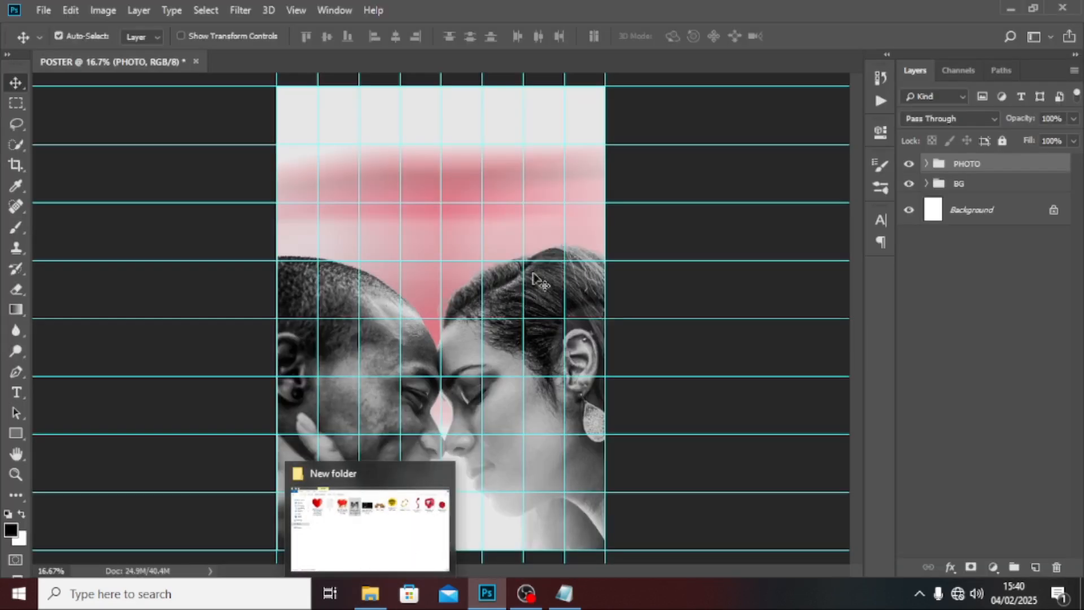
Place the "There is MORE" title image from the New folder window above PHOTO, scale it to about 61.5% and nudge it slightly down
{"action": "left_click", "coordinate": [370, 593]}
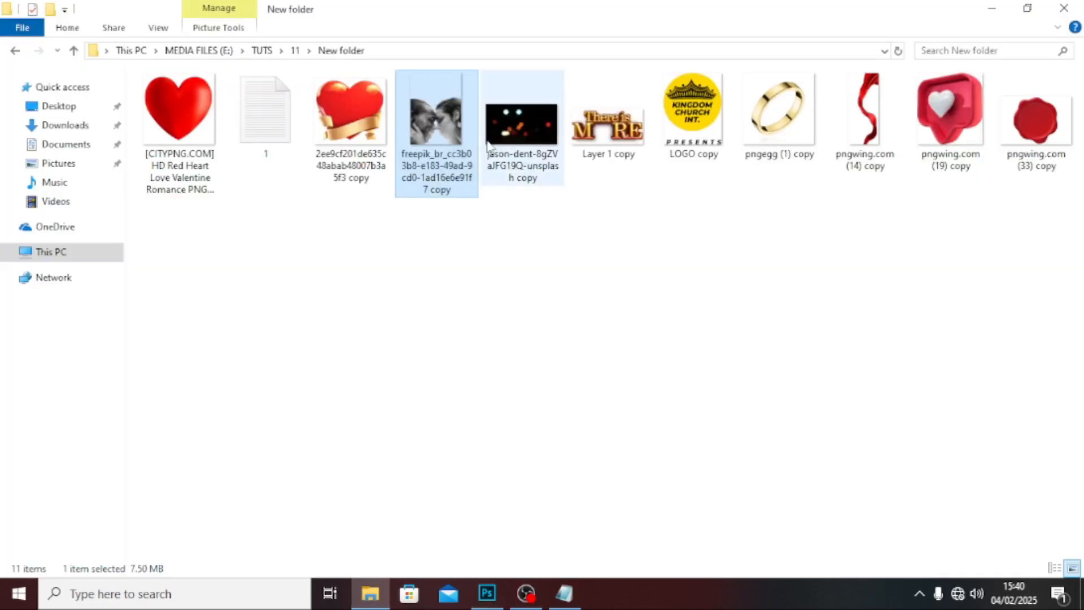
{"action": "left_click_drag", "start_coordinate": [599, 129], "coordinate": [464, 134]}
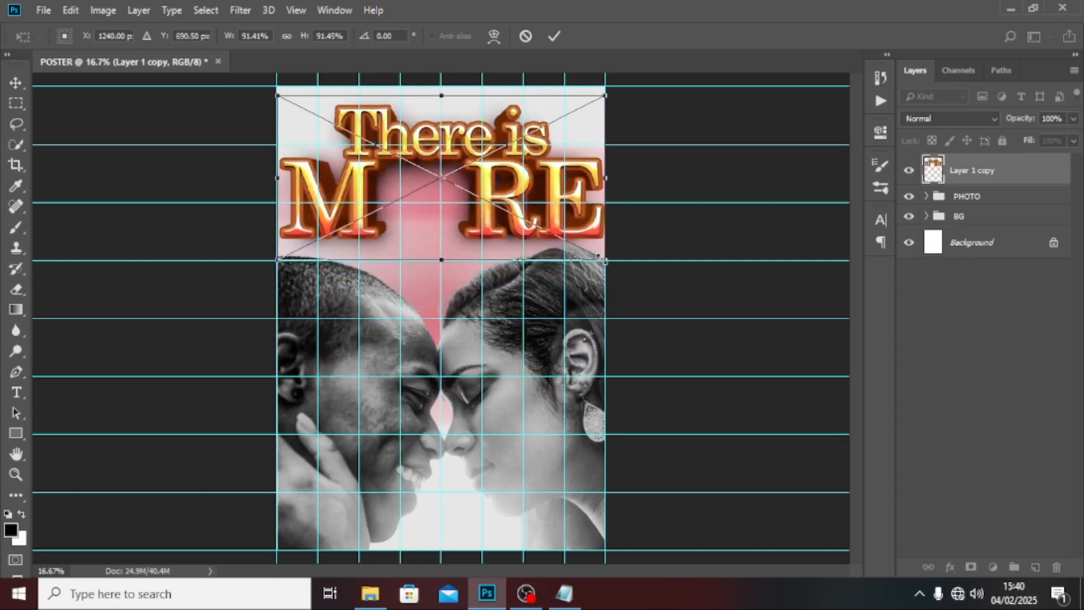
{"action": "left_click_drag", "start_coordinate": [604, 260], "coordinate": [560, 208]}
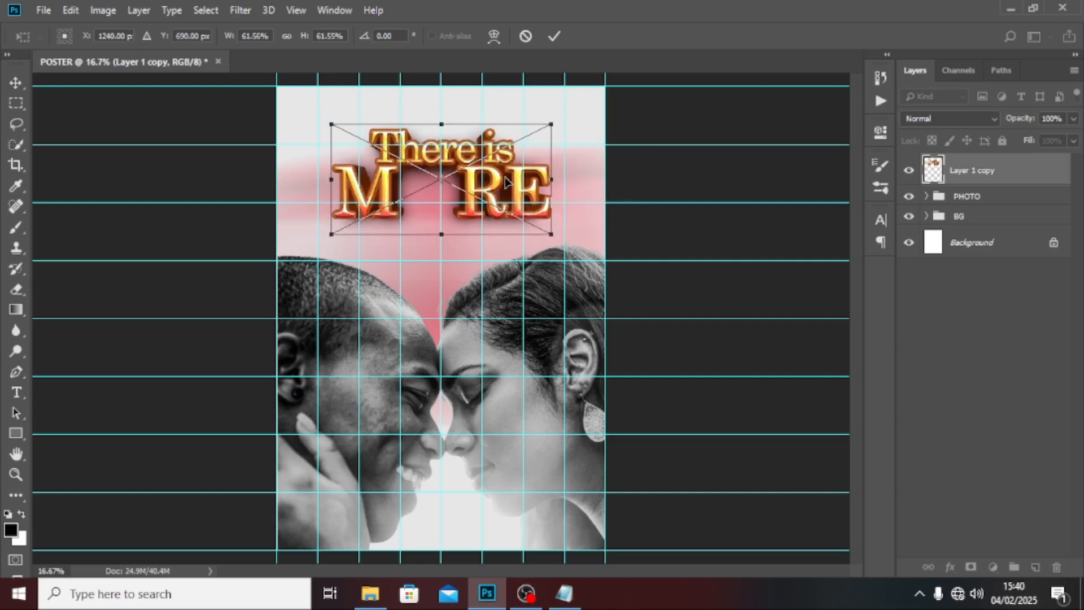
{"action": "key", "text": "Return"}
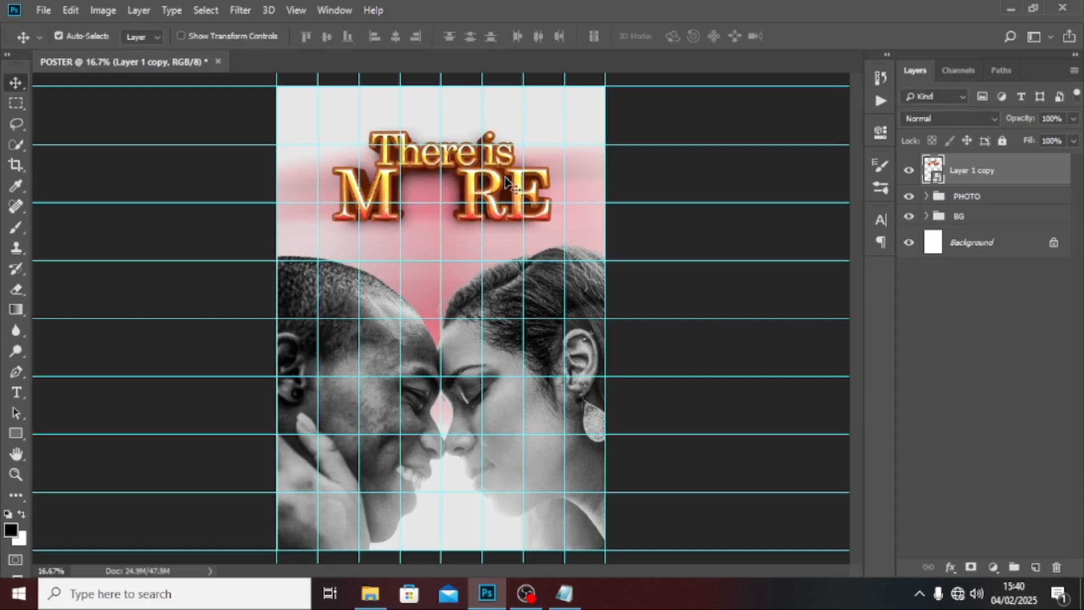
{"action": "key", "text": "shift+Down"}
{"action": "key", "text": "shift+Down"}
{"action": "key", "text": "shift+Down"}
{"action": "key", "text": "shift+Down"}
{"action": "key", "text": "shift+Down"}
{"action": "key", "text": "shift+Down"}
{"action": "key", "text": "shift+Down"}
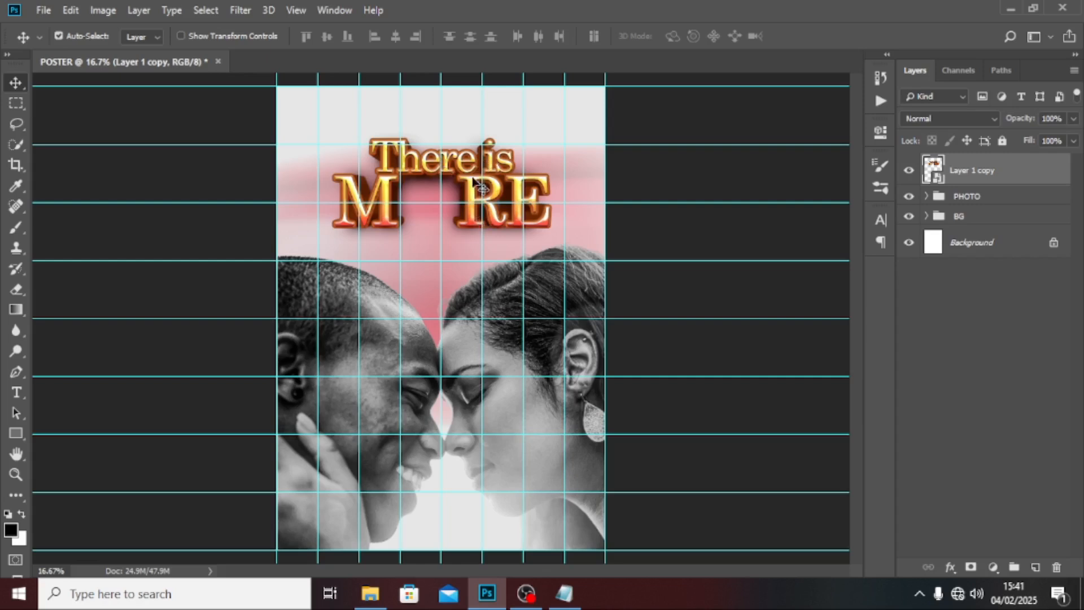
Place the ribboned heart image, scaled to about 3.49%, in the gap after the M of MORE and hide the guides
{"action": "left_click", "coordinate": [370, 592]}
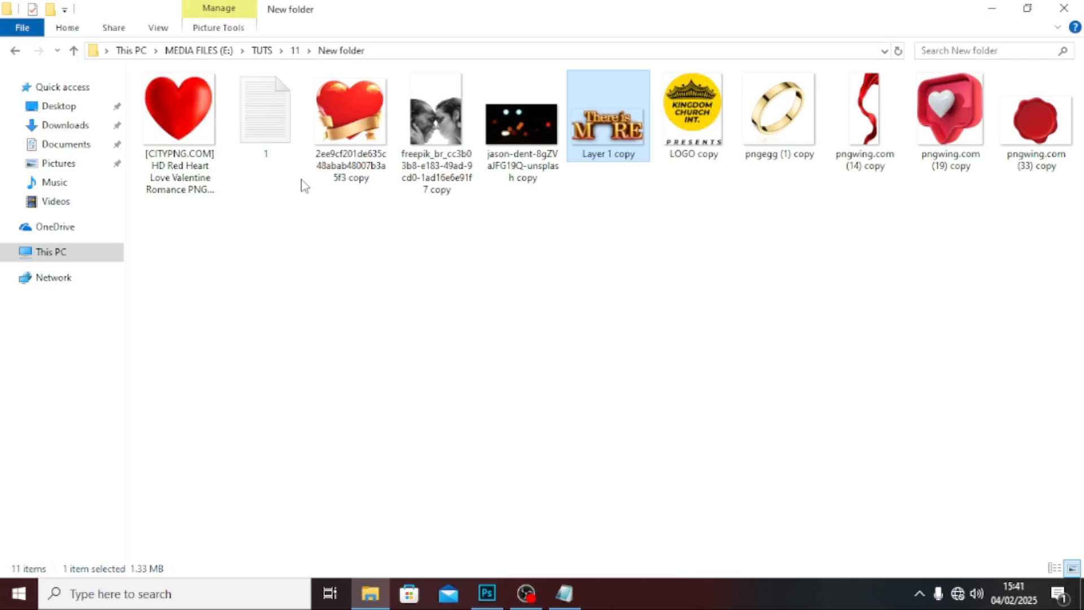
{"action": "left_click_drag", "start_coordinate": [353, 133], "coordinate": [394, 307]}
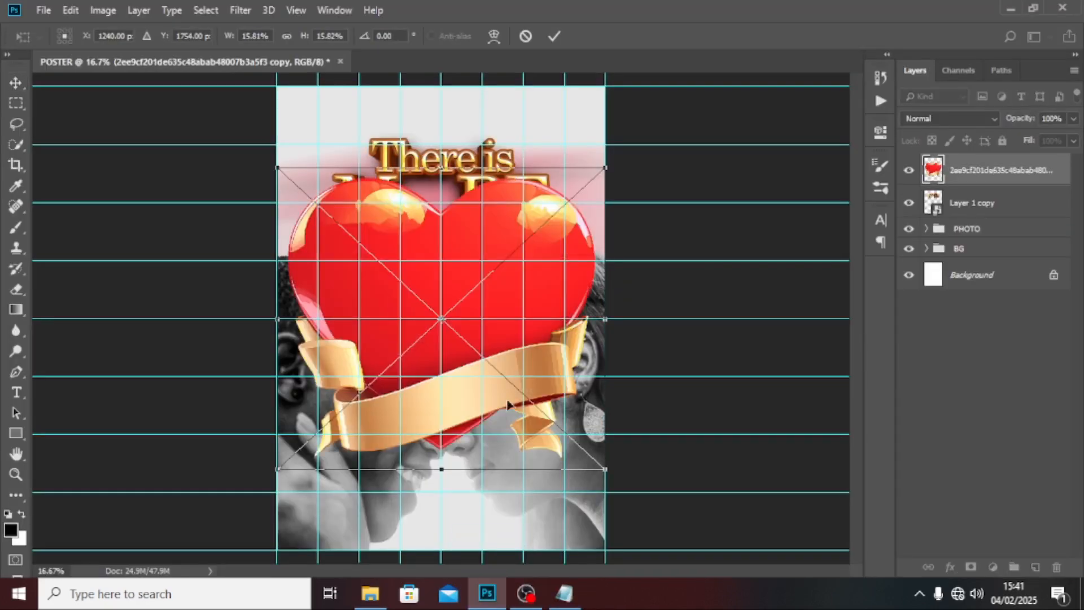
{"action": "left_click_drag", "start_coordinate": [605, 470], "coordinate": [522, 325]}
{"action": "left_click_drag", "start_coordinate": [441, 302], "coordinate": [444, 201]}
{"action": "left_click_drag", "start_coordinate": [473, 259], "coordinate": [461, 237]}
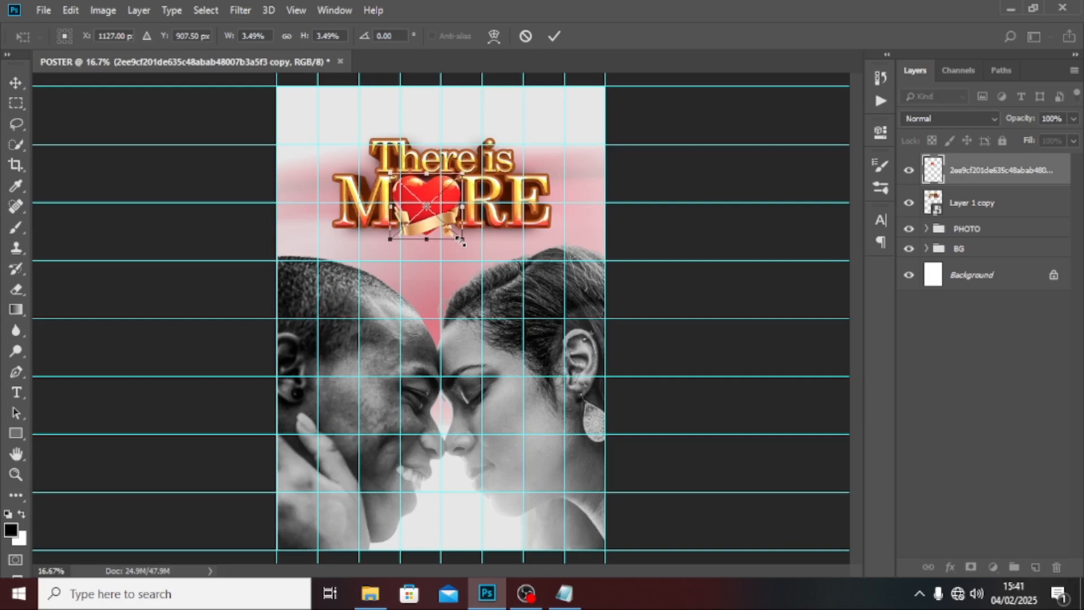
{"action": "key", "text": "Return"}
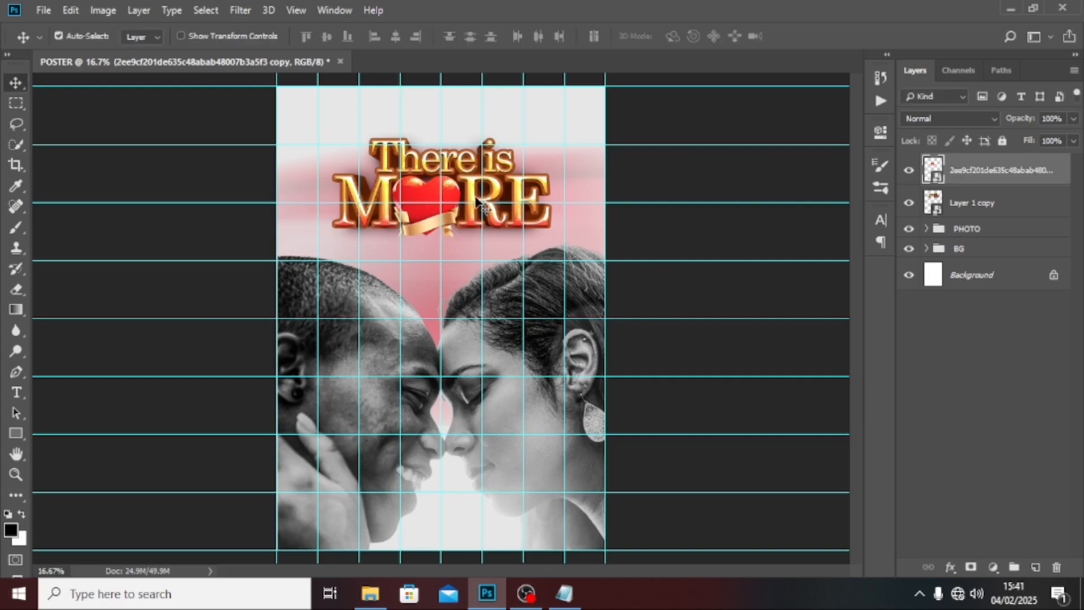
{"action": "key", "text": "ctrl+semicolon"}
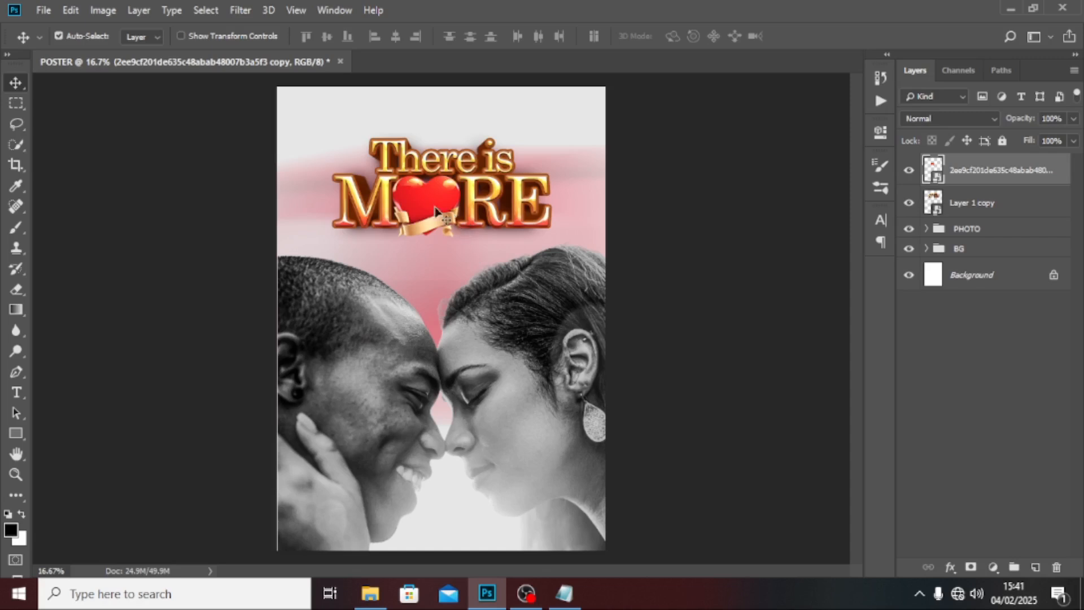
Apply a Drop Shadow to the ribboned heart layer with opacity 52%, distance 0 px, spread 22% and size 106 px
{"action": "double_click", "coordinate": [1064, 167]}
{"action": "key", "text": "Return"}
{"action": "double_click", "coordinate": [1061, 166]}
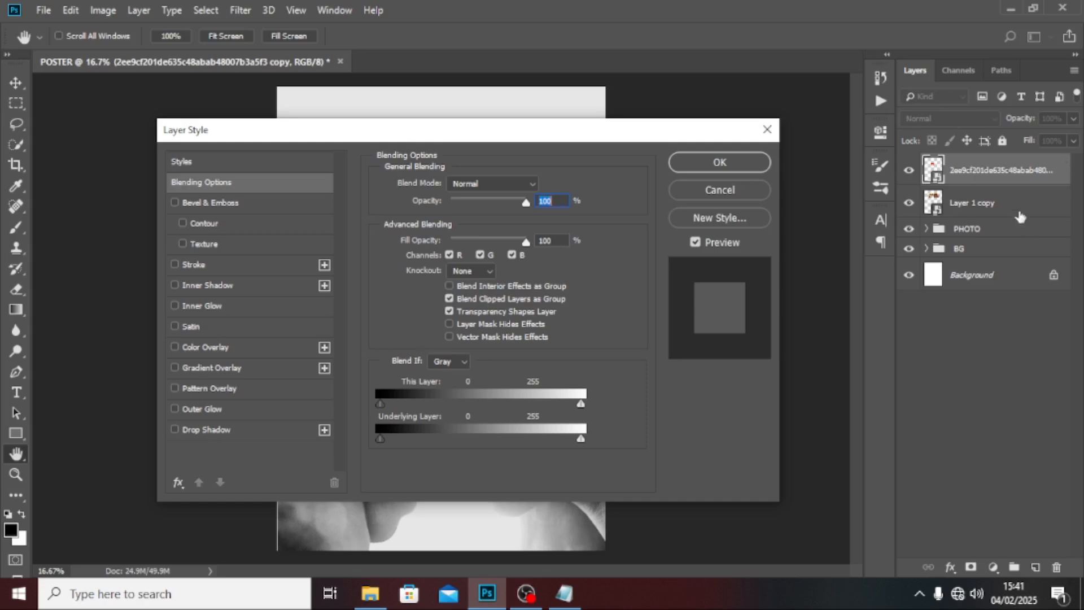
{"action": "left_click", "coordinate": [191, 429]}
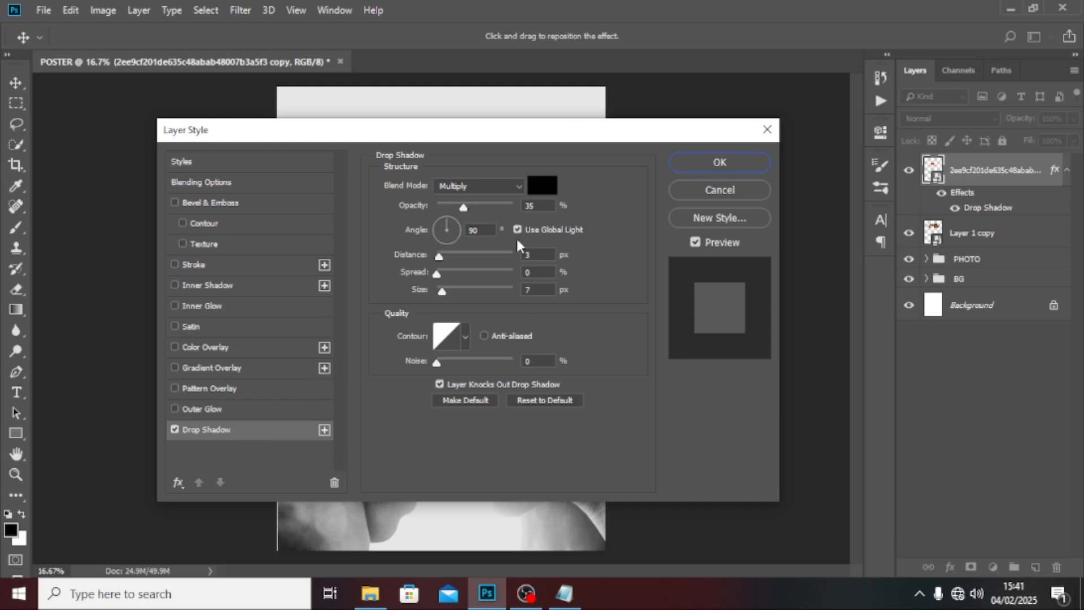
{"action": "double_click", "coordinate": [530, 206]}
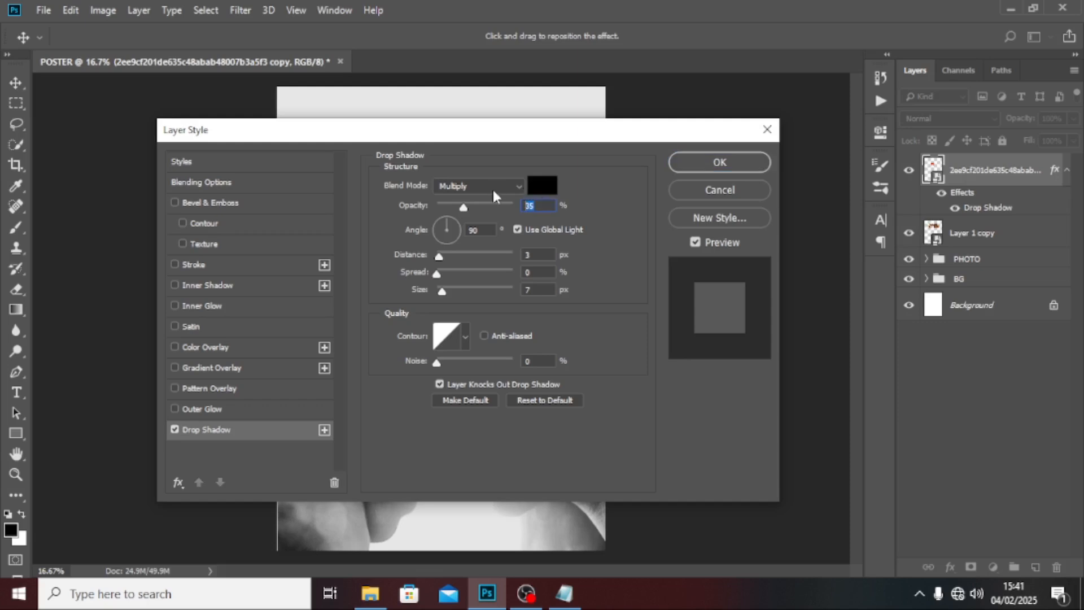
{"action": "type", "text": "52"}
{"action": "double_click", "coordinate": [465, 231]}
{"action": "double_click", "coordinate": [524, 254]}
{"action": "type", "text": "0"}
{"action": "key", "text": "Tab"}
{"action": "type", "text": "22106"}
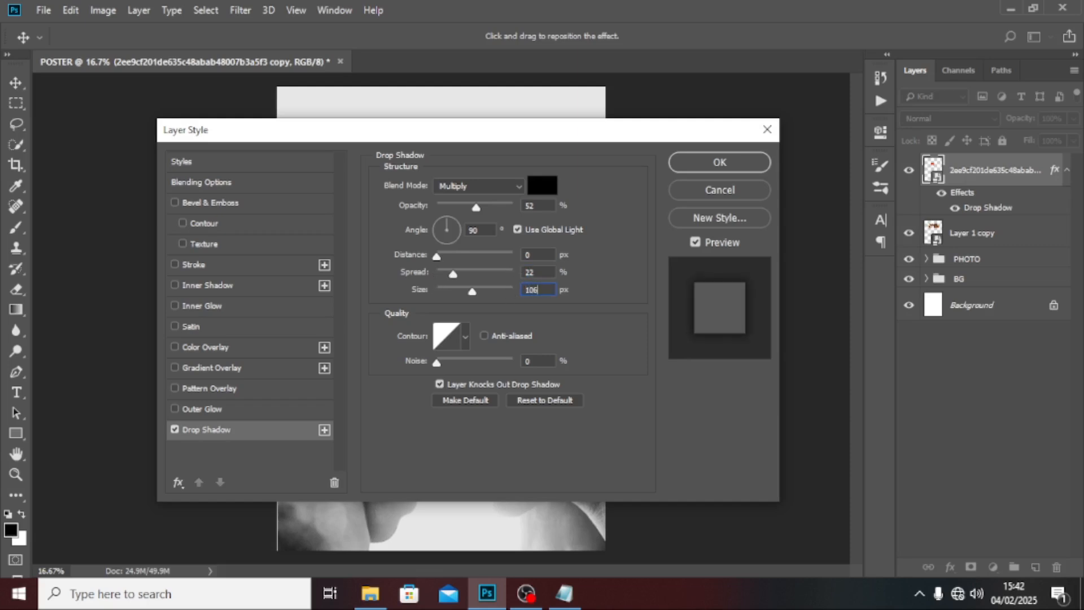
{"action": "left_click_drag", "start_coordinate": [602, 133], "coordinate": [789, 282]}
{"action": "left_click", "coordinate": [903, 314]}
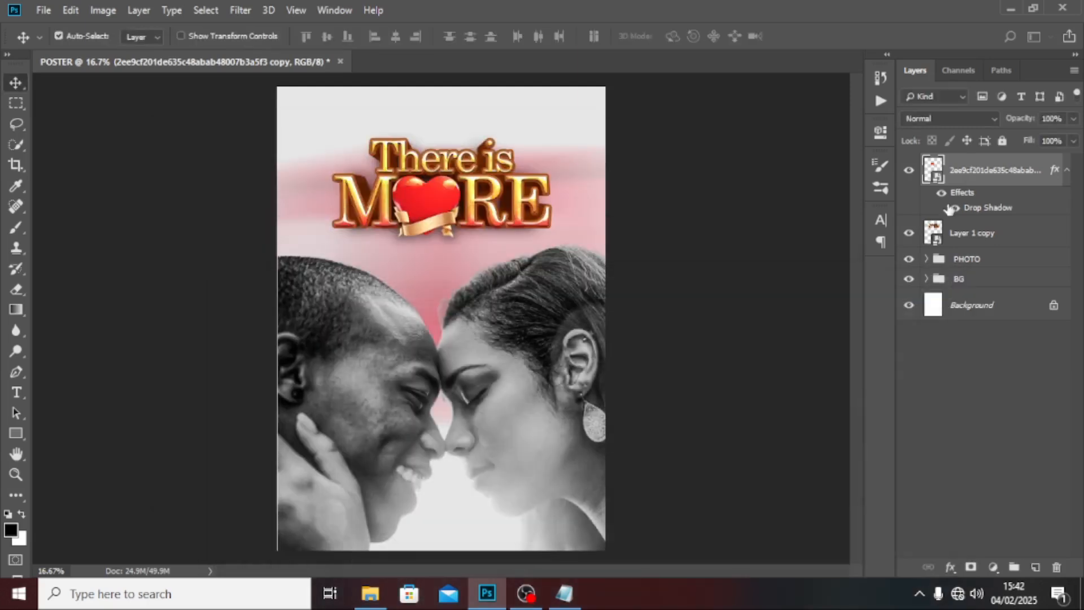
Compare the ribboned heart with and without its layer effects, and collapse the effects list
{"action": "left_click", "coordinate": [940, 194]}
{"action": "left_click", "coordinate": [940, 194]}
{"action": "left_click", "coordinate": [940, 195]}
{"action": "left_click", "coordinate": [940, 195]}
{"action": "left_click", "coordinate": [940, 195]}
{"action": "left_click", "coordinate": [940, 195]}
{"action": "left_click", "coordinate": [1066, 173]}
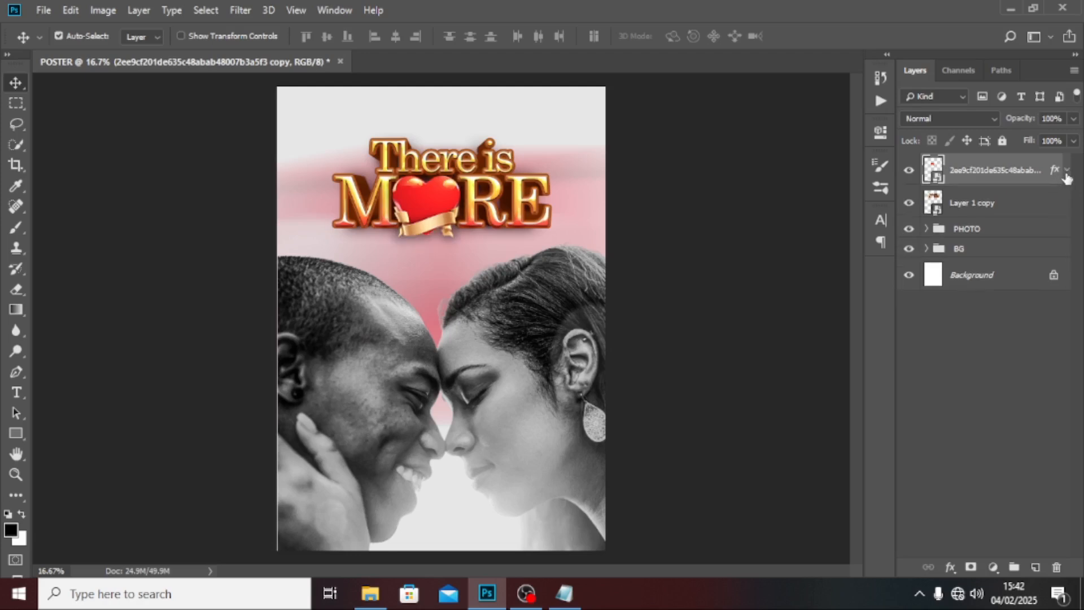
Group the ribboned heart layer with the title layer and name the group THEME
{"action": "left_click", "coordinate": [965, 209], "text": "ctrl"}
{"action": "key", "text": "ctrl+g"}
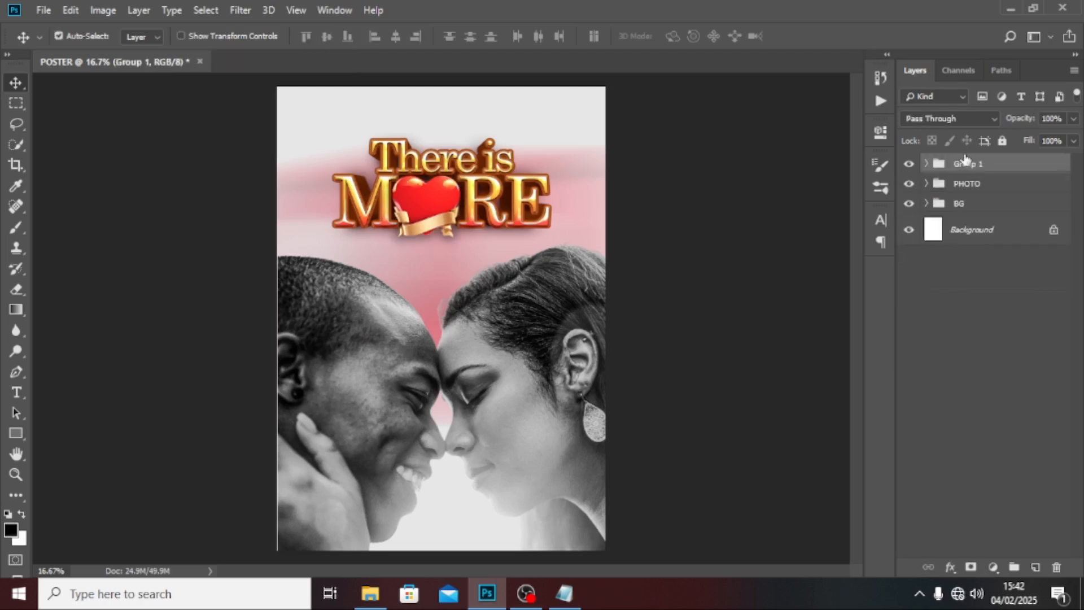
{"action": "double_click", "coordinate": [968, 163]}
{"action": "type", "text": "THEME"}
{"action": "key", "text": "Return"}
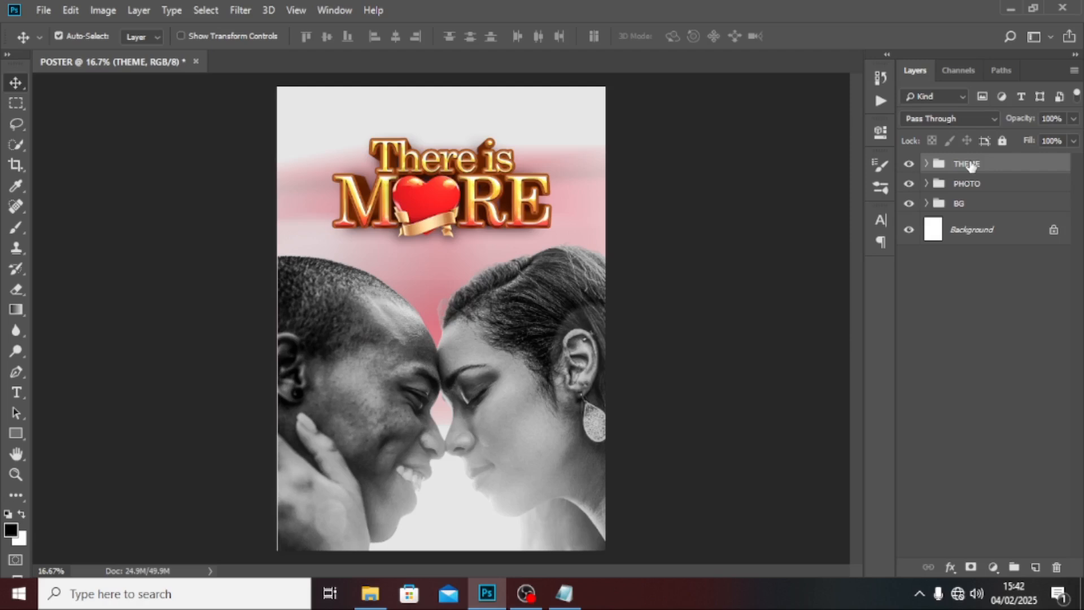
Place the Kingdom Church Int. logo from the New folder window, move it above the "There is MORE" title and show the guides
{"action": "left_click", "coordinate": [370, 592]}
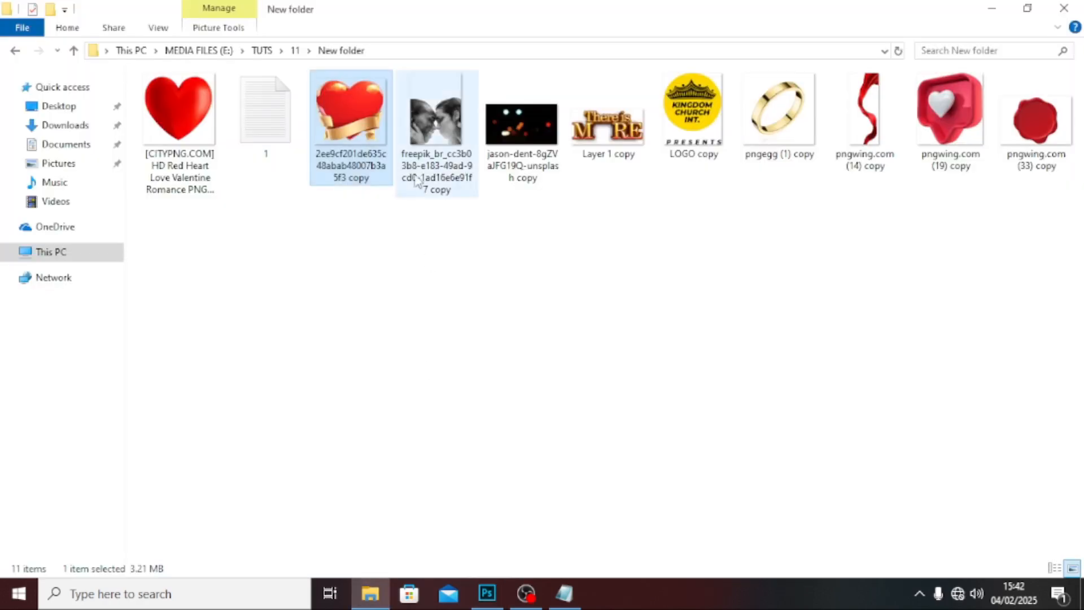
{"action": "left_click_drag", "start_coordinate": [693, 119], "coordinate": [446, 321]}
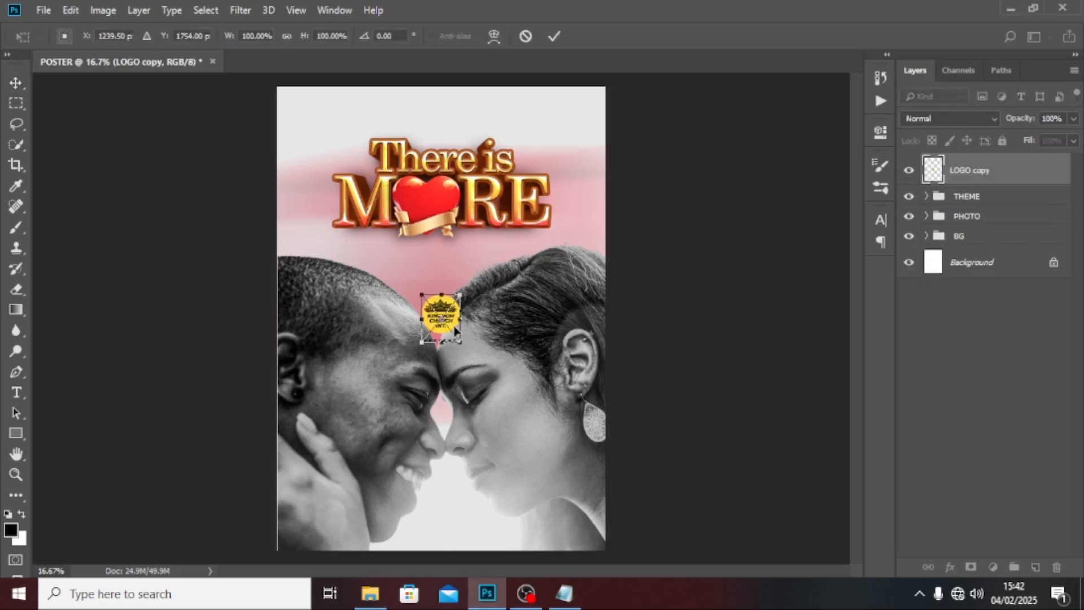
{"action": "key", "text": "Return"}
{"action": "left_click_drag", "start_coordinate": [446, 327], "coordinate": [446, 129]}
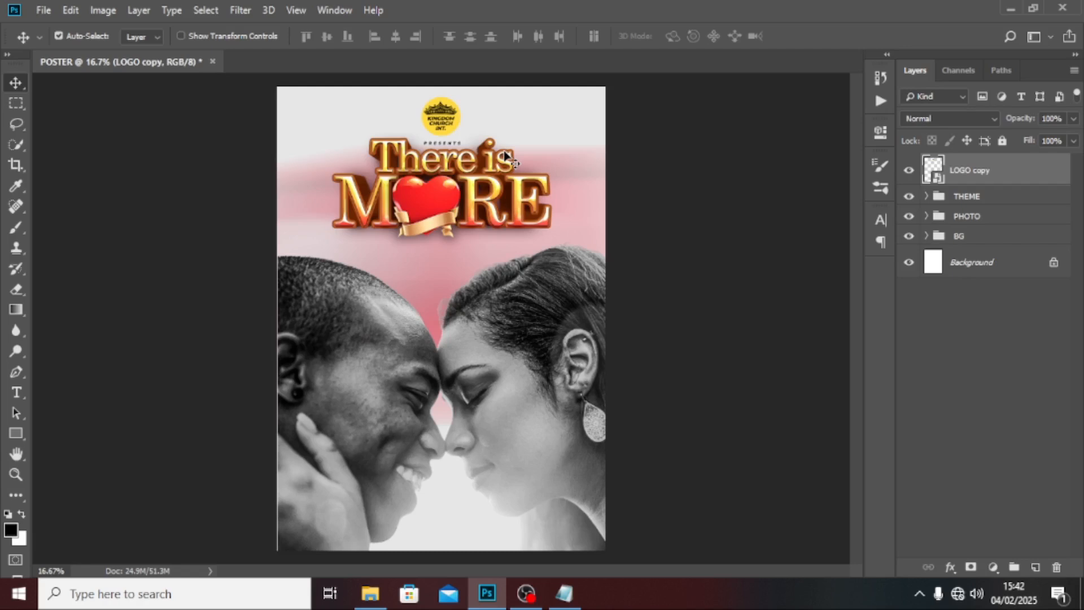
{"action": "key", "text": "ctrl+semicolon"}
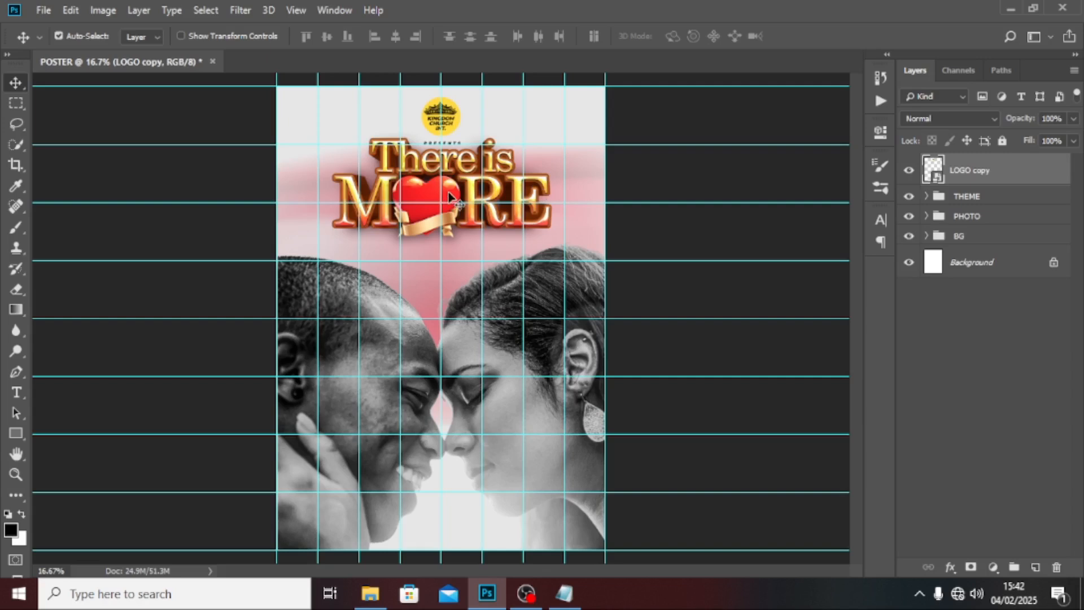
Put the church logo layer in a new group named LOGO and collapse the group
{"action": "key", "text": "ctrl+g"}
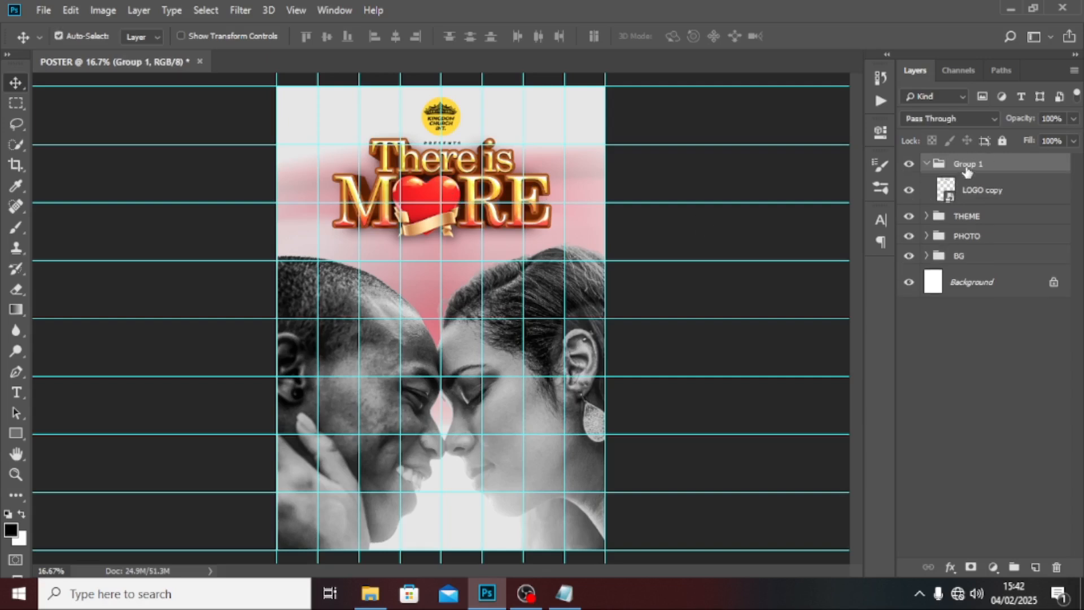
{"action": "double_click", "coordinate": [960, 163]}
{"action": "type", "text": "LOGO"}
{"action": "key", "text": "Return"}
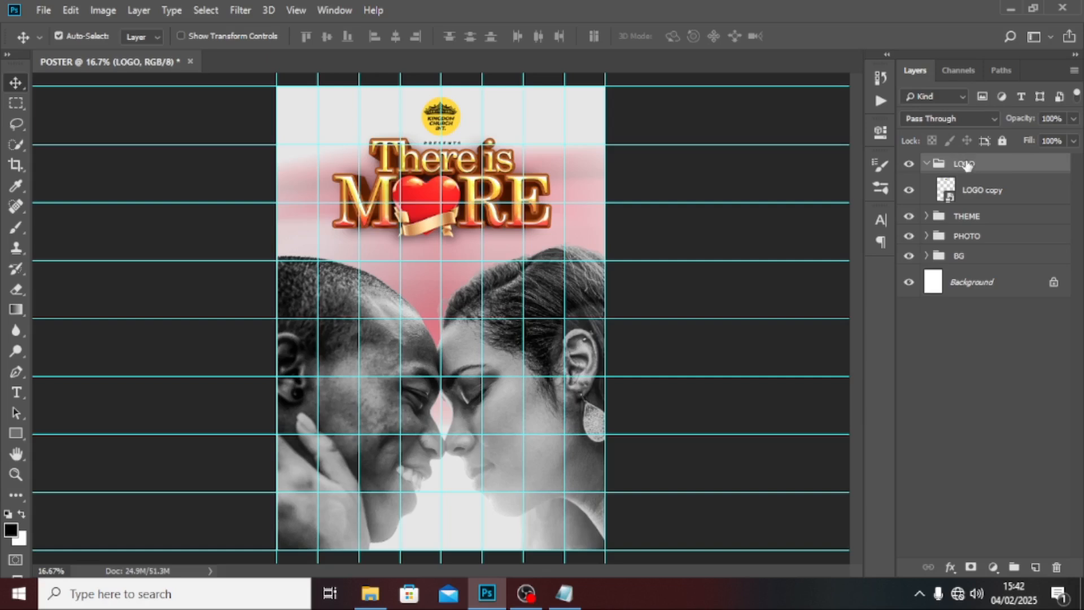
{"action": "left_click", "coordinate": [926, 163]}
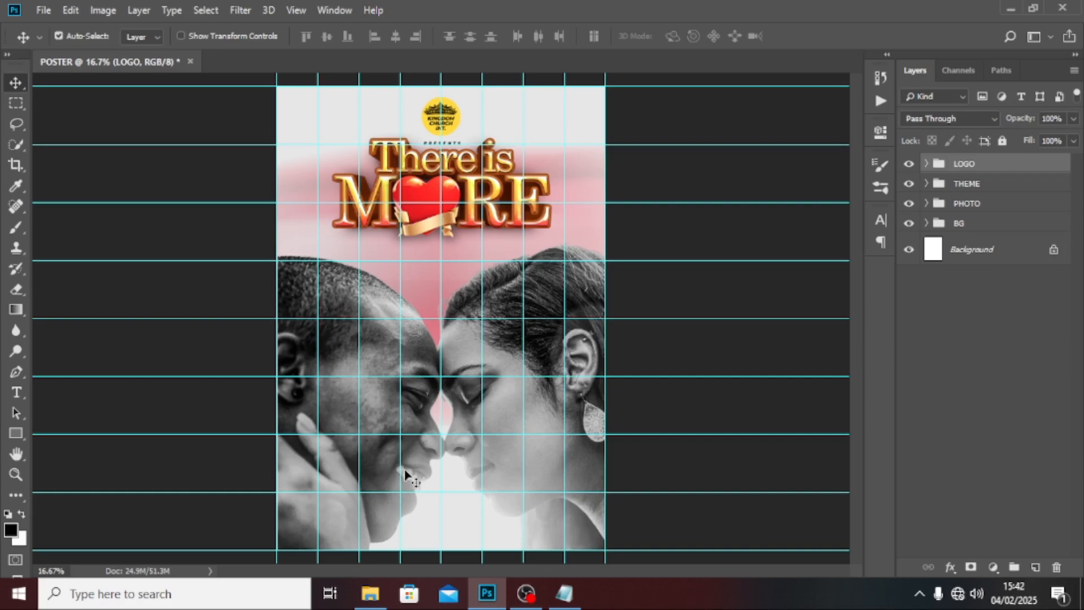
Add the text "It's going to be a night of", copied from the Notepad file, and place it just below the title
{"action": "key", "text": "t"}
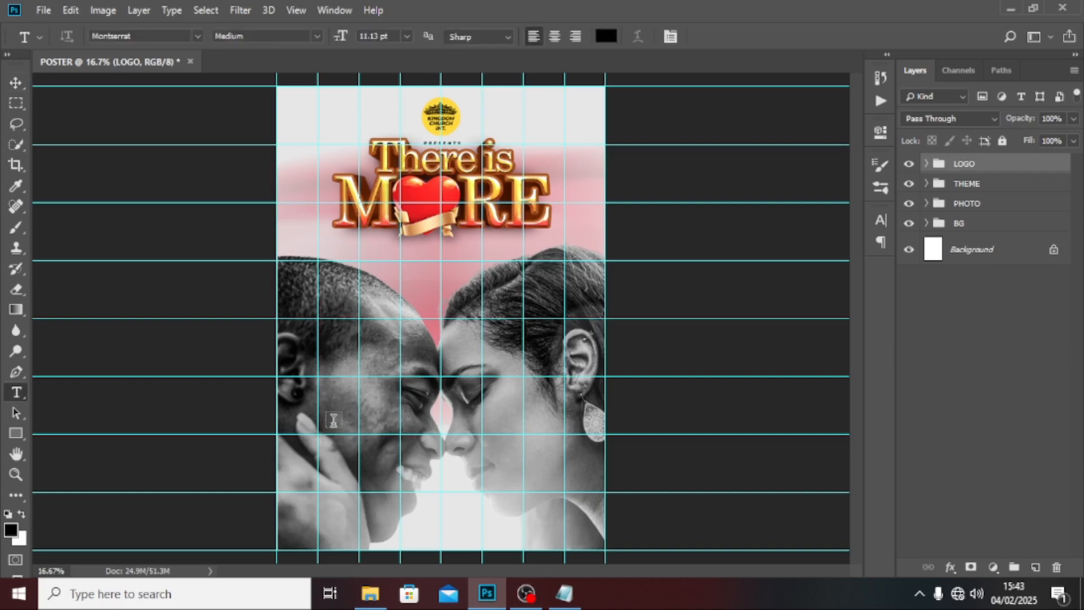
{"action": "left_click", "coordinate": [412, 283]}
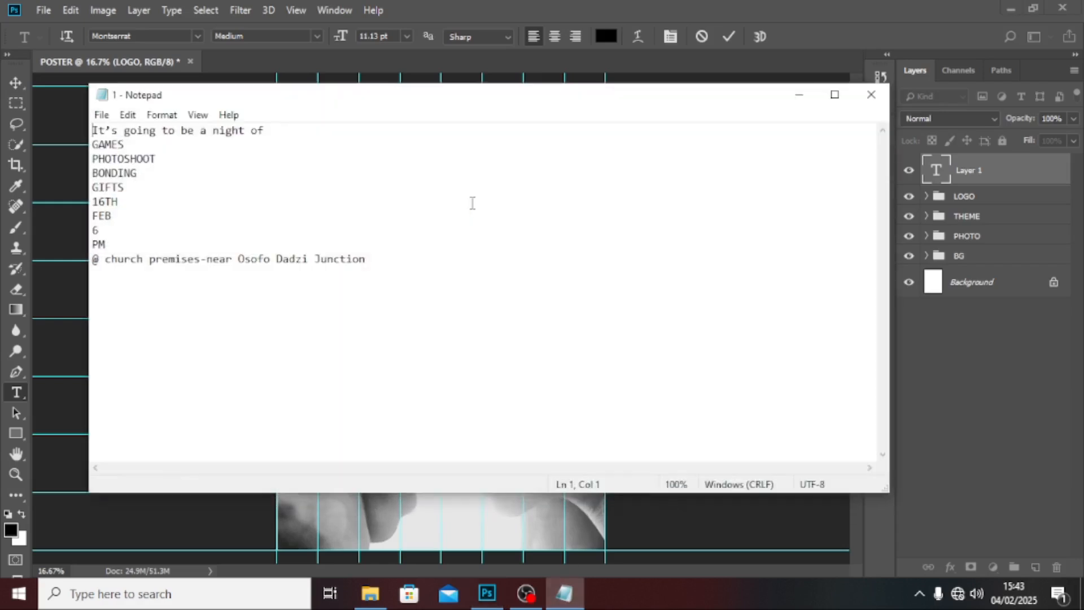
{"action": "key", "text": "alt+Tab"}
{"action": "left_click_drag", "start_coordinate": [271, 130], "coordinate": [92, 131]}
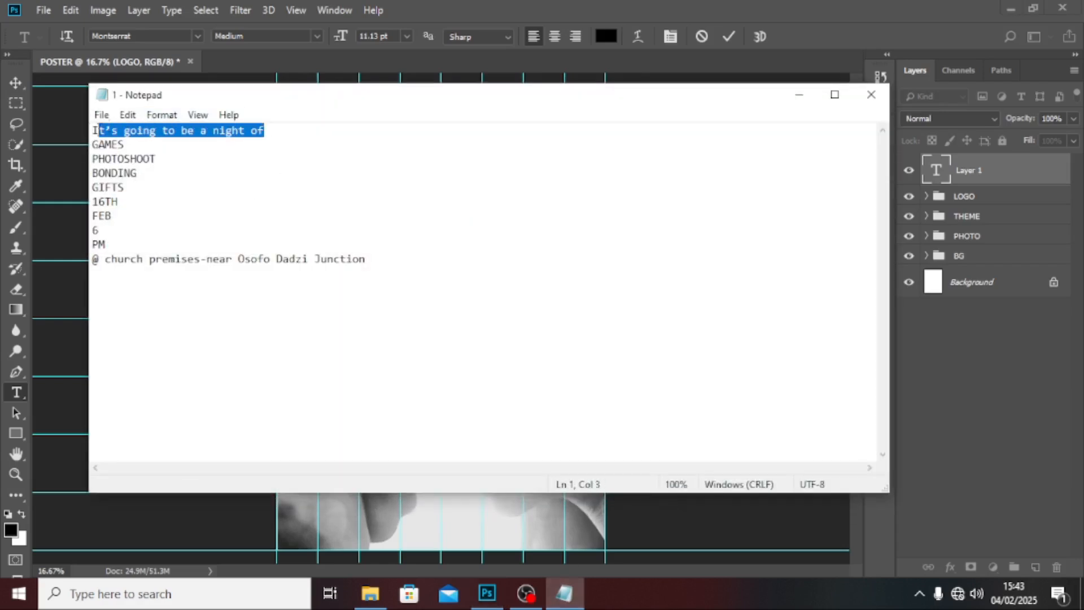
{"action": "key", "text": "ctrl+c"}
{"action": "key", "text": "alt+Tab"}
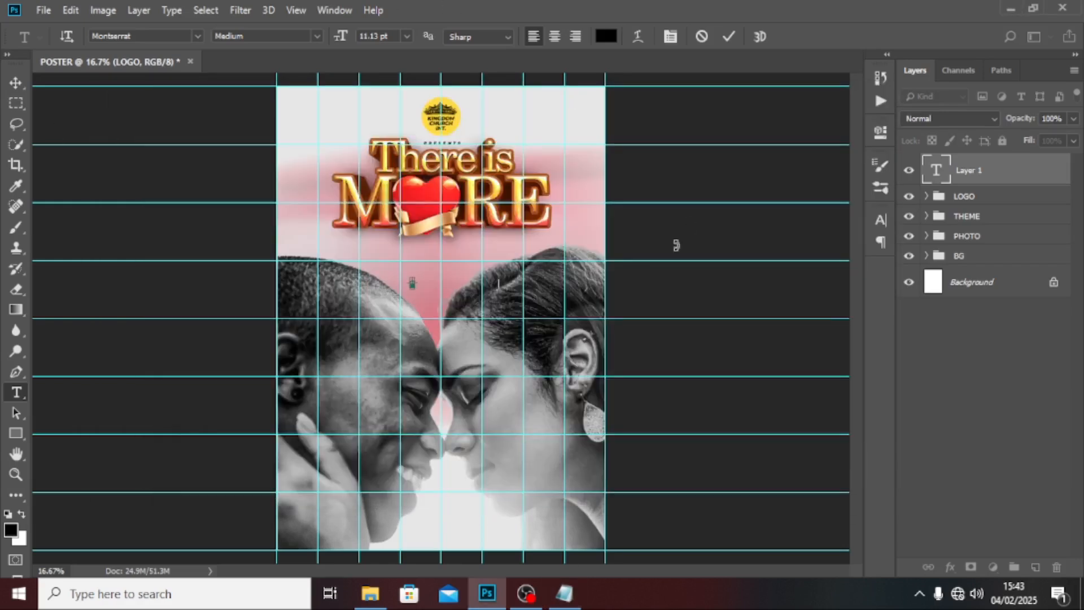
{"action": "key", "text": "ctrl+v"}
{"action": "key", "text": "ctrl+Return"}
{"action": "left_click_drag", "start_coordinate": [452, 285], "coordinate": [420, 254]}
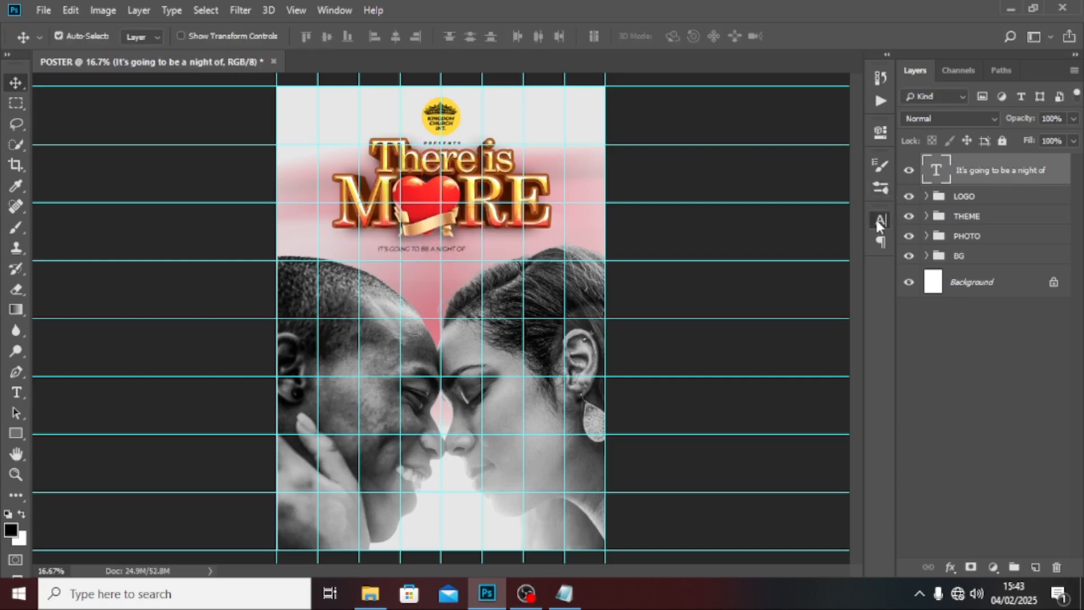
Set the "It's going to be a night of" text to 20 pt and turn off its faux italic and all caps styles
{"action": "left_click", "coordinate": [880, 220]}
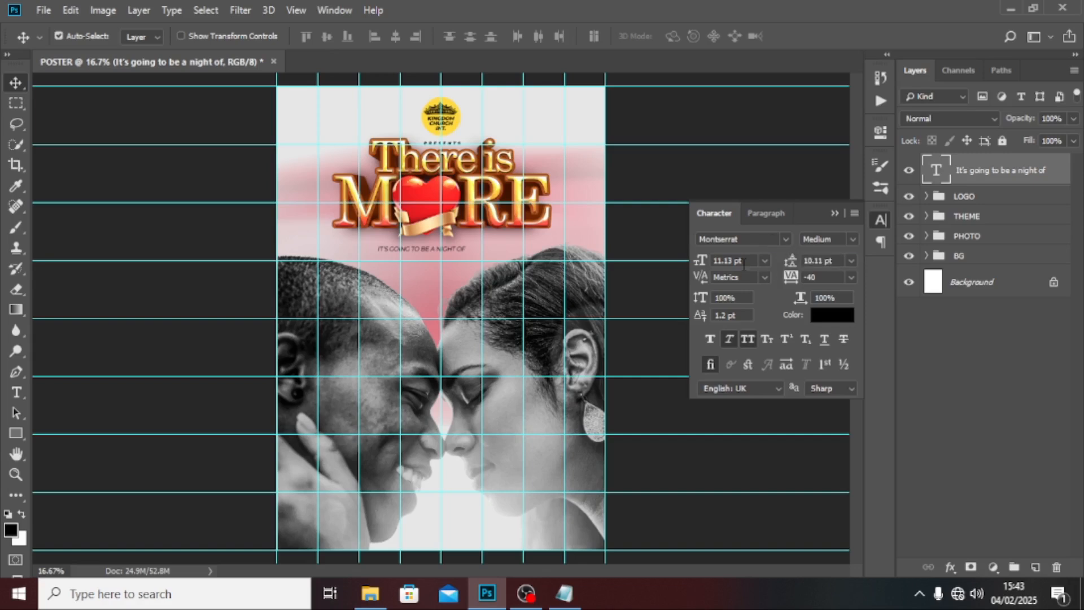
{"action": "type", "text": "20"}
{"action": "key", "text": "Return"}
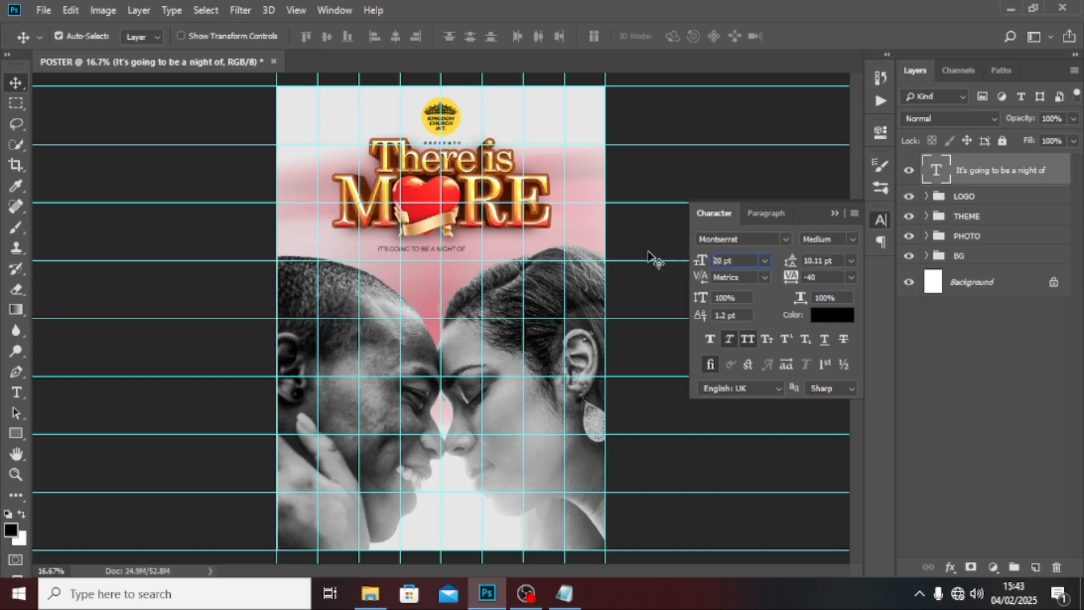
{"action": "left_click", "coordinate": [729, 339]}
{"action": "left_click", "coordinate": [748, 339]}
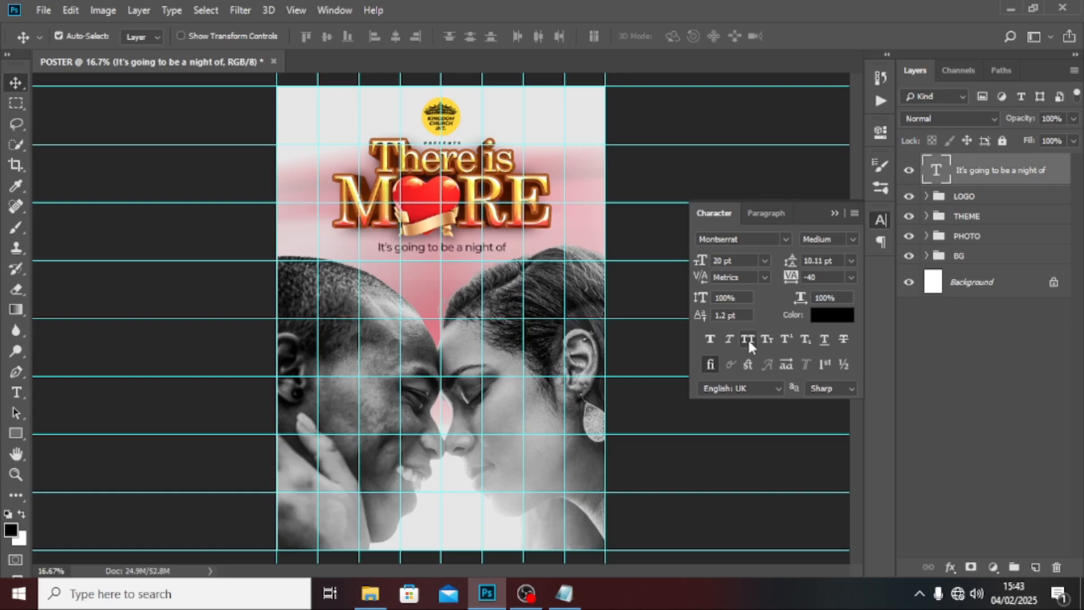
Set the "It's going to be a night of" text to SemiBold and nudge it slightly left to centre it under the title
{"action": "left_click", "coordinate": [853, 239]}
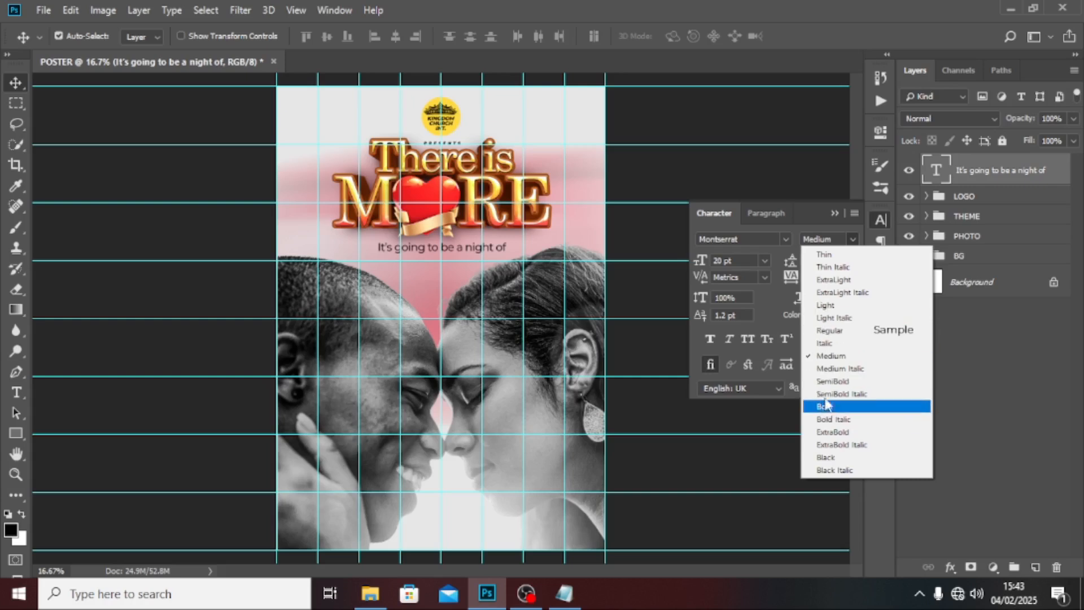
{"action": "left_click", "coordinate": [826, 380]}
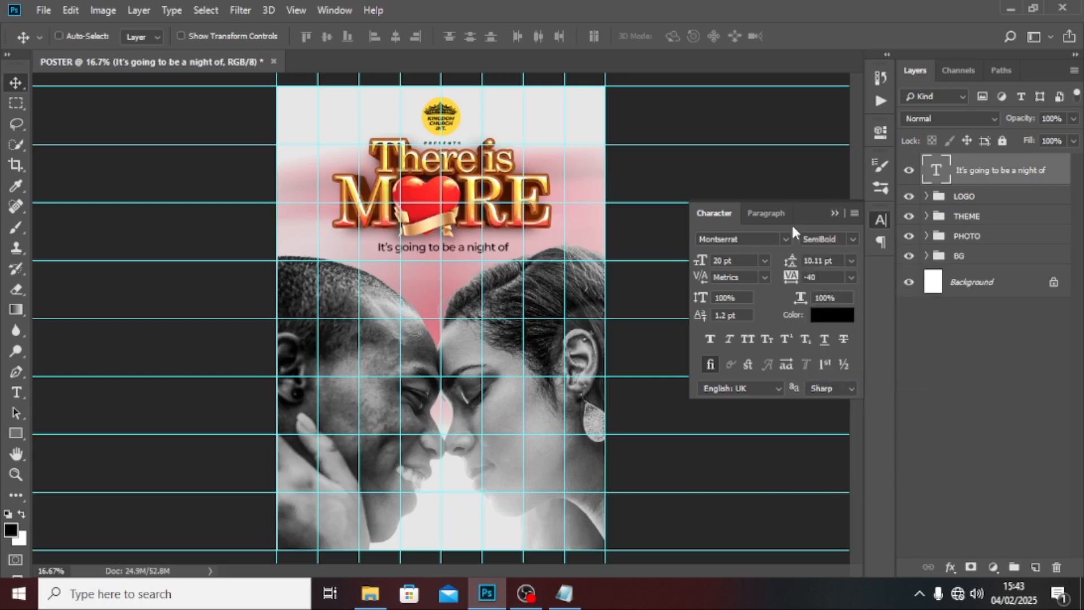
{"action": "key", "text": "ctrl+t"}
{"action": "key", "text": "Left"}
{"action": "key", "text": "Left"}
{"action": "key", "text": "Left"}
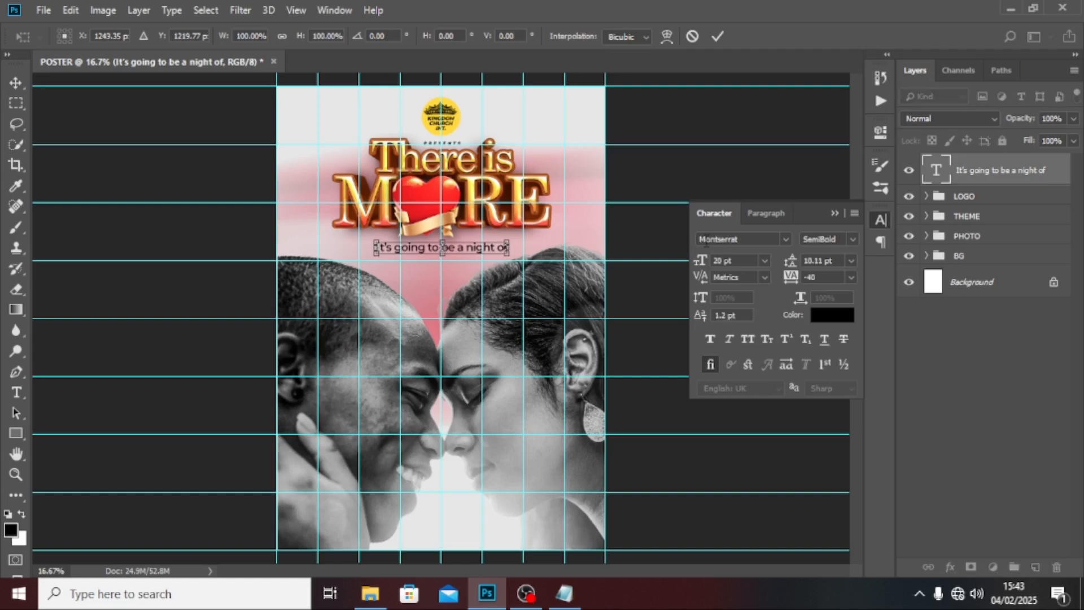
{"action": "key", "text": "Return"}
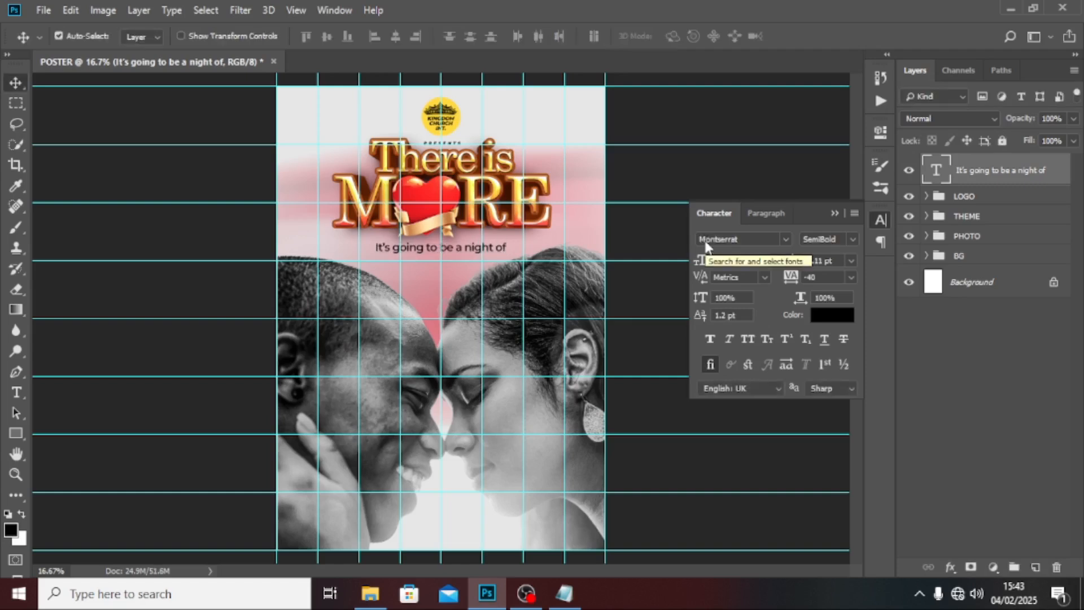
{"action": "left_click", "coordinate": [836, 213]}
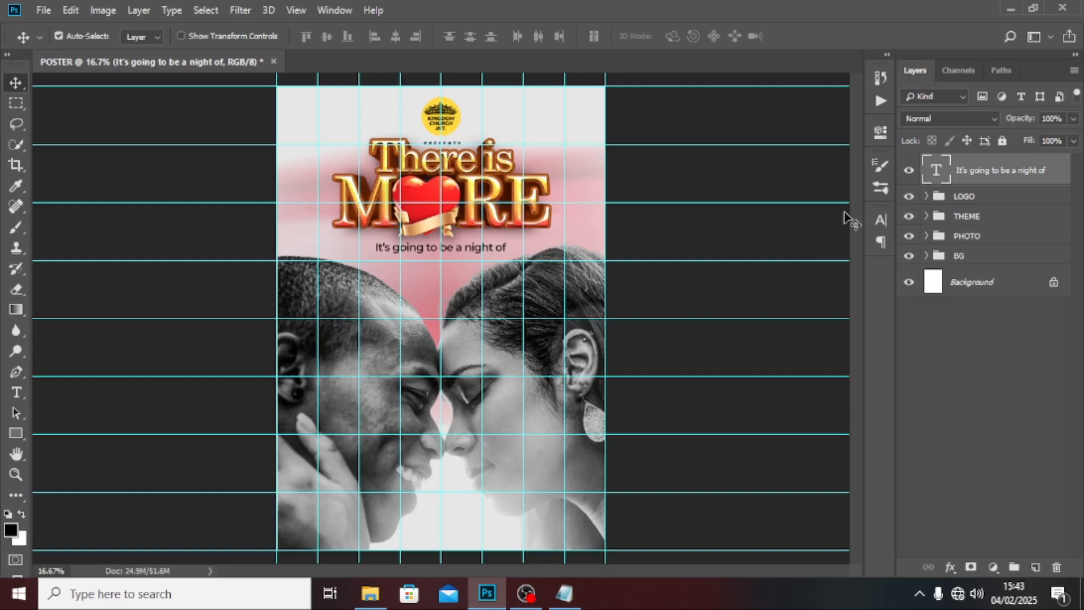
Duplicate the "It's going to be a night of" text layer and replace the copy's text with "GAMES" copied from the Notepad file
{"action": "key", "text": "ctrl+j"}
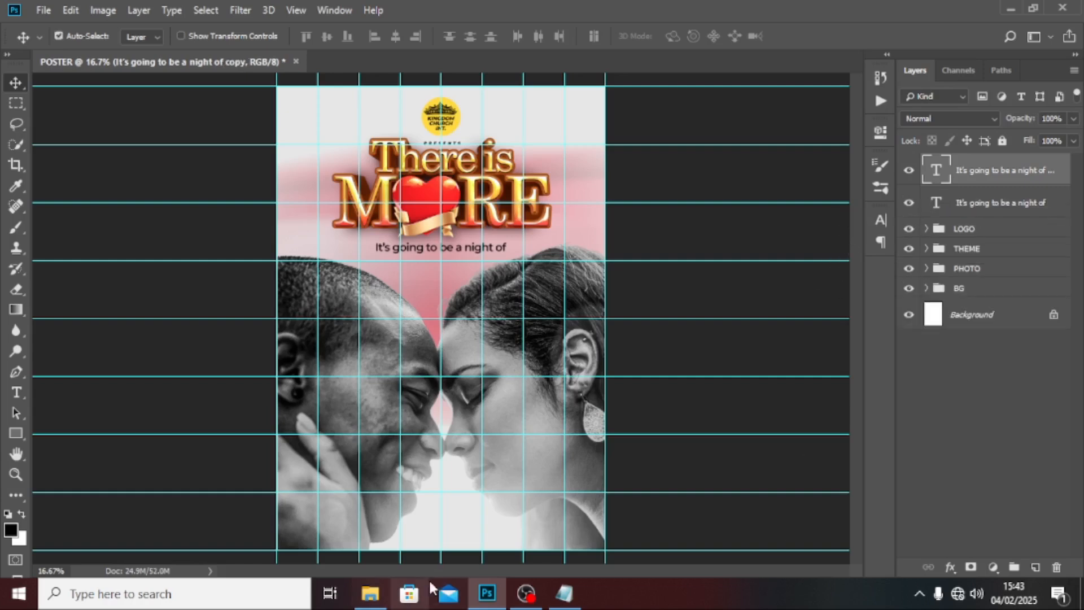
{"action": "left_click", "coordinate": [564, 593]}
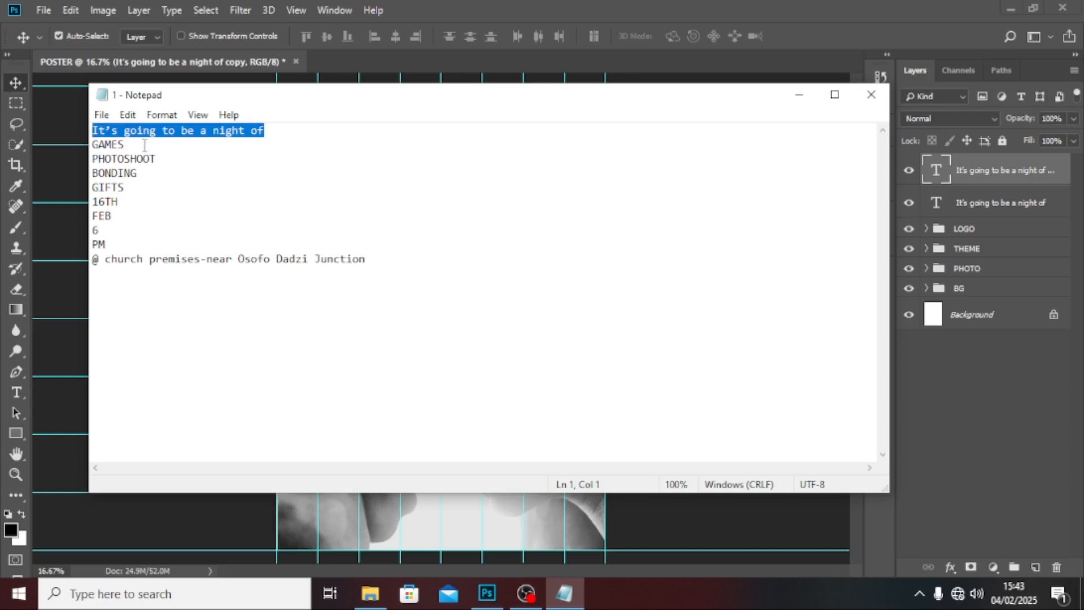
{"action": "left_click_drag", "start_coordinate": [145, 145], "coordinate": [92, 145]}
{"action": "key", "text": "ctrl+c"}
{"action": "left_click", "coordinate": [477, 5]}
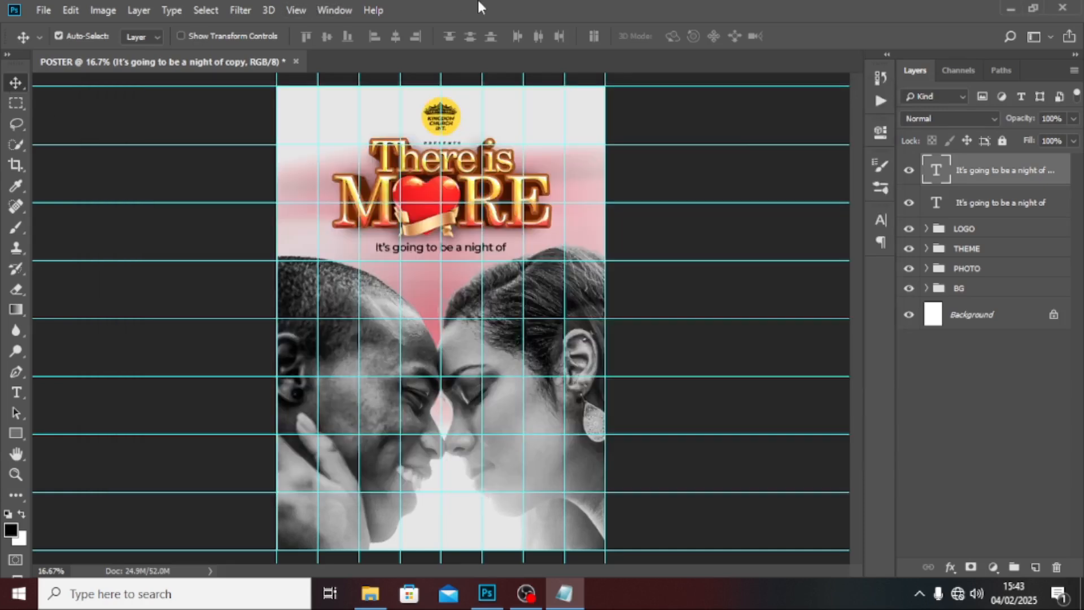
{"action": "double_click", "coordinate": [939, 172]}
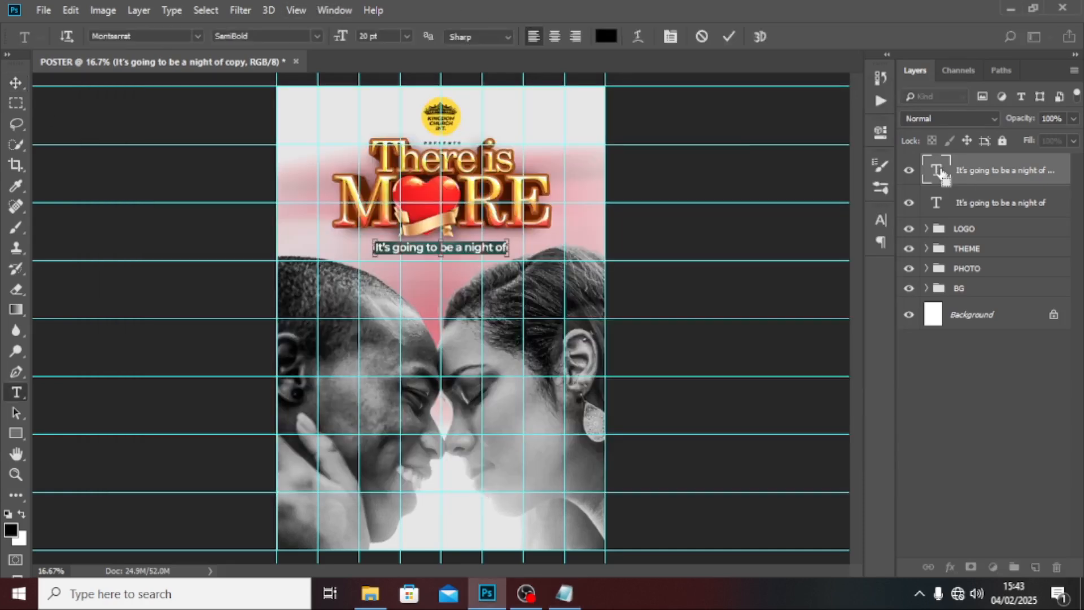
{"action": "key", "text": "ctrl+v"}
{"action": "key", "text": "ctrl+Return"}
Move the GAMES text down to just below the "It's going to be a night of" line and hide the guides
{"action": "key", "text": "shift+Down"}
{"action": "key", "text": "shift+Down"}
{"action": "key", "text": "shift+Down"}
{"action": "key", "text": "shift+Down"}
{"action": "key", "text": "shift+Down"}
{"action": "key", "text": "shift+Down"}
{"action": "key", "text": "shift+Down"}
{"action": "key", "text": "shift+Down"}
{"action": "key", "text": "shift+Down"}
{"action": "key", "text": "shift+Down"}
{"action": "key", "text": "shift+Down"}
{"action": "key", "text": "shift+Down"}
{"action": "key", "text": "shift+Down"}
{"action": "key", "text": "shift+Down"}
{"action": "key", "text": "shift+Down"}
{"action": "key", "text": "shift+Down"}
{"action": "key", "text": "shift+Down"}
{"action": "key", "text": "shift+Down"}
{"action": "key", "text": "shift+Down"}
{"action": "key", "text": "shift+Down"}
{"action": "key", "text": "ctrl+semicolon"}
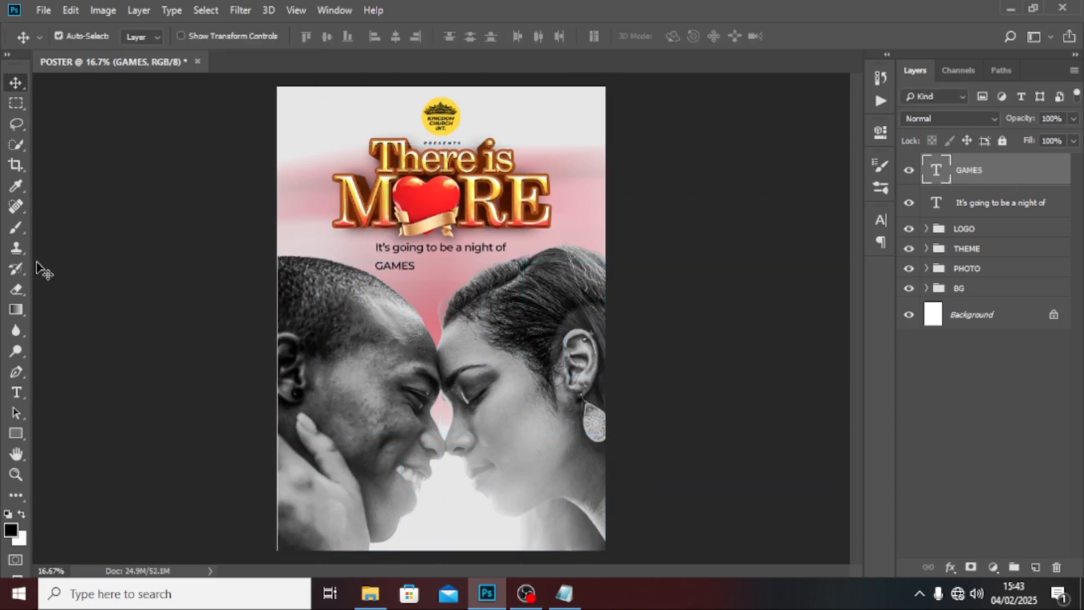
Draw a rectangle about 373 by 133 px around the GAMES text and place its layer beneath the text layer
{"action": "left_click", "coordinate": [9, 431]}
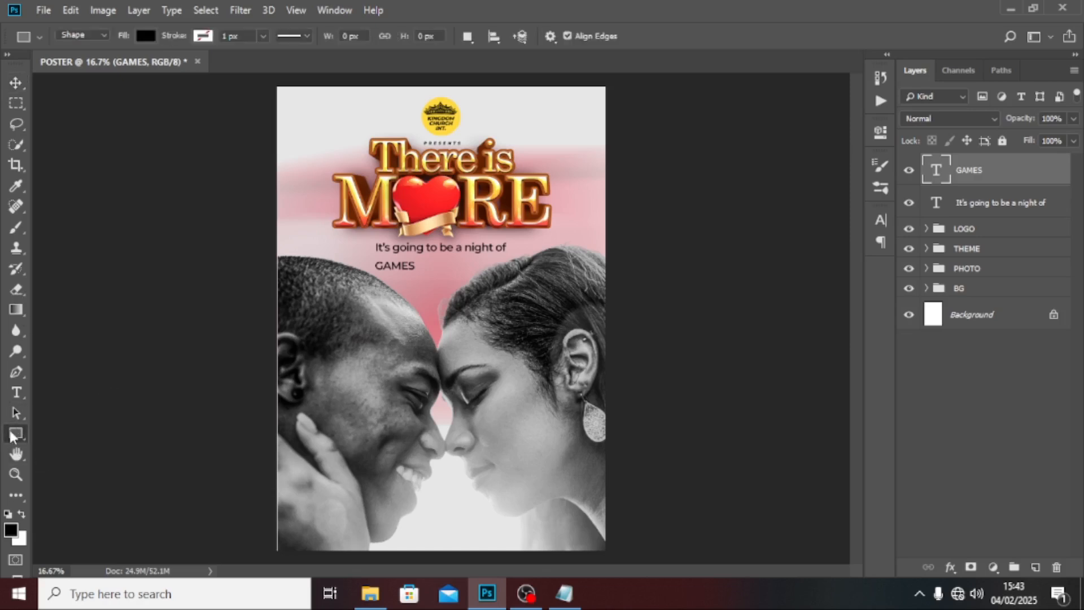
{"action": "left_click_drag", "start_coordinate": [372, 257], "coordinate": [422, 276]}
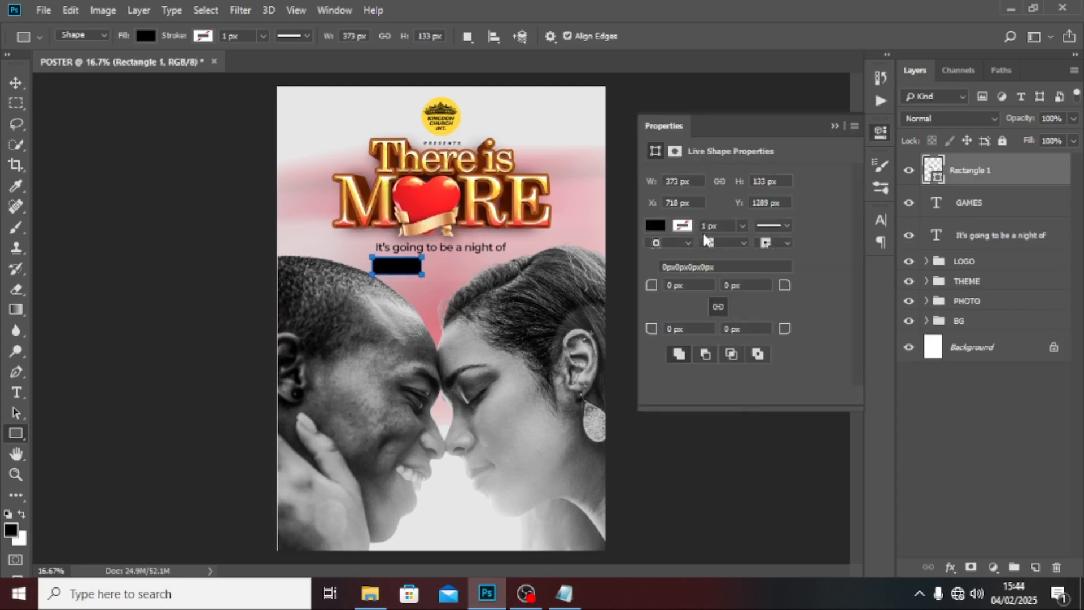
{"action": "left_click_drag", "start_coordinate": [956, 182], "coordinate": [958, 220]}
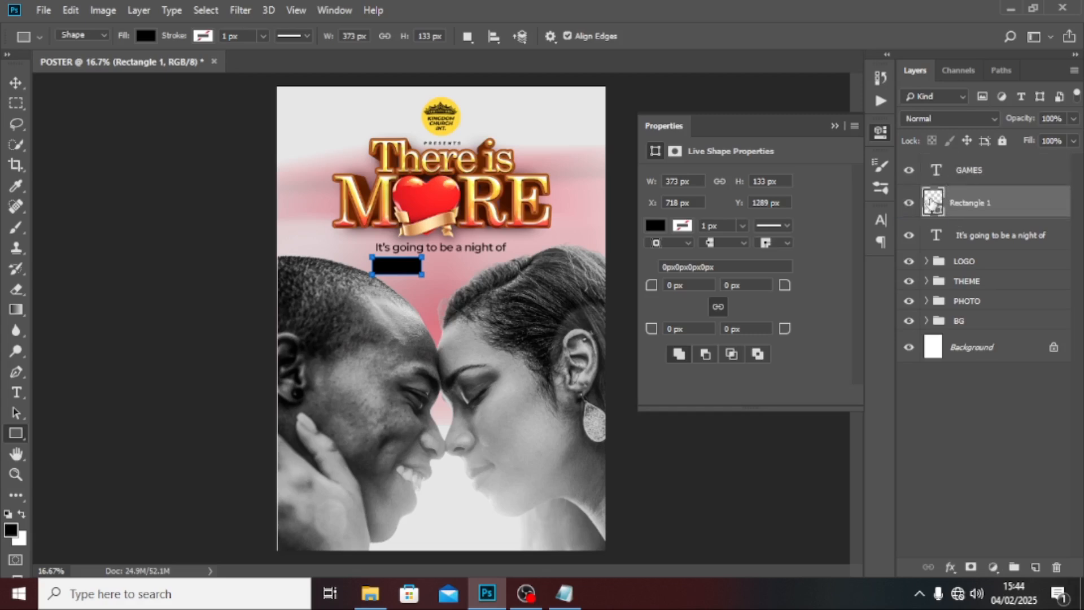
Set the rectangle's fill to dark red, hex 900000
{"action": "double_click", "coordinate": [931, 202]}
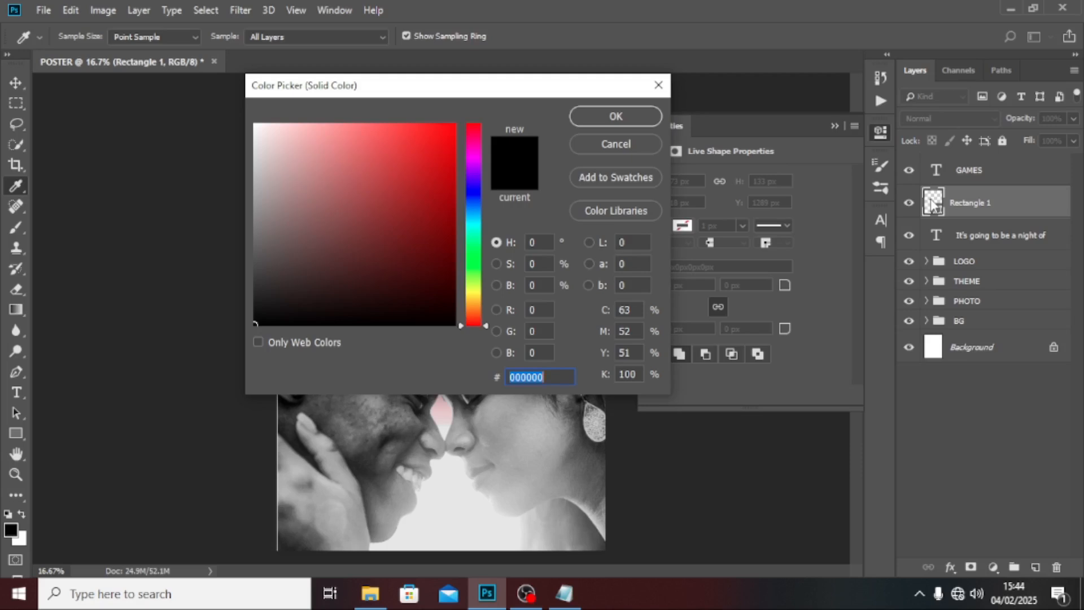
{"action": "type", "text": "90000"}
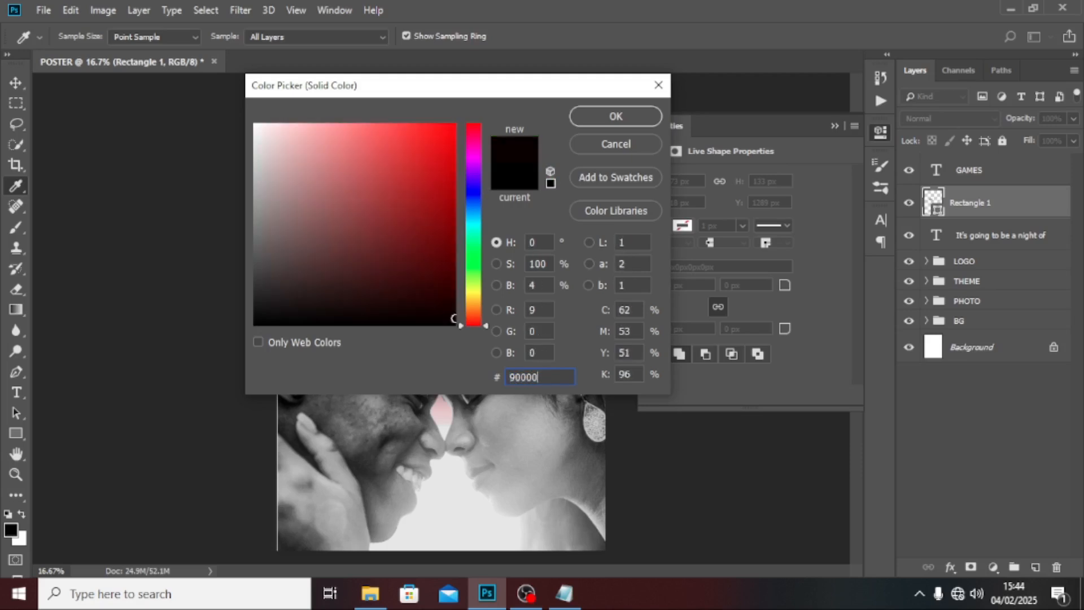
{"action": "type", "text": "0"}
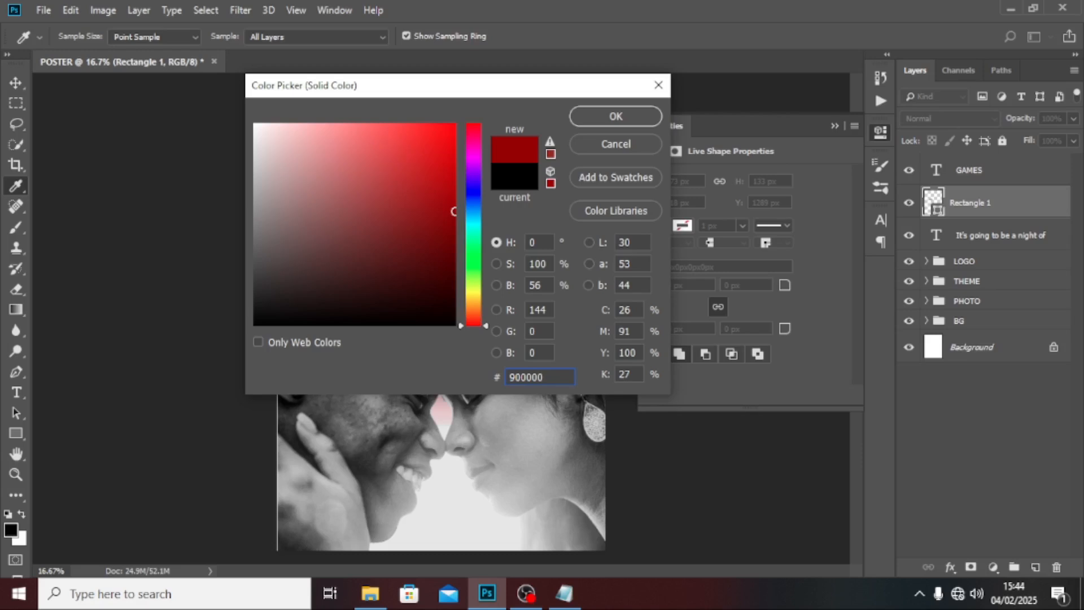
{"action": "left_click", "coordinate": [607, 115]}
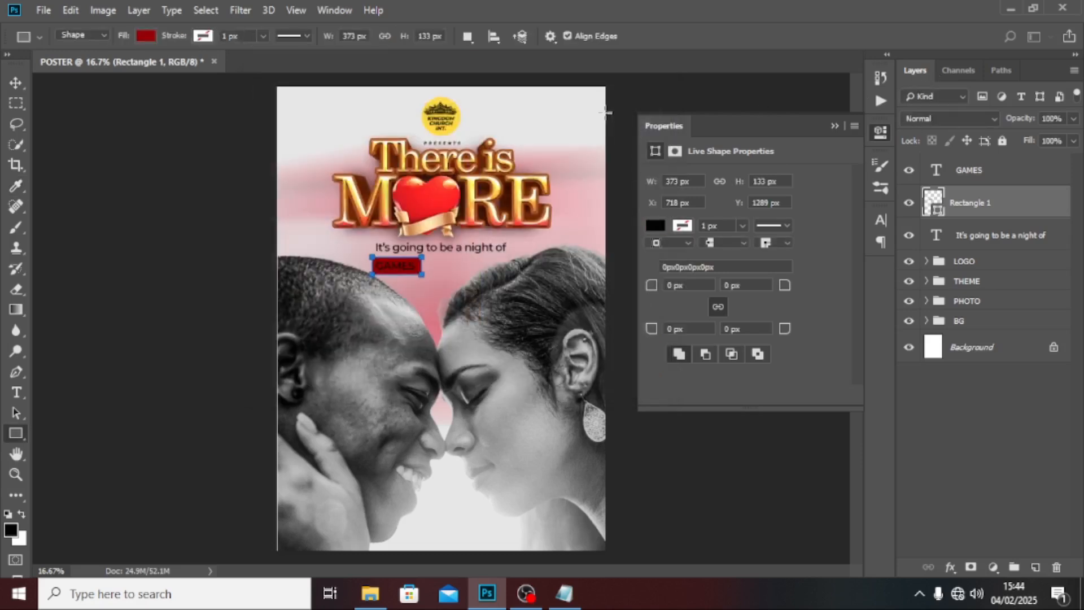
Colour the GAMES text white (ffffff) and set its size to 14 pt
{"action": "left_click", "coordinate": [966, 176]}
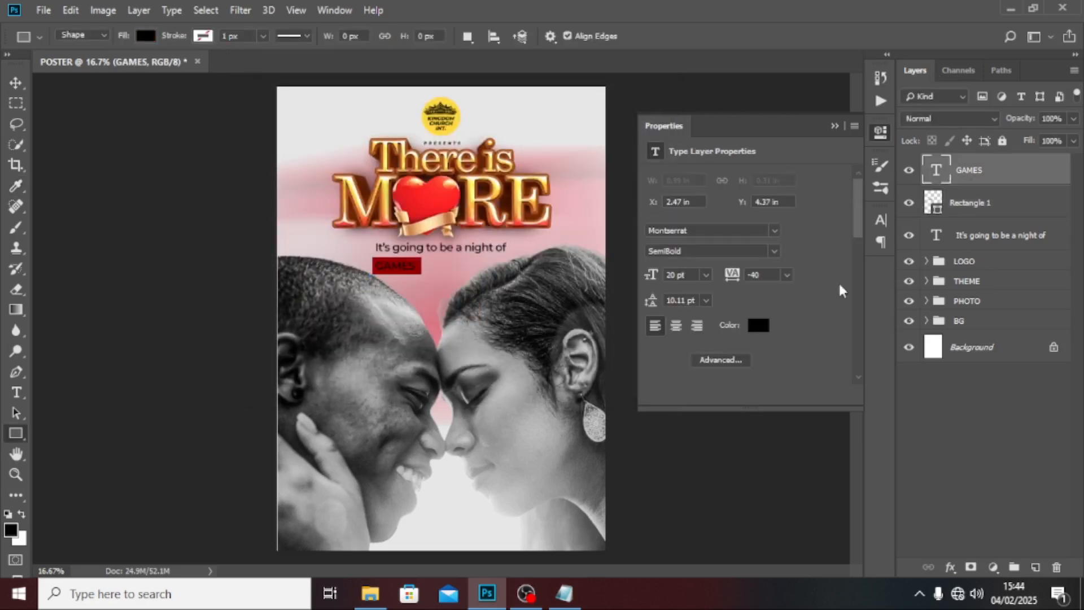
{"action": "left_click", "coordinate": [758, 325]}
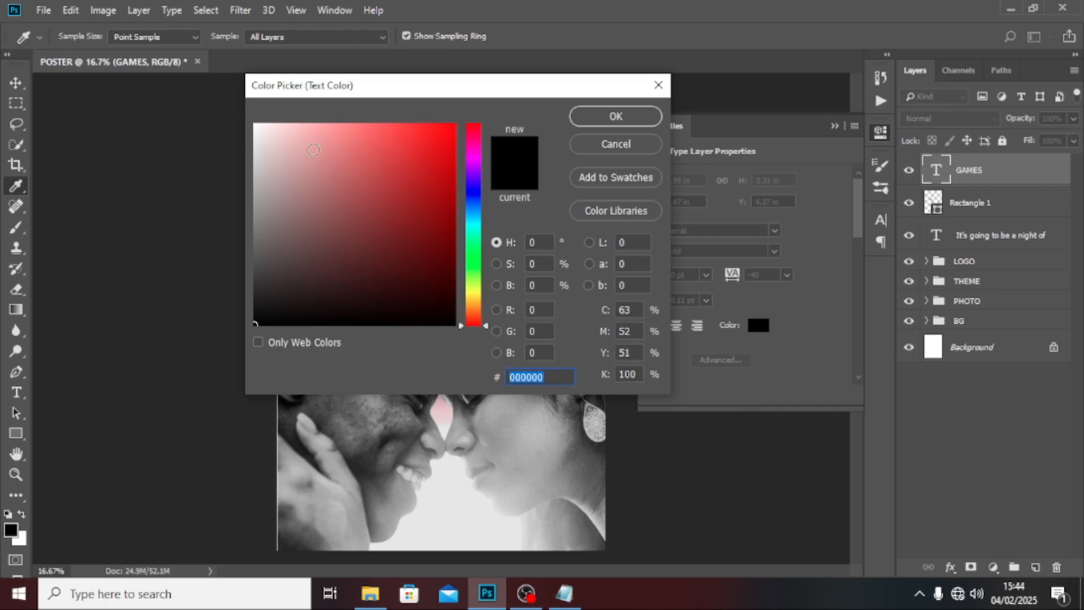
{"action": "left_click", "coordinate": [255, 124]}
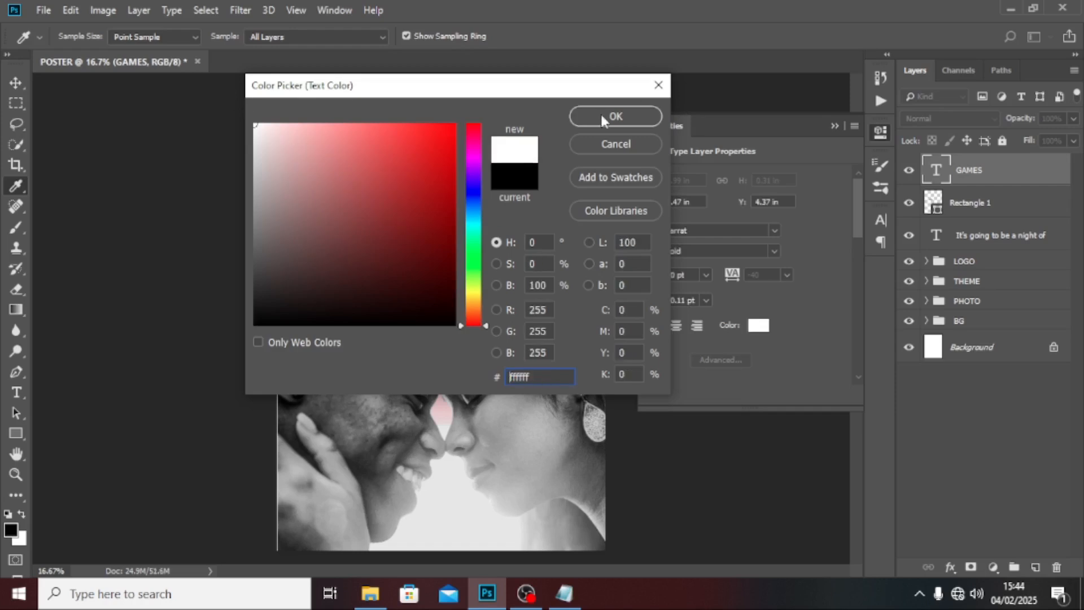
{"action": "left_click", "coordinate": [614, 123]}
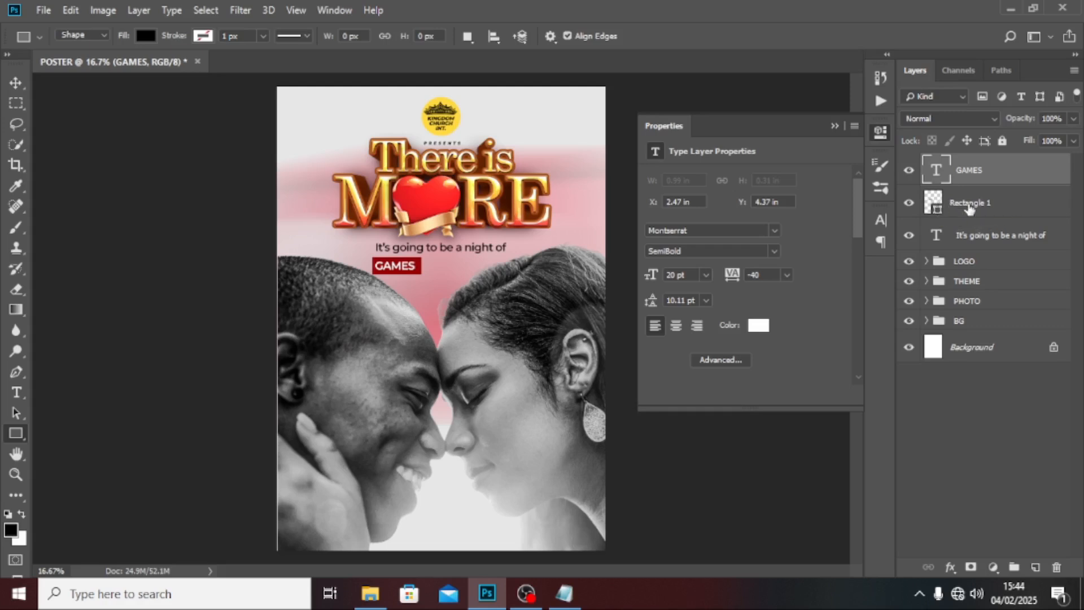
{"action": "left_click", "coordinate": [680, 274]}
{"action": "type", "text": "14"}
{"action": "key", "text": "Return"}
Scale the red rectangle down to about 267 by 95 px around GAMES and nudge the text up to centre it inside
{"action": "left_click", "coordinate": [948, 206]}
{"action": "key", "text": "ctrl+t"}
{"action": "left_click_drag", "start_coordinate": [421, 275], "coordinate": [410, 270]}
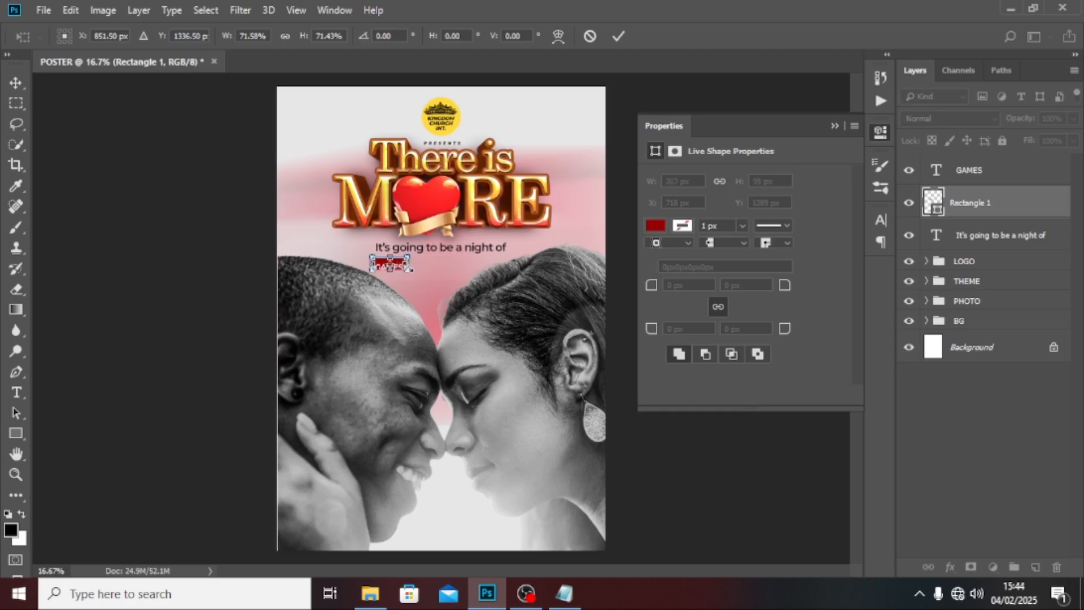
{"action": "key", "text": "Return"}
{"action": "key", "text": "v"}
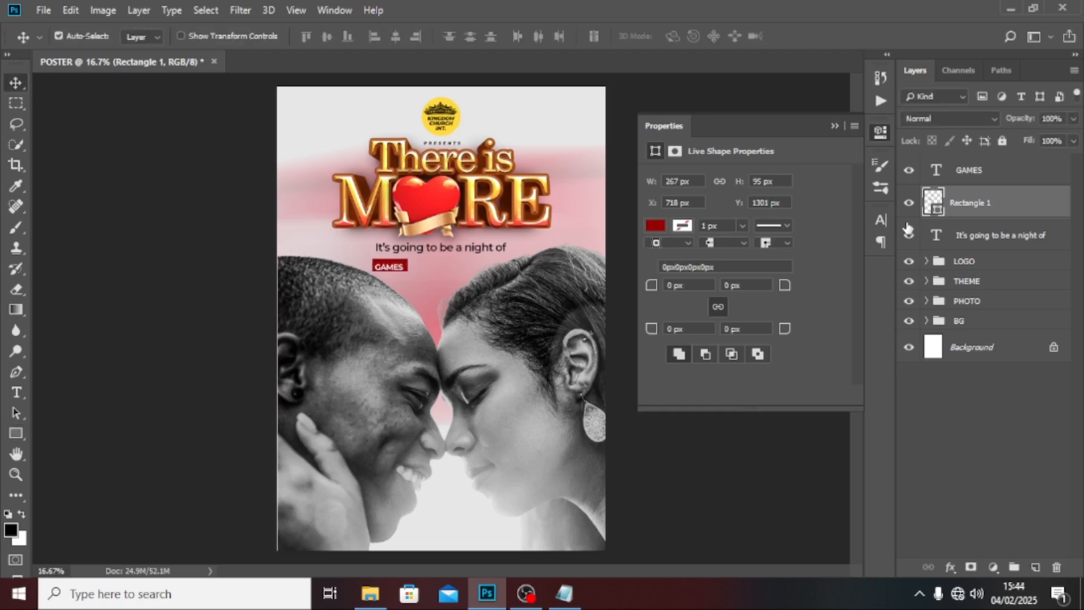
{"action": "left_click", "coordinate": [976, 173]}
{"action": "key", "text": "Up"}
{"action": "key", "text": "Up"}
{"action": "key", "text": "Up"}
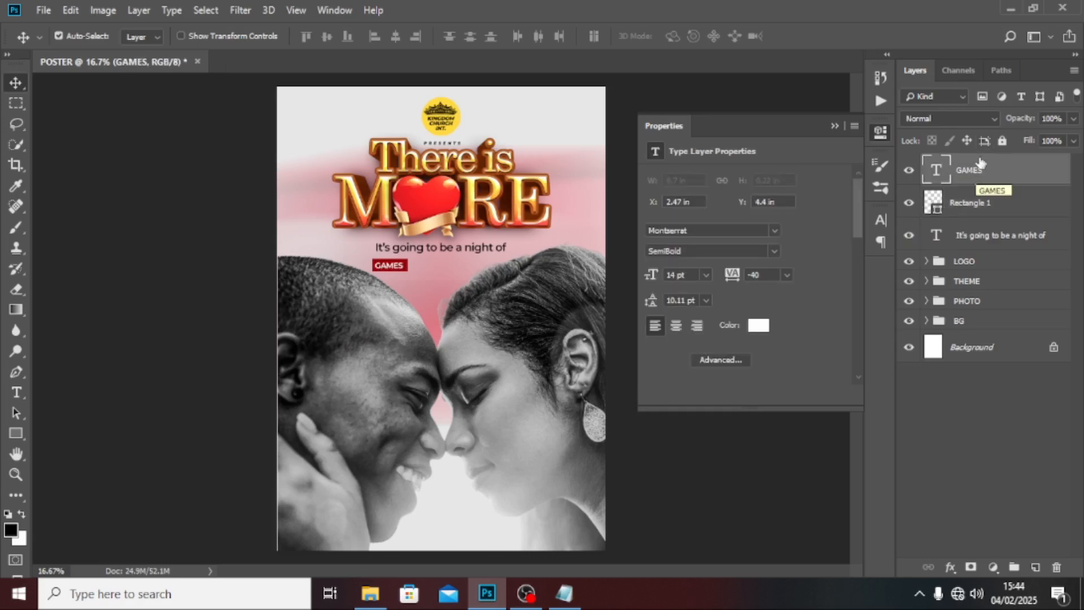
Group the GAMES text and its rectangle in a new group named GAME
{"action": "left_click", "coordinate": [982, 207], "text": "ctrl"}
{"action": "key", "text": "ctrl+g"}
{"action": "double_click", "coordinate": [971, 164]}
{"action": "type", "text": "GAME"}
{"action": "key", "text": "Return"}
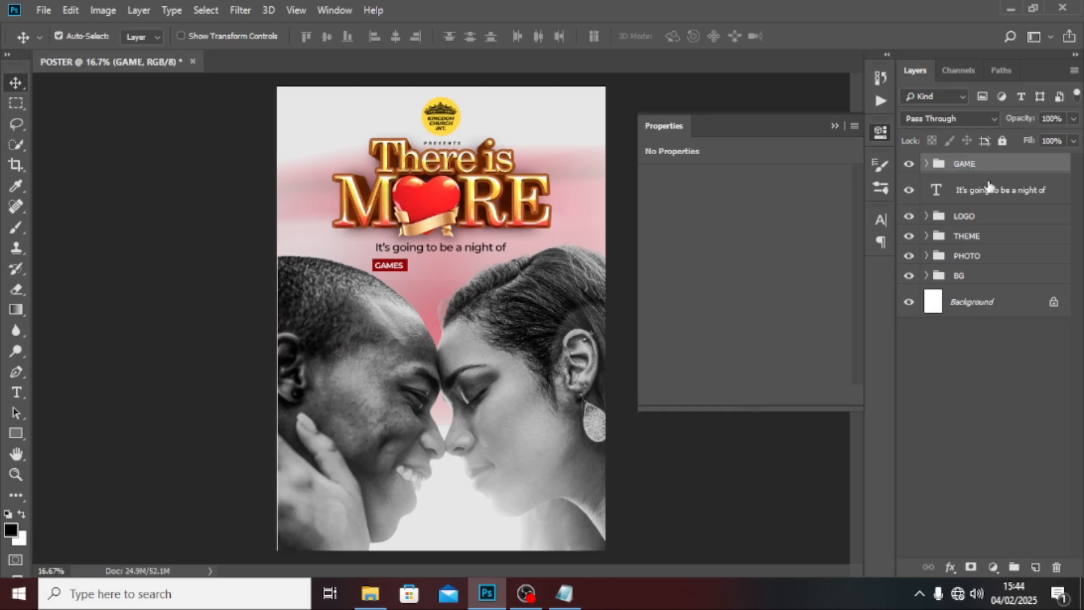
Duplicate the GAME group and move the copy's red rectangle to the right of the original GAMES label
{"action": "key", "text": "ctrl+j"}
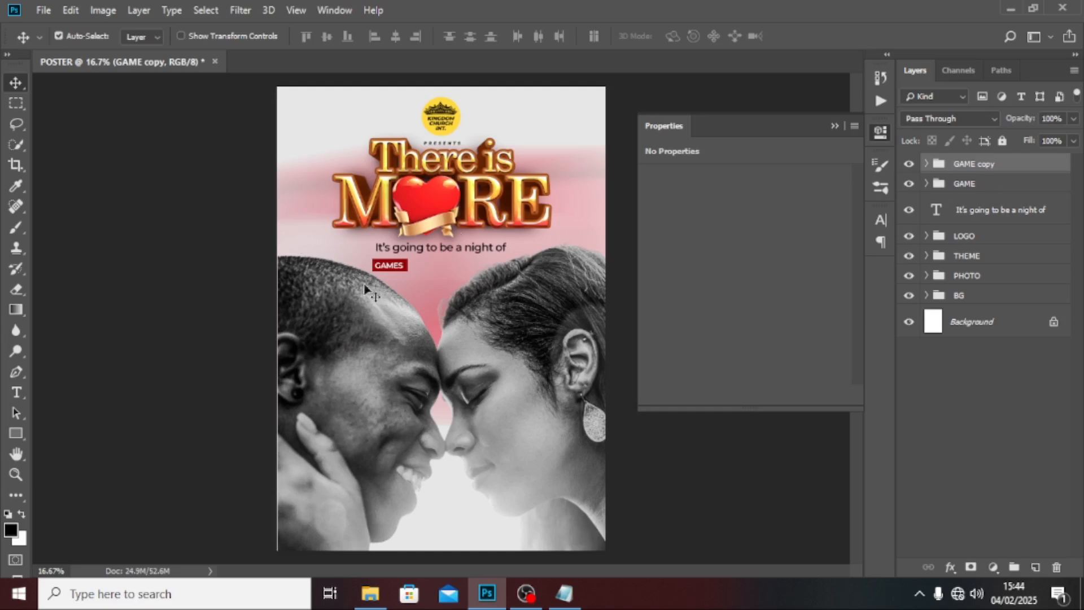
{"action": "left_click_drag", "start_coordinate": [391, 269], "coordinate": [441, 272]}
{"action": "key", "text": "ctrl+plus"}
{"action": "key", "text": "ctrl+plus"}
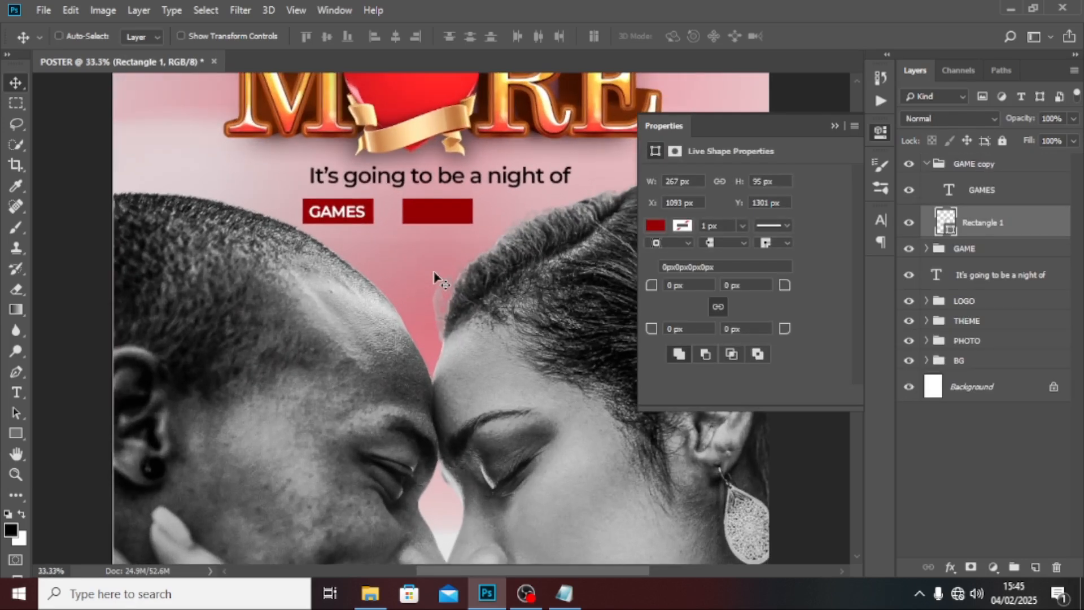
{"action": "left_click", "coordinate": [834, 126]}
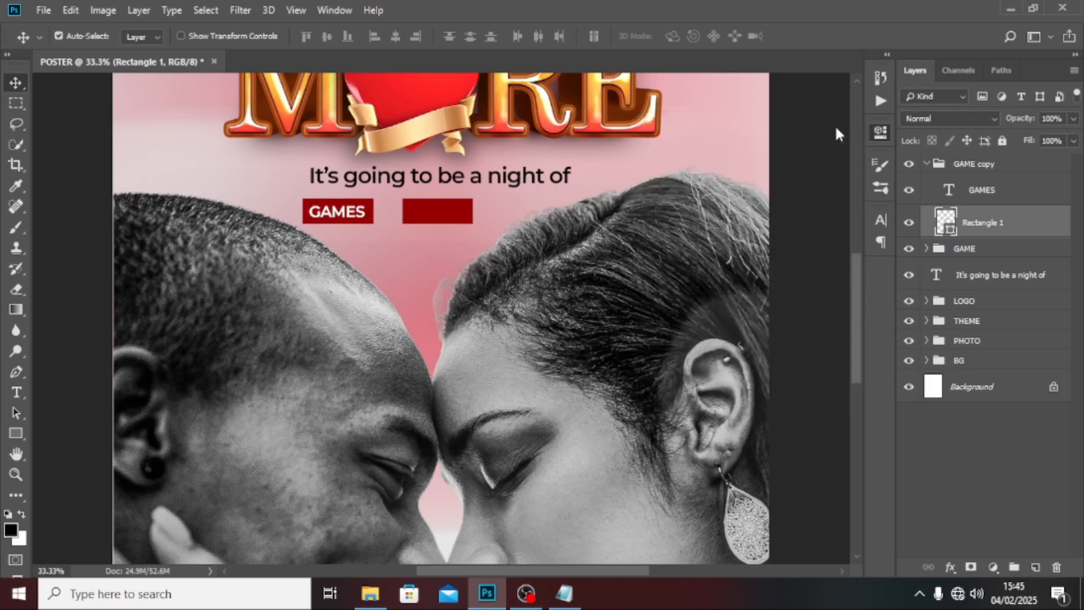
Replace the text in the GAME copy group with "PHOTOSHOOT" copied from the Notepad file
{"action": "double_click", "coordinate": [953, 193]}
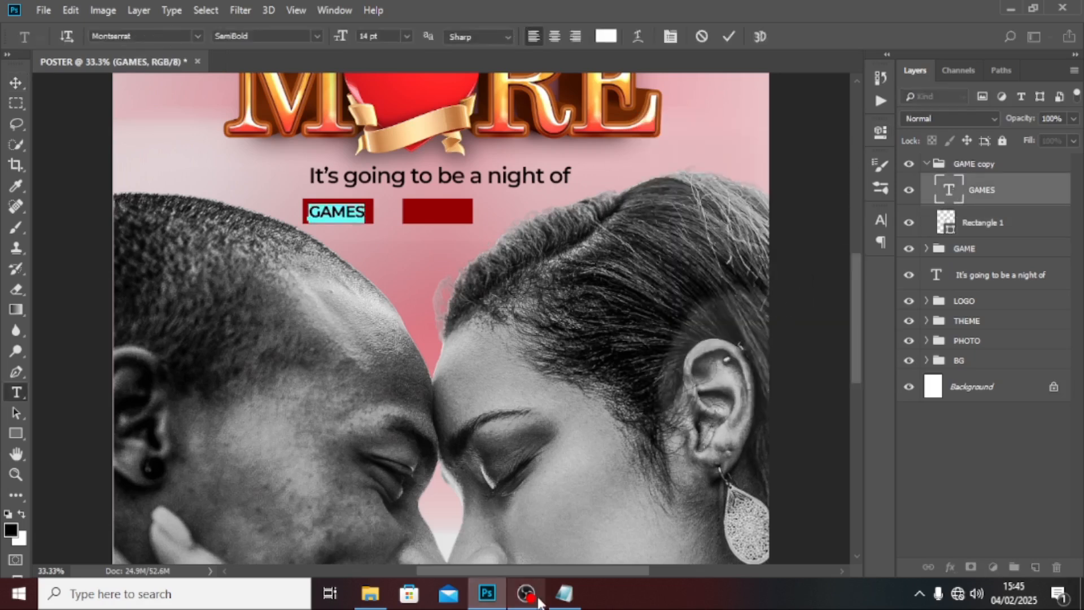
{"action": "left_click", "coordinate": [564, 592]}
{"action": "left_click_drag", "start_coordinate": [158, 158], "coordinate": [78, 153]}
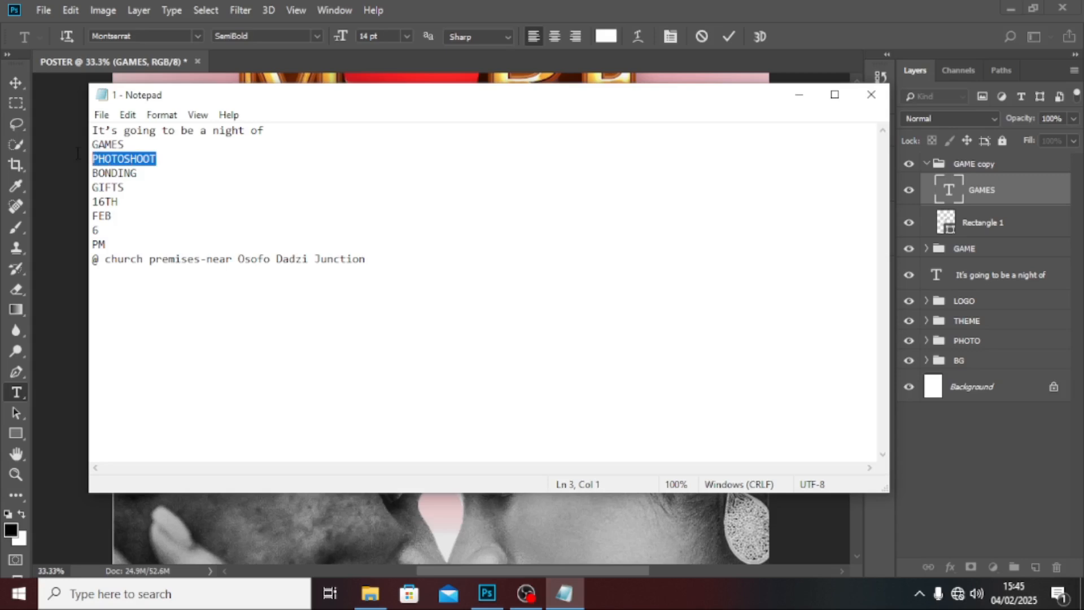
{"action": "key", "text": "ctrl+c"}
{"action": "left_click", "coordinate": [513, 6]}
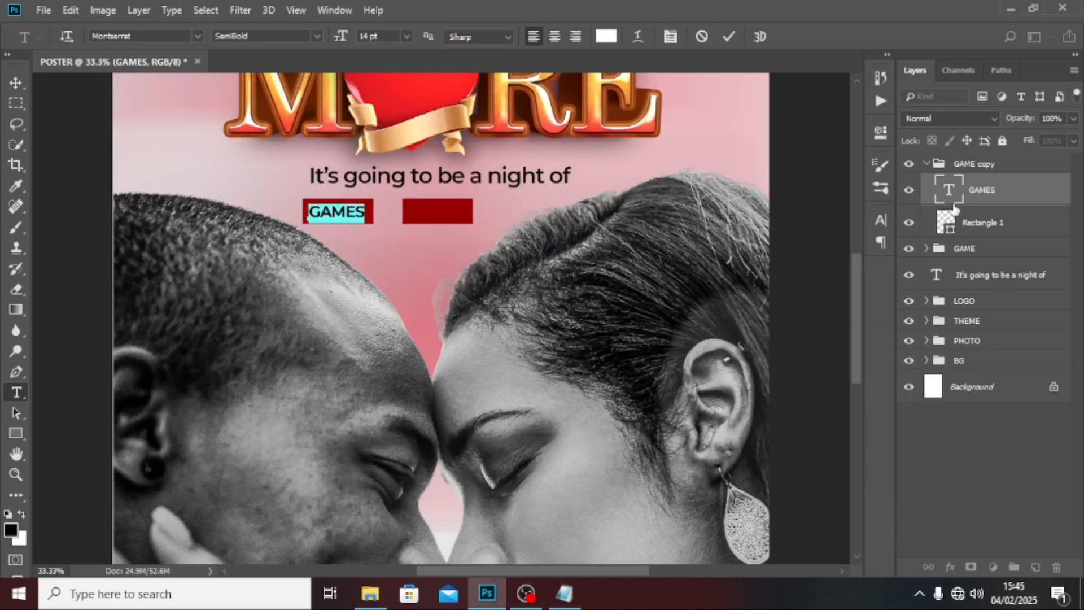
{"action": "key", "text": "ctrl+v"}
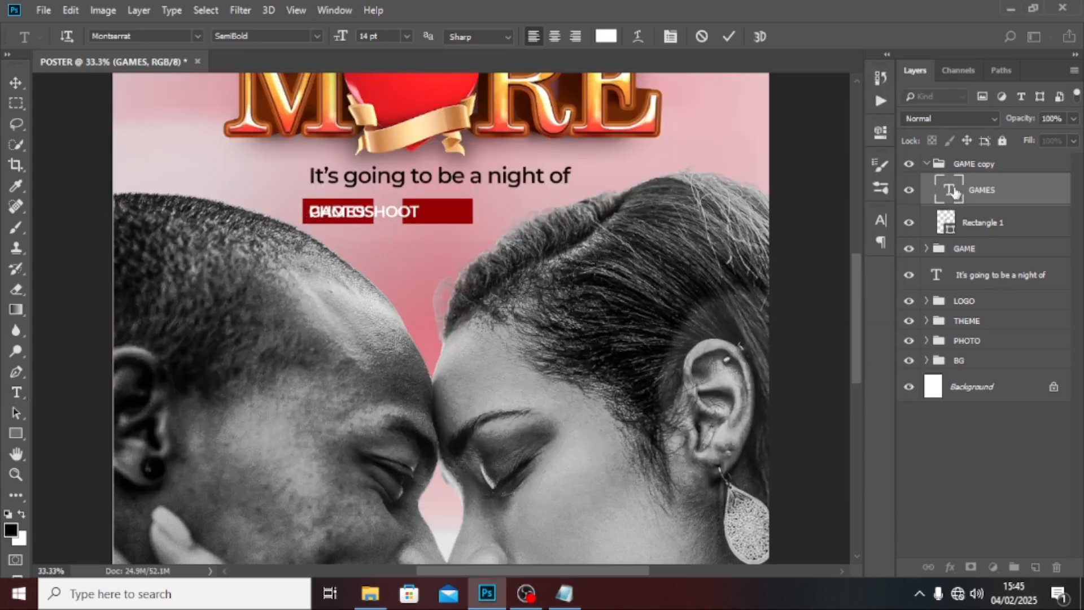
{"action": "key", "text": "ctrl+Return"}
Move the PHOTOSHOOT text onto the second red rectangle, starting just inside its left edge
{"action": "key", "text": "v"}
{"action": "left_click_drag", "start_coordinate": [377, 228], "coordinate": [468, 221]}
{"action": "key", "text": "ctrl+z"}
{"action": "left_click_drag", "start_coordinate": [385, 223], "coordinate": [481, 218]}
{"action": "key", "text": "Right"}
{"action": "key", "text": "Right"}
{"action": "key", "text": "Right"}
{"action": "key", "text": "Right"}
{"action": "key", "text": "Right"}
{"action": "key", "text": "Right"}
{"action": "key", "text": "Right"}
{"action": "key", "text": "Right"}
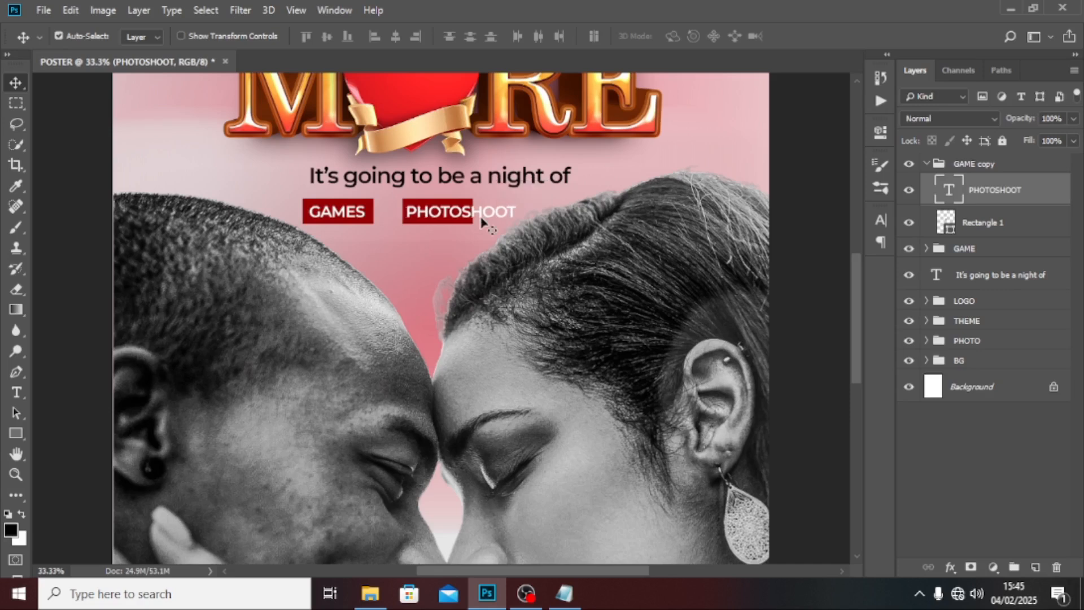
Widen the second red rectangle to the right so that it covers the whole PHOTOSHOOT text
{"action": "left_click", "coordinate": [996, 227]}
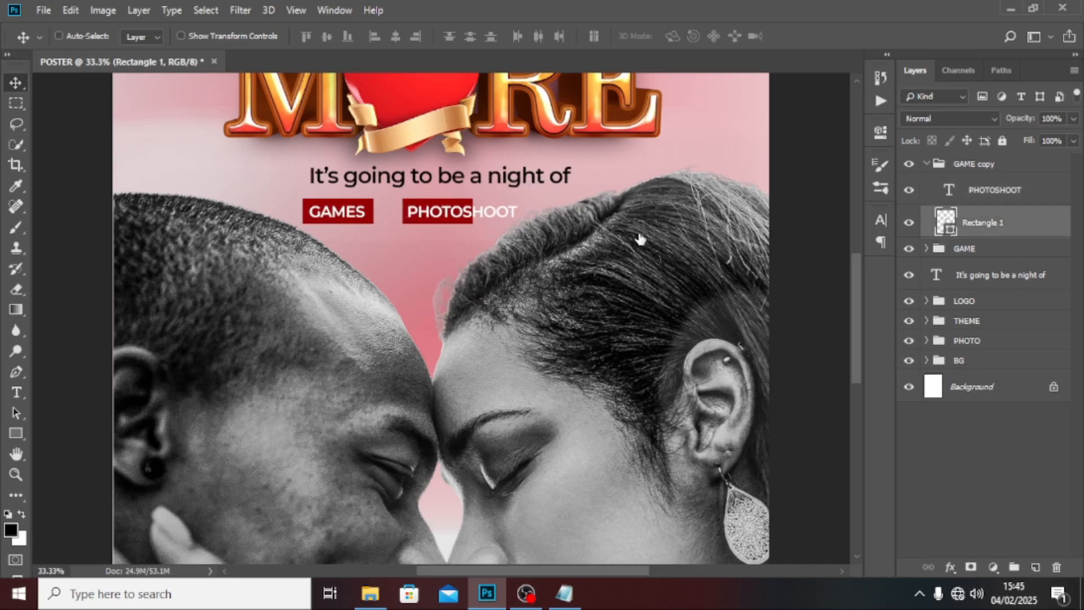
{"action": "key", "text": "ctrl+t"}
{"action": "left_click_drag", "start_coordinate": [473, 212], "coordinate": [523, 213]}
{"action": "key", "text": "Return"}
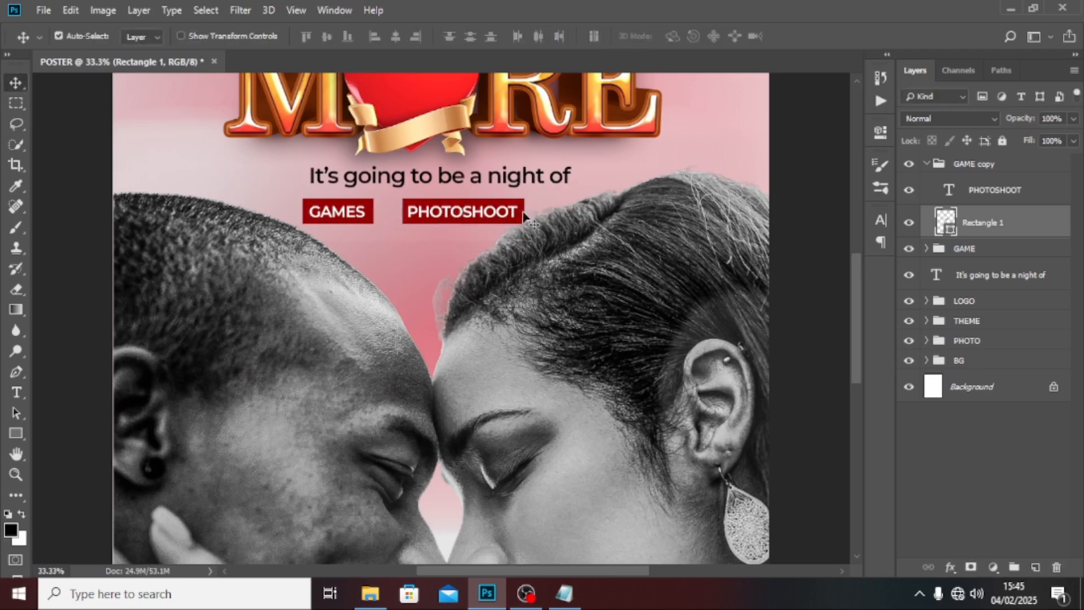
Select the GAME and GAME copy groups together and move both red labels to the left across the poster
{"action": "left_click", "coordinate": [988, 192]}
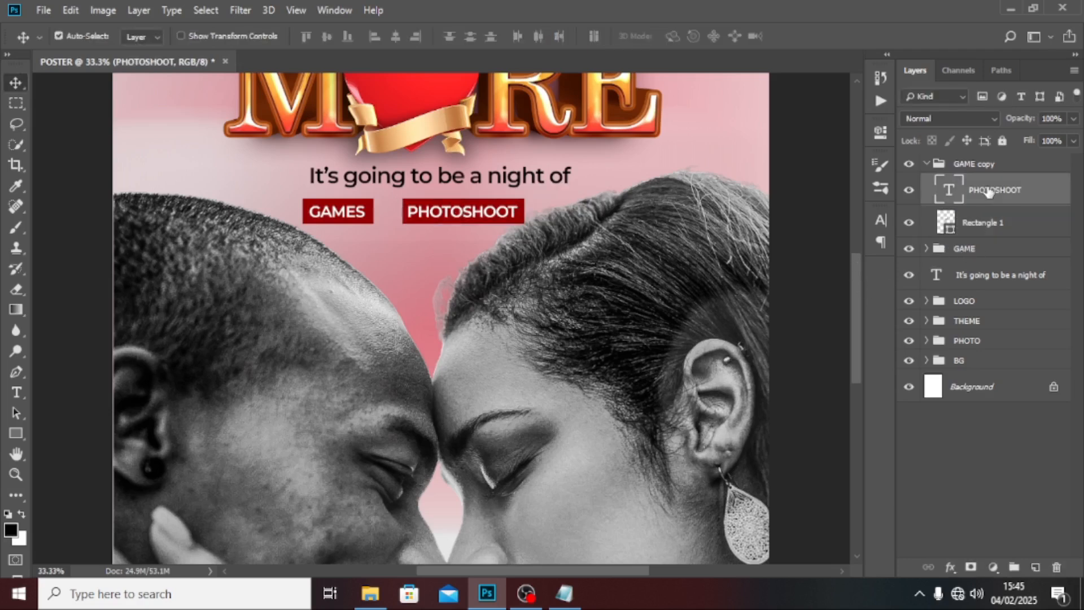
{"action": "left_click", "coordinate": [926, 165]}
{"action": "left_click", "coordinate": [954, 164]}
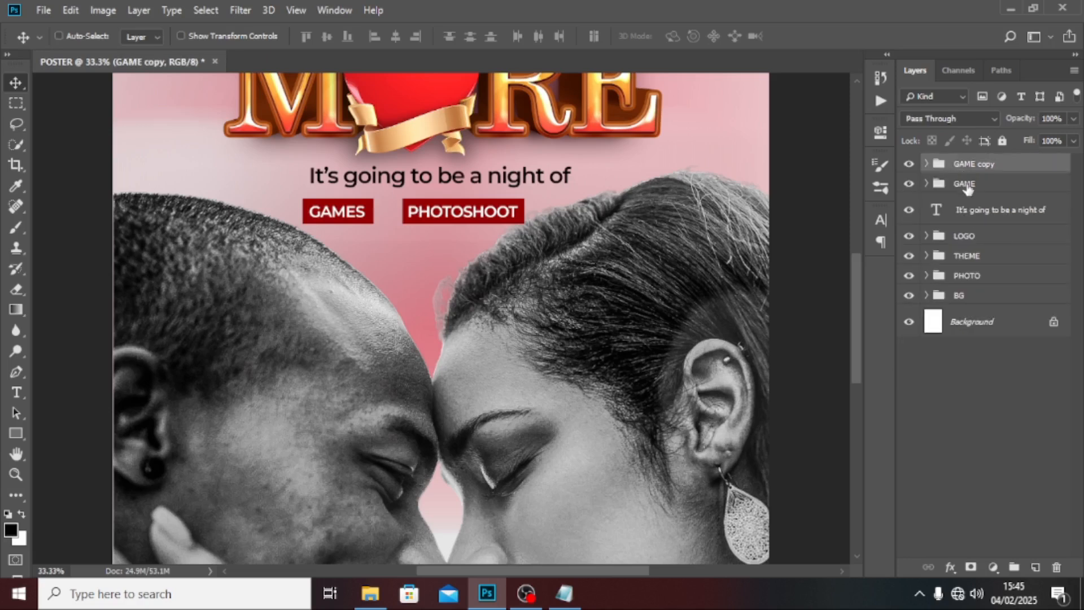
{"action": "left_click", "coordinate": [965, 184], "text": "shift"}
{"action": "left_click_drag", "start_coordinate": [399, 222], "coordinate": [341, 219]}
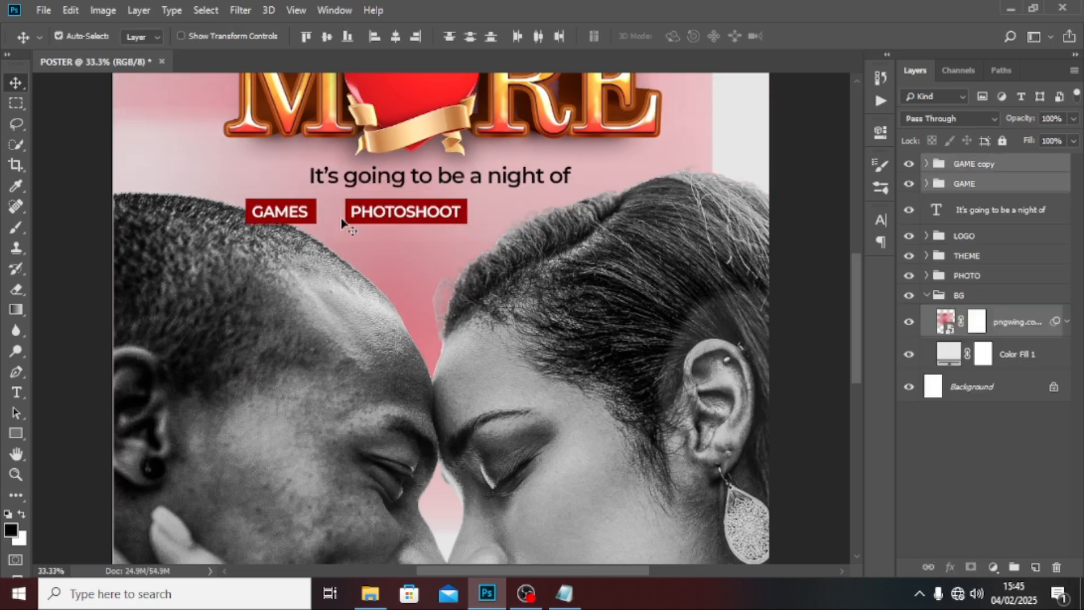
Duplicate the GAME copy group and place the new label to the right of the PHOTOSHOOT label
{"action": "left_click", "coordinate": [964, 171]}
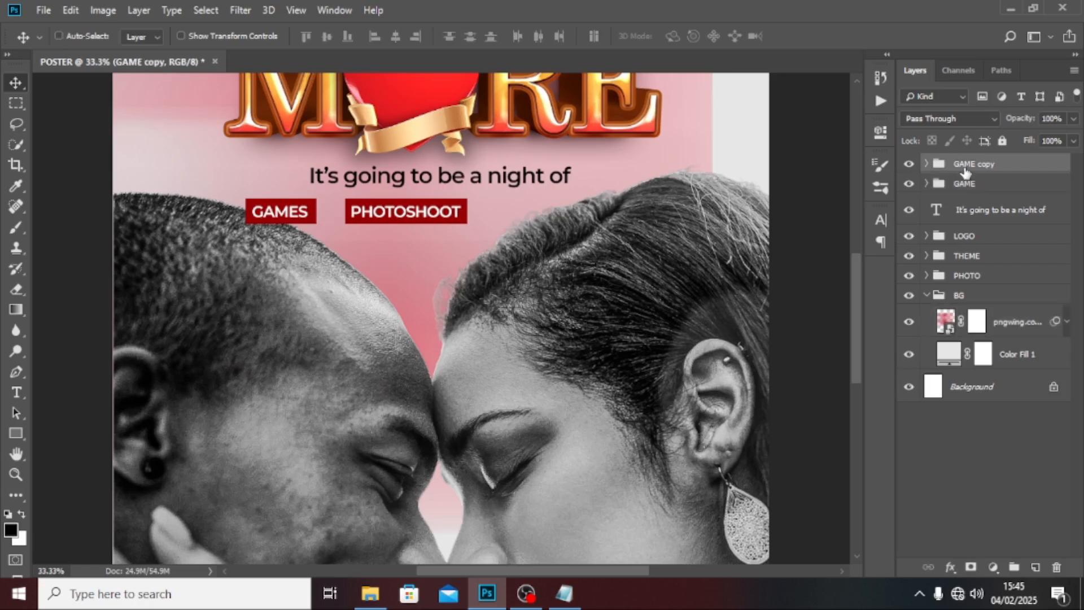
{"action": "key", "text": "ctrl+j"}
{"action": "left_click_drag", "start_coordinate": [422, 208], "coordinate": [558, 209]}
Replace the text in the GAME copy 2 group with "BONDING" copied from the Notepad file
{"action": "left_click", "coordinate": [563, 592]}
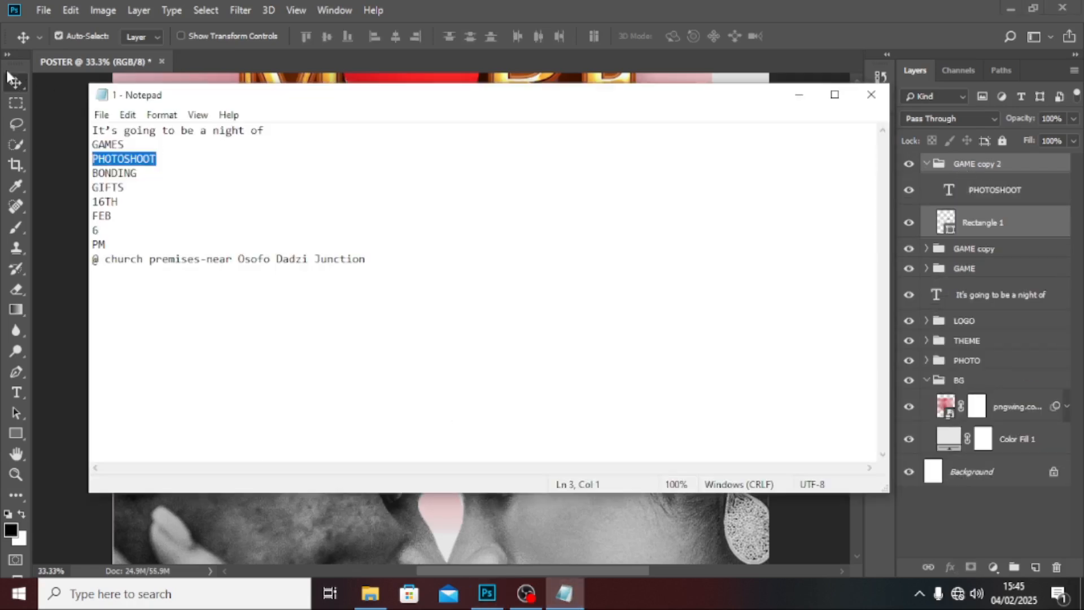
{"action": "left_click", "coordinate": [134, 172]}
{"action": "left_click_drag", "start_coordinate": [136, 173], "coordinate": [89, 175]}
{"action": "key", "text": "ctrl+c"}
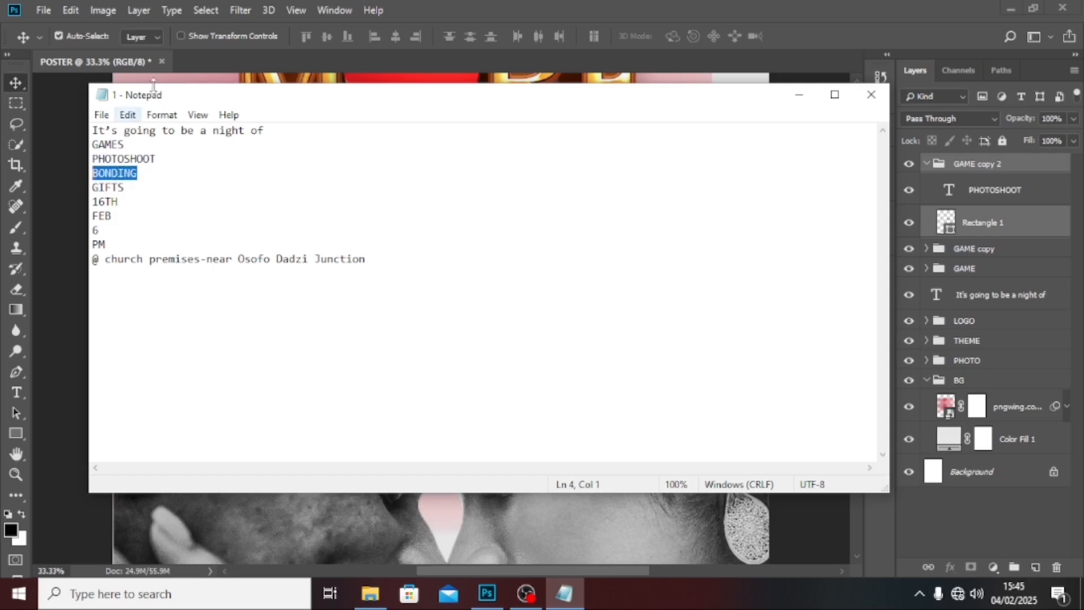
{"action": "left_click", "coordinate": [517, 7]}
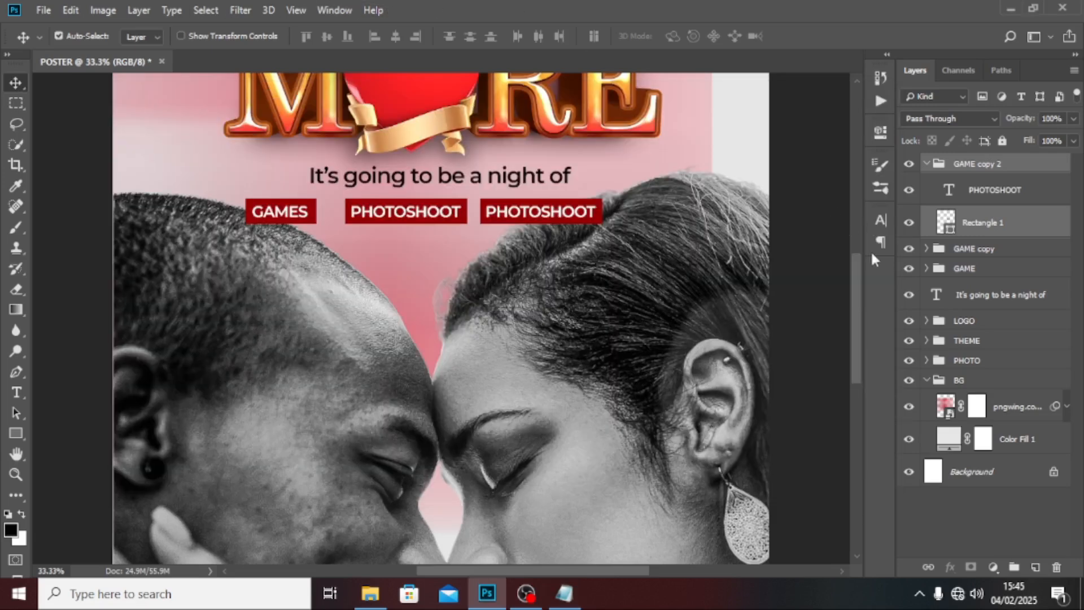
{"action": "double_click", "coordinate": [948, 190]}
{"action": "key", "text": "ctrl+v"}
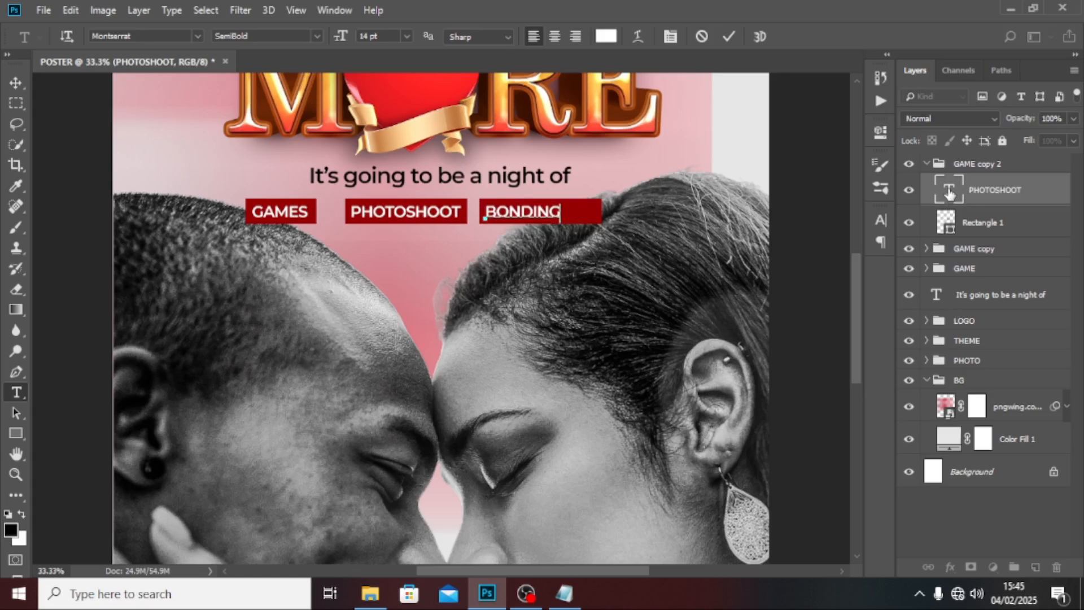
{"action": "key", "text": "ctrl+Return"}
{"action": "key", "text": "v"}
Rename the GAME copy 2 group as BONDING and the GAME copy group as PHOTOSHOOT
{"action": "double_click", "coordinate": [978, 163]}
{"action": "key", "text": "ctrl+v"}
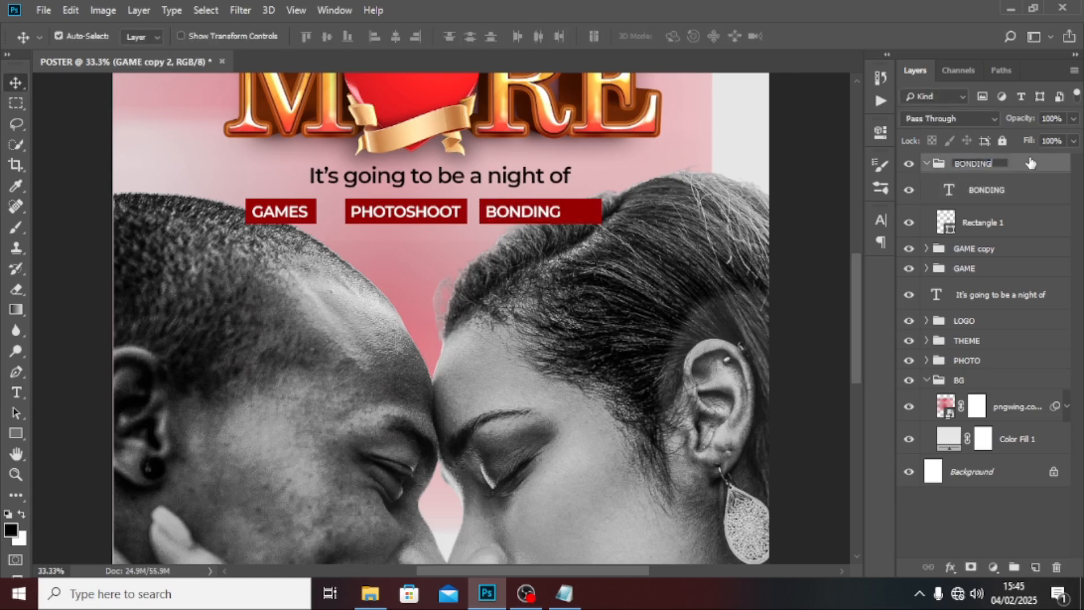
{"action": "key", "text": "Return"}
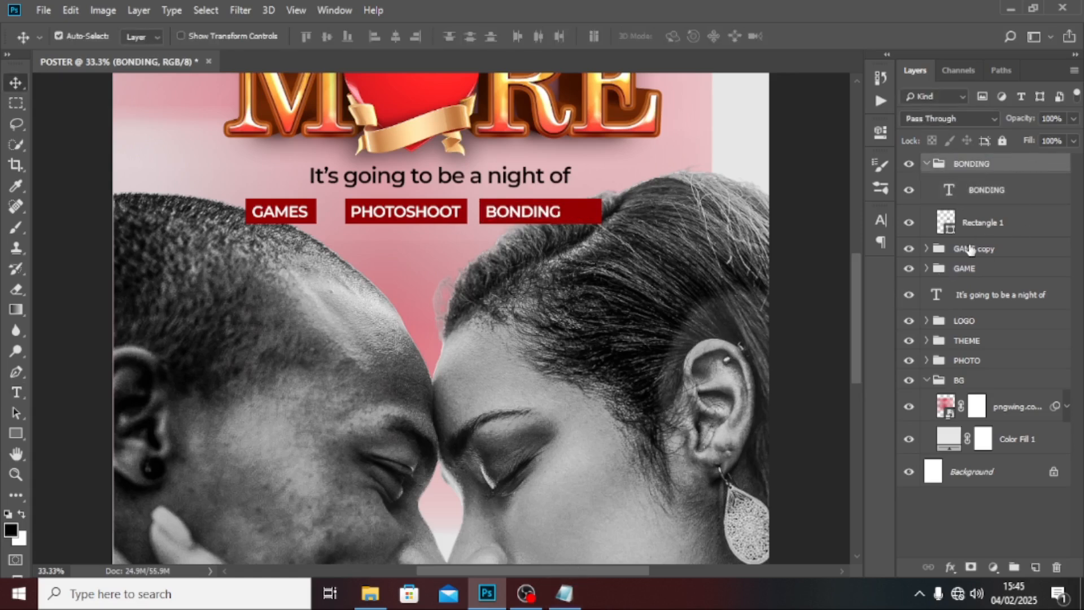
{"action": "left_click", "coordinate": [927, 249]}
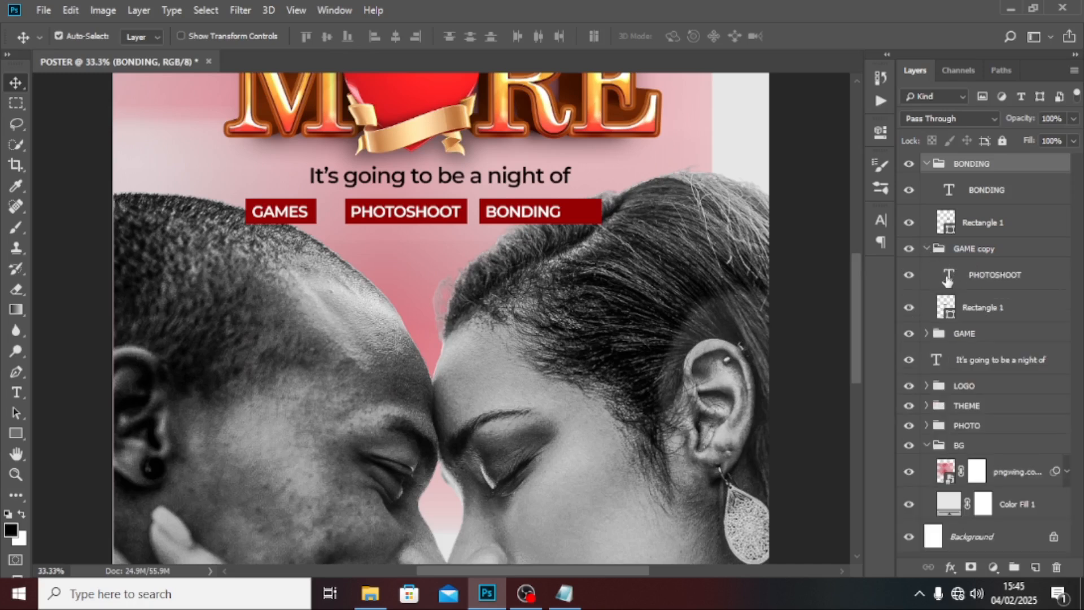
{"action": "double_click", "coordinate": [949, 274]}
{"action": "double_click", "coordinate": [964, 248]}
{"action": "type", "text": "PHOTOSHOOT"}
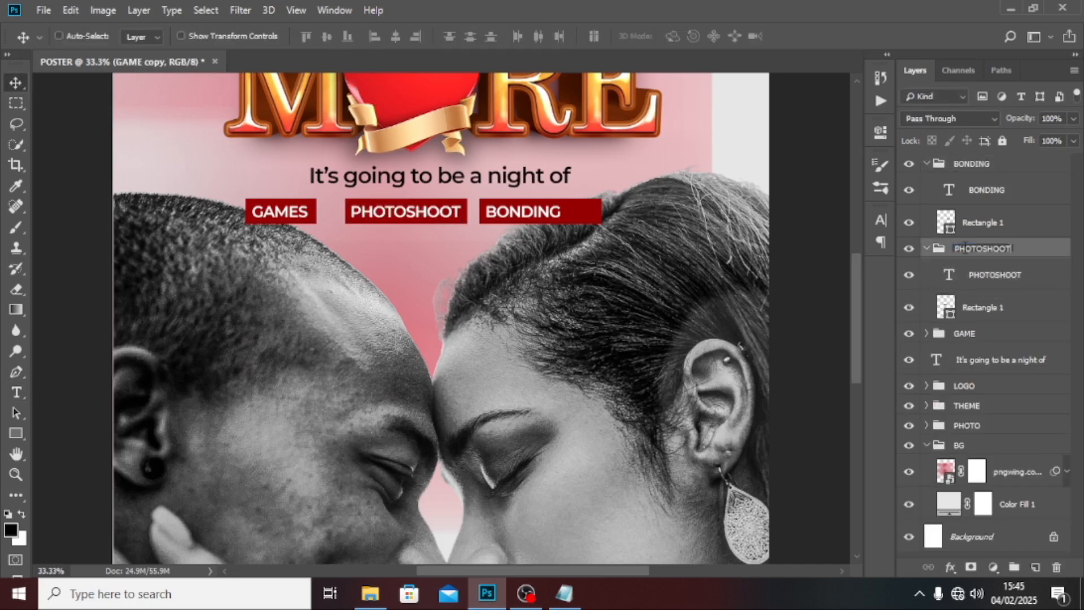
{"action": "key", "text": "Return"}
{"action": "left_click", "coordinate": [926, 248]}
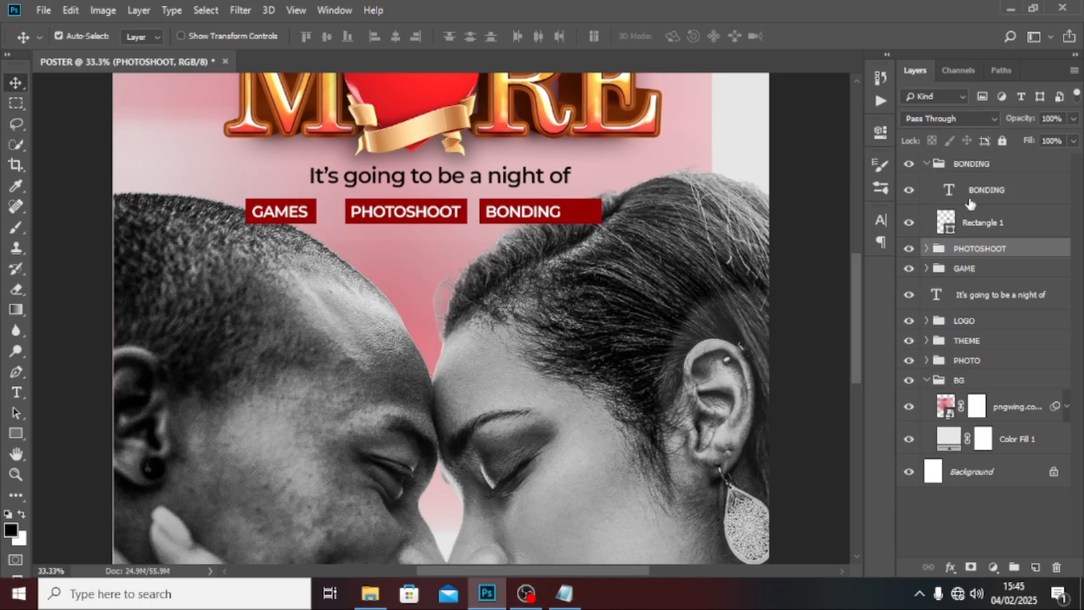
Narrow the BONDING label's red rectangle to fit its word and nudge the text slightly right to center it
{"action": "left_click", "coordinate": [979, 223]}
{"action": "key", "text": "ctrl+t"}
{"action": "mouse_move", "coordinate": [606, 215]}
{"action": "left_mouse_down"}
{"action": "mouse_move", "coordinate": [575, 217]}
{"action": "mouse_move", "coordinate": [586, 217]}
{"action": "left_mouse_up"}
{"action": "key", "text": "Return"}
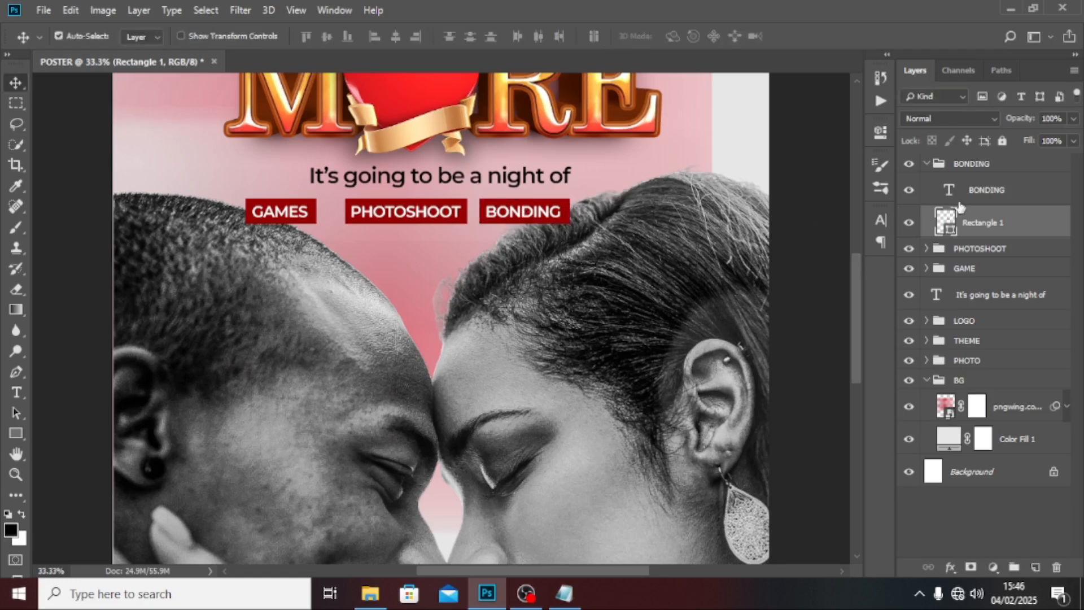
{"action": "left_click", "coordinate": [968, 194]}
{"action": "key", "text": "shift+Right"}
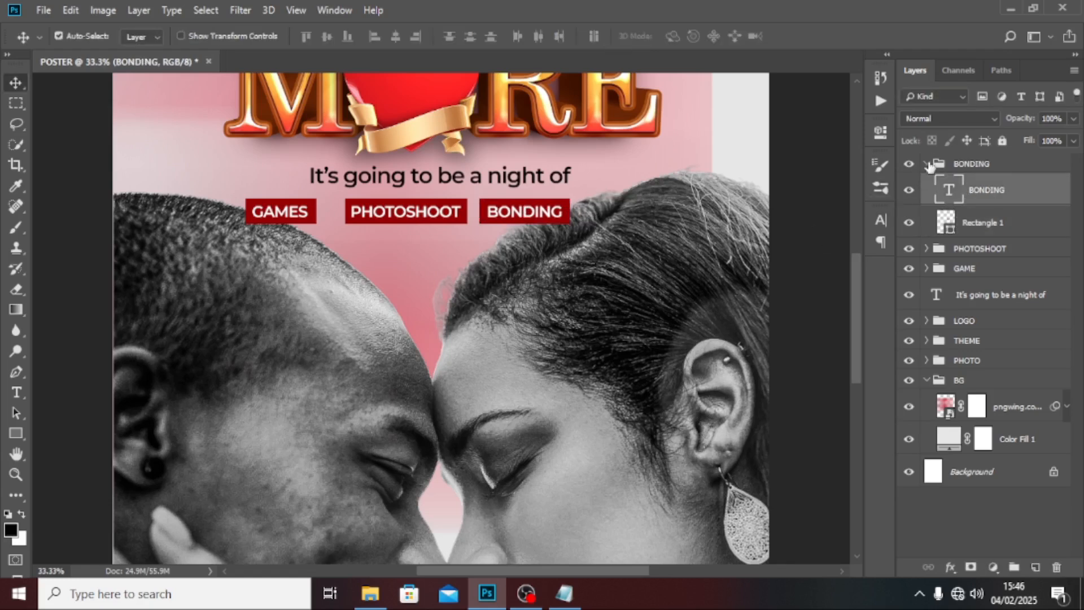
{"action": "left_click", "coordinate": [926, 164]}
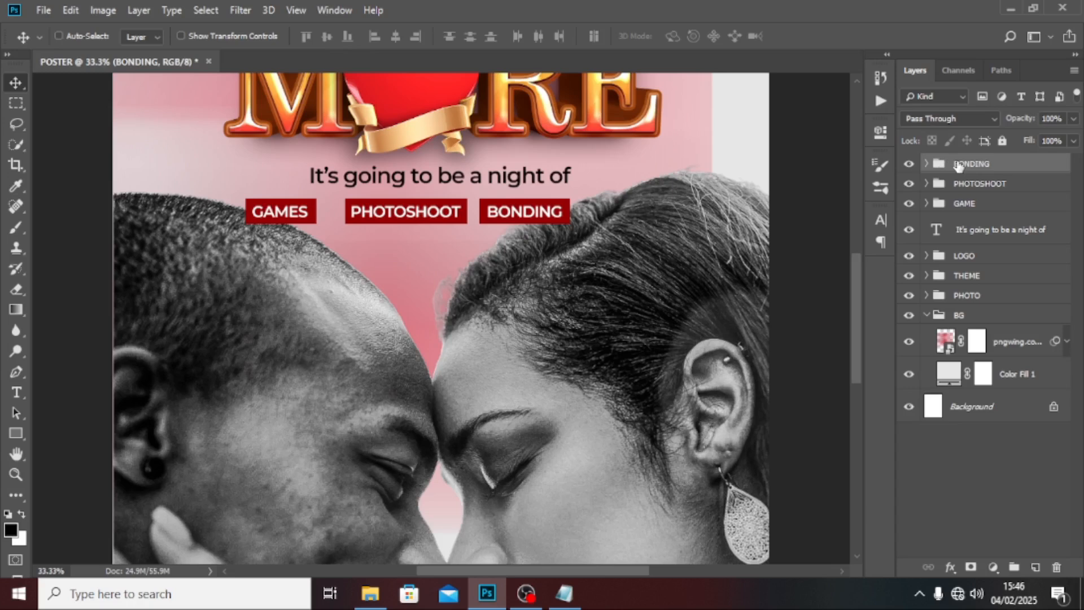
Duplicate the BONDING group and place the copy to the right of the BONDING label
{"action": "key", "text": "ctrl+j"}
{"action": "left_click_drag", "start_coordinate": [497, 221], "coordinate": [600, 222]}
Rename the BONDING copy group as GIFTS and replace its text with "GIFTS", copied from the Notepad file
{"action": "left_click", "coordinate": [563, 592]}
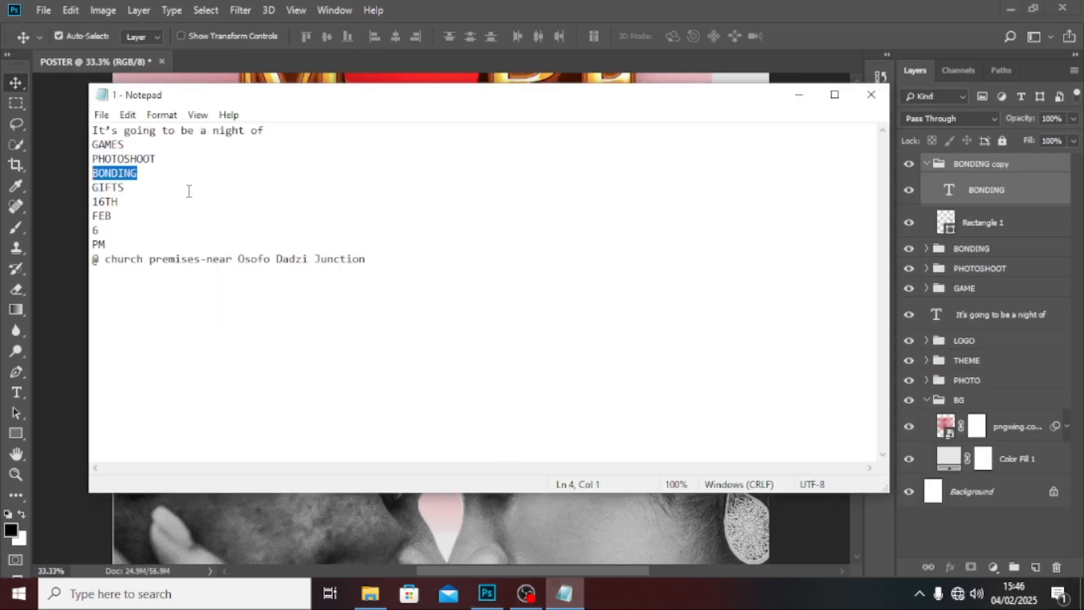
{"action": "left_click_drag", "start_coordinate": [126, 187], "coordinate": [83, 199]}
{"action": "key", "text": "ctrl+c"}
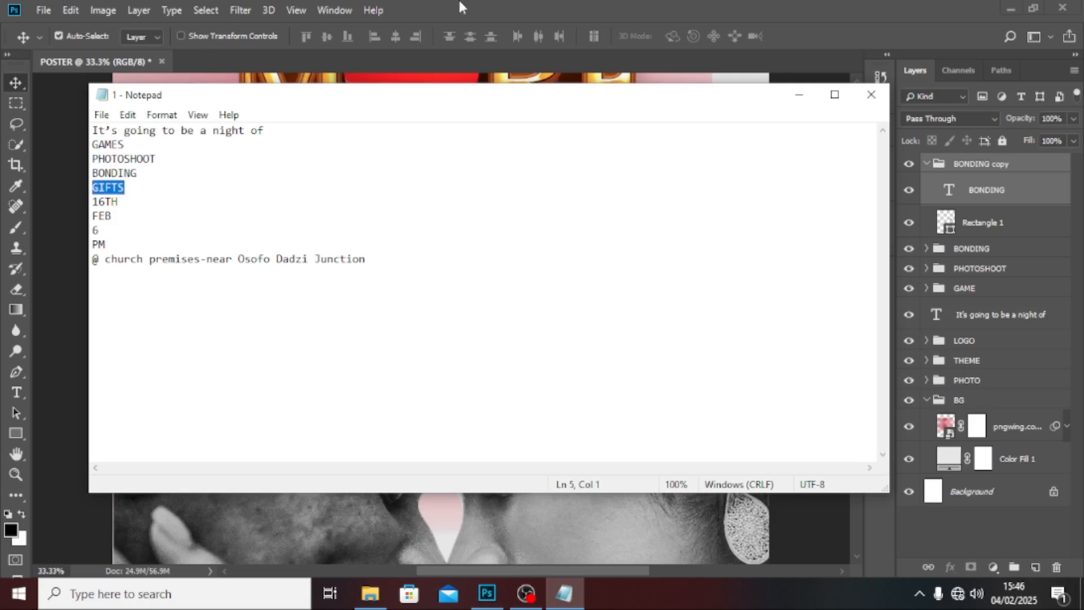
{"action": "left_click", "coordinate": [536, 7]}
{"action": "double_click", "coordinate": [972, 164]}
{"action": "key", "text": "ctrl+v"}
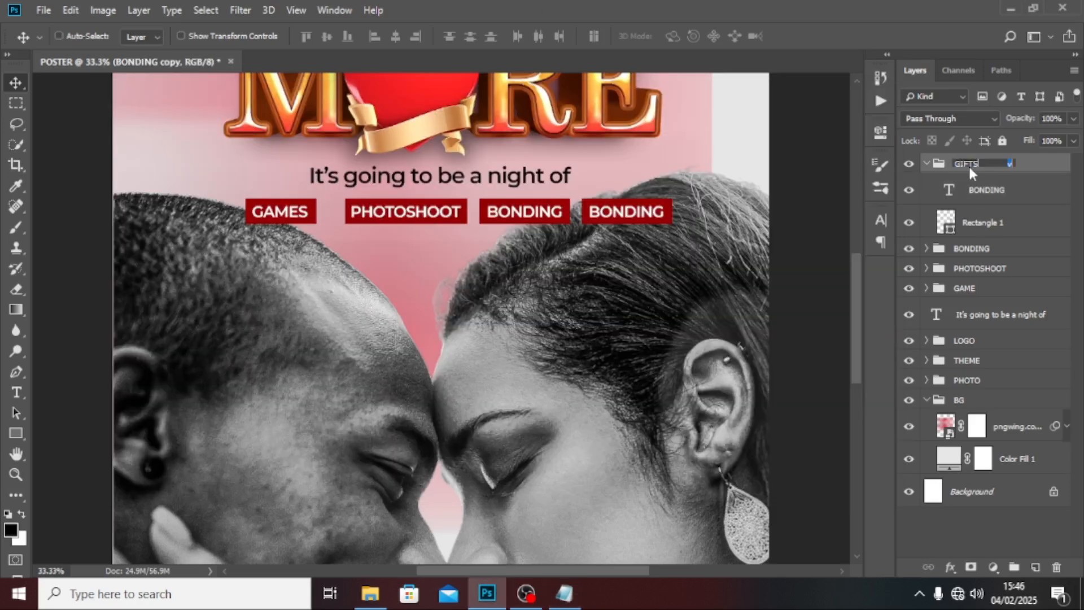
{"action": "left_click", "coordinate": [974, 192]}
{"action": "double_click", "coordinate": [948, 192]}
{"action": "key", "text": "ctrl+v"}
{"action": "key", "text": "ctrl+Return"}
{"action": "key", "text": "v"}
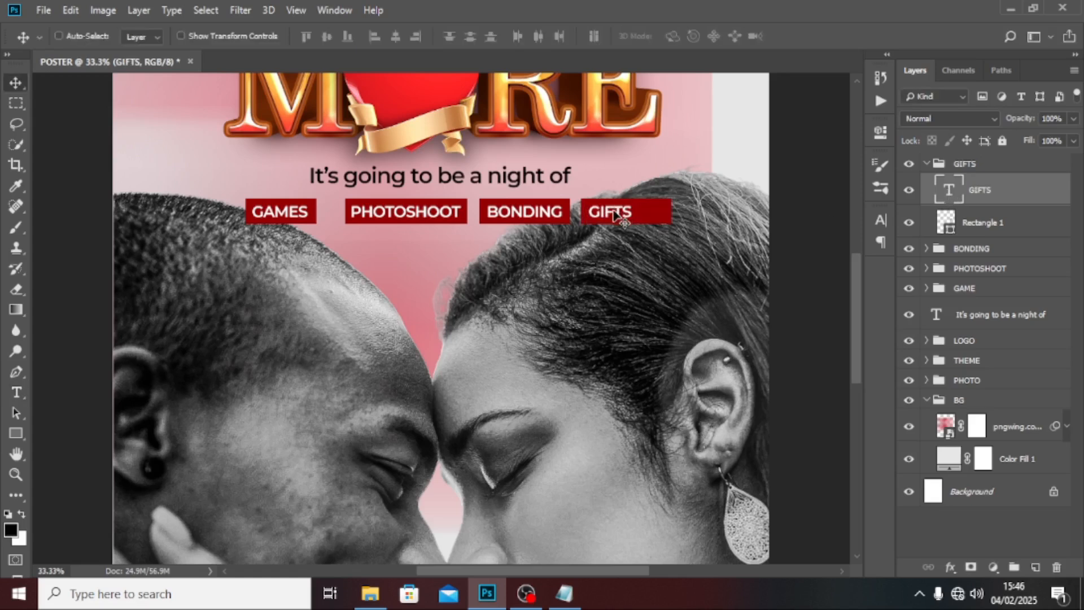
Narrow the red rectangle in the GIFTS group from its right side to fit the word GIFTS
{"action": "key", "text": "ctrl+t"}
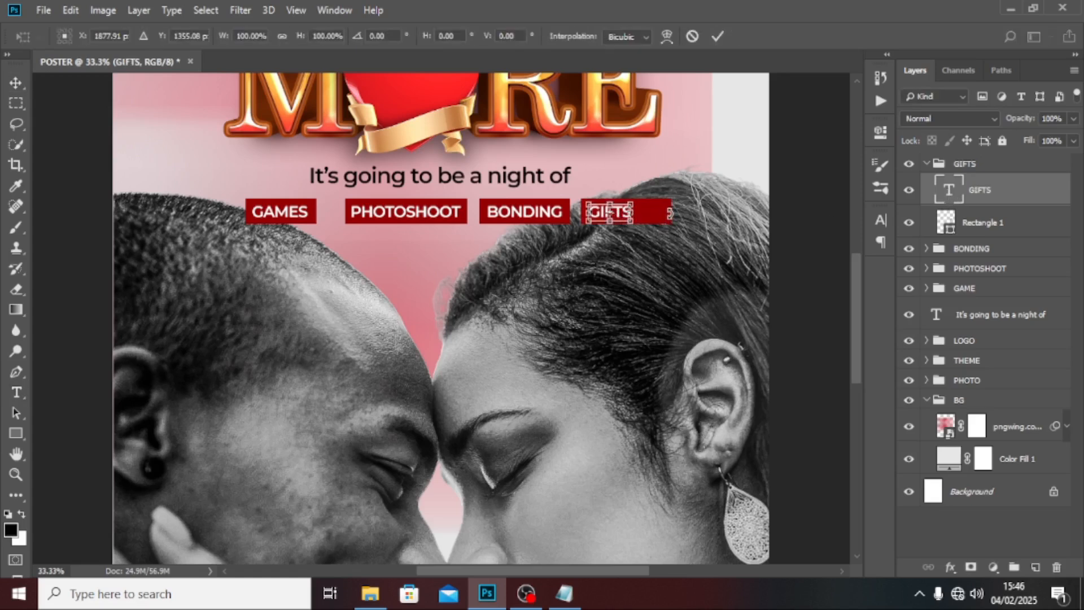
{"action": "key", "text": "Return"}
{"action": "left_click", "coordinate": [981, 225]}
{"action": "key", "text": "ctrl+t"}
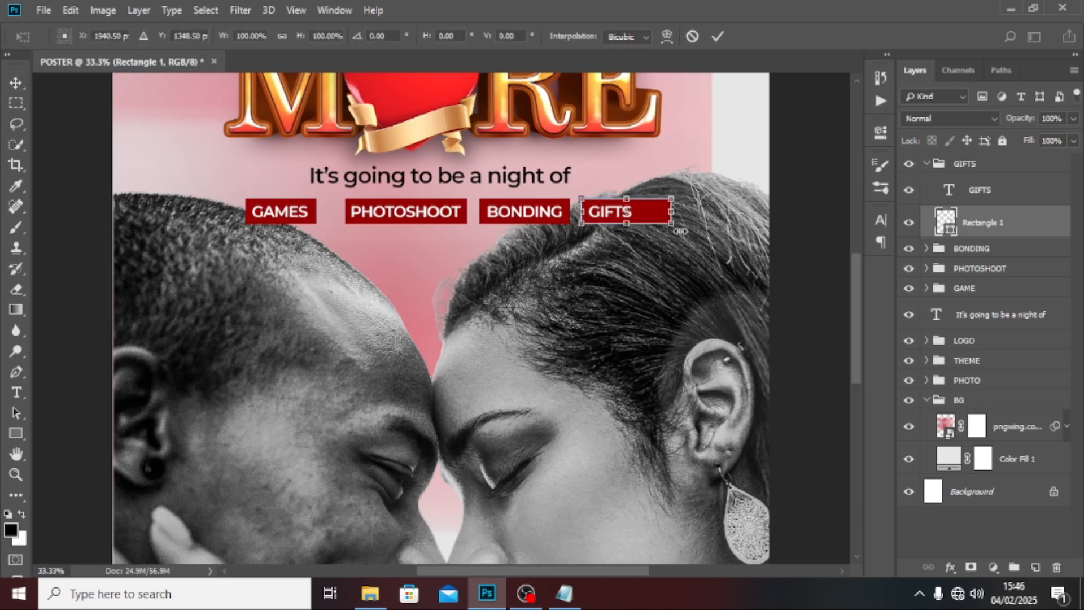
{"action": "left_click_drag", "start_coordinate": [672, 209], "coordinate": [639, 210]}
{"action": "key", "text": "Return"}
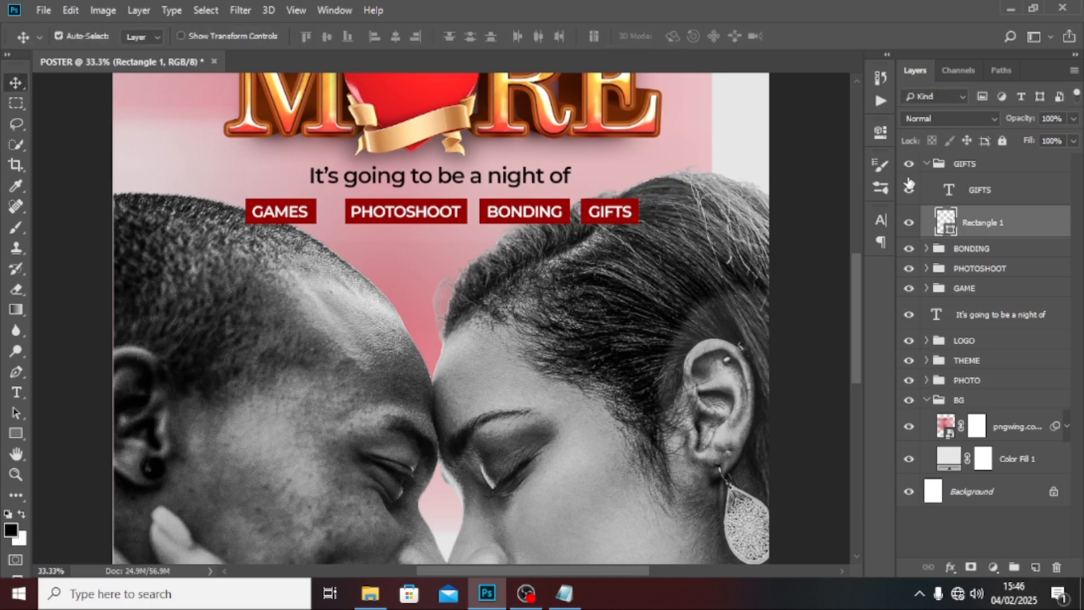
Distribute the GIFTS, BONDING, PHOTOSHOOT and GAME label groups by their horizontal centers
{"action": "left_click", "coordinate": [933, 161]}
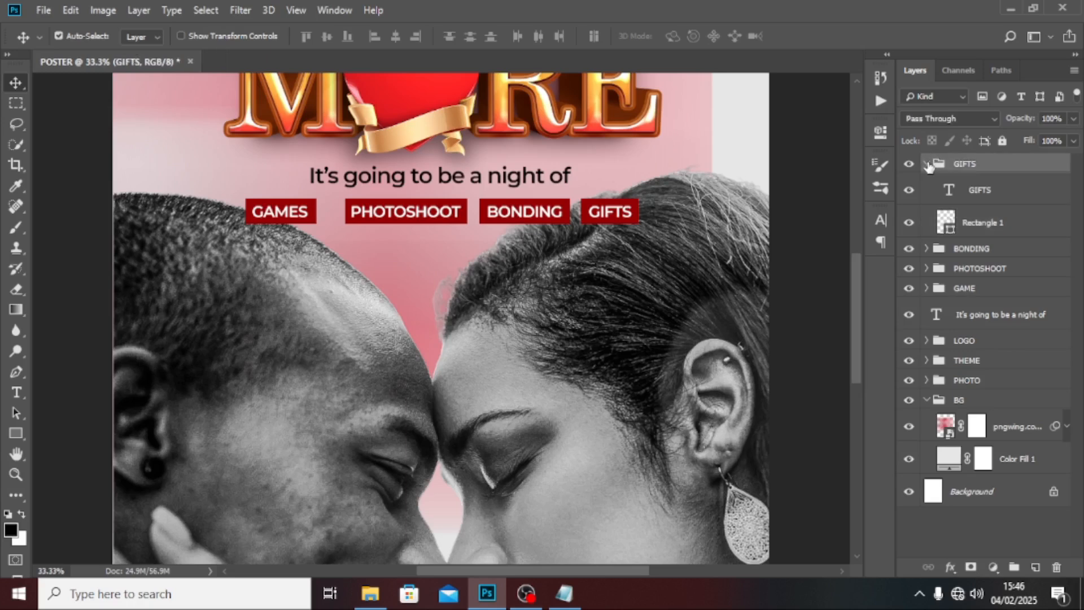
{"action": "left_click", "coordinate": [927, 164]}
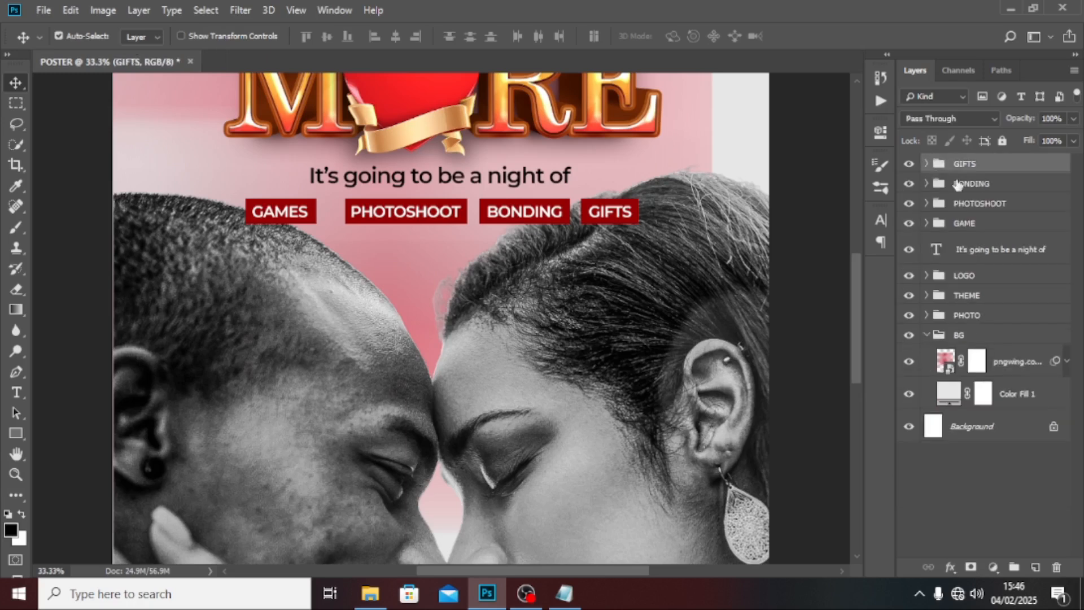
{"action": "left_click", "coordinate": [963, 224], "text": "shift"}
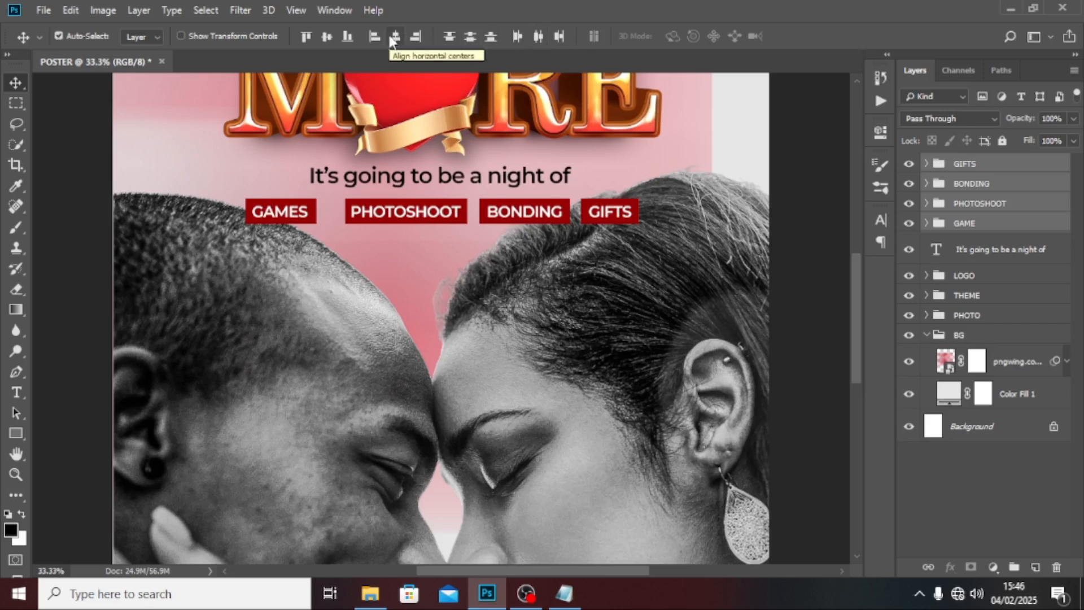
{"action": "left_click", "coordinate": [537, 36]}
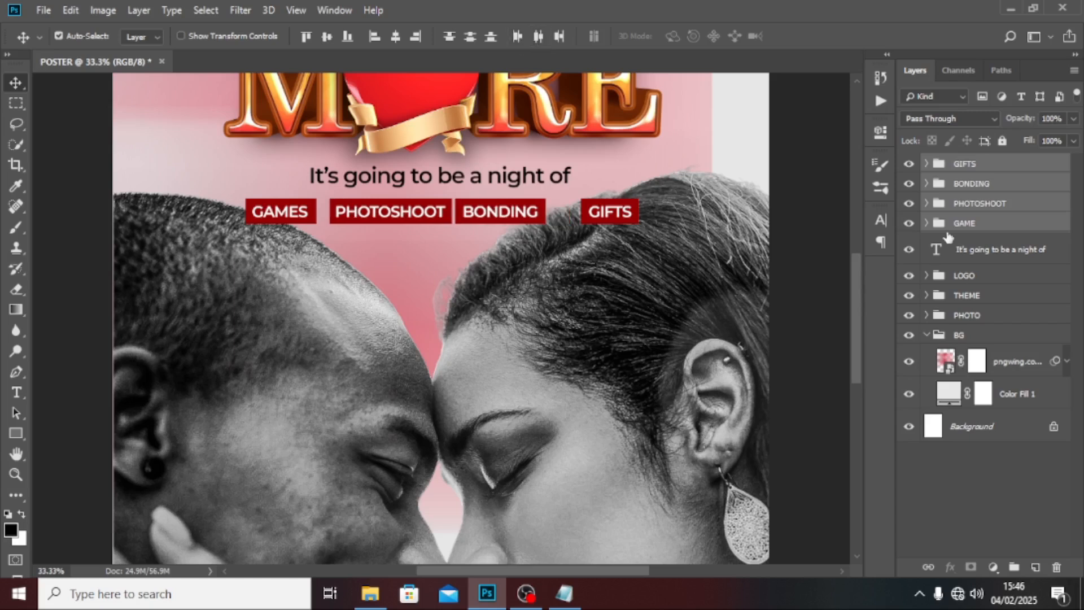
Move the BONDING label right, closer to the GIFTS label
{"action": "left_click", "coordinate": [961, 204]}
{"action": "left_click", "coordinate": [963, 187]}
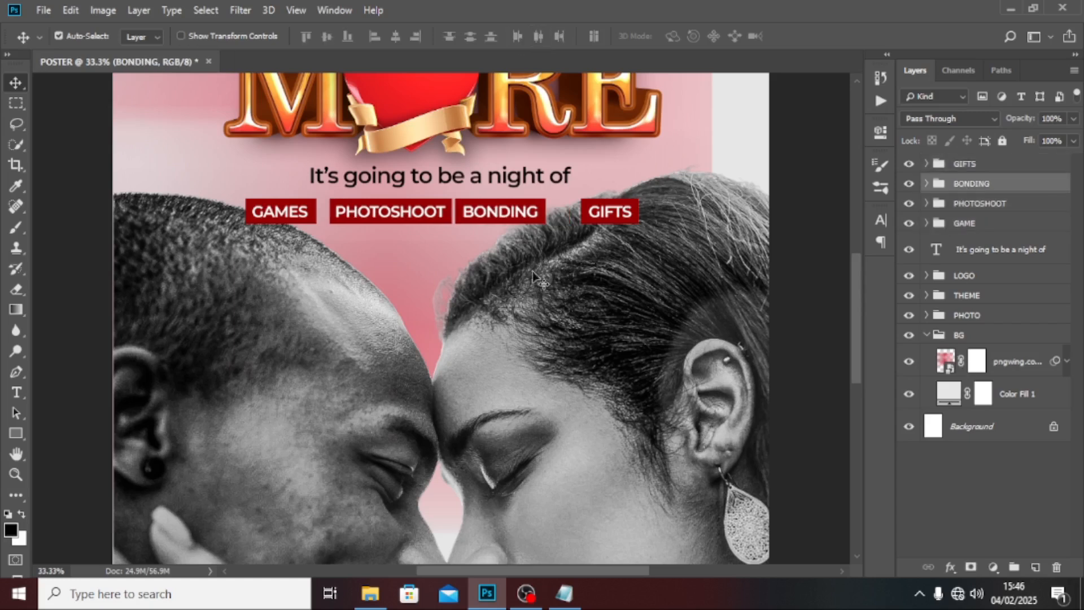
{"action": "left_click_drag", "start_coordinate": [500, 225], "coordinate": [525, 225]}
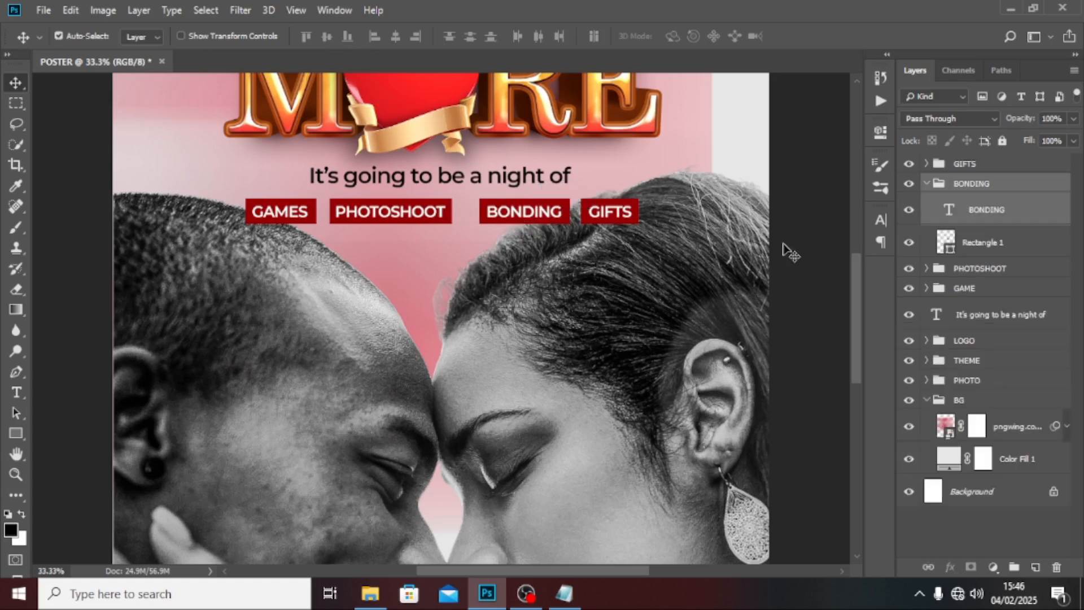
{"action": "left_click", "coordinate": [925, 186]}
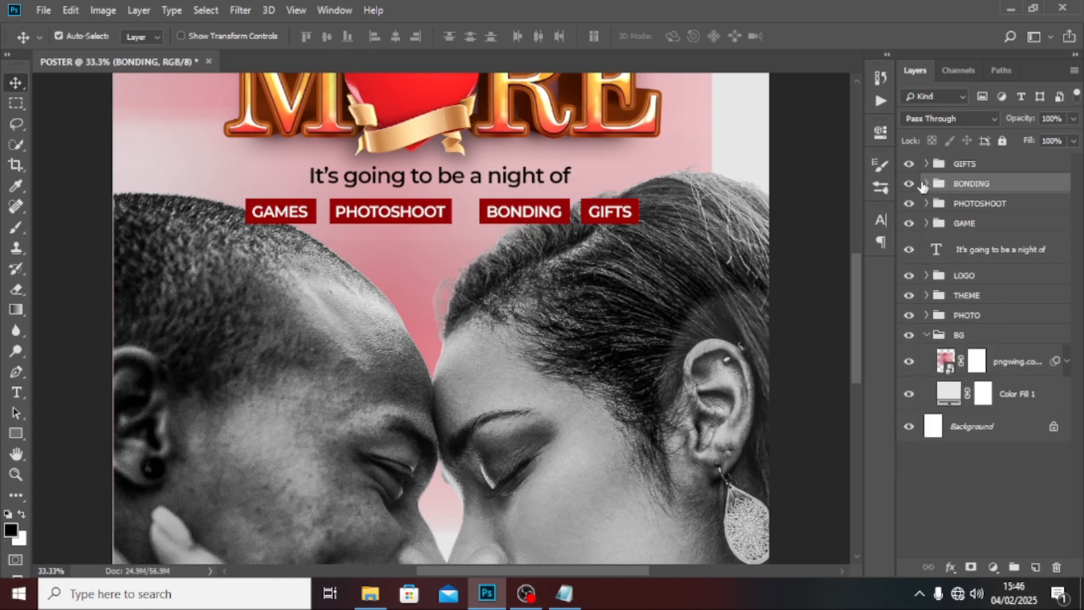
Nudge the PHOTOSHOOT label slightly to the right and down, away from the GAMES label
{"action": "left_click", "coordinate": [960, 203]}
{"action": "key", "text": "shift+Right"}
{"action": "key", "text": "shift+Right"}
{"action": "key", "text": "shift+Right"}
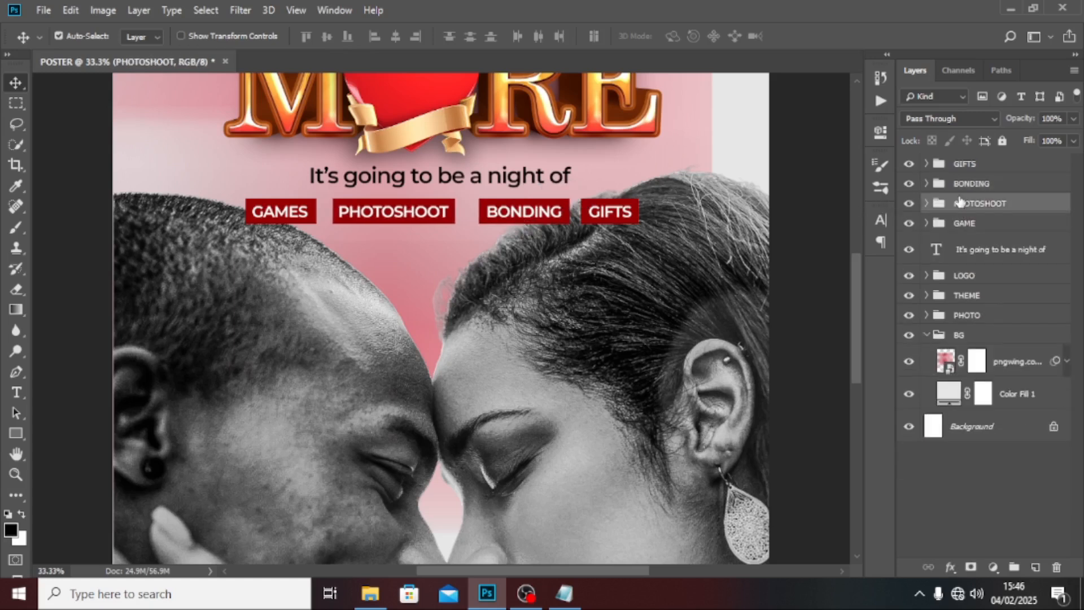
{"action": "key", "text": "Down"}
{"action": "key", "text": "Left"}
{"action": "key", "text": "Left"}
{"action": "key", "text": "Left"}
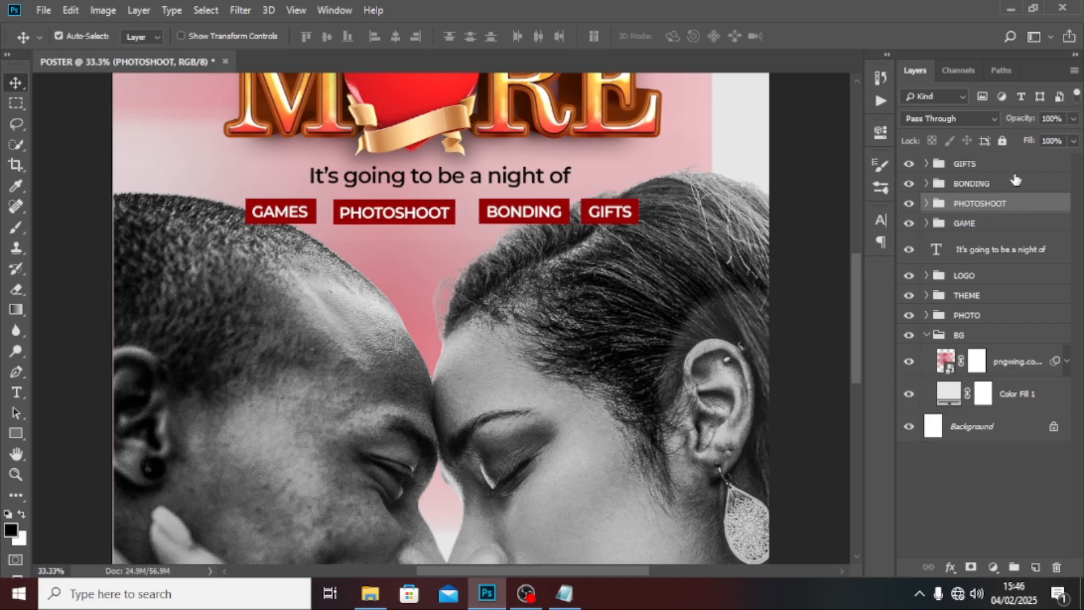
Nudge the BONDING label slightly left to even out the gaps between PHOTOSHOOT, BONDING and GIFTS
{"action": "left_click", "coordinate": [970, 224]}
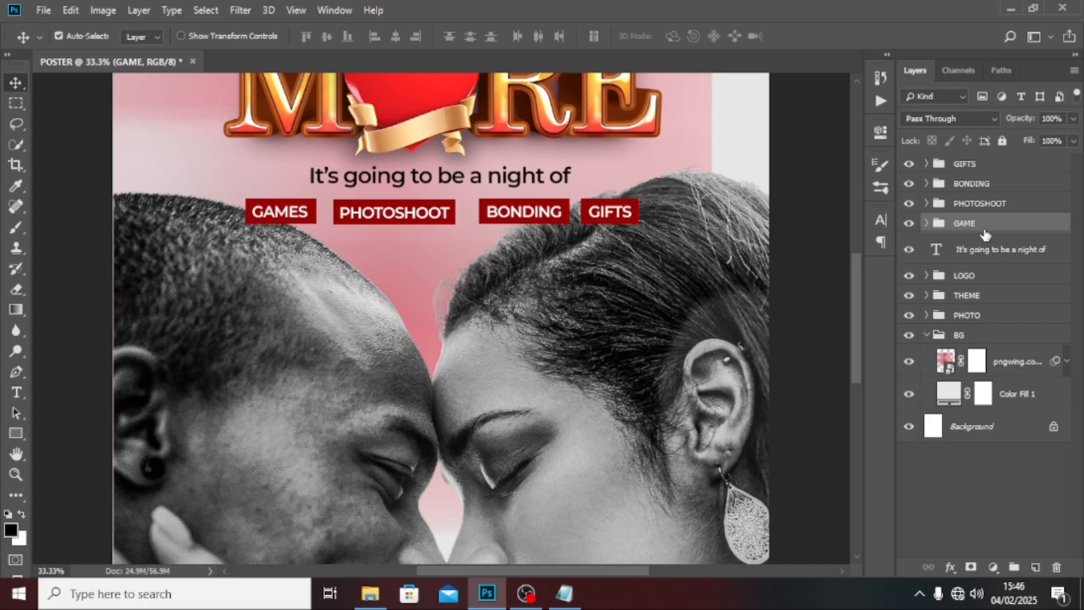
{"action": "left_click", "coordinate": [954, 190]}
{"action": "key", "text": "Left"}
{"action": "key", "text": "Left"}
{"action": "key", "text": "Left"}
{"action": "key", "text": "Left"}
{"action": "key", "text": "Left"}
{"action": "key", "text": "Left"}
{"action": "key", "text": "Left"}
{"action": "key", "text": "Left"}
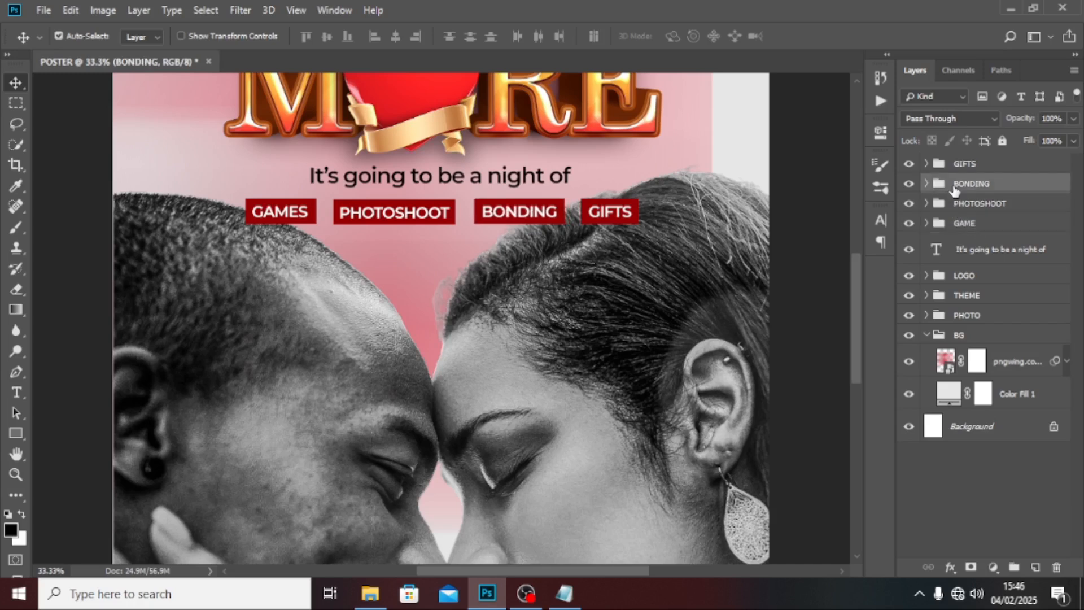
{"action": "key", "text": "Right"}
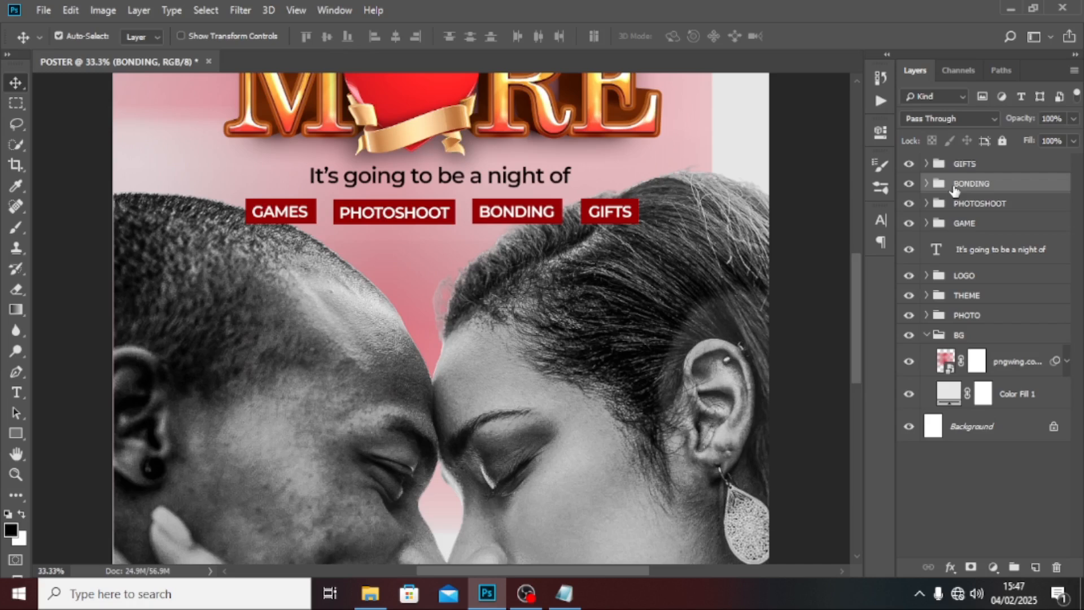
Nudge the GIFTS label slightly left, toward the BONDING label
{"action": "left_click", "coordinate": [982, 168]}
{"action": "key", "text": "Left"}
{"action": "key", "text": "Left"}
{"action": "key", "text": "Left"}
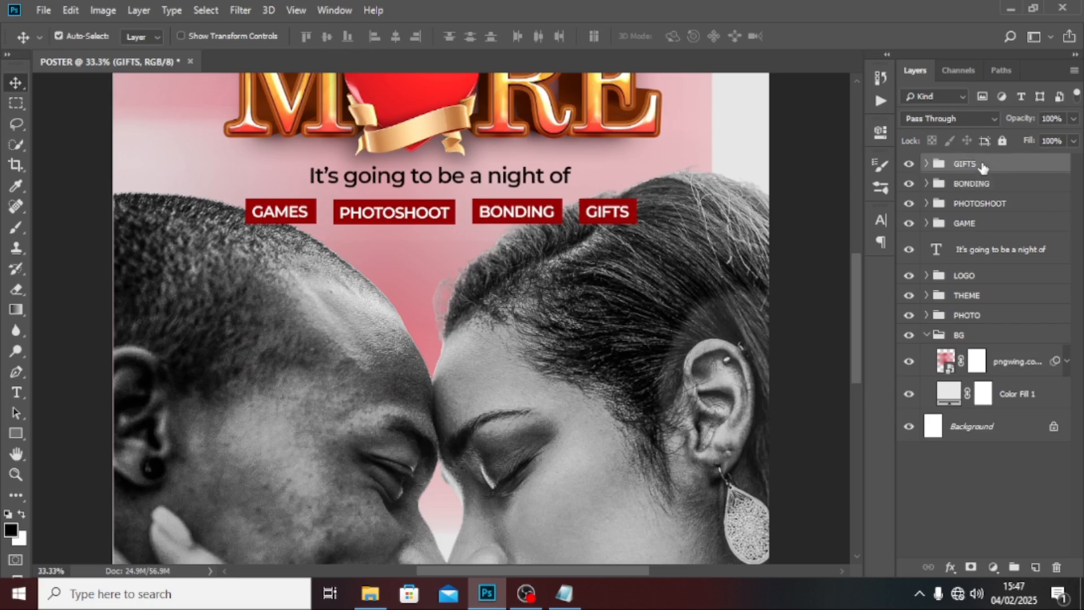
{"action": "left_click", "coordinate": [953, 229], "text": "shift"}
{"action": "key", "text": "ctrl+0"}
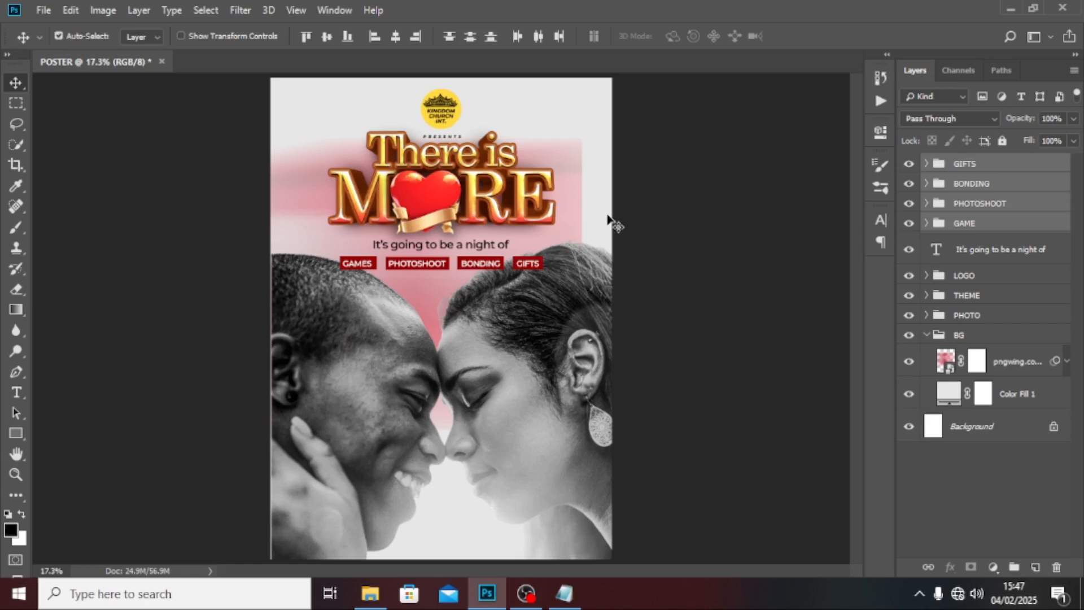
Move the GAMES label right to narrow its gap to the PHOTOSHOOT label
{"action": "left_click", "coordinate": [963, 225]}
{"action": "key", "text": "shift+Right"}
{"action": "key", "text": "shift+Right"}
{"action": "key", "text": "shift+Right"}
{"action": "key", "text": "shift+Right"}
{"action": "key", "text": "shift+Right"}
{"action": "key", "text": "shift+Right"}
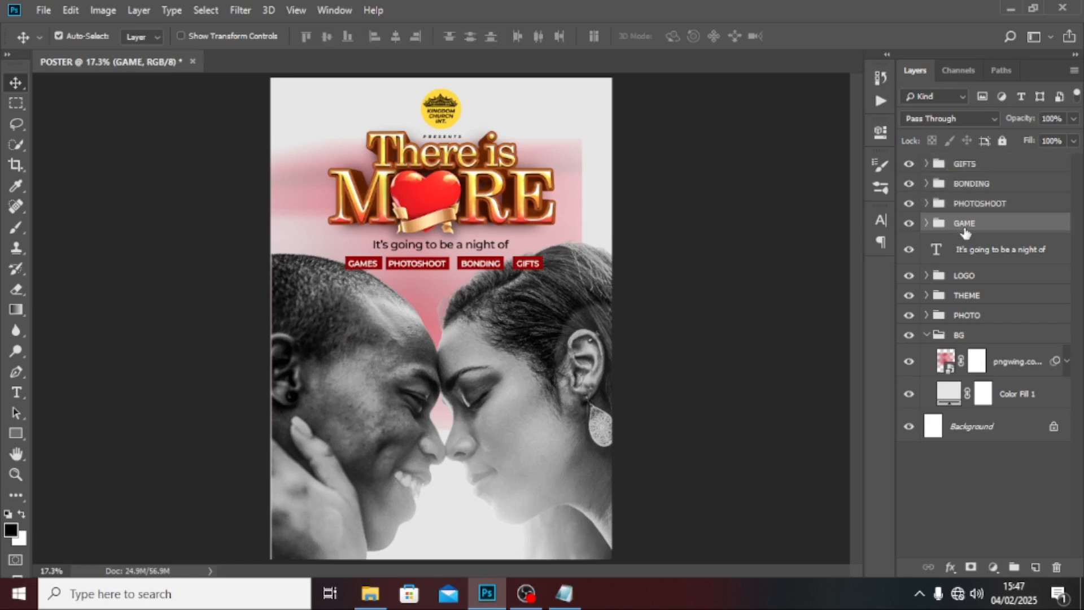
{"action": "key", "text": "ctrl+plus"}
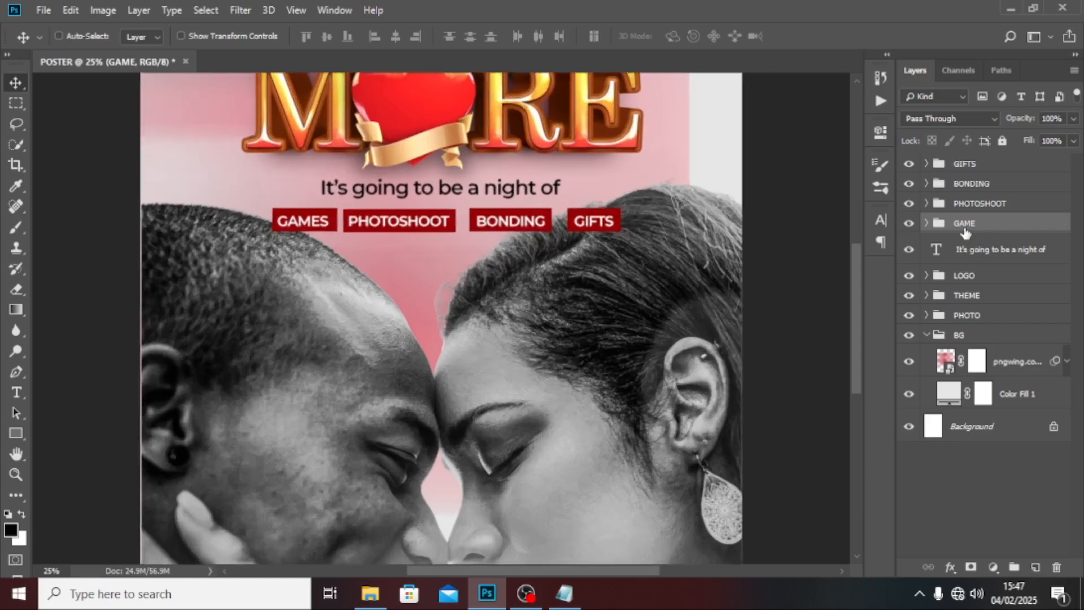
{"action": "key", "text": "ctrl+plus"}
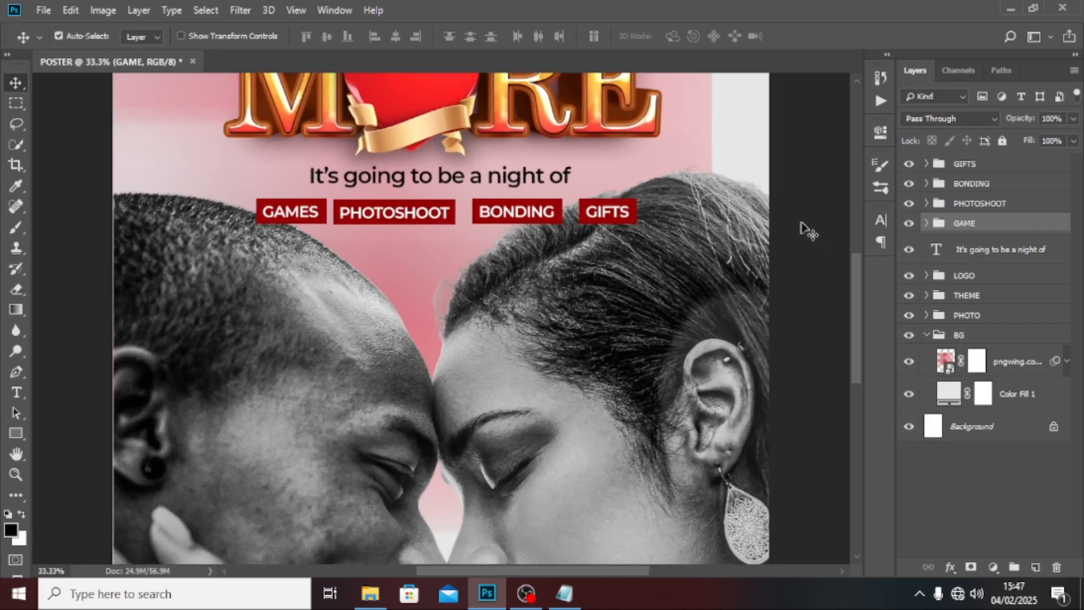
Move the BONDING label left until its gap to PHOTOSHOOT matches the gap between GAMES and PHOTOSHOOT
{"action": "left_click", "coordinate": [963, 205]}
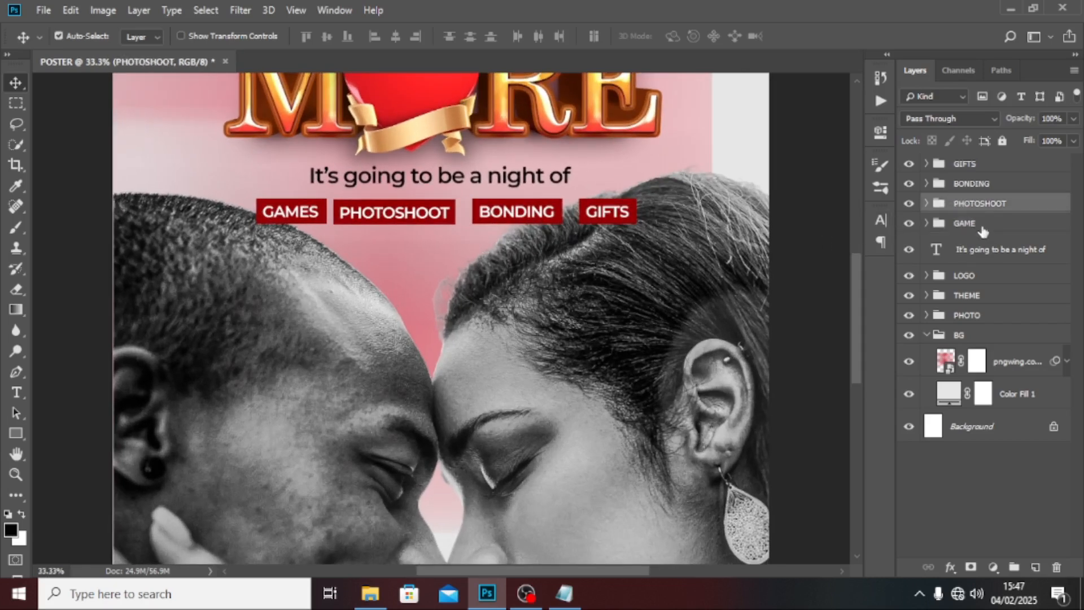
{"action": "left_click", "coordinate": [978, 184]}
{"action": "key", "text": "shift+Left"}
{"action": "key", "text": "shift+Left"}
{"action": "key", "text": "shift+Left"}
{"action": "key", "text": "shift+Left"}
{"action": "key", "text": "shift+Left"}
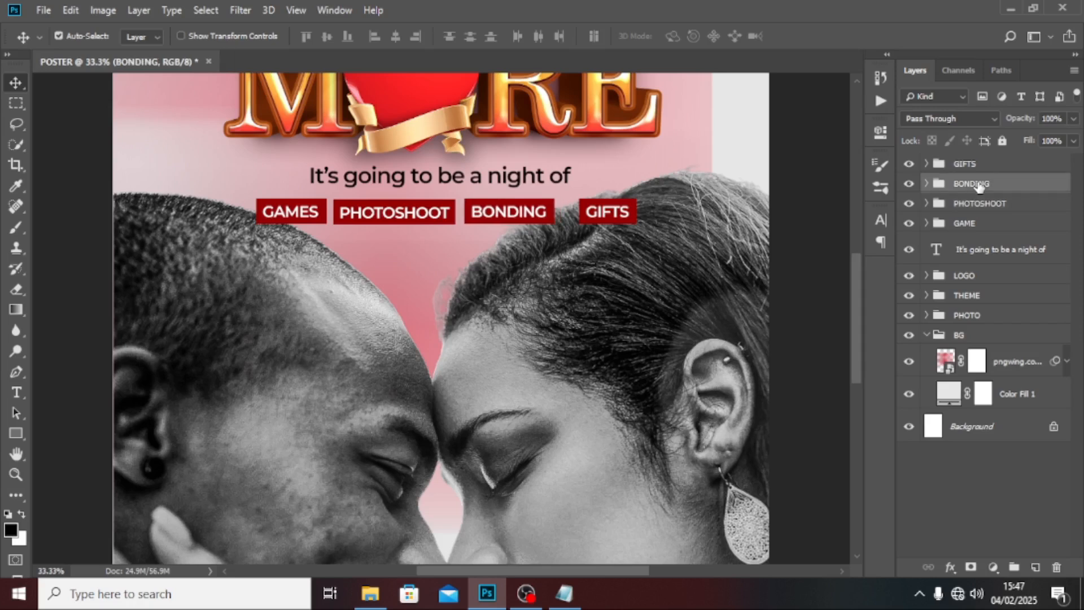
{"action": "key", "text": "shift+Left"}
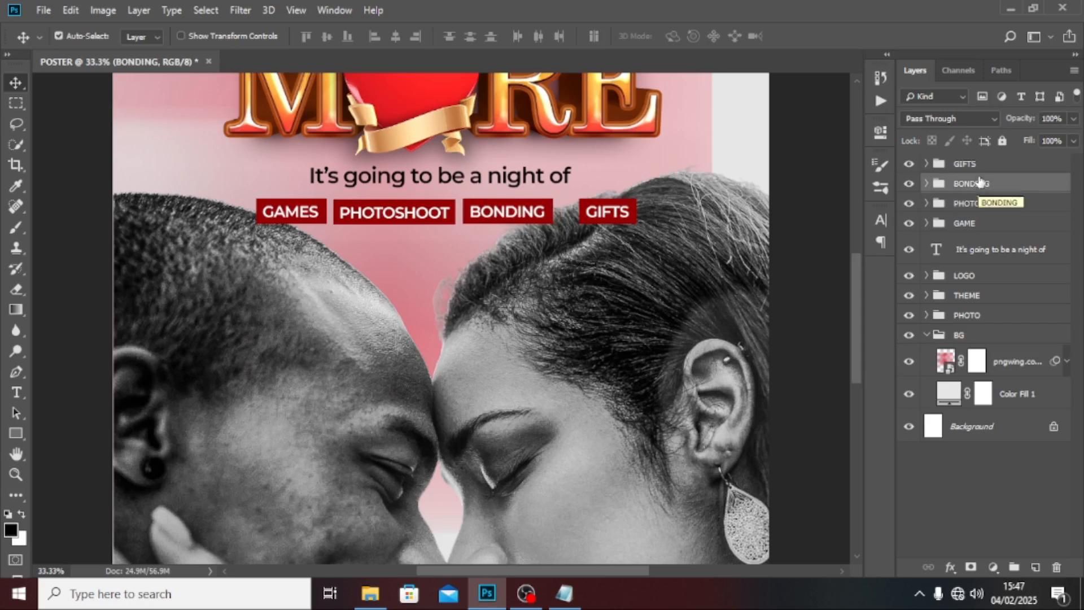
Move the GIFTS label left so its gap to BONDING matches the spacing of the other labels
{"action": "left_click", "coordinate": [976, 165]}
{"action": "key", "text": "shift+Left"}
{"action": "key", "text": "shift+Left"}
{"action": "key", "text": "shift+Left"}
{"action": "key", "text": "shift+Left"}
{"action": "key", "text": "shift+Left"}
{"action": "key", "text": "shift+Left"}
{"action": "key", "text": "shift+Left"}
{"action": "key", "text": "shift+Left"}
{"action": "key", "text": "shift+Left"}
{"action": "key", "text": "shift+Left"}
{"action": "key", "text": "shift+Left"}
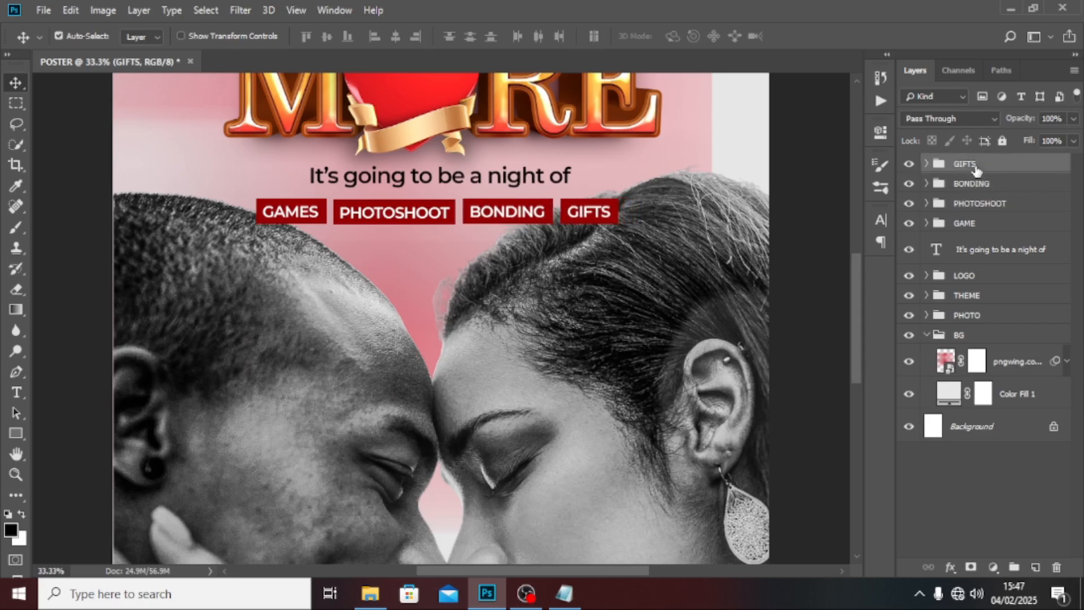
{"action": "key", "text": "shift+Right"}
Group the four label groups with the "It's going to be a night of" text and name the group DETAILS
{"action": "left_click", "coordinate": [962, 258], "text": "shift"}
{"action": "key", "text": "ctrl+g"}
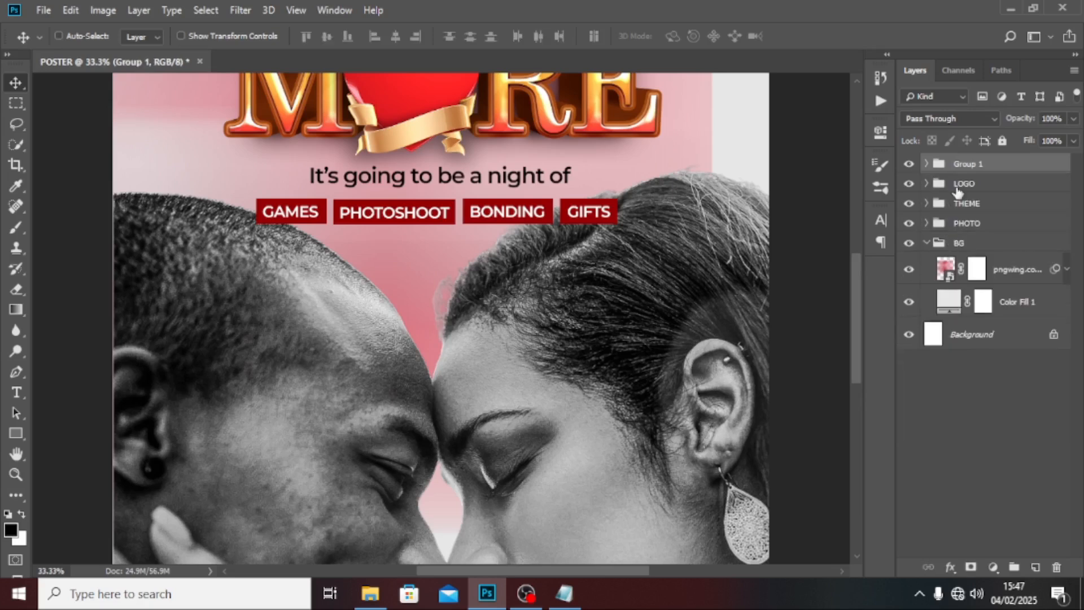
{"action": "double_click", "coordinate": [966, 164]}
{"action": "type", "text": "DETAILS"}
{"action": "key", "text": "Return"}
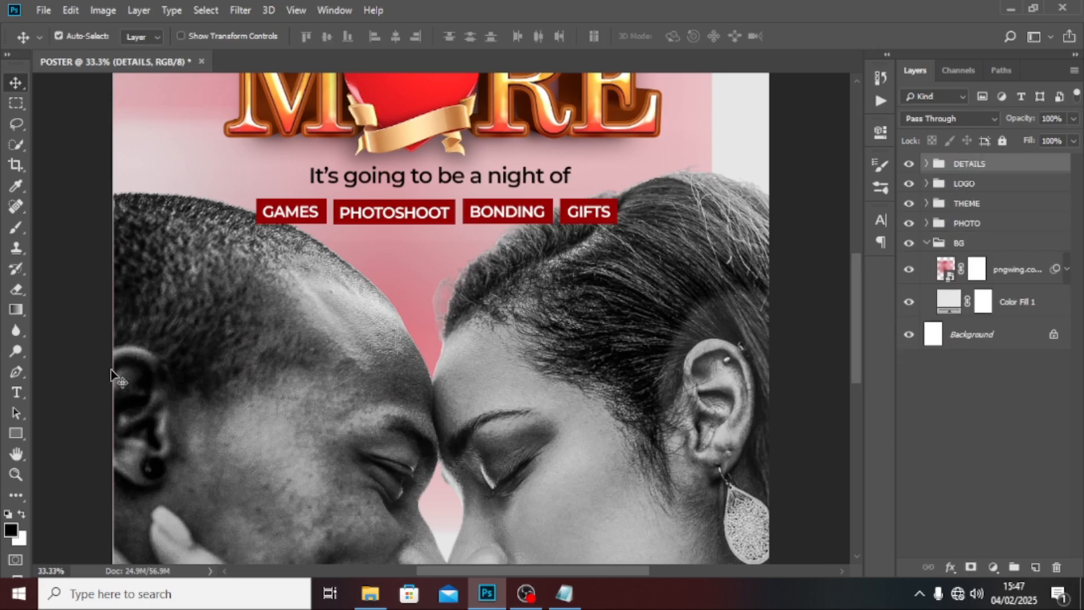
Draw a black rectangle shape about 1523 x 306 px over the event text and labels below the title
{"action": "left_click", "coordinate": [16, 432]}
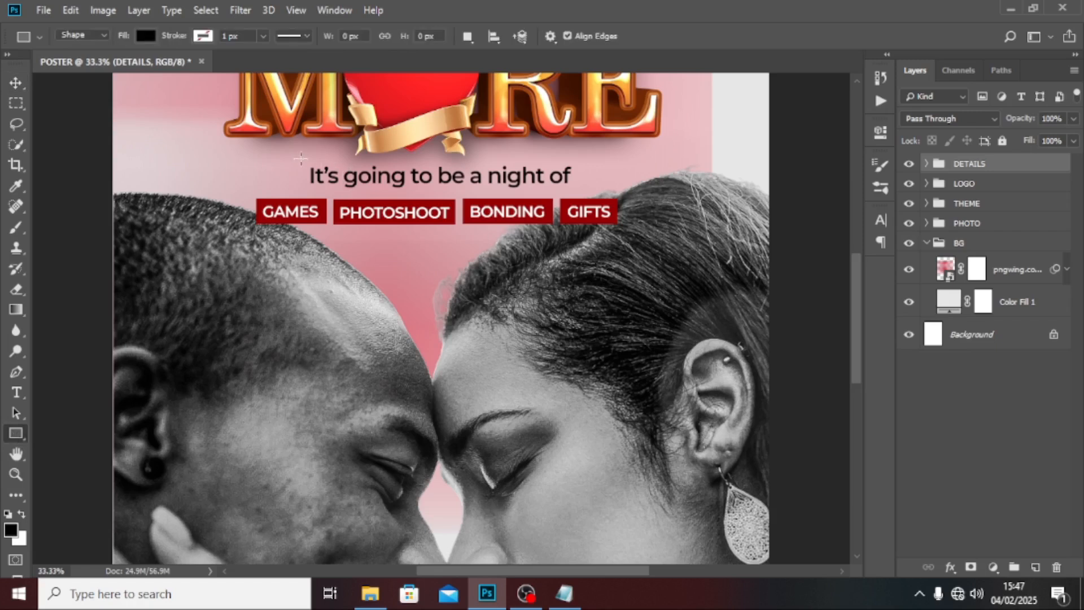
{"action": "left_click_drag", "start_coordinate": [231, 159], "coordinate": [634, 239]}
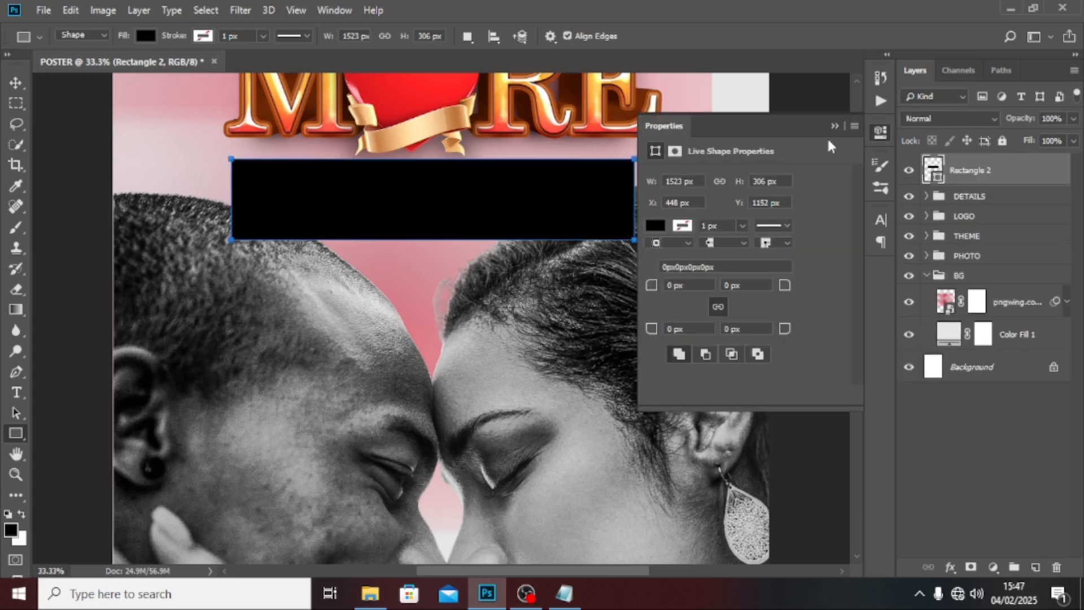
{"action": "left_click", "coordinate": [834, 125]}
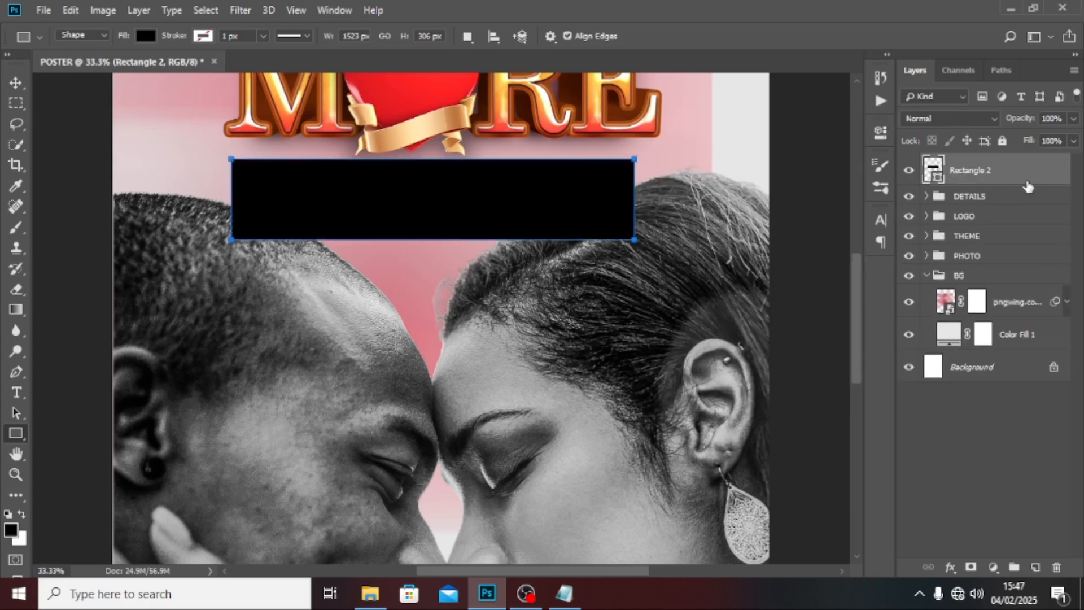
Add a Gradient Overlay to the new rectangle and set the gradient's starting color stop to D50F00
{"action": "double_click", "coordinate": [1056, 166]}
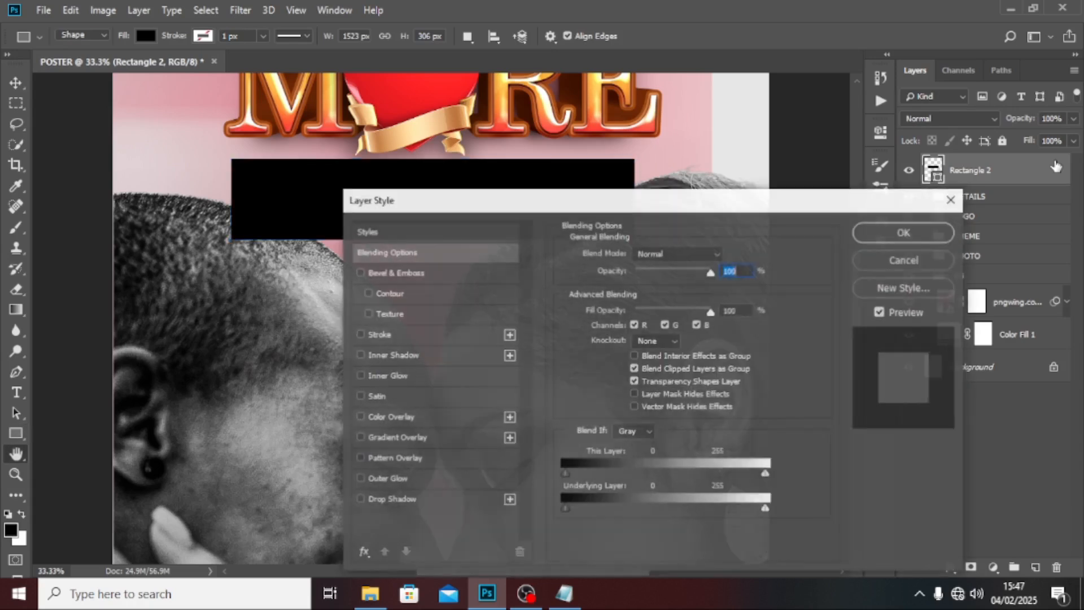
{"action": "left_click", "coordinate": [394, 438]}
{"action": "left_click_drag", "start_coordinate": [624, 215], "coordinate": [661, 257]}
{"action": "left_click", "coordinate": [684, 334]}
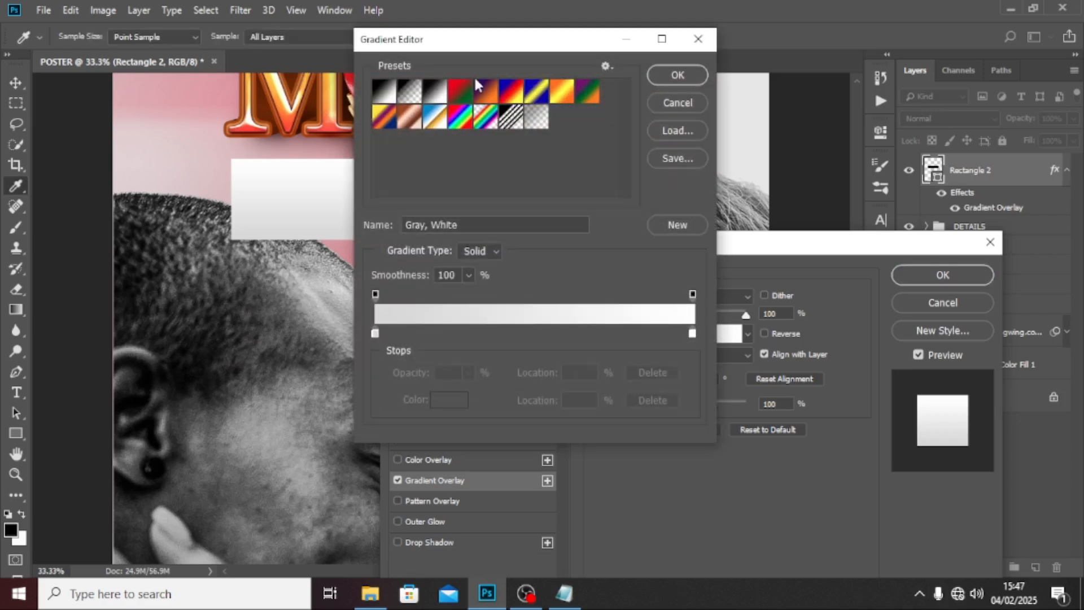
{"action": "left_click_drag", "start_coordinate": [470, 45], "coordinate": [825, 81]}
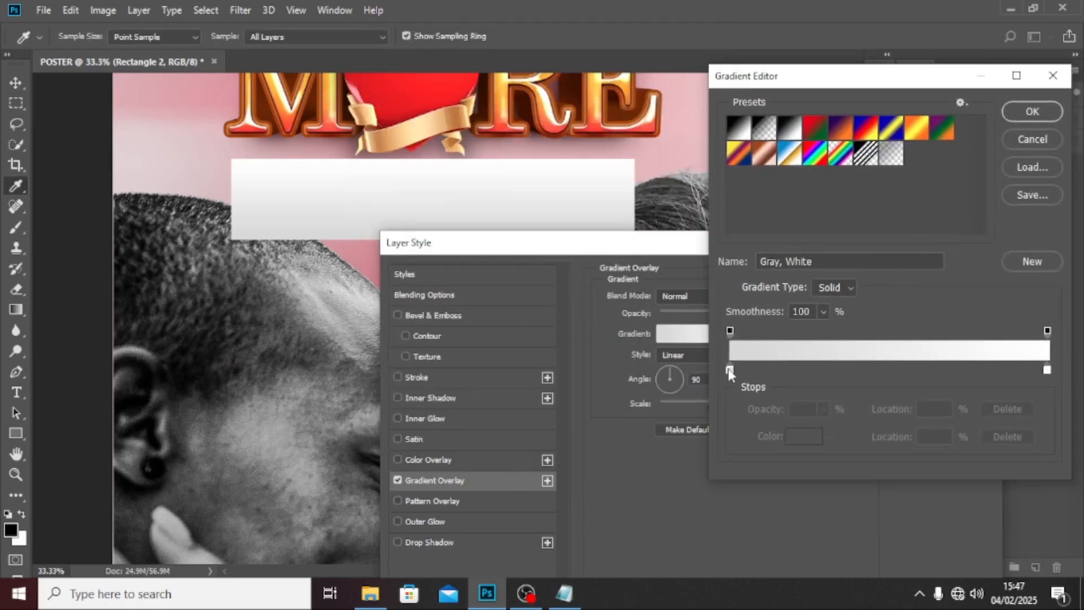
{"action": "double_click", "coordinate": [729, 370]}
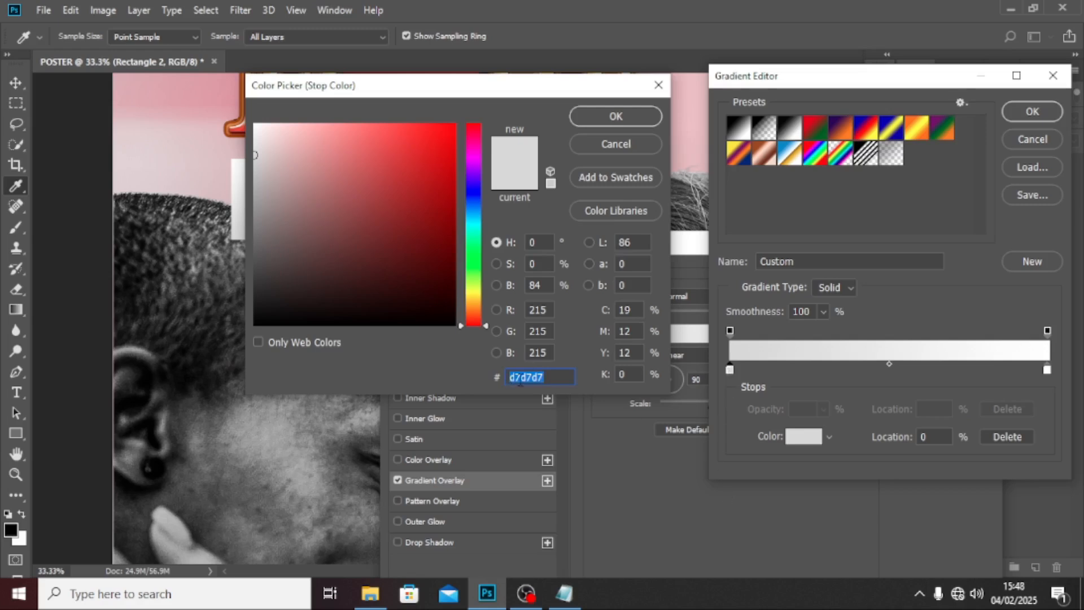
{"action": "type", "text": "D5"}
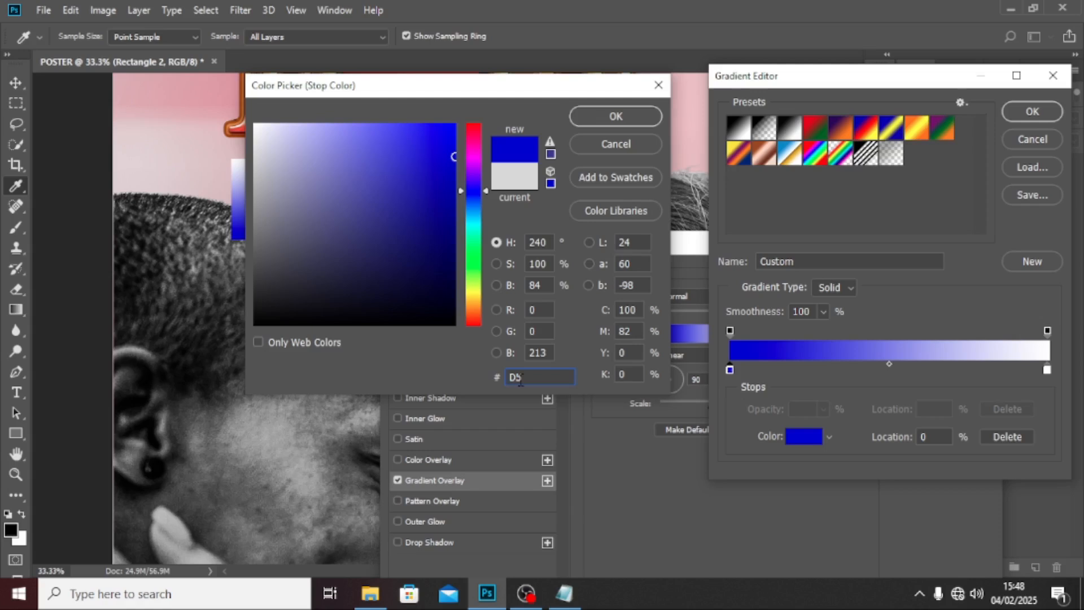
{"action": "type", "text": "0F00"}
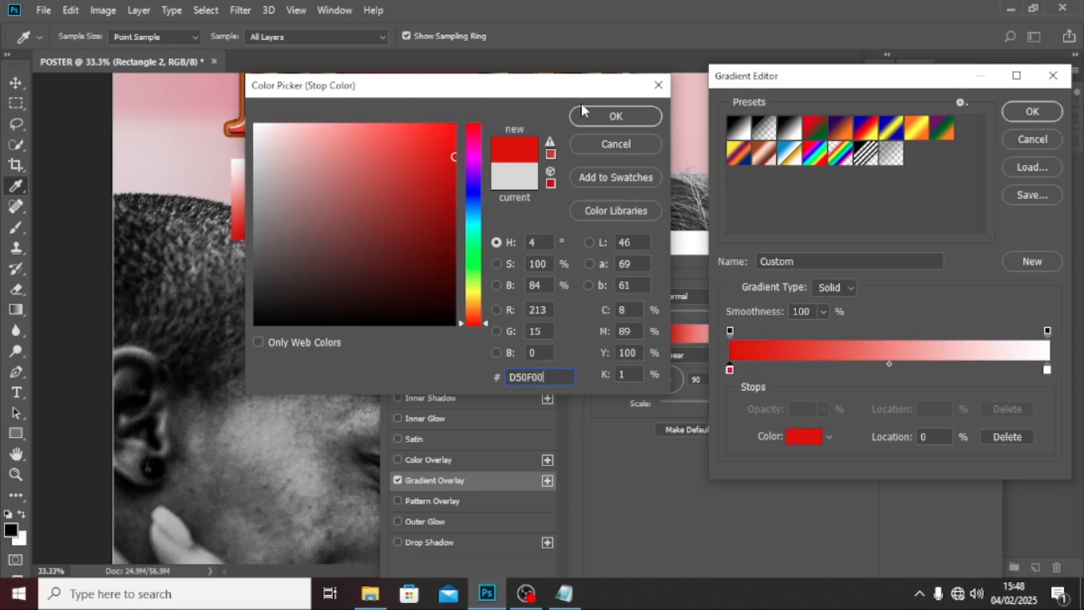
{"action": "left_click", "coordinate": [615, 116]}
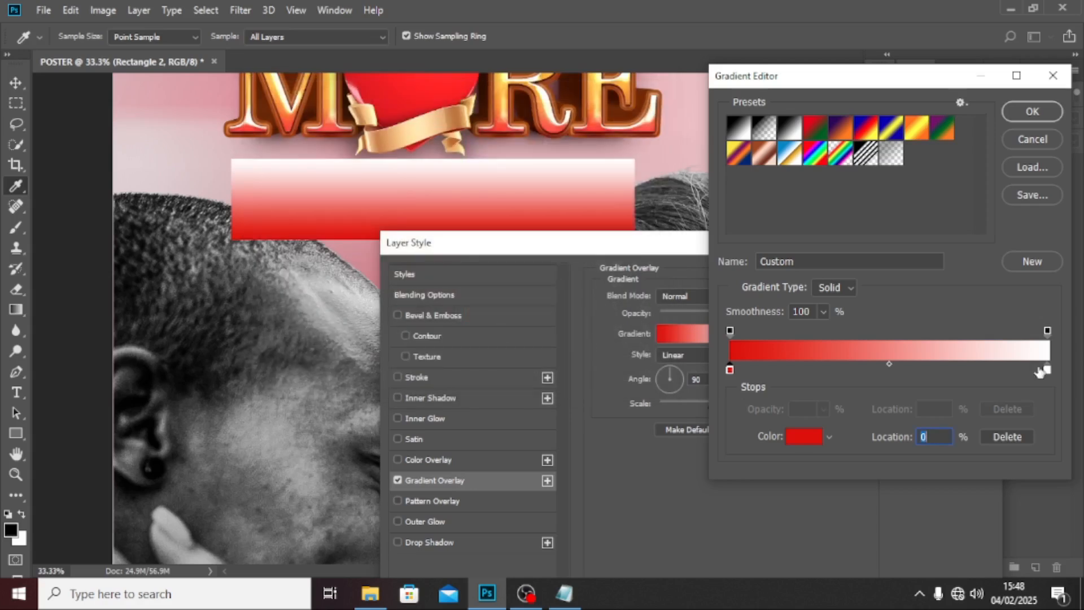
Set the gradient's end color stop to FF9000 and accept the edited gradient
{"action": "left_click", "coordinate": [1047, 370]}
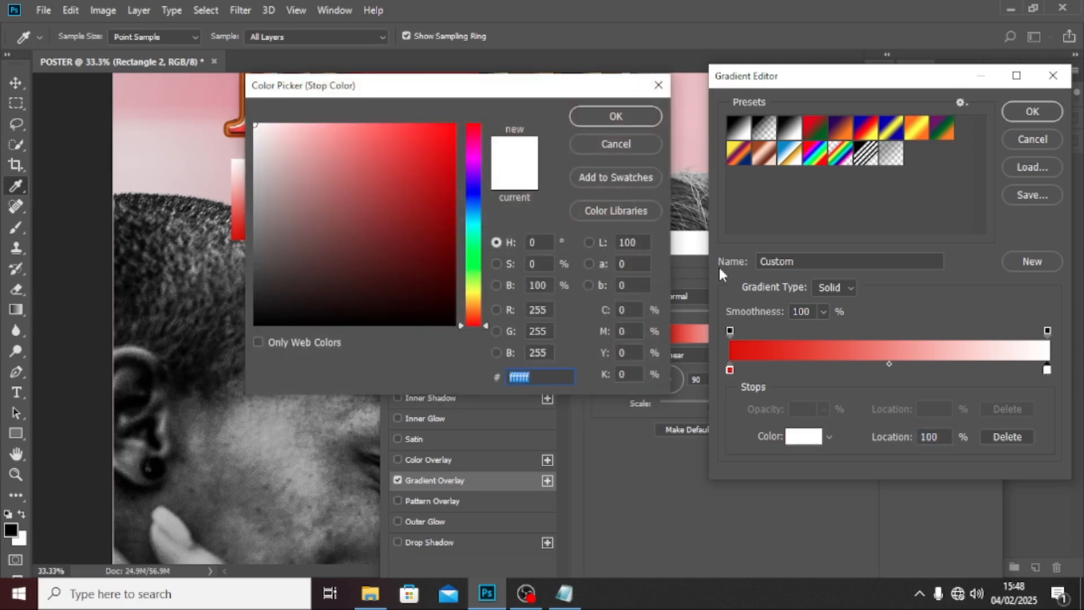
{"action": "type", "text": "FF"}
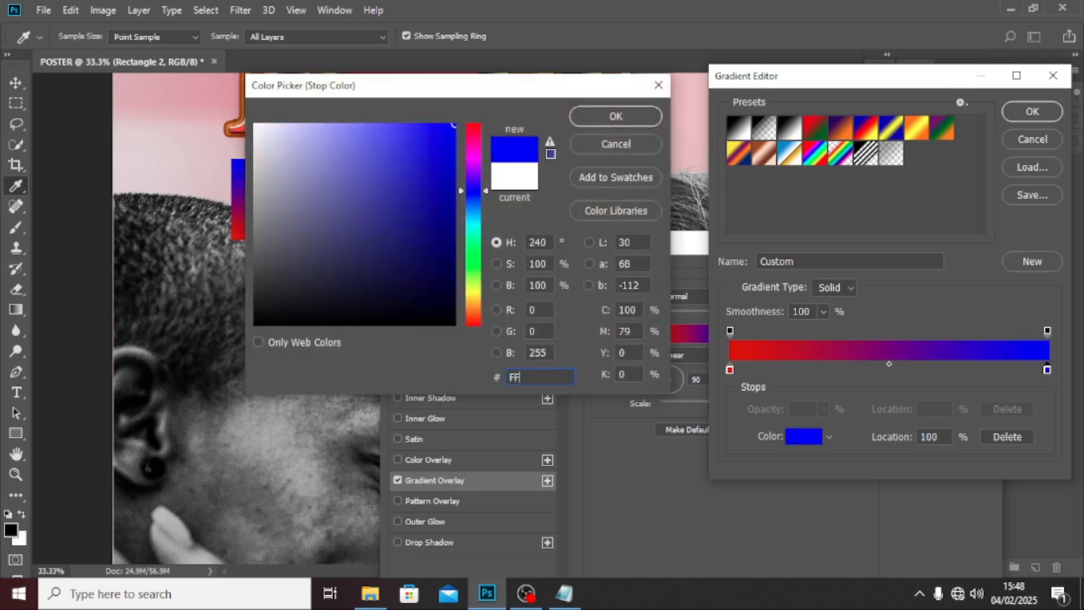
{"action": "type", "text": "9000"}
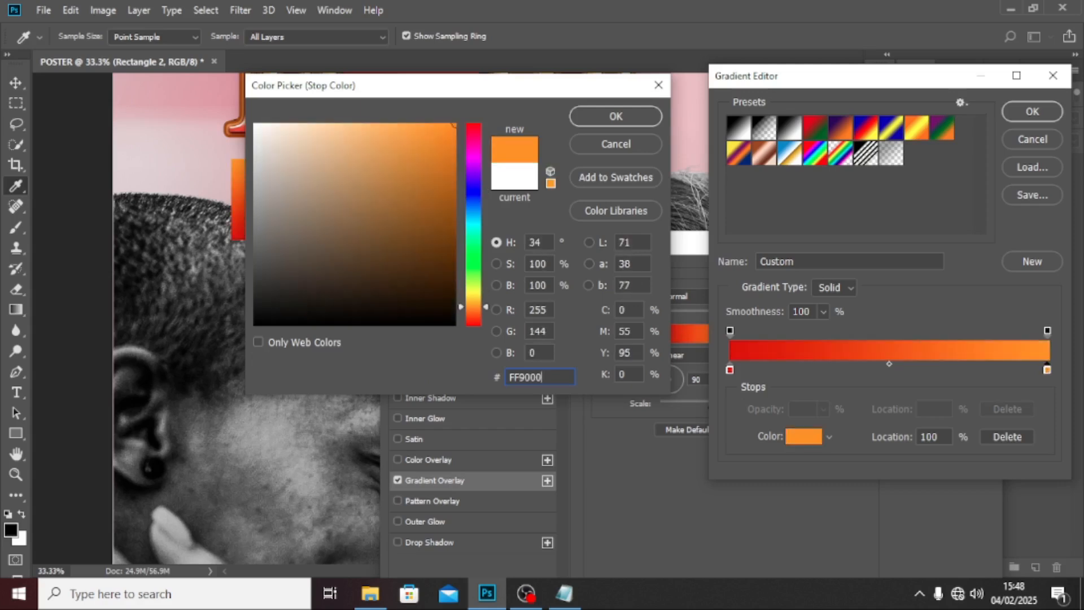
{"action": "left_click", "coordinate": [615, 115]}
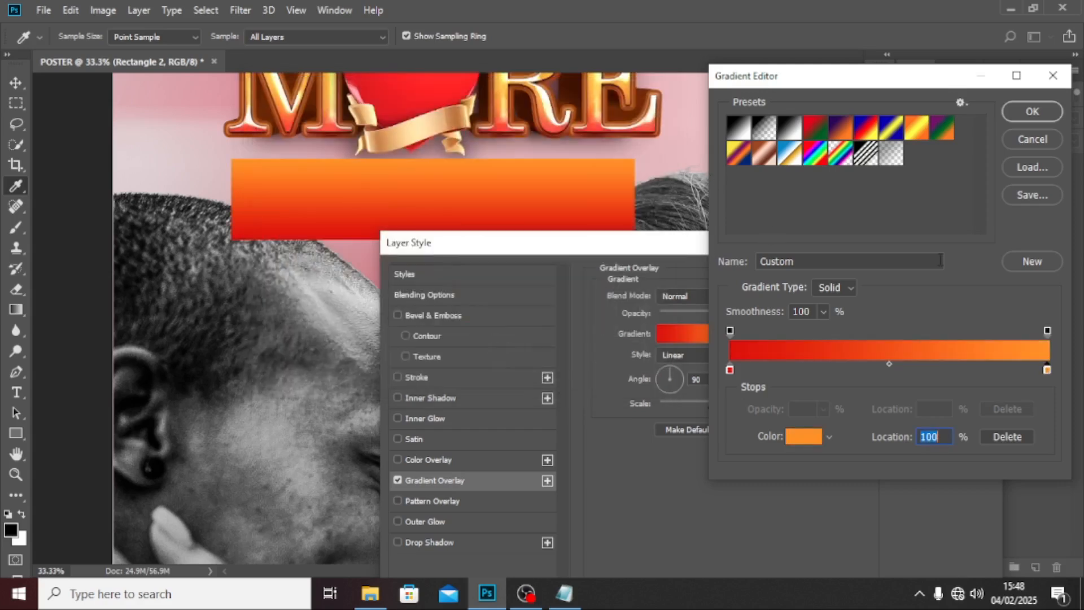
{"action": "left_click", "coordinate": [1032, 115]}
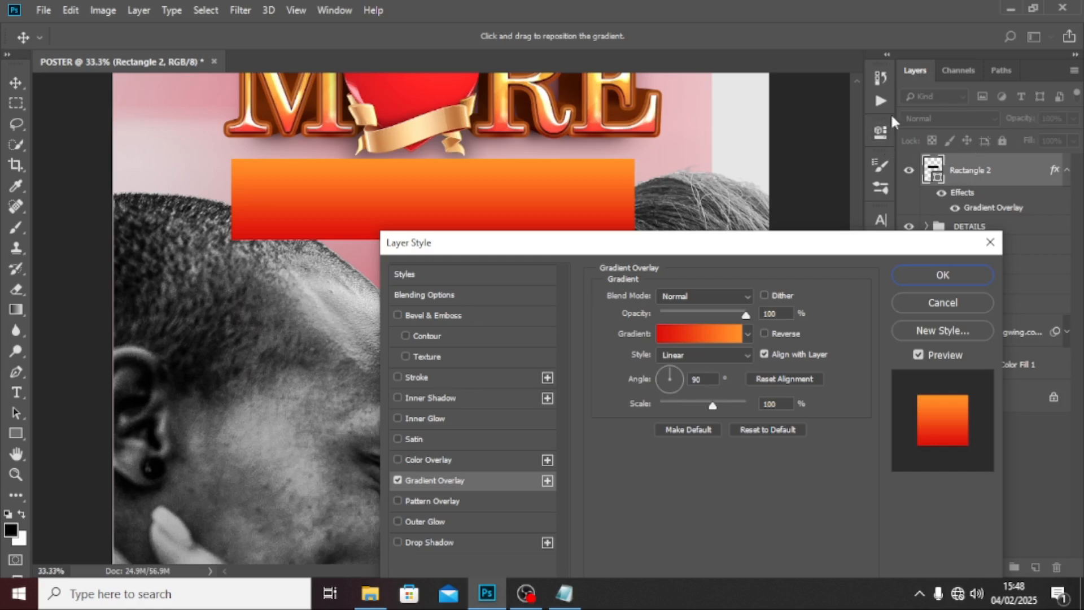
Set the gradient overlay's angle to 56 degrees and its scale to 55%
{"action": "left_click", "coordinate": [771, 314]}
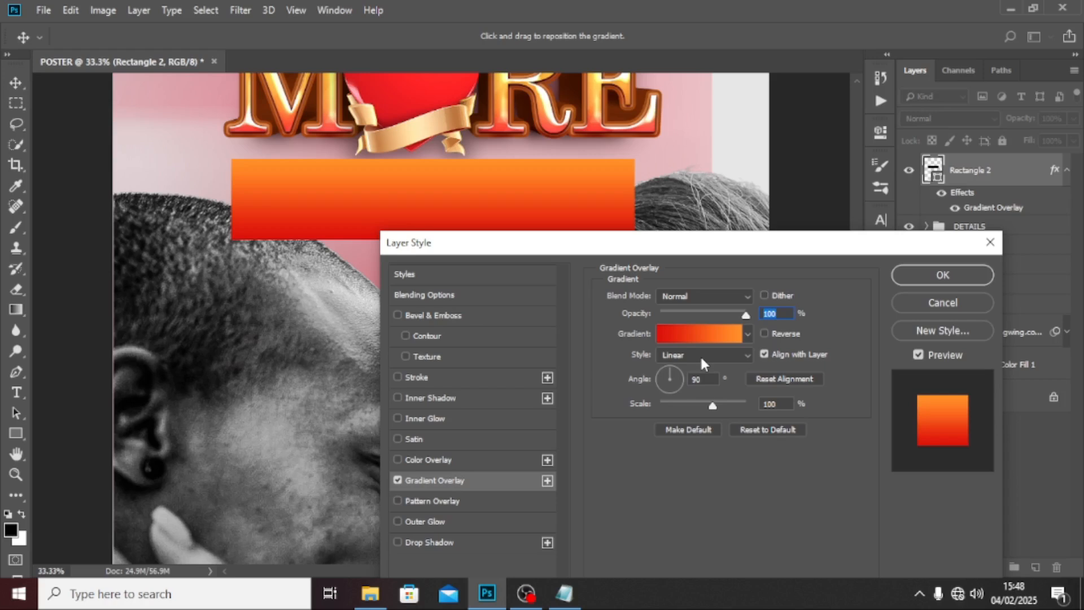
{"action": "left_click", "coordinate": [695, 379]}
{"action": "type", "text": "0"}
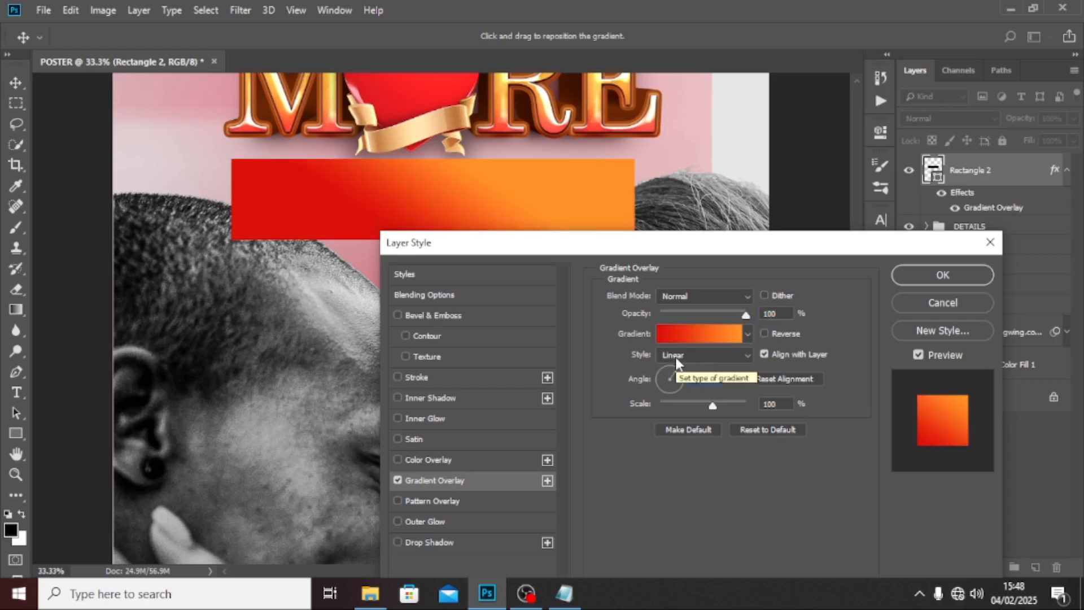
{"action": "type", "text": "5650"}
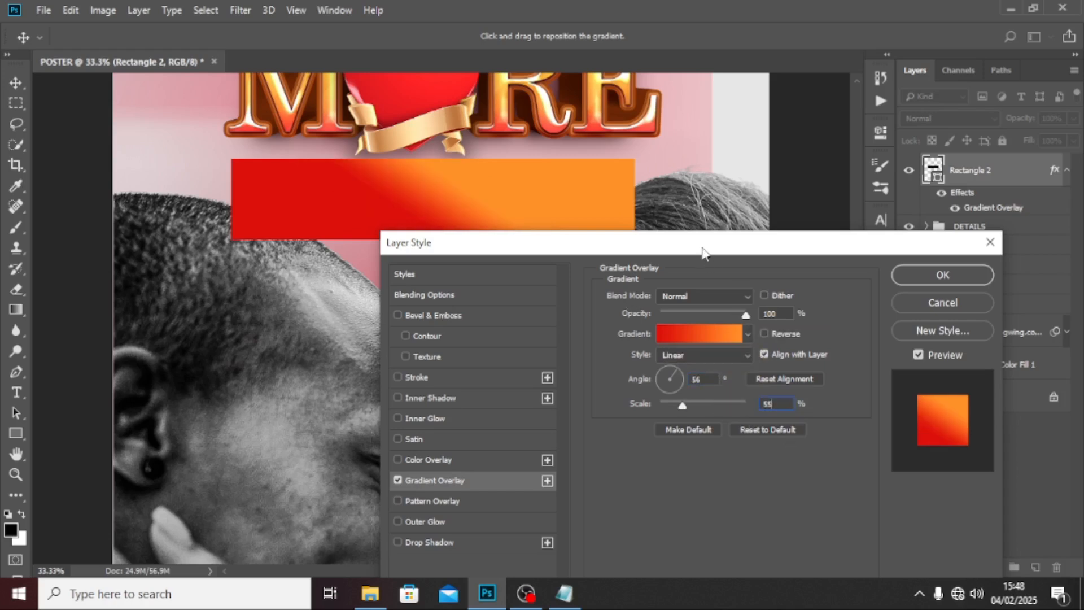
Turn off Align with Layer, shift the gradient left across the rectangle, reduce its scale to 34% and apply the style
{"action": "left_click_drag", "start_coordinate": [703, 251], "coordinate": [771, 361]}
{"action": "left_click_drag", "start_coordinate": [479, 229], "coordinate": [314, 194]}
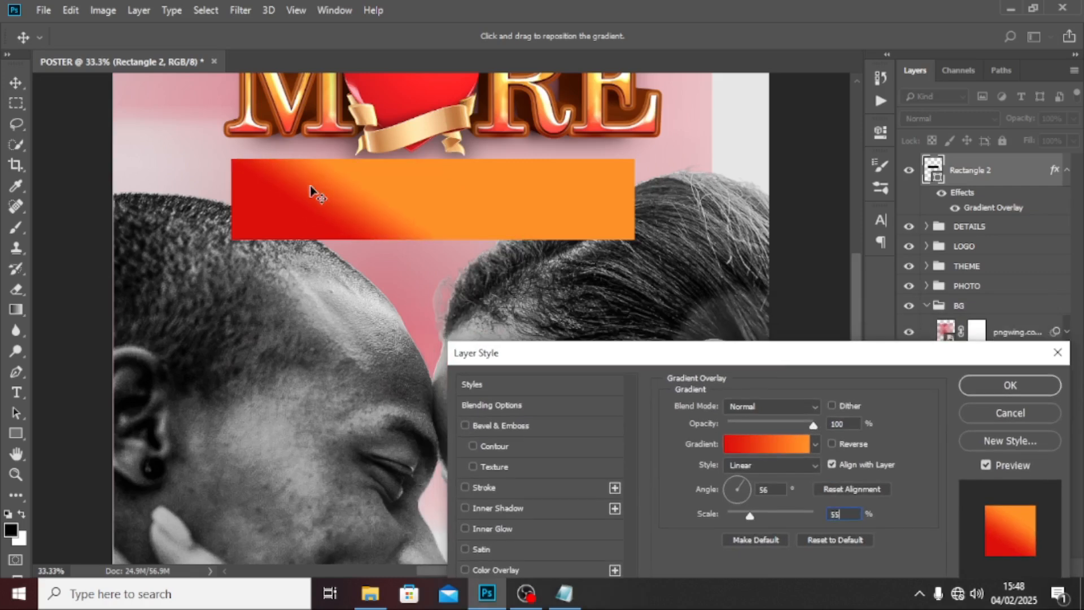
{"action": "left_click", "coordinate": [831, 462]}
{"action": "left_click_drag", "start_coordinate": [613, 212], "coordinate": [333, 218]}
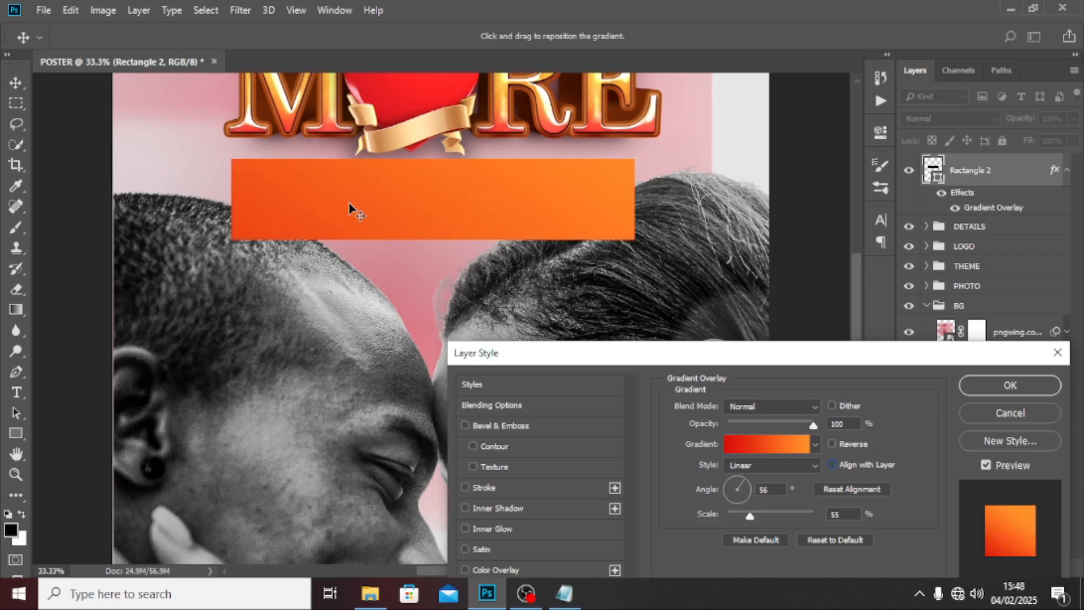
{"action": "left_click_drag", "start_coordinate": [748, 521], "coordinate": [739, 515]}
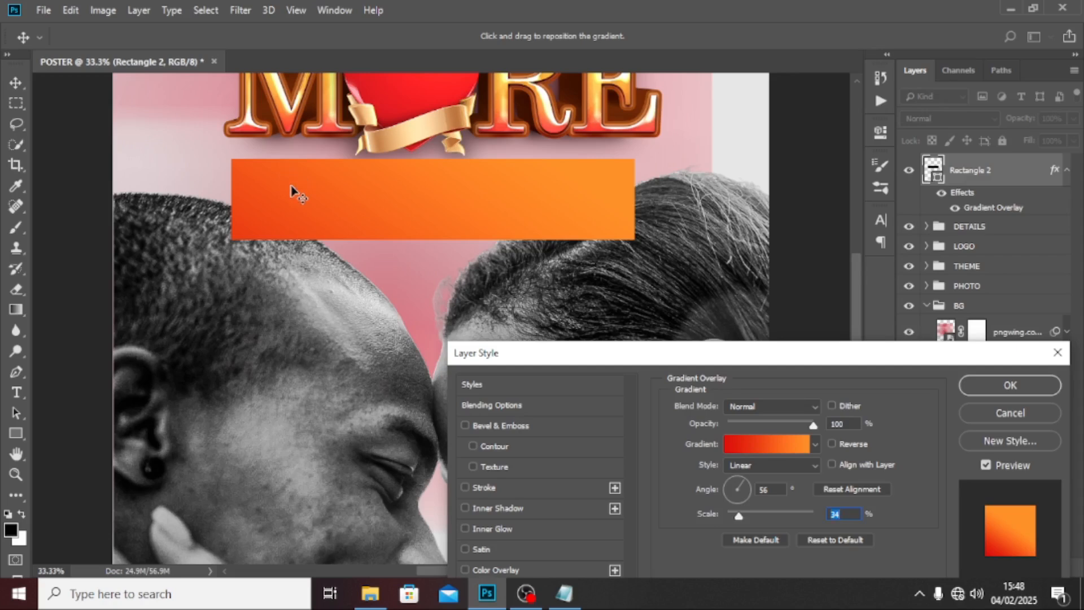
{"action": "left_click", "coordinate": [983, 389]}
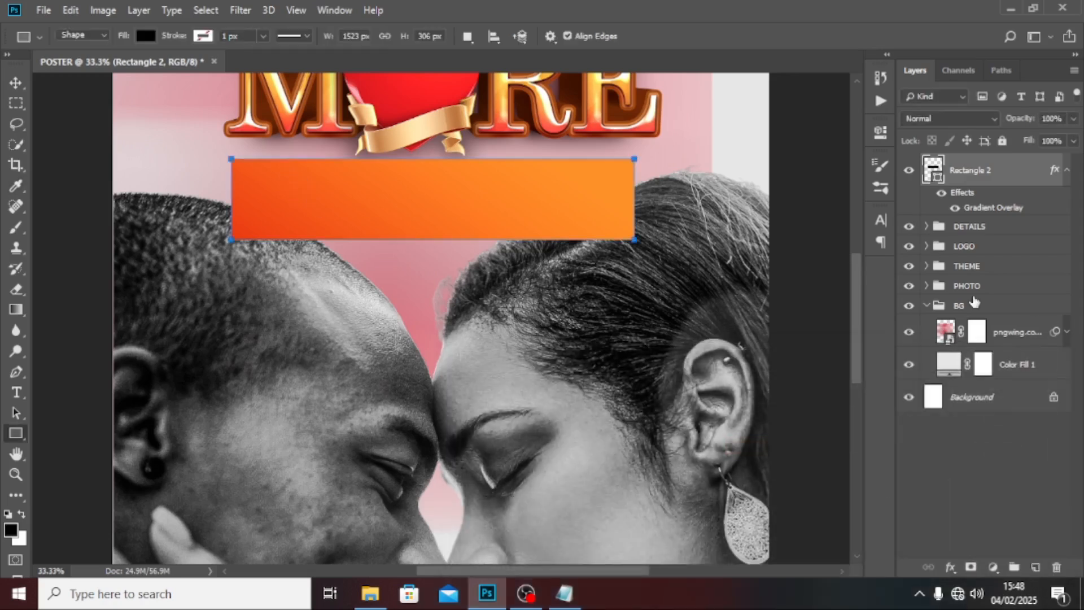
Round all corners of the gradient rectangle to 60 px and move its layer below the tagline text inside the DETAILS group
{"action": "left_click", "coordinate": [880, 220]}
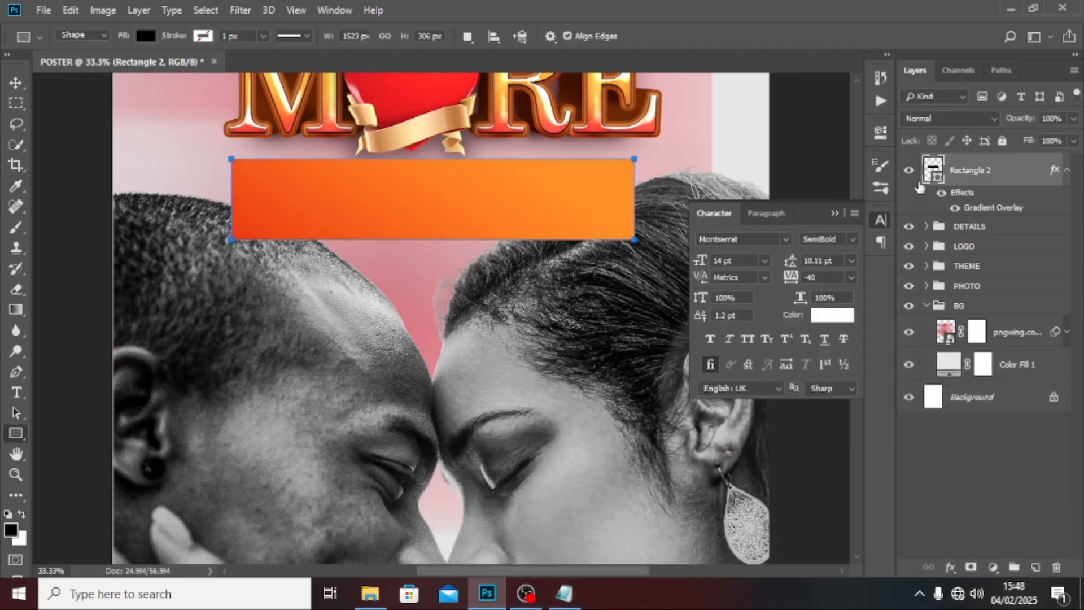
{"action": "left_click", "coordinate": [881, 136]}
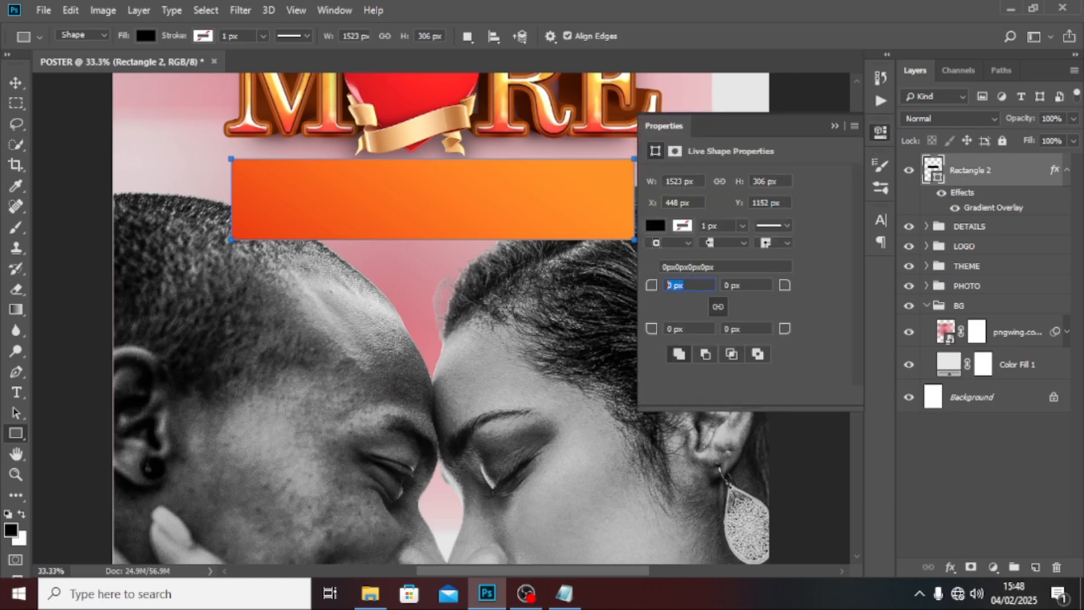
{"action": "type", "text": "60"}
{"action": "key", "text": "Return"}
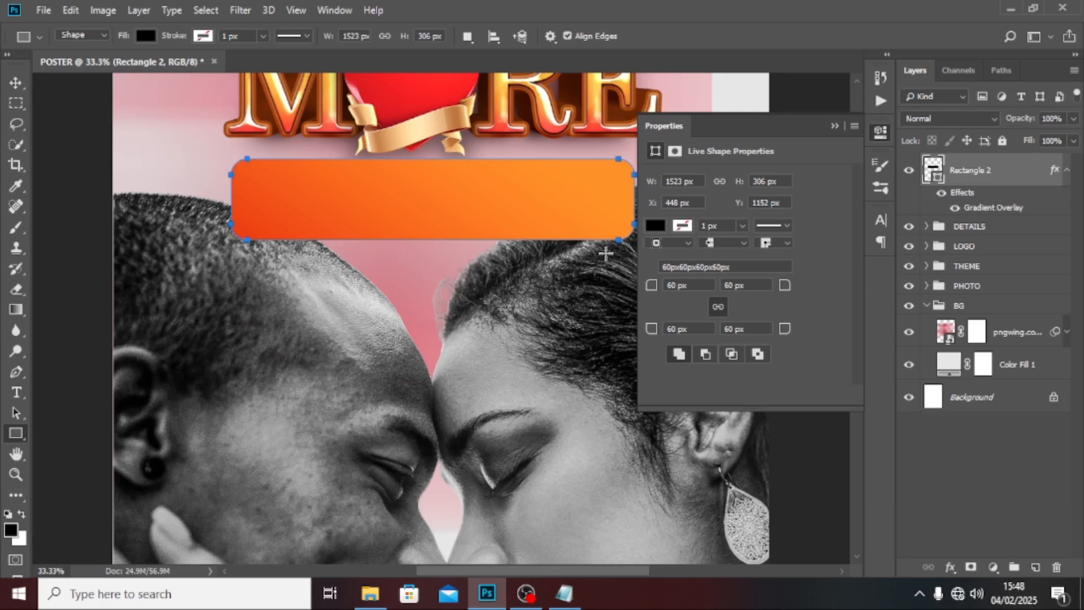
{"action": "left_click", "coordinate": [833, 126]}
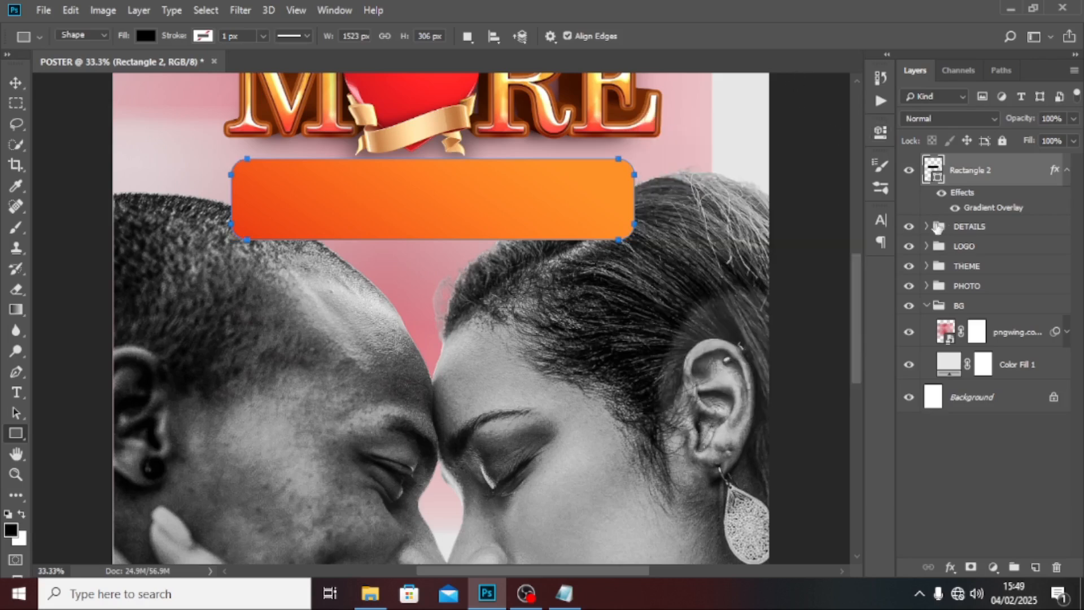
{"action": "left_click", "coordinate": [926, 226]}
{"action": "left_click_drag", "start_coordinate": [969, 185], "coordinate": [964, 346]}
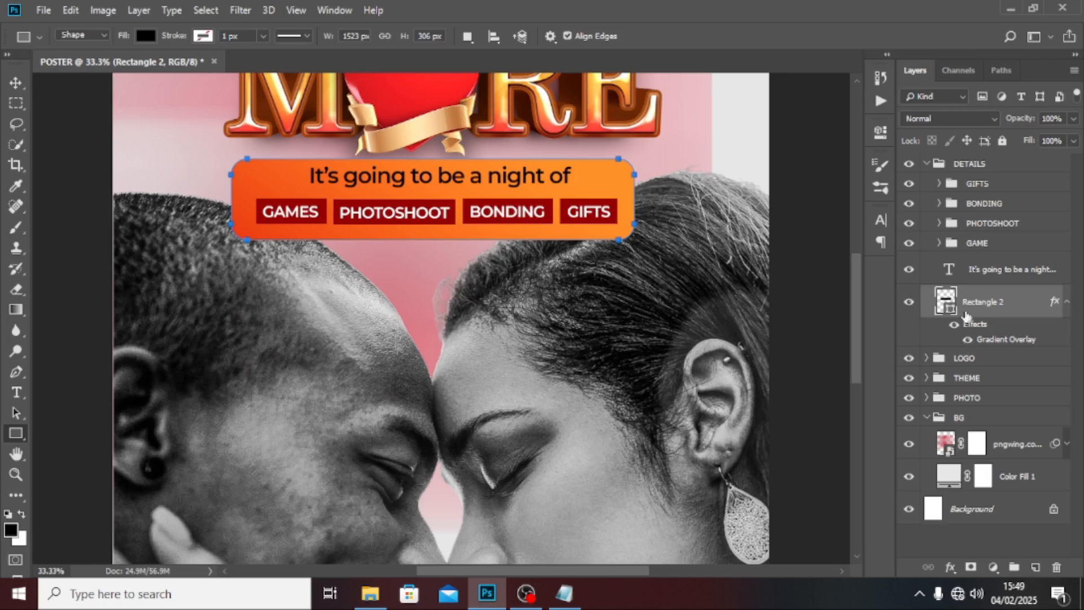
Change the "It's going to be a night of" text color to white, ffffff
{"action": "left_click", "coordinate": [1003, 277]}
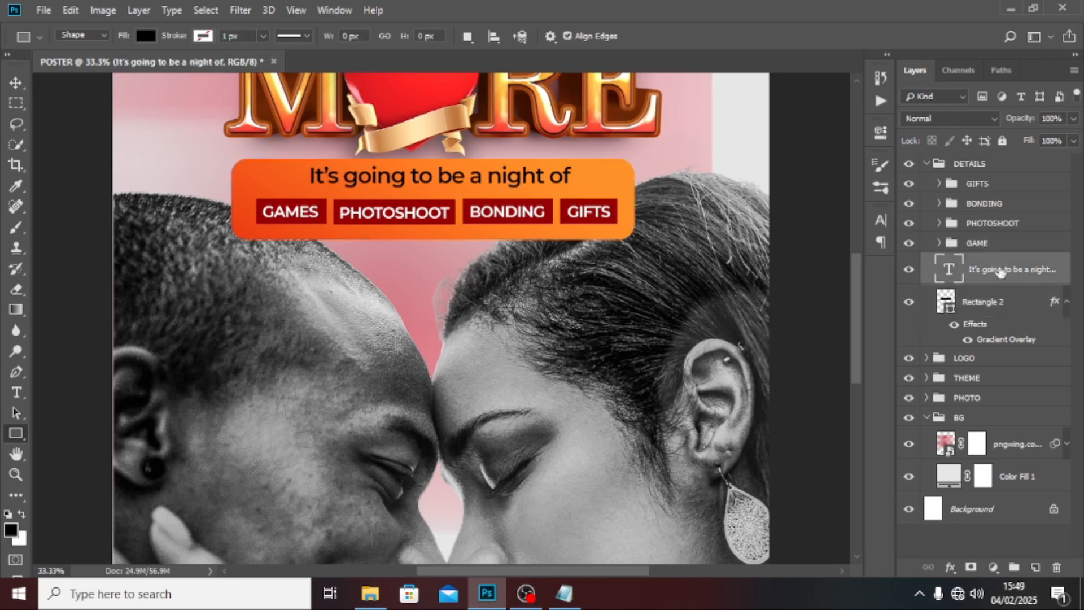
{"action": "left_click", "coordinate": [879, 221]}
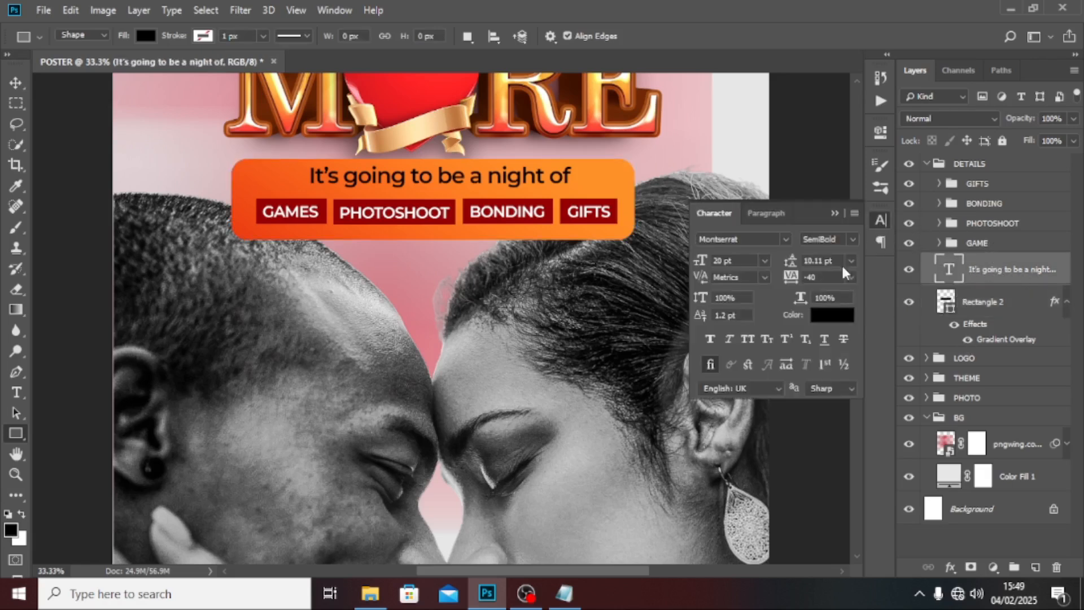
{"action": "left_click", "coordinate": [825, 321]}
{"action": "type", "text": "ffffff"}
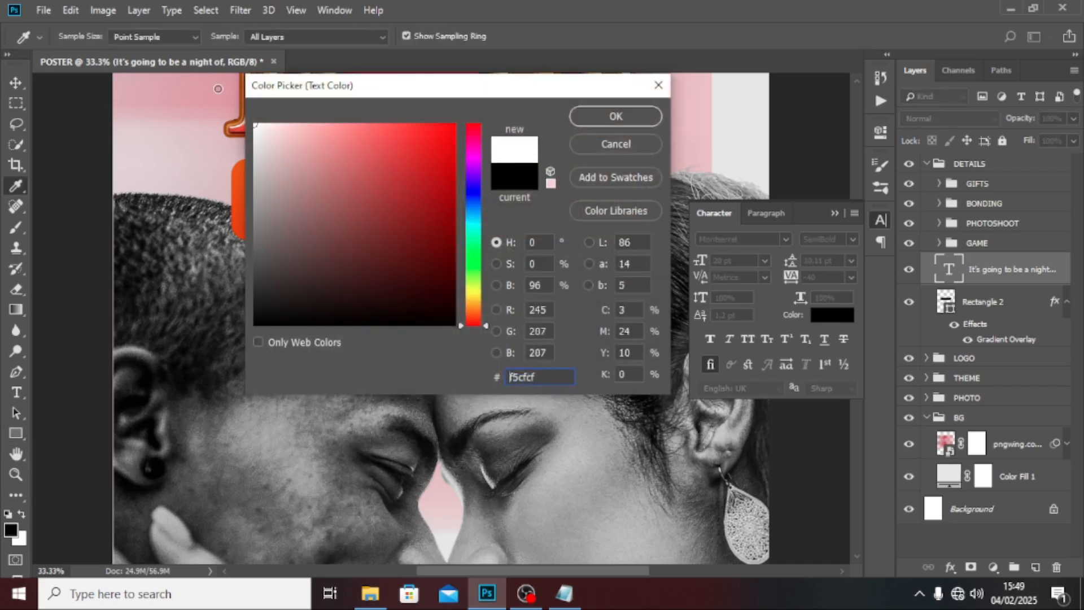
{"action": "left_click_drag", "start_coordinate": [491, 99], "coordinate": [795, 194]}
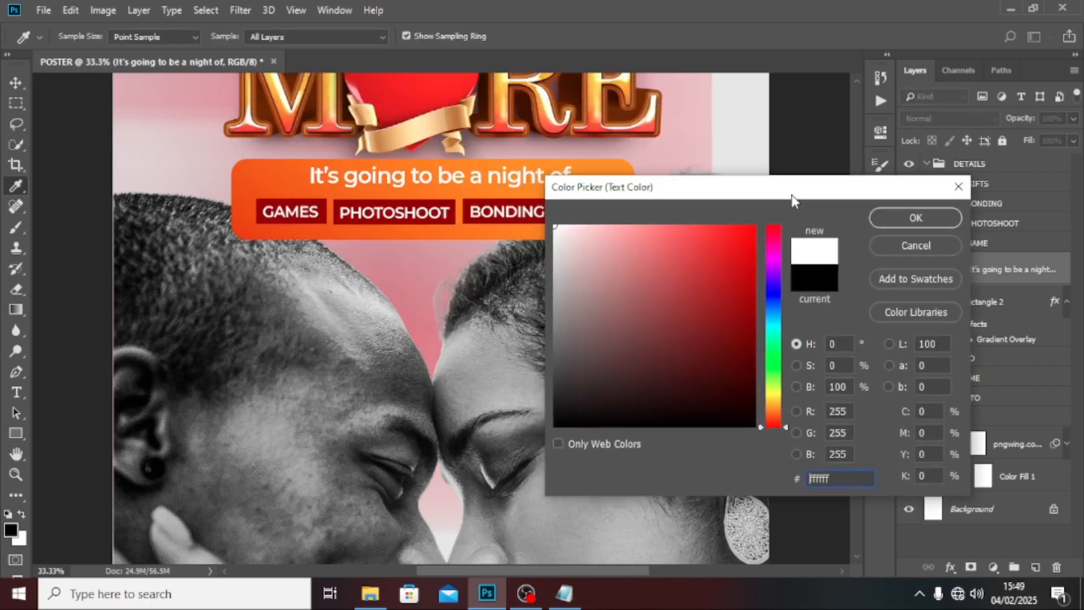
{"action": "left_click", "coordinate": [930, 217]}
Nudge the "It's going to be a night of" line down, closer to the row of red activity labels
{"action": "key", "text": "v"}
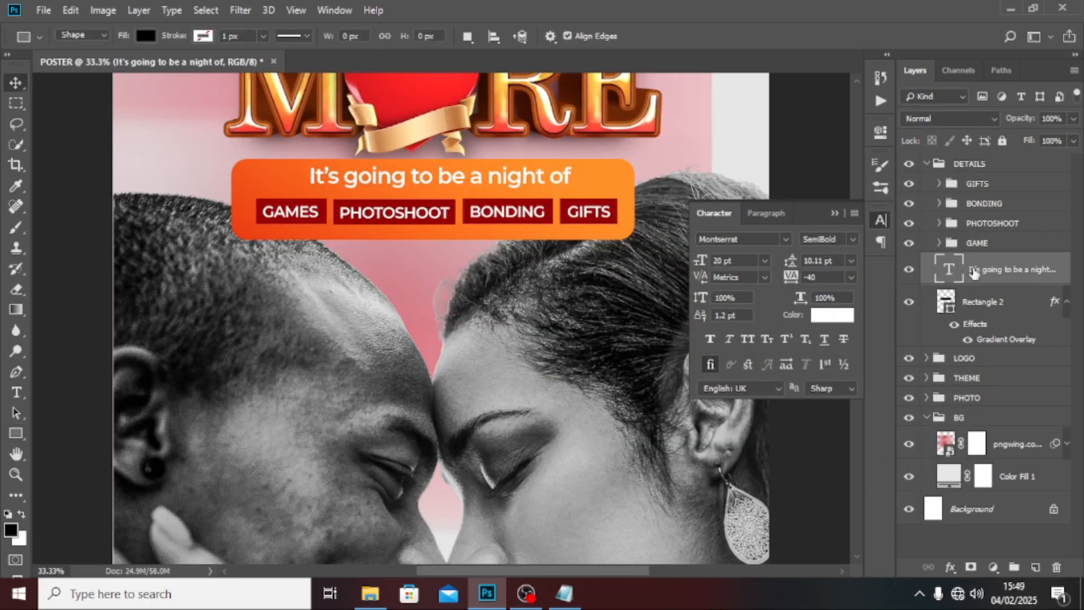
{"action": "key", "text": "shift+Down"}
{"action": "key", "text": "shift+Down"}
{"action": "key", "text": "shift+Down"}
{"action": "key", "text": "shift+Down"}
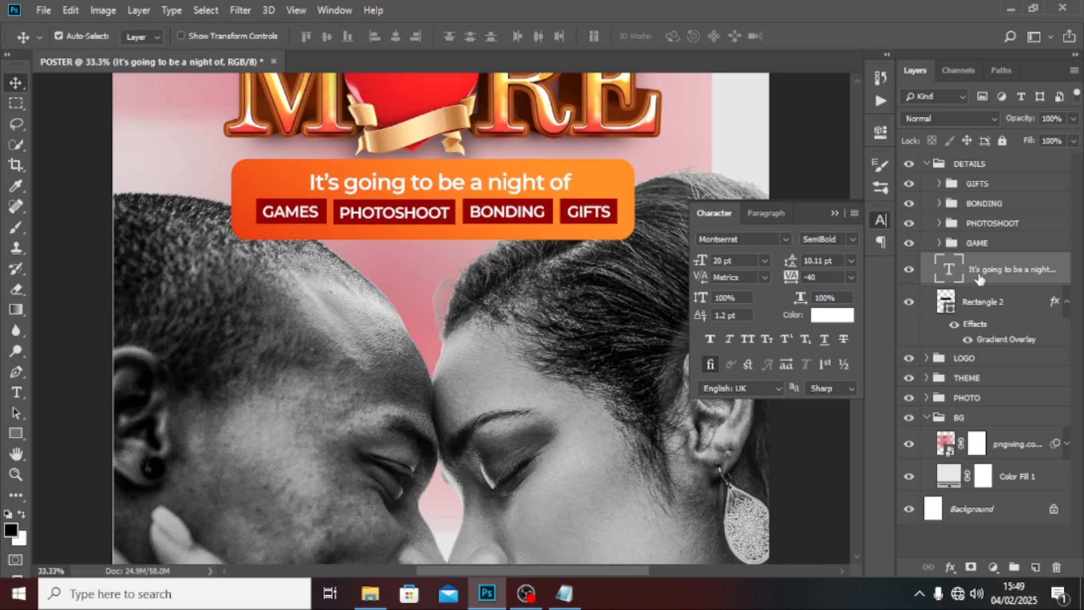
{"action": "left_click", "coordinate": [835, 213]}
Shift the tagline and the four activity label groups together slightly down inside the orange rectangle, and show the guides
{"action": "left_click", "coordinate": [972, 185]}
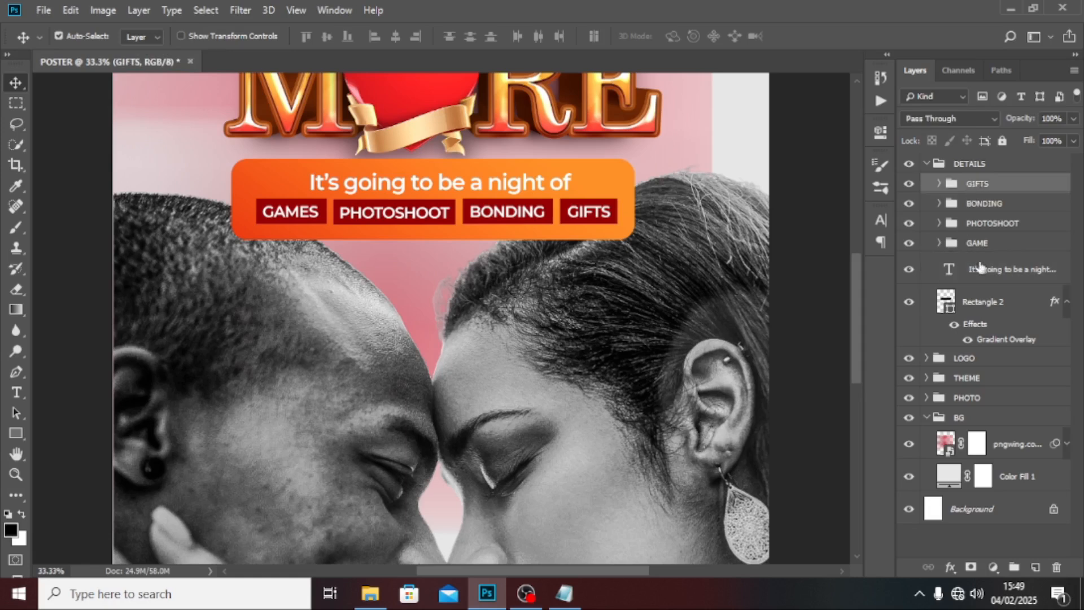
{"action": "left_click", "coordinate": [989, 273], "text": "shift"}
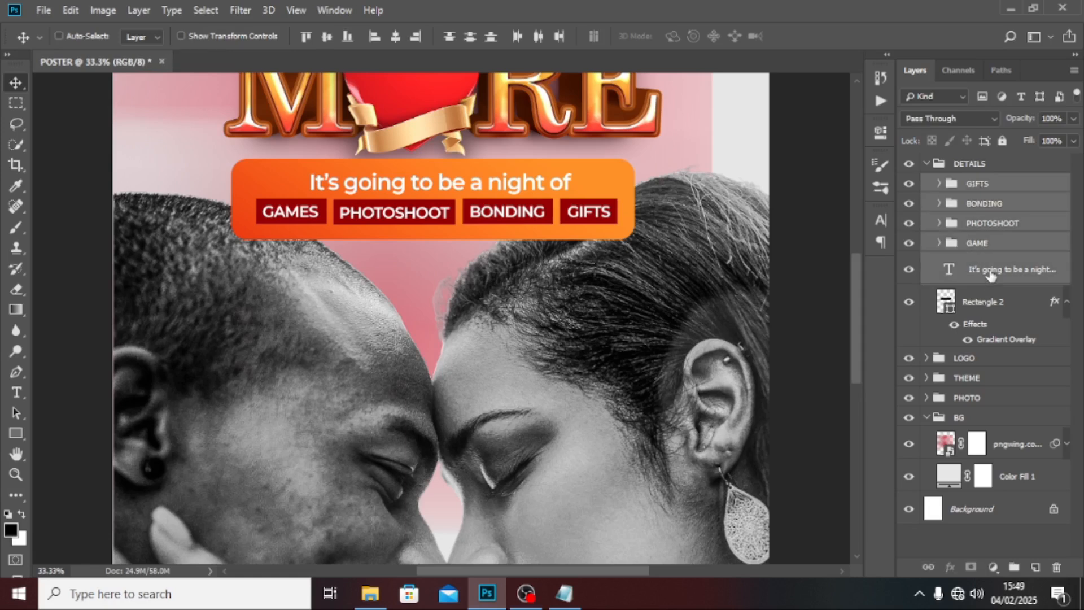
{"action": "key", "text": "ctrl+t"}
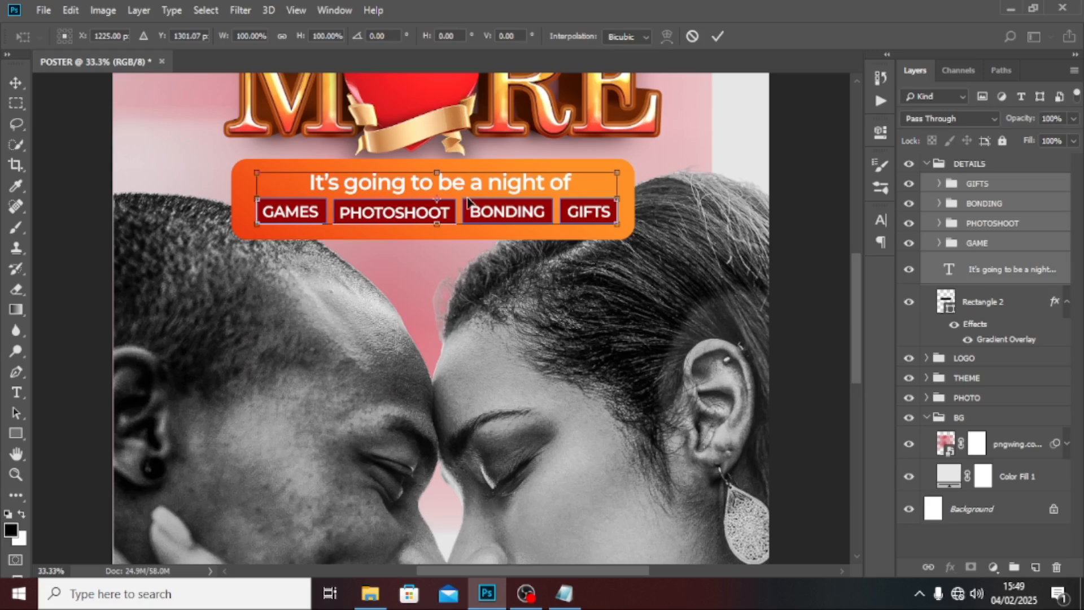
{"action": "left_click_drag", "start_coordinate": [467, 200], "coordinate": [467, 201]}
{"action": "key", "text": "ctrl+semicolon"}
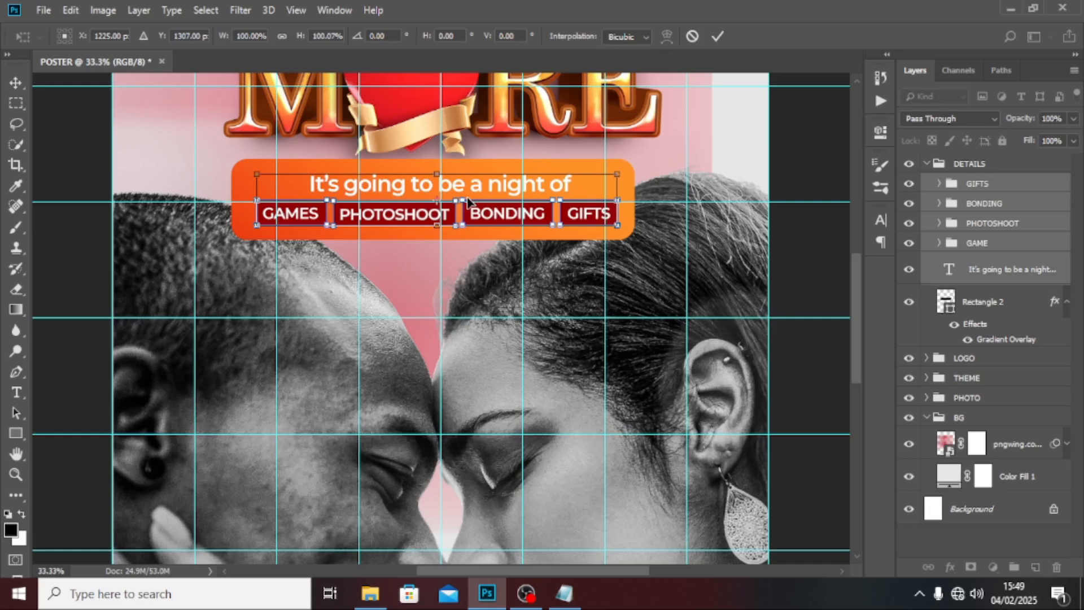
{"action": "key", "text": "Return"}
Move the orange rectangle right to center it on the poster's middle guide, then hide the guides
{"action": "left_click", "coordinate": [997, 304]}
{"action": "key", "text": "ctrl+t"}
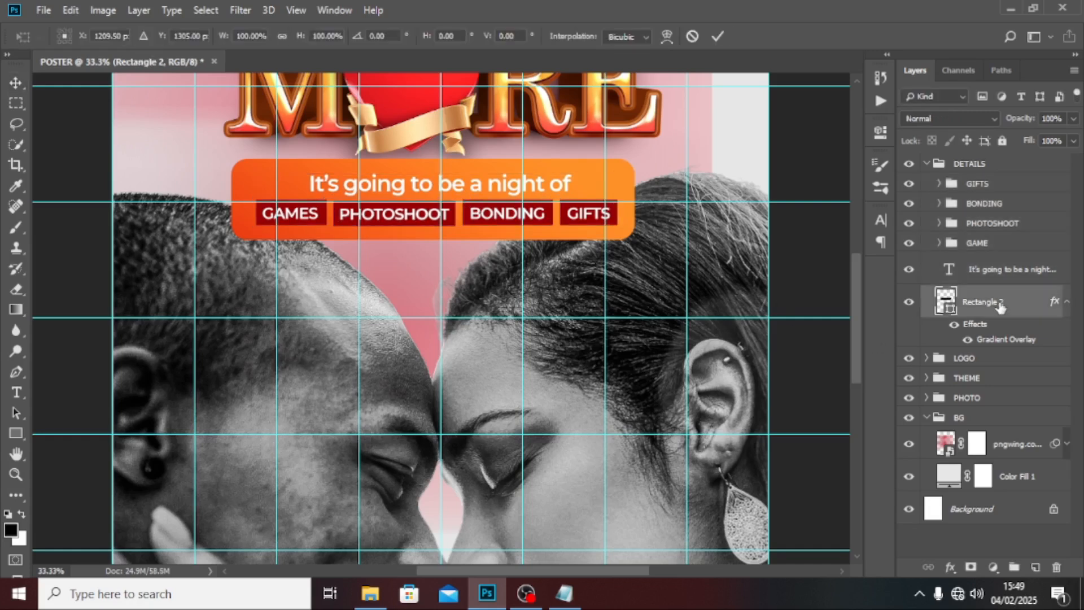
{"action": "key", "text": "Right"}
{"action": "key", "text": "Right"}
{"action": "key", "text": "Right"}
{"action": "key", "text": "Right"}
{"action": "key", "text": "Right"}
{"action": "key", "text": "Right"}
{"action": "key", "text": "Right"}
{"action": "key", "text": "Right"}
{"action": "key", "text": "Right"}
{"action": "key", "text": "Right"}
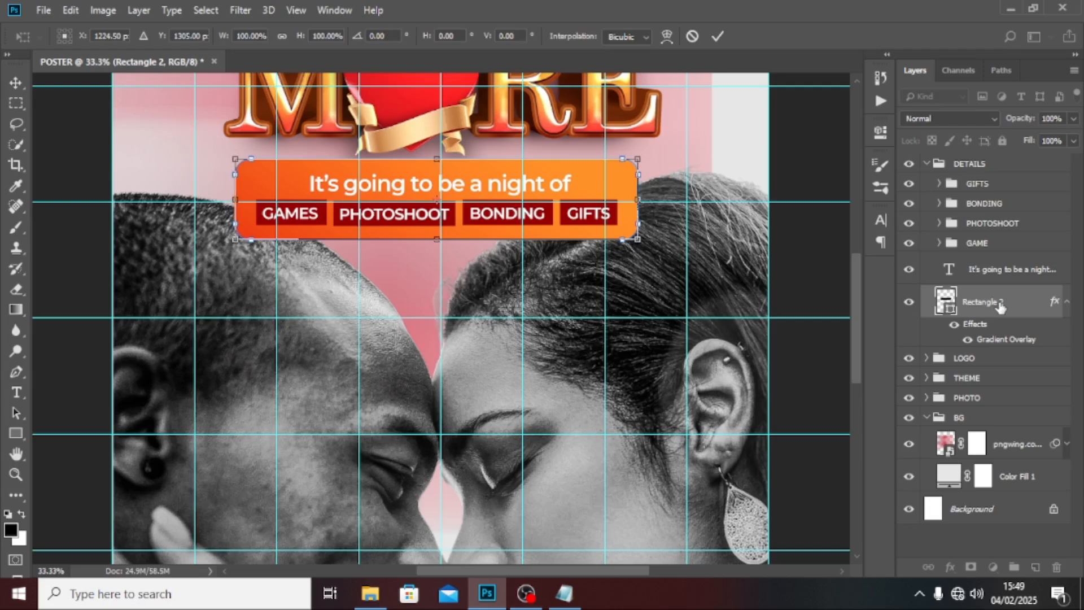
{"action": "key", "text": "Return"}
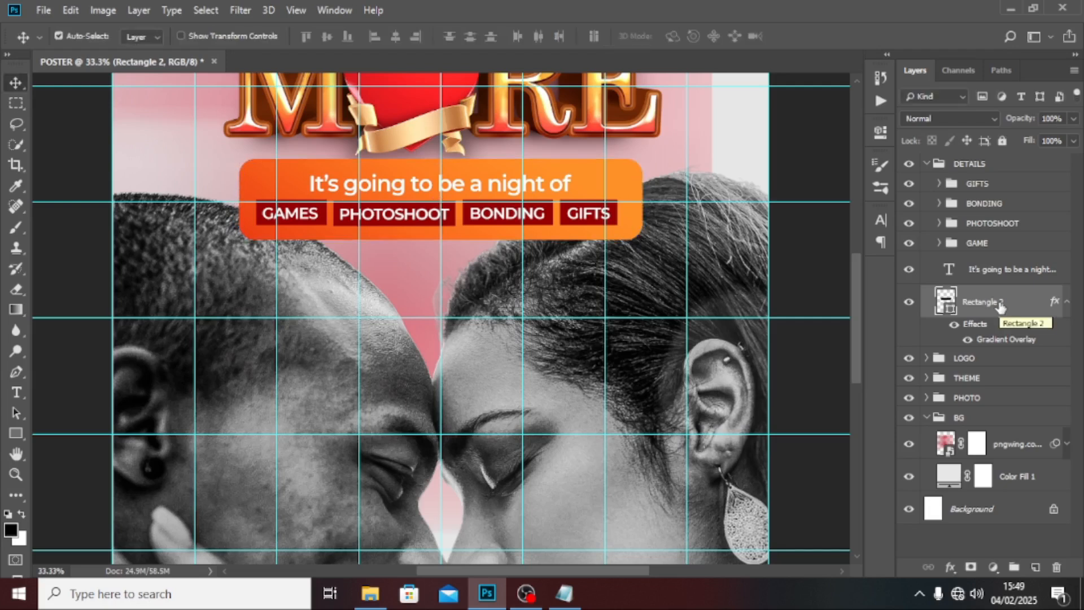
{"action": "key", "text": "ctrl+semicolon"}
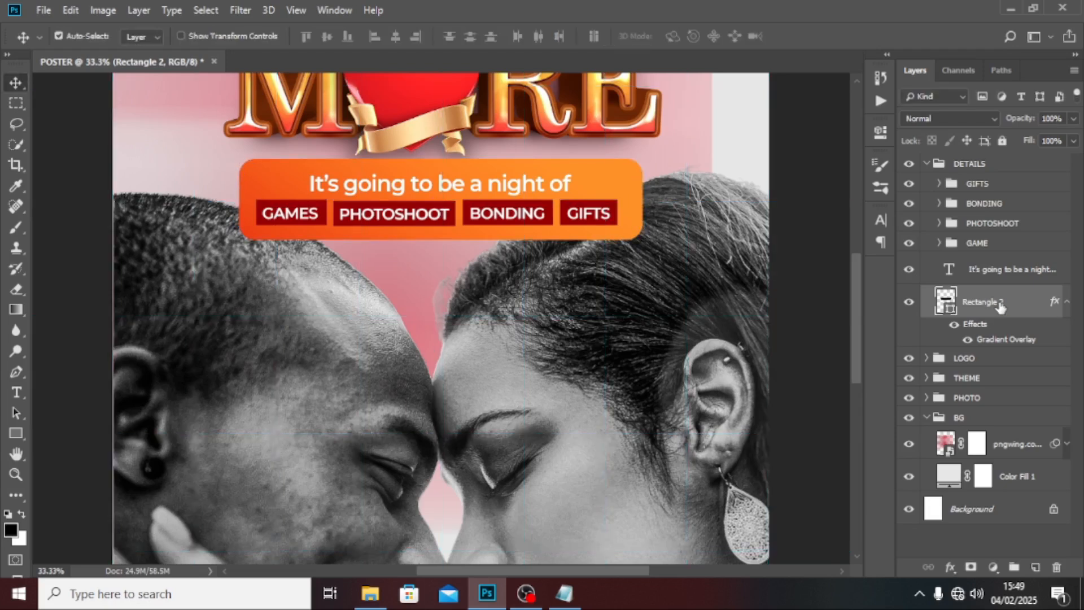
Move the collapsed DETAILS group below the THEME group and nudge it up until it tucks under the "MORE" title
{"action": "key", "text": "ctrl+0"}
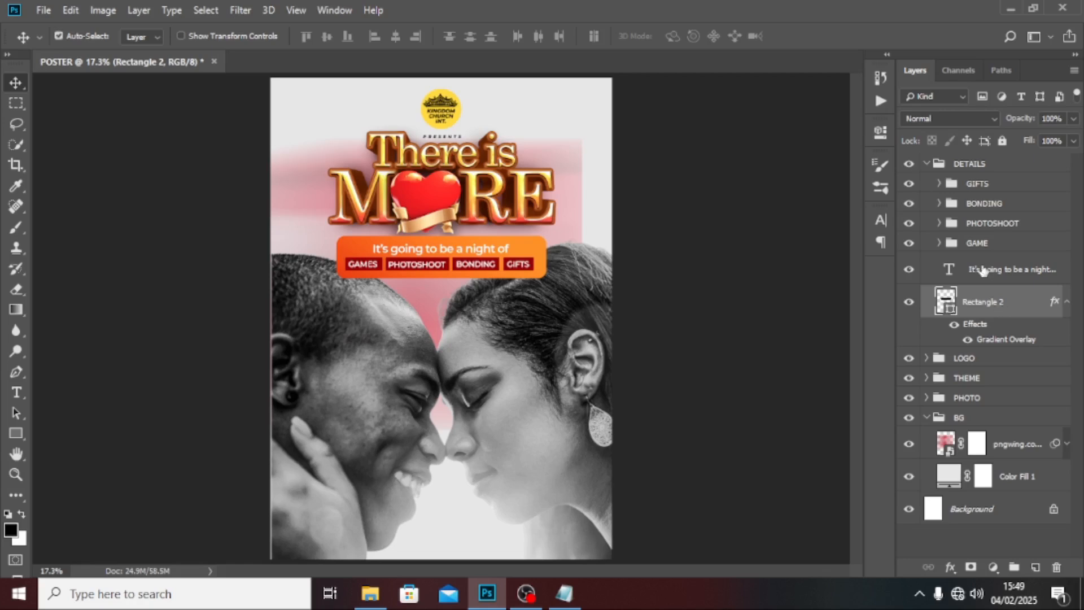
{"action": "left_click", "coordinate": [932, 165]}
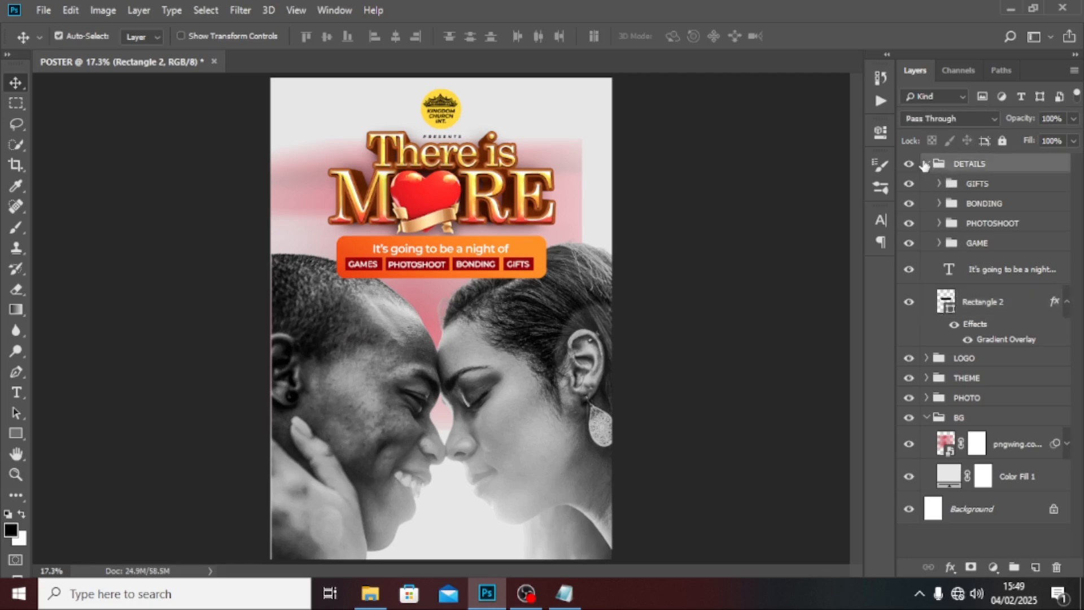
{"action": "left_click", "coordinate": [927, 163]}
{"action": "left_click_drag", "start_coordinate": [962, 167], "coordinate": [963, 211]}
{"action": "key", "text": "shift+Up"}
{"action": "key", "text": "shift+Up"}
{"action": "key", "text": "shift+Up"}
{"action": "key", "text": "shift+Up"}
{"action": "key", "text": "shift+Up"}
{"action": "key", "text": "shift+Up"}
{"action": "key", "text": "shift+Up"}
{"action": "key", "text": "shift+Up"}
{"action": "key", "text": "shift+Up"}
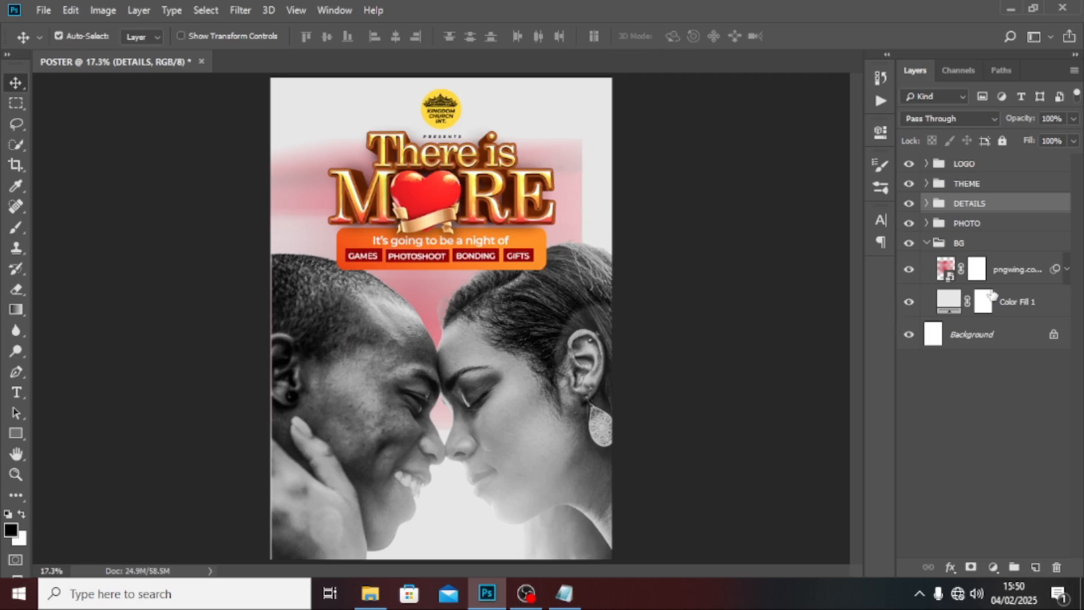
Select the layer mask of the pink image in the BG group and set up a soft 600 px brush with 0% hardness
{"action": "left_click", "coordinate": [976, 269]}
{"action": "key", "text": "b"}
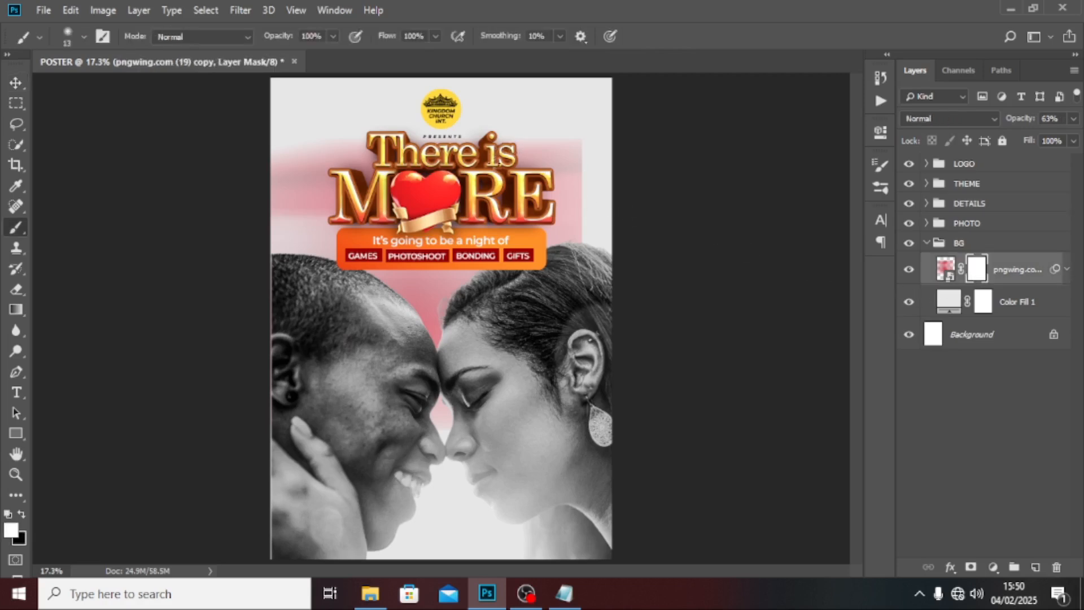
{"action": "key", "text": "bracketright"}
{"action": "key", "text": "bracketright"}
{"action": "key", "text": "bracketright"}
{"action": "key", "text": "bracketright"}
{"action": "key", "text": "bracketright"}
{"action": "key", "text": "bracketright"}
{"action": "key", "text": "bracketright"}
{"action": "key", "text": "bracketright"}
{"action": "key", "text": "bracketright"}
{"action": "key", "text": "bracketright"}
{"action": "key", "text": "bracketright"}
{"action": "key", "text": "bracketright"}
{"action": "key", "text": "bracketright"}
{"action": "key", "text": "bracketright"}
{"action": "key", "text": "bracketright"}
{"action": "left_click", "coordinate": [84, 38]}
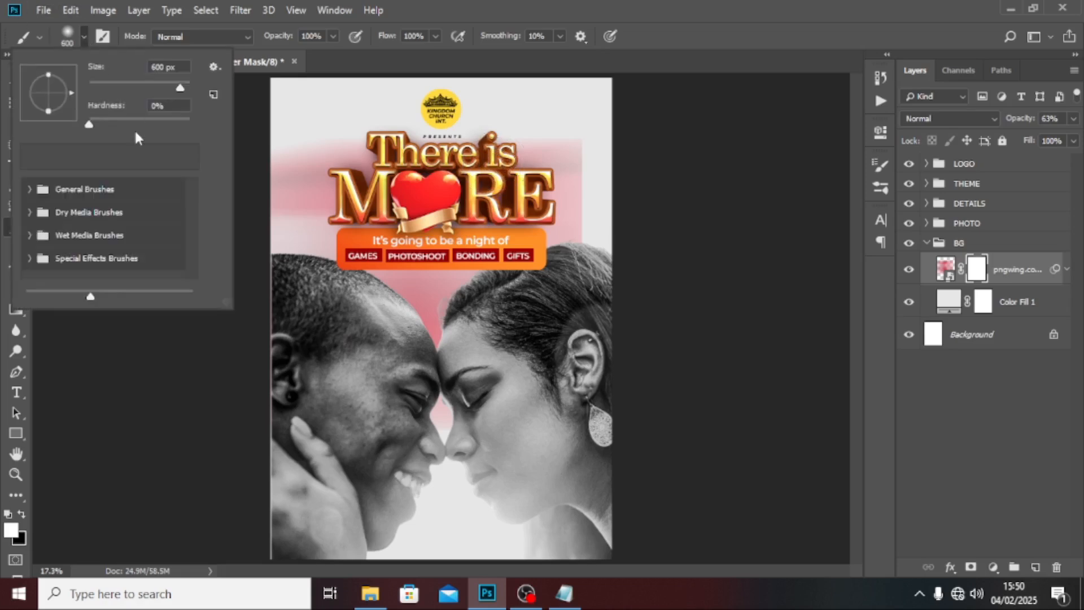
{"action": "left_click", "coordinate": [31, 190]}
{"action": "left_click", "coordinate": [55, 213]}
{"action": "left_click", "coordinate": [586, 7]}
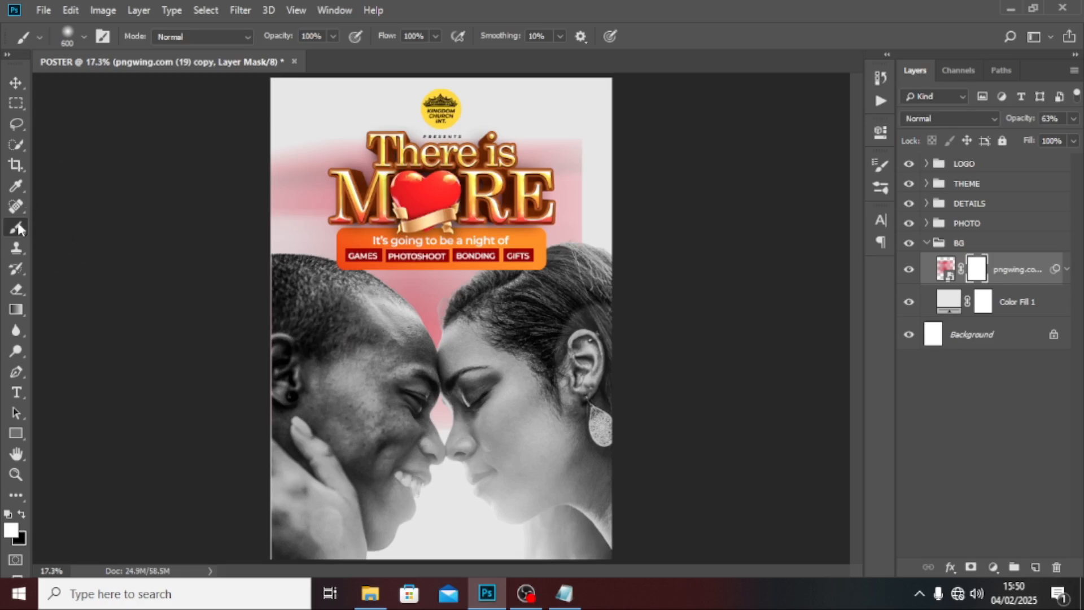
Paint black on the mask to soften the pink glow at its hard edge, between the heads and around the title, then collapse the BG group
{"action": "left_click", "coordinate": [21, 514]}
{"action": "left_click_drag", "start_coordinate": [600, 150], "coordinate": [600, 286]}
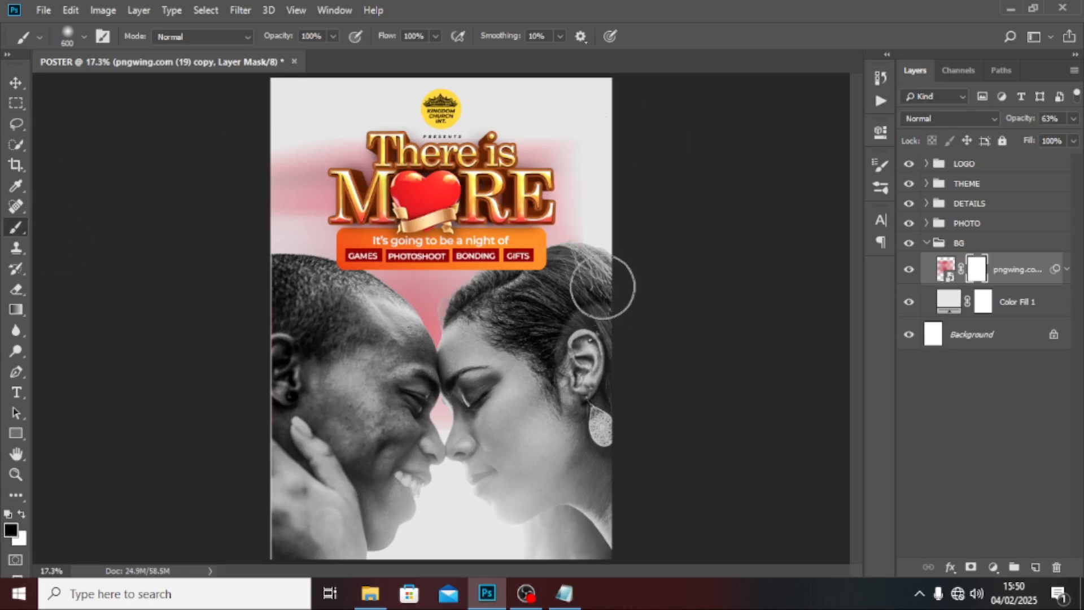
{"action": "mouse_move", "coordinate": [423, 280]}
{"action": "left_mouse_down"}
{"action": "mouse_move", "coordinate": [449, 289]}
{"action": "mouse_move", "coordinate": [452, 309]}
{"action": "mouse_move", "coordinate": [414, 323]}
{"action": "left_mouse_up"}
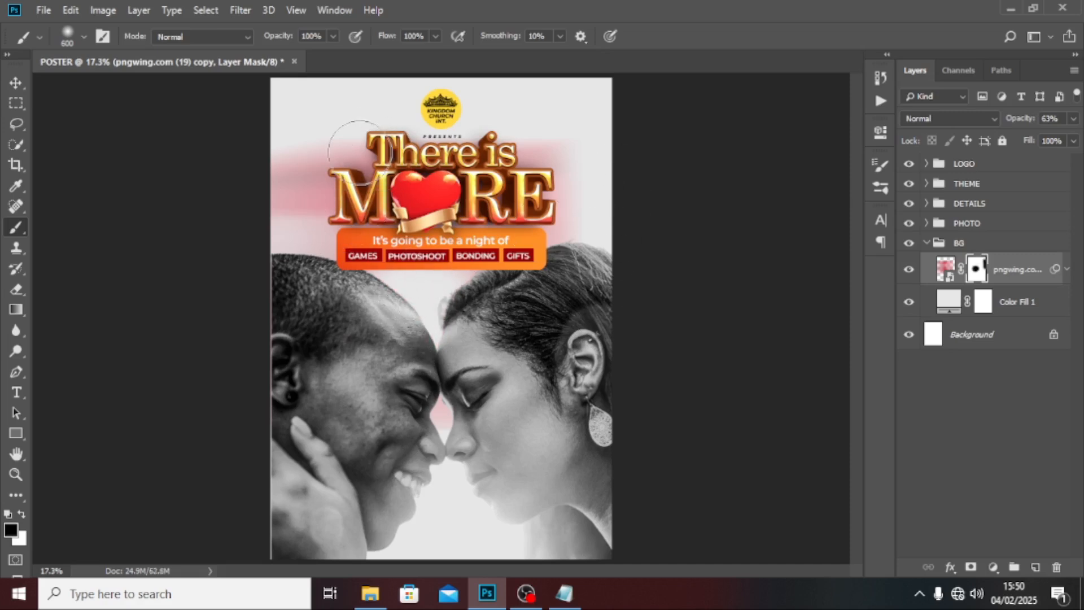
{"action": "left_click", "coordinate": [517, 158]}
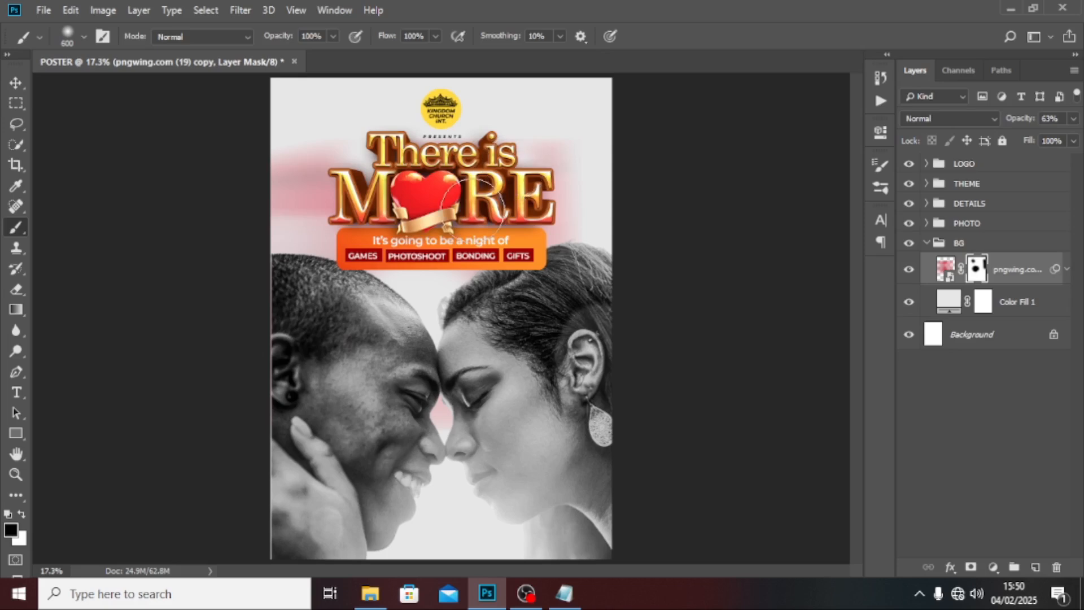
{"action": "left_click", "coordinate": [316, 184]}
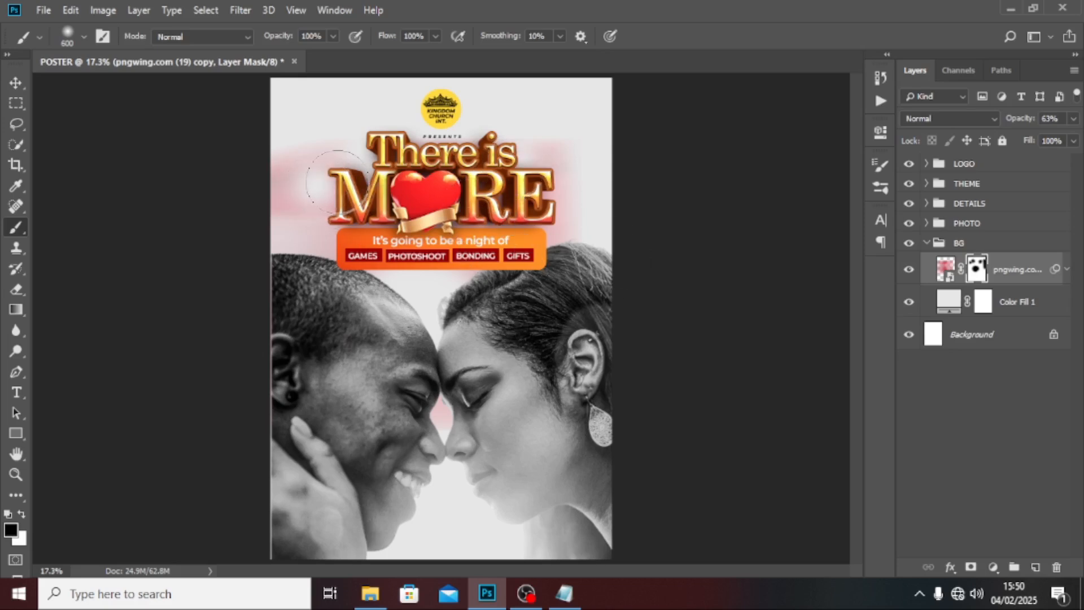
{"action": "key", "text": "ctrl+z"}
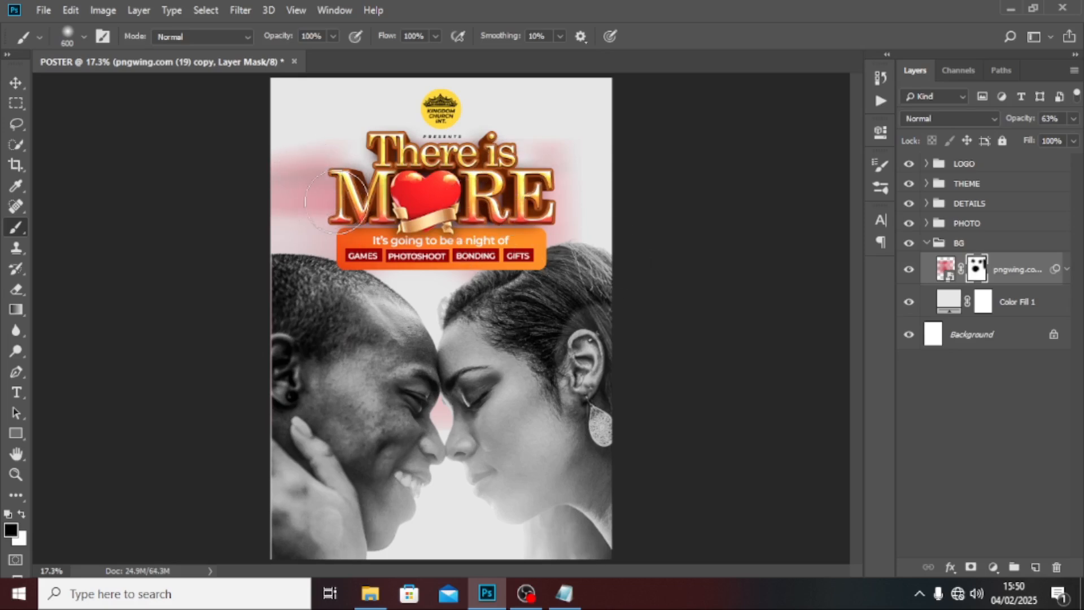
{"action": "left_click", "coordinate": [337, 202]}
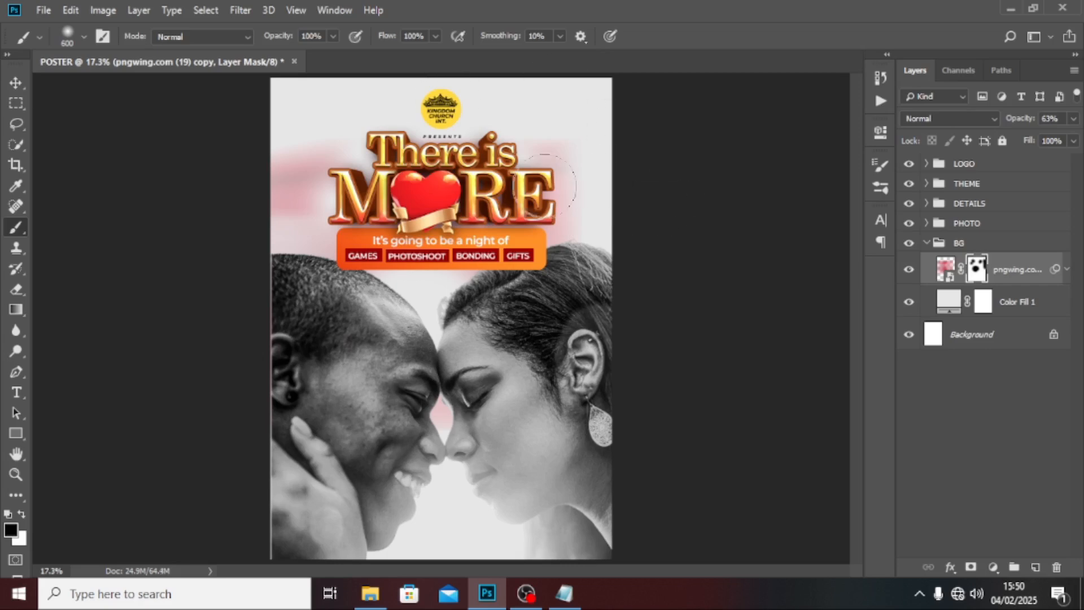
{"action": "left_click", "coordinate": [926, 244]}
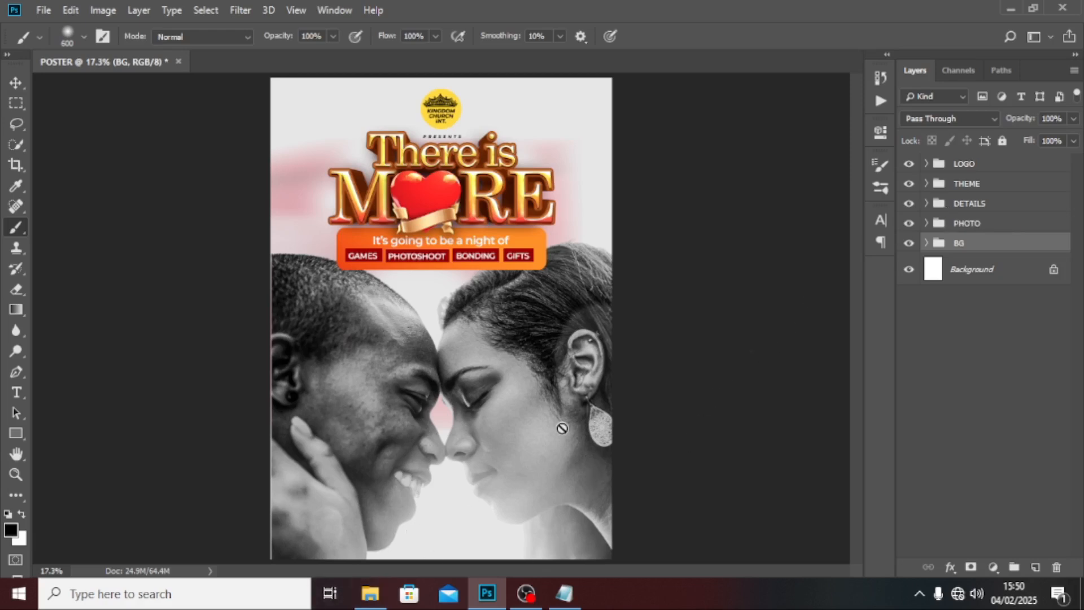
Place the HD Red Heart image from the asset folder above the LOGO group, scaled to about 6.68% and rotated about -27°
{"action": "left_click", "coordinate": [976, 165]}
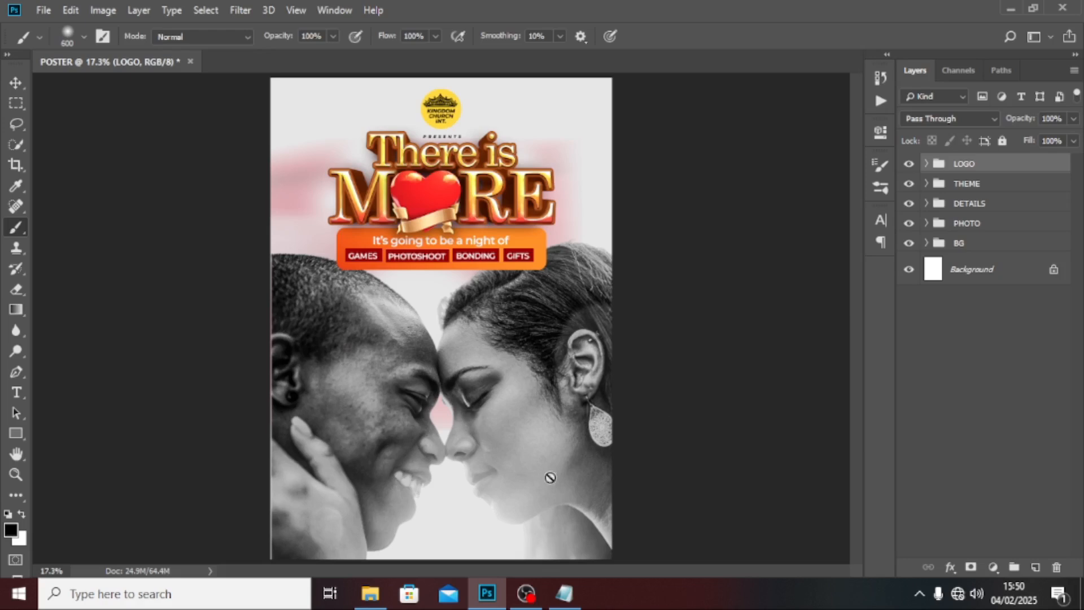
{"action": "left_click", "coordinate": [367, 598]}
{"action": "left_click", "coordinate": [178, 91]}
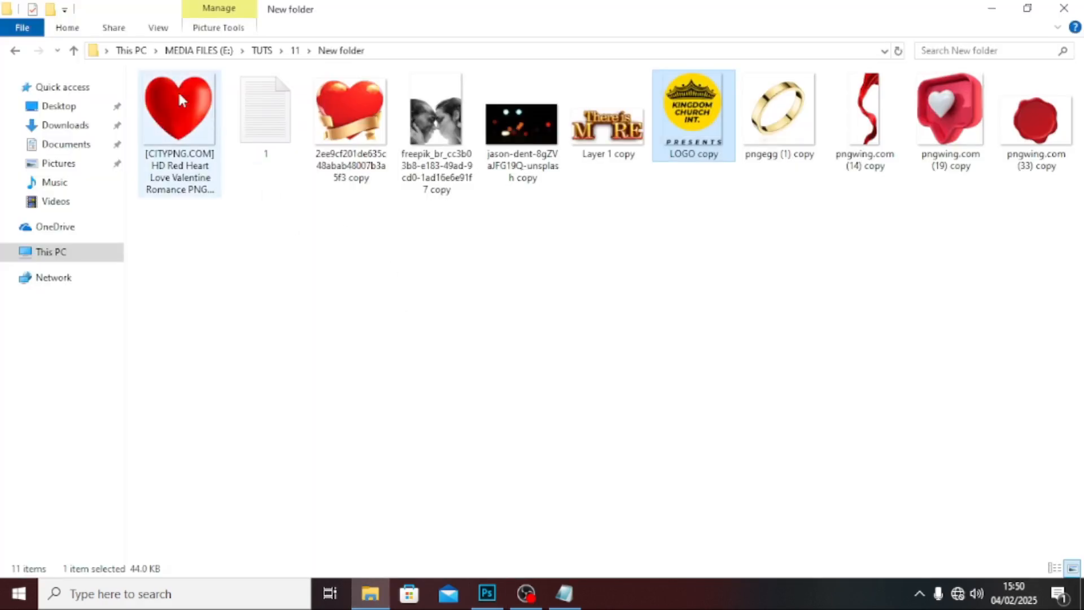
{"action": "left_click_drag", "start_coordinate": [182, 97], "coordinate": [502, 440]}
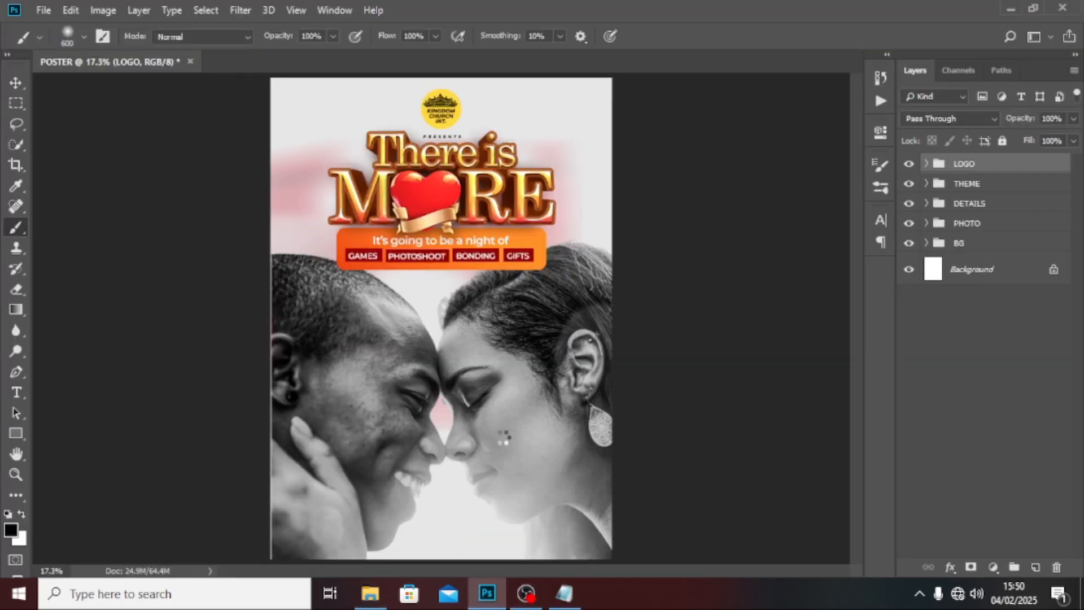
{"action": "left_click_drag", "start_coordinate": [624, 501], "coordinate": [717, 429]}
{"action": "left_click_drag", "start_coordinate": [667, 391], "coordinate": [576, 323]}
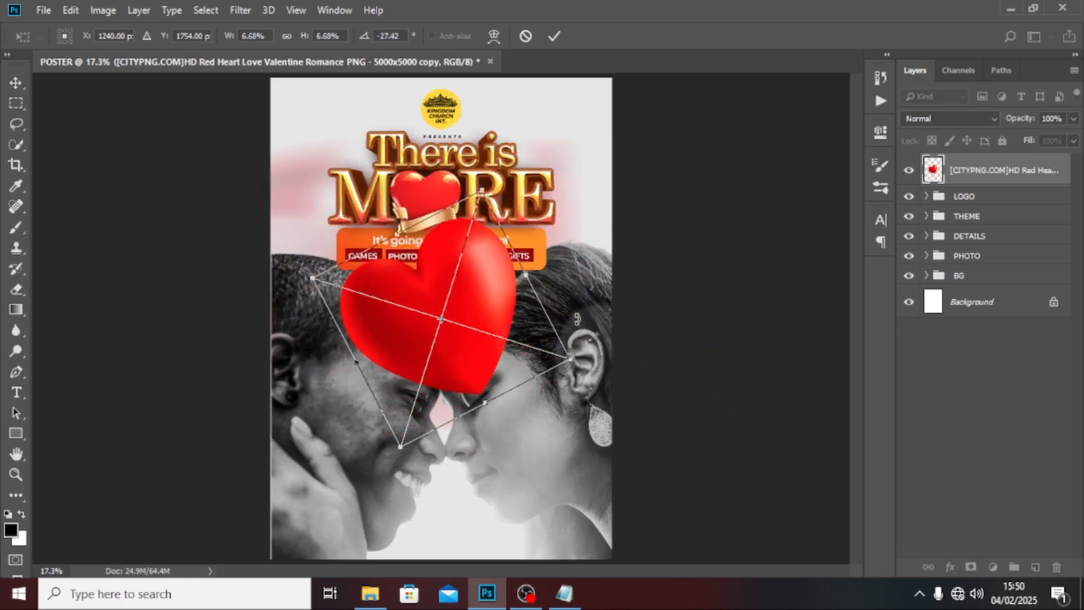
{"action": "key", "text": "b"}
Apply a Motion Blur with a 0° angle and 89 pixels distance to the red heart layer
{"action": "left_click", "coordinate": [239, 10]}
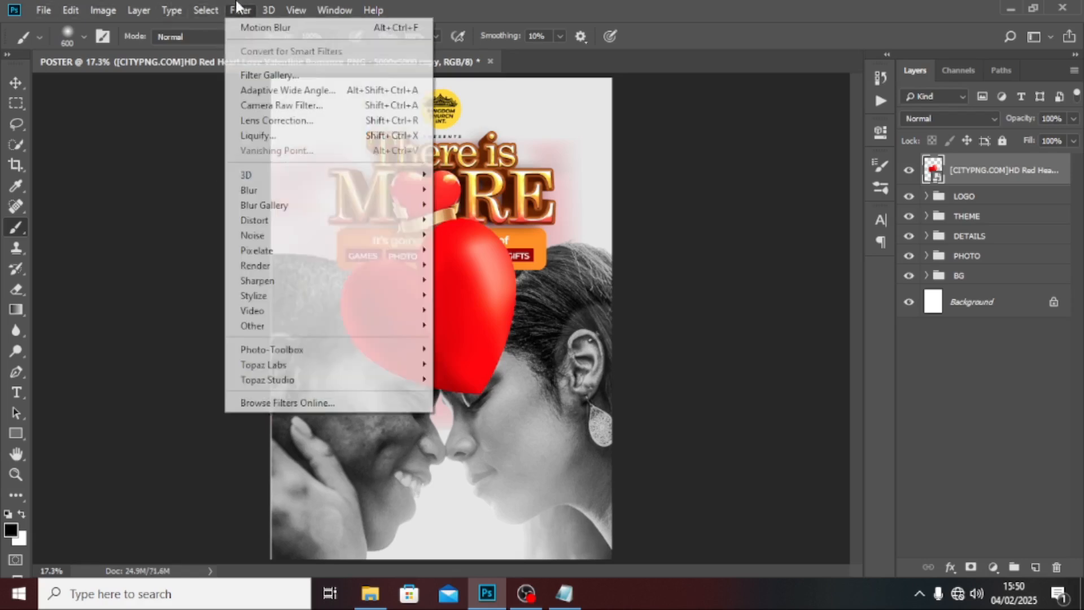
{"action": "mouse_move", "coordinate": [404, 196]}
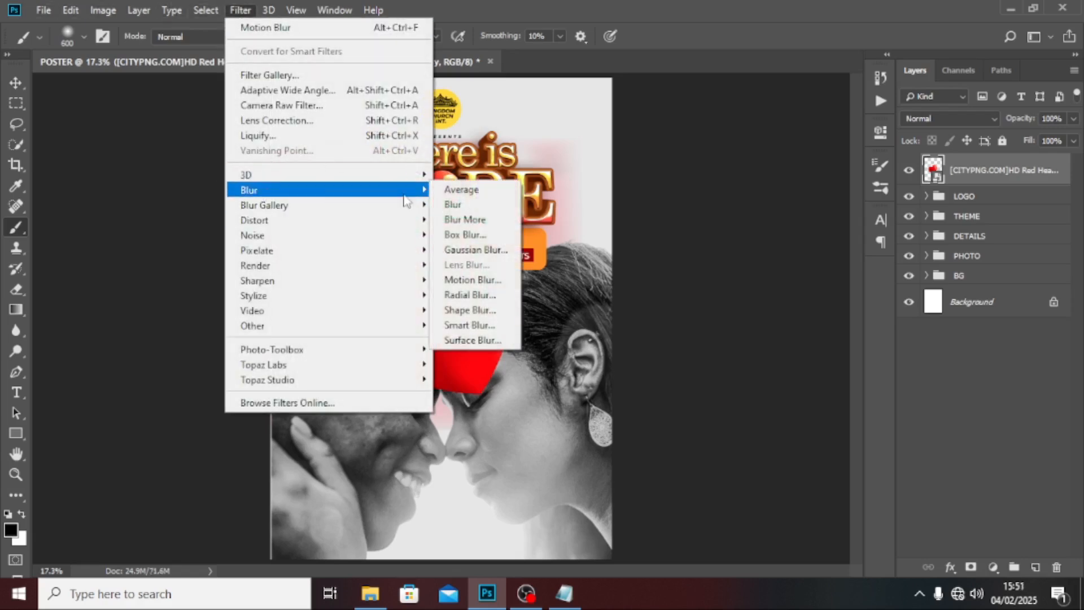
{"action": "left_click", "coordinate": [455, 279]}
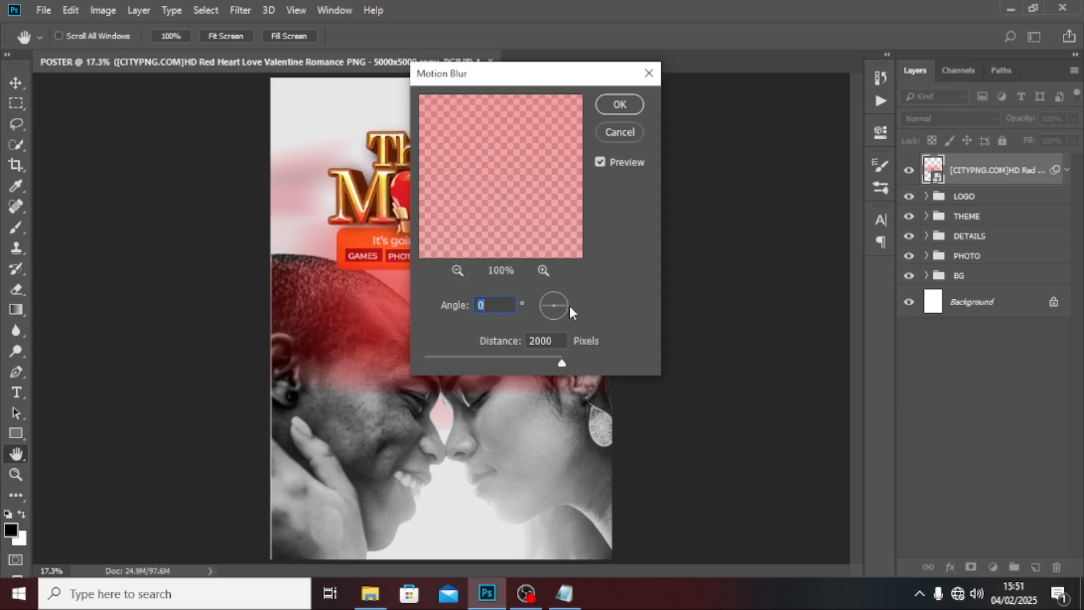
{"action": "double_click", "coordinate": [557, 341]}
{"action": "type", "text": "89"}
{"action": "left_click", "coordinate": [608, 105]}
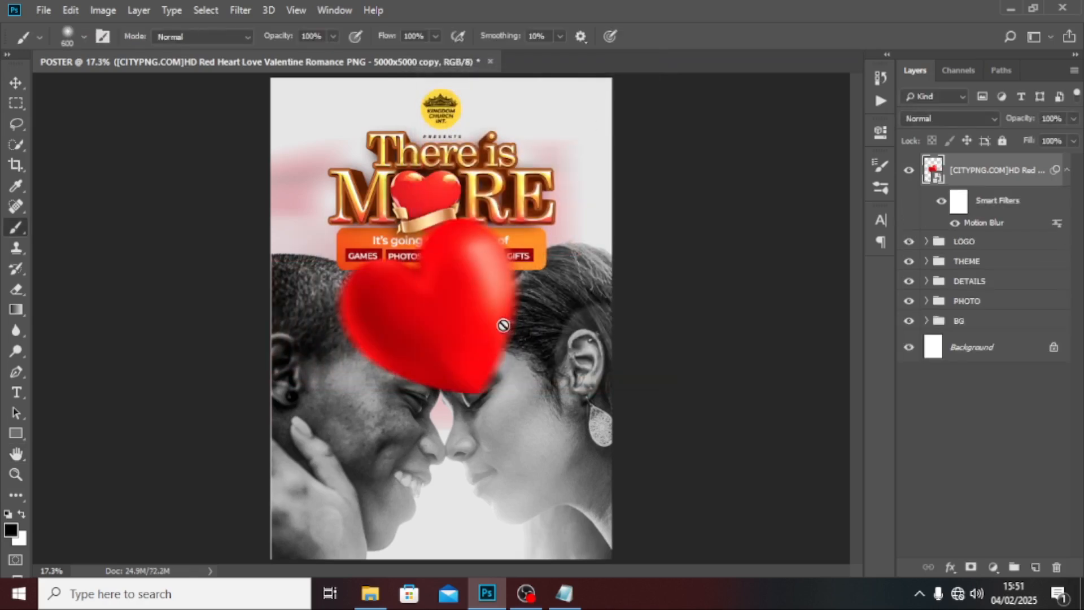
Rotate the blurred heart to about 31° and position it partly off the poster's left edge beside the man's head
{"action": "key", "text": "v"}
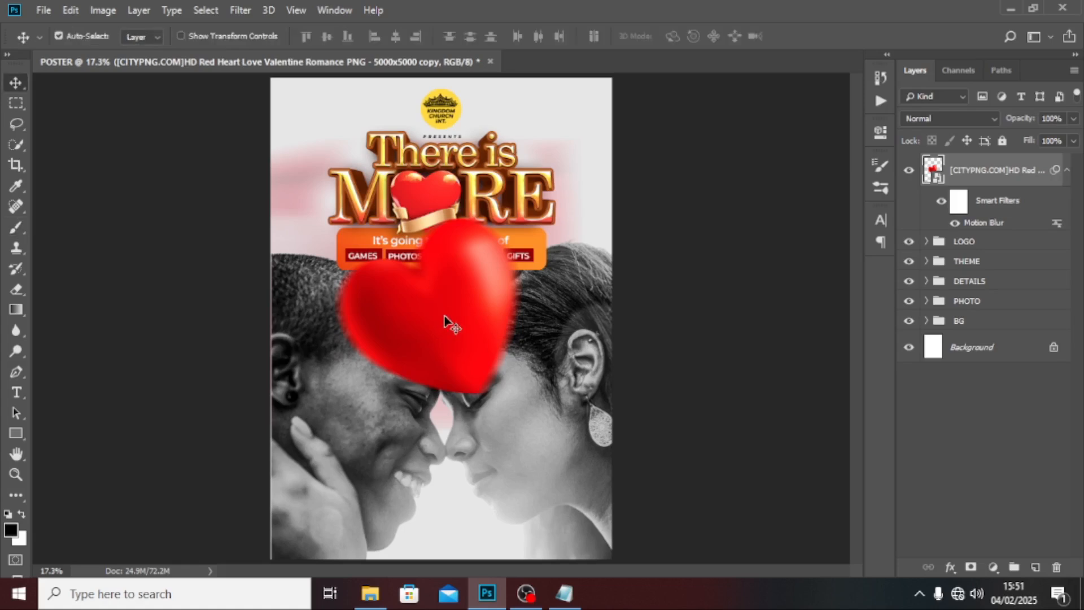
{"action": "left_click_drag", "start_coordinate": [447, 327], "coordinate": [491, 327]}
{"action": "key", "text": "ctrl+t"}
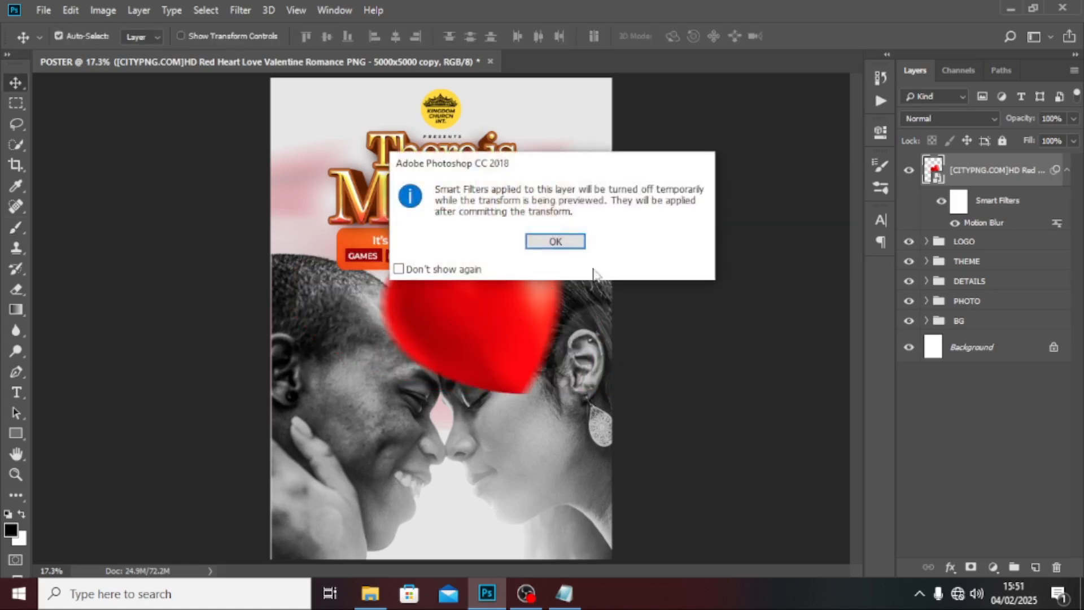
{"action": "left_click", "coordinate": [555, 241]}
{"action": "left_click_drag", "start_coordinate": [661, 159], "coordinate": [755, 364]}
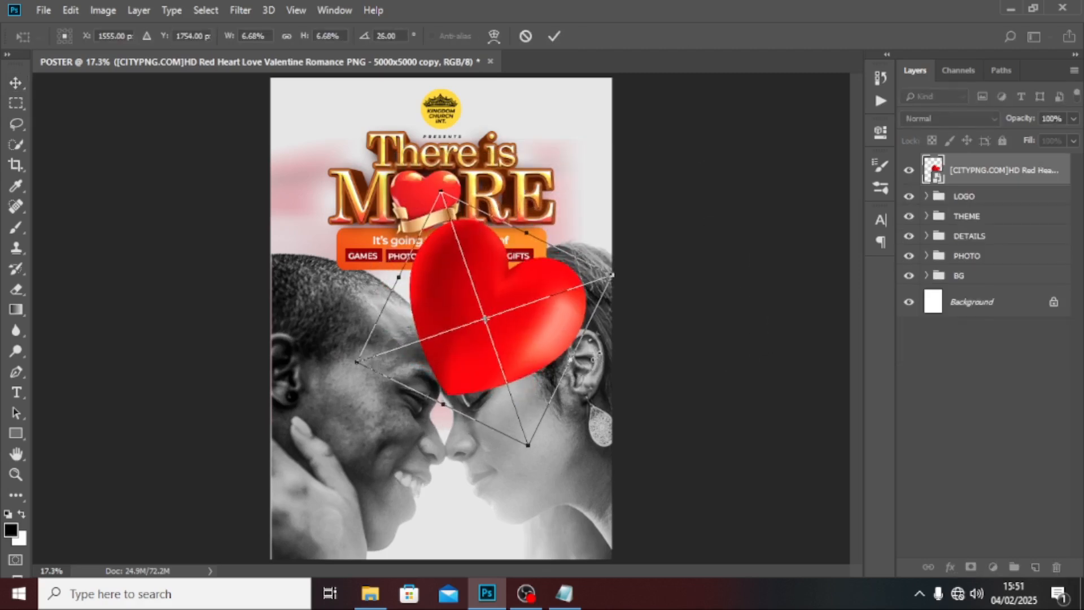
{"action": "left_click_drag", "start_coordinate": [553, 345], "coordinate": [304, 304]}
{"action": "left_click_drag", "start_coordinate": [404, 238], "coordinate": [408, 254]}
{"action": "left_click_drag", "start_coordinate": [309, 286], "coordinate": [320, 288]}
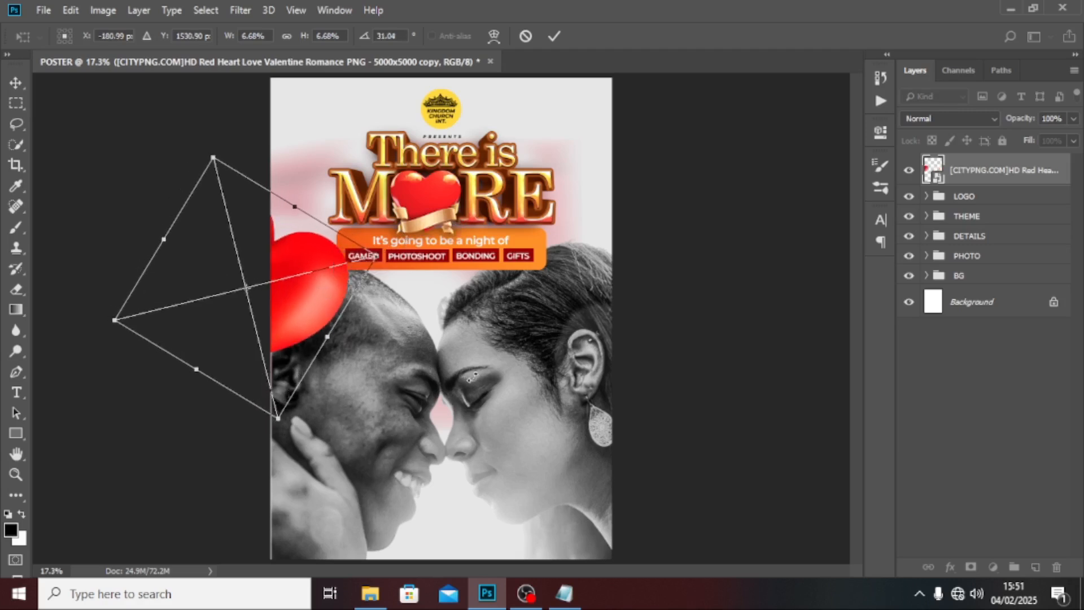
{"action": "key", "text": "Return"}
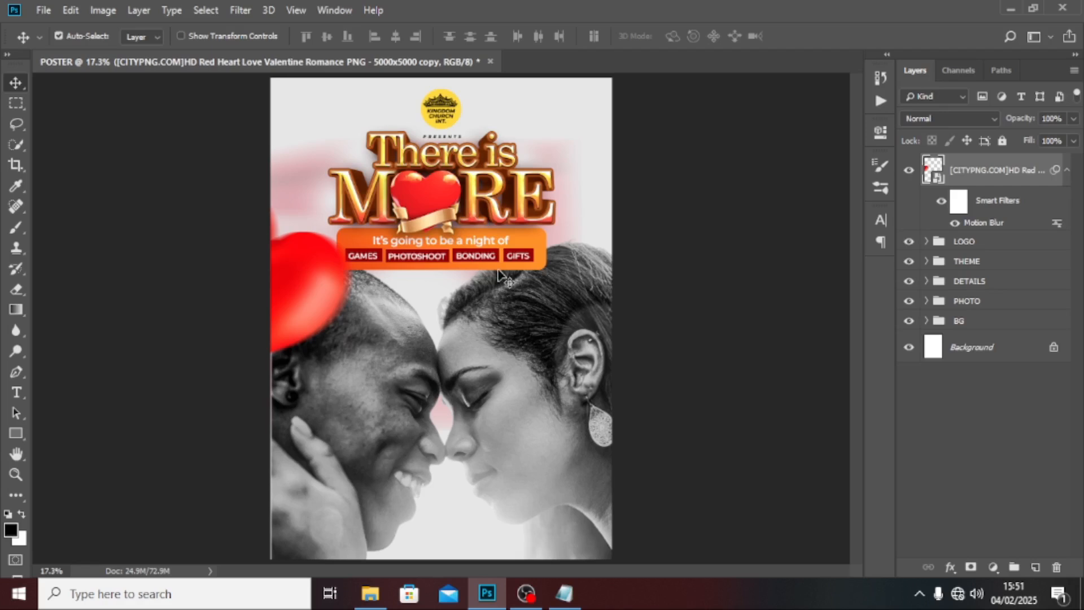
Duplicate the blurred heart, try dragging the copy towards the poster's lower right, and undo the accidental move of the couple photo
{"action": "key", "text": "ctrl+j"}
{"action": "left_click_drag", "start_coordinate": [298, 296], "coordinate": [634, 547]}
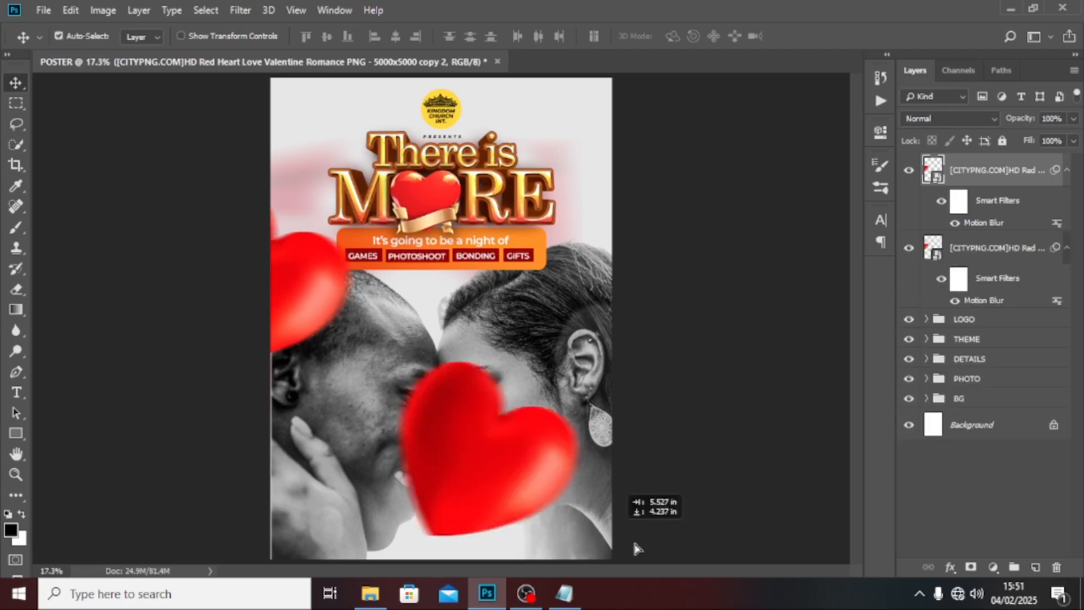
{"action": "key", "text": "ctrl+z"}
{"action": "left_click_drag", "start_coordinate": [307, 290], "coordinate": [721, 530]}
{"action": "left_click_drag", "start_coordinate": [578, 447], "coordinate": [579, 480]}
{"action": "key", "text": "ctrl+z"}
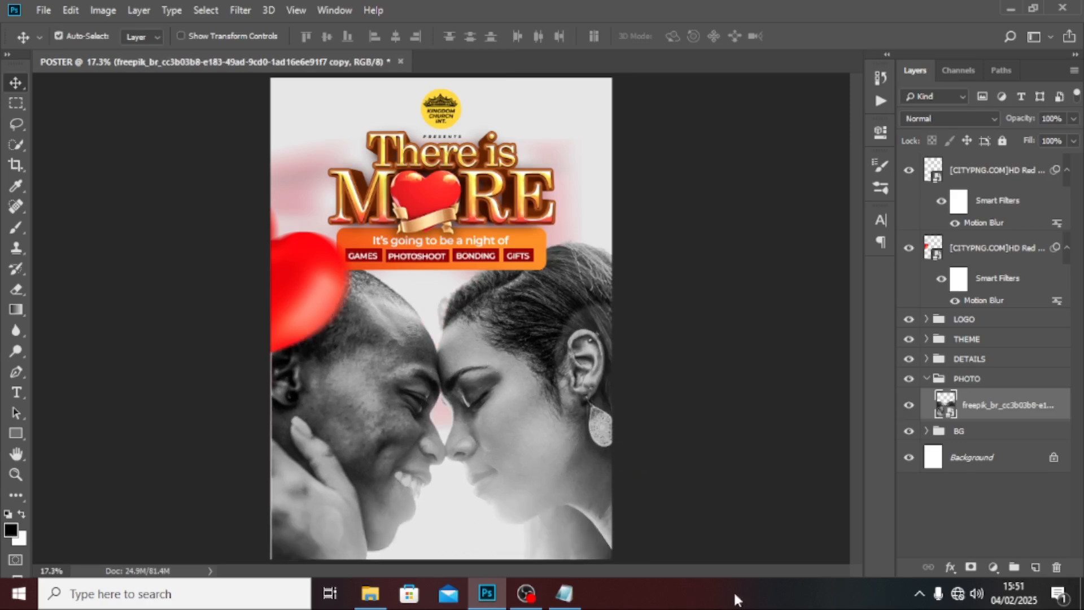
Collapse the PHOTO group and the smart filter lists of both heart layers, keeping the heart copy selected
{"action": "left_click", "coordinate": [962, 254]}
{"action": "left_click", "coordinate": [926, 379]}
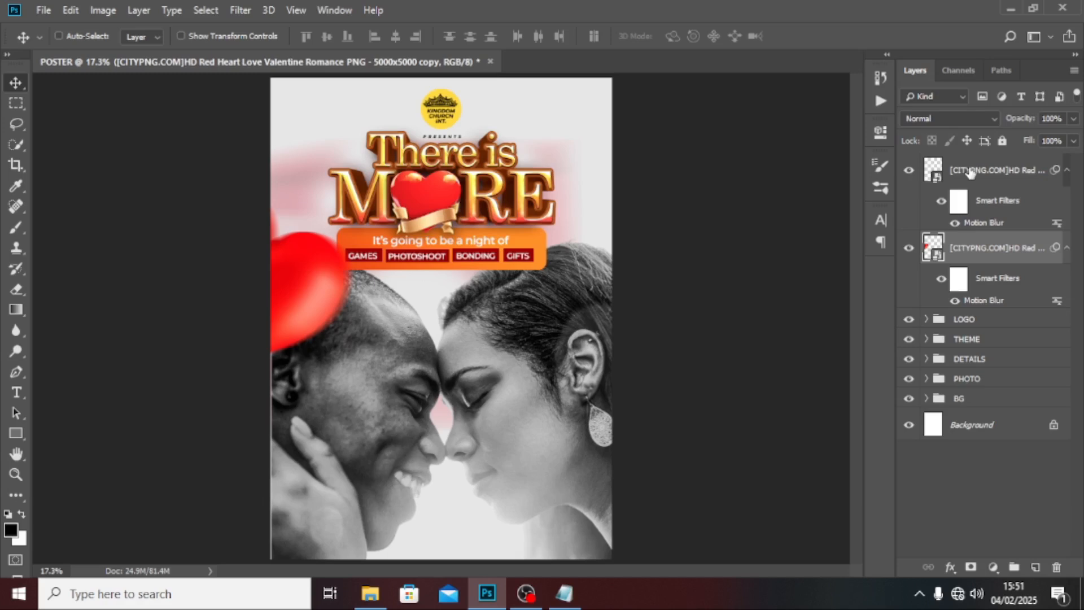
{"action": "left_click", "coordinate": [1041, 172]}
{"action": "left_click", "coordinate": [1066, 171]}
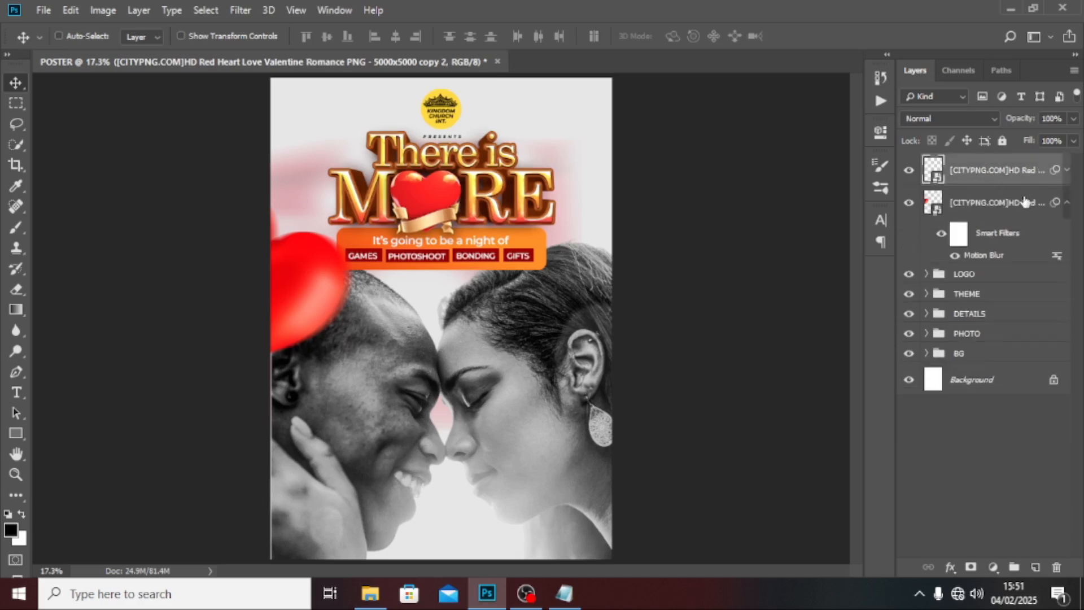
{"action": "left_click", "coordinate": [1067, 202]}
Scale the heart copy to about 4.1% and tuck it partly off the poster's bottom-right corner
{"action": "left_click_drag", "start_coordinate": [355, 308], "coordinate": [531, 491]}
{"action": "key", "text": "ctrl+t"}
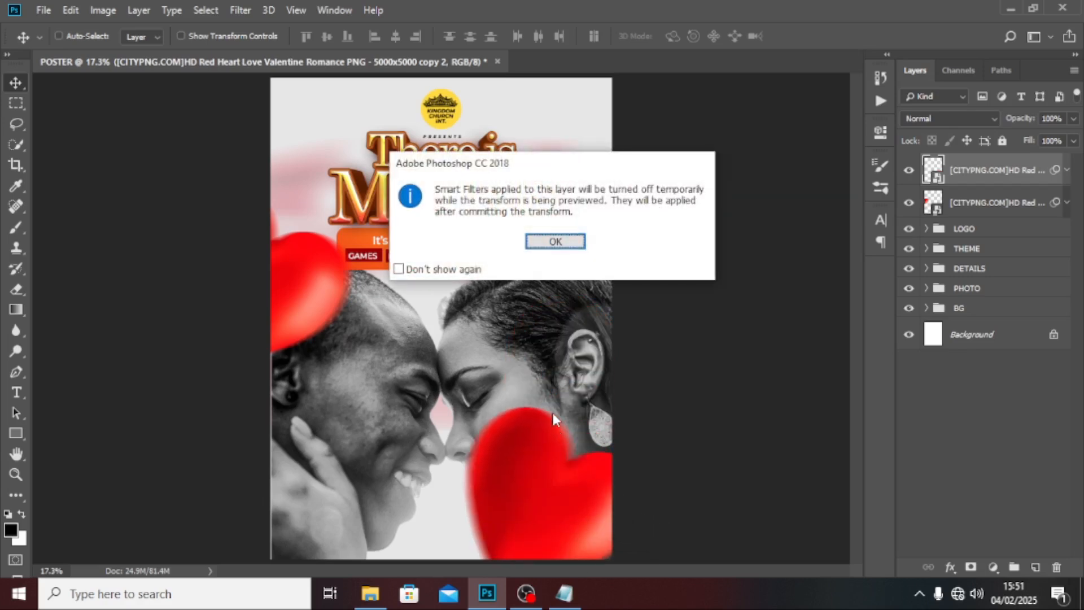
{"action": "left_click", "coordinate": [555, 241]}
{"action": "left_click_drag", "start_coordinate": [510, 385], "coordinate": [503, 426]}
{"action": "key", "text": "Return"}
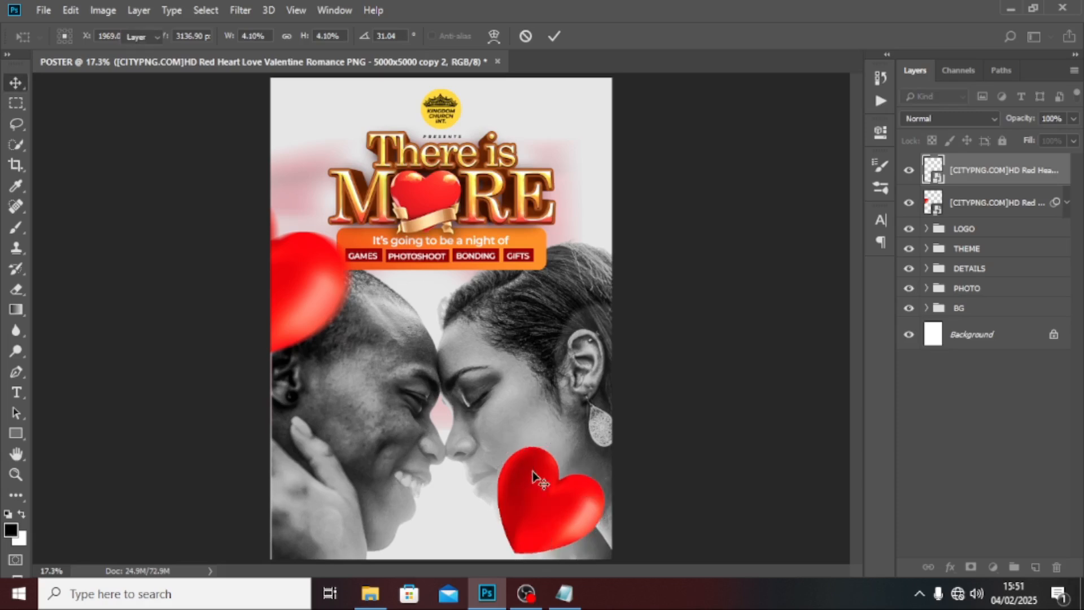
{"action": "left_click_drag", "start_coordinate": [533, 471], "coordinate": [609, 542]}
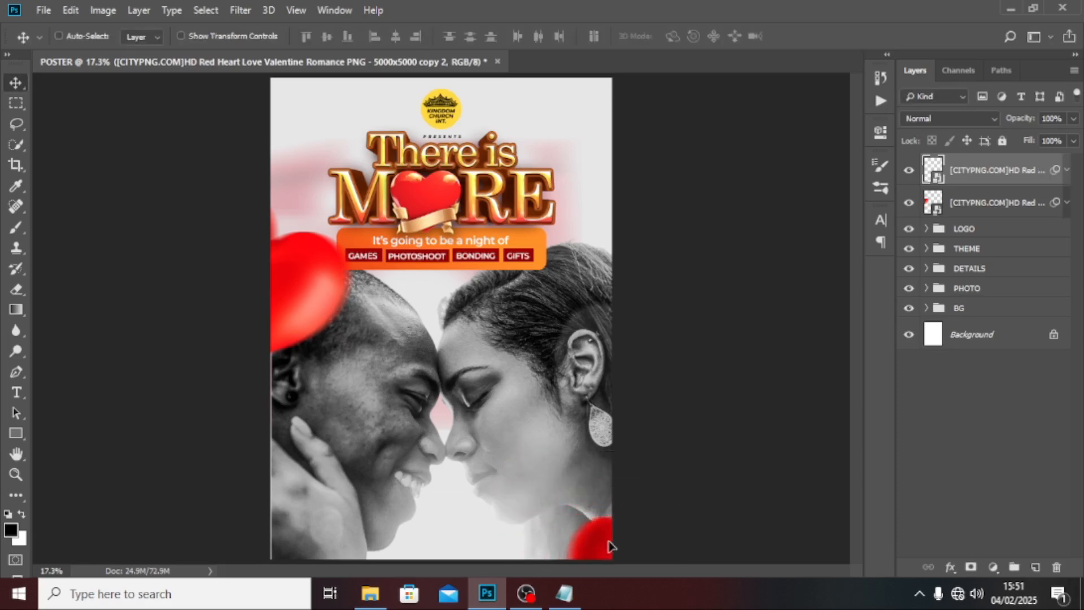
Duplicate the corner heart, scale the copy to about 1.27%, rotate it about -28° and place it between the heads below the orange rectangle
{"action": "key", "text": "ctrl+j"}
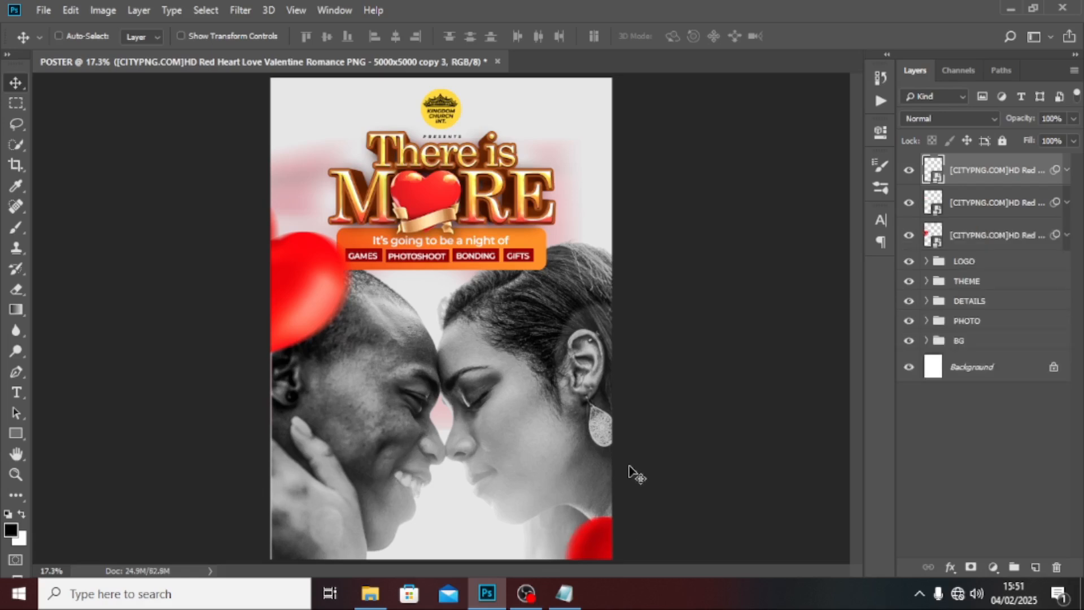
{"action": "left_click_drag", "start_coordinate": [576, 546], "coordinate": [425, 257]}
{"action": "key", "text": "ctrl+t"}
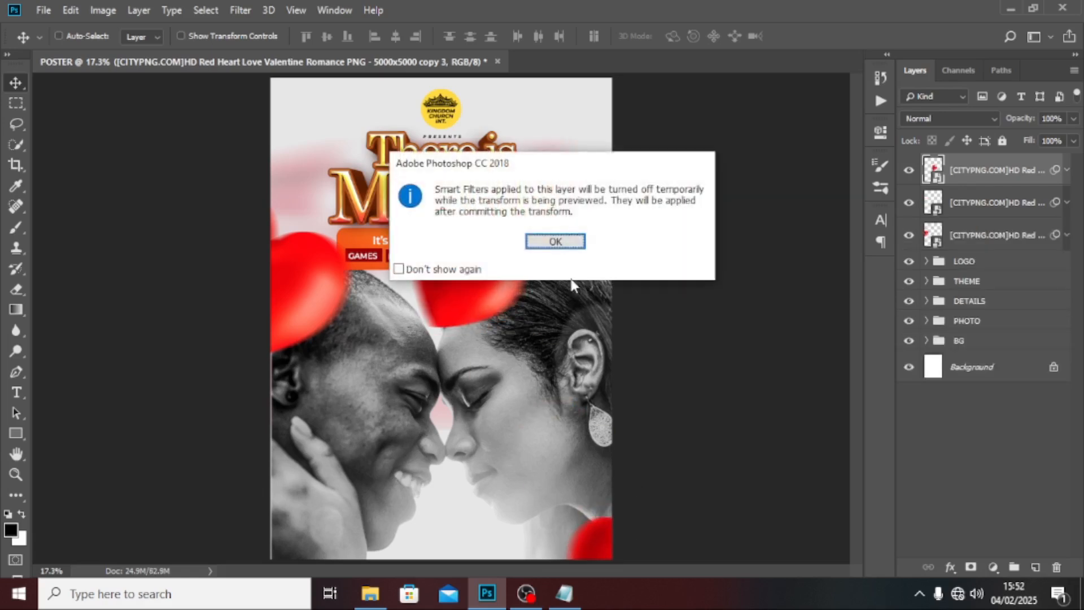
{"action": "left_click", "coordinate": [557, 242]}
{"action": "left_click_drag", "start_coordinate": [540, 262], "coordinate": [485, 276]}
{"action": "left_click_drag", "start_coordinate": [513, 338], "coordinate": [524, 276]}
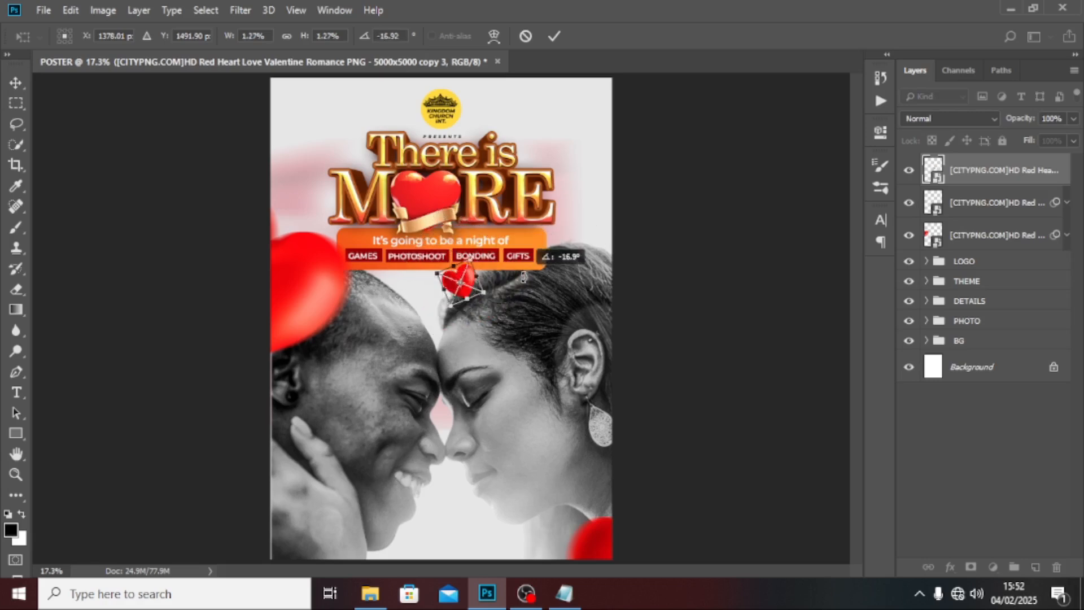
{"action": "key", "text": "Return"}
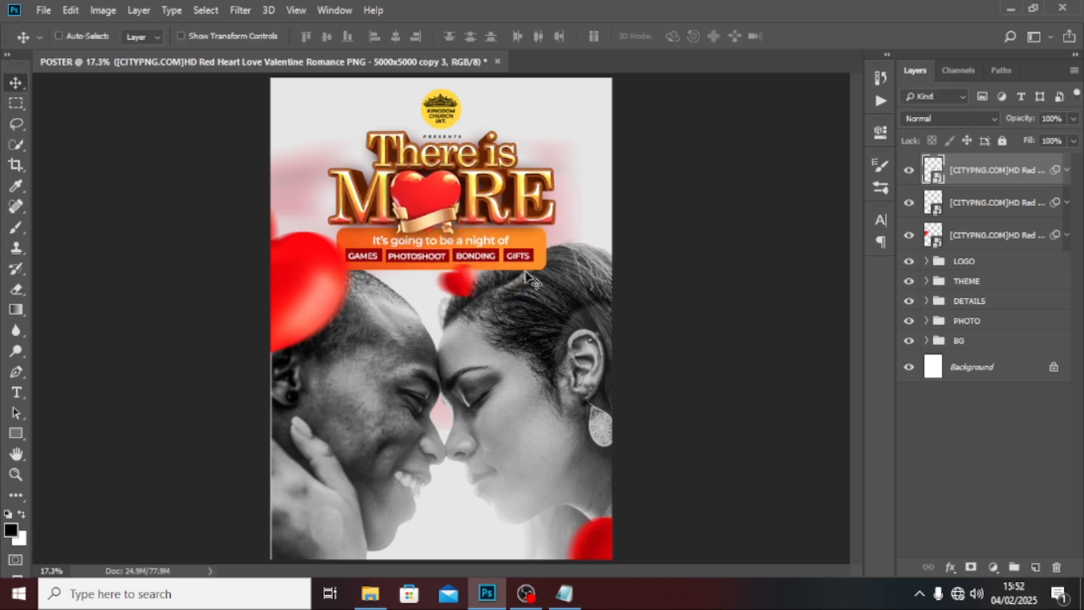
{"action": "left_click_drag", "start_coordinate": [456, 287], "coordinate": [427, 299]}
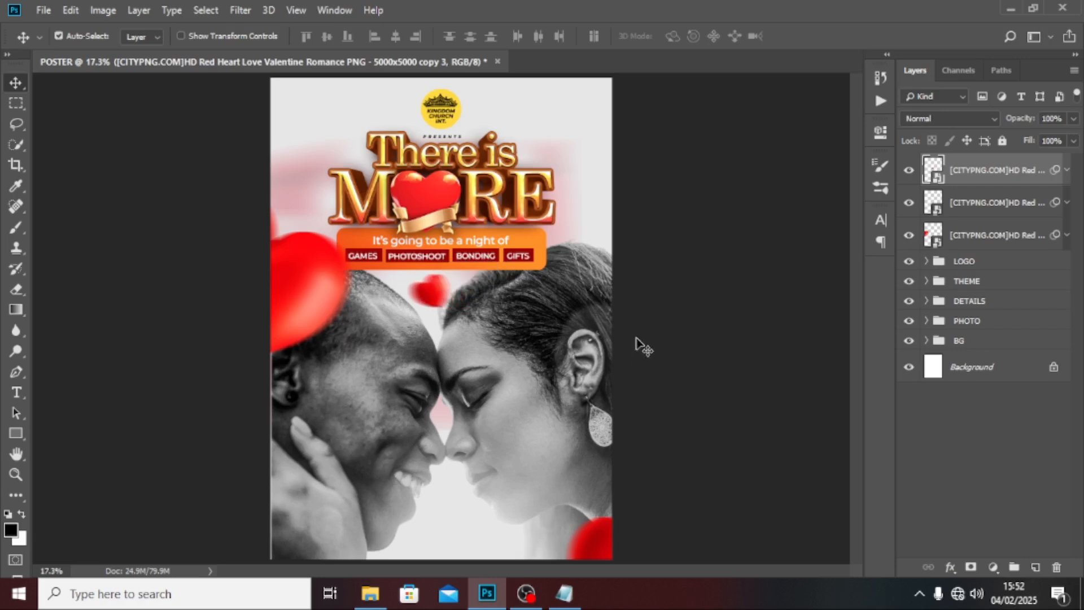
Duplicate the small heart between the heads and position the copy near the poster's top-left corner
{"action": "key", "text": "ctrl+j"}
{"action": "key", "text": "ctrl+t"}
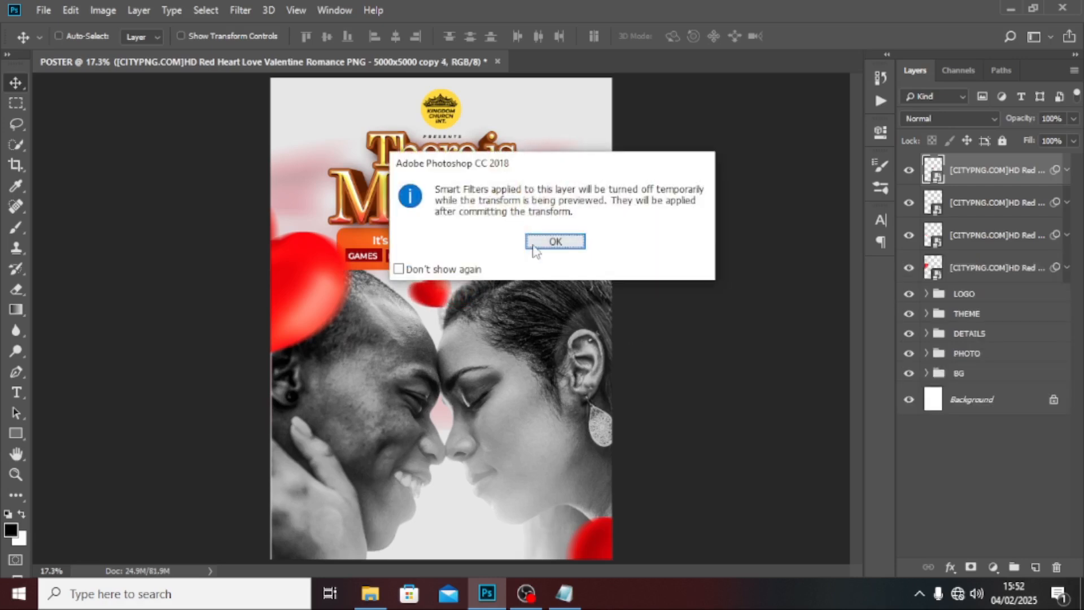
{"action": "left_click", "coordinate": [552, 308]}
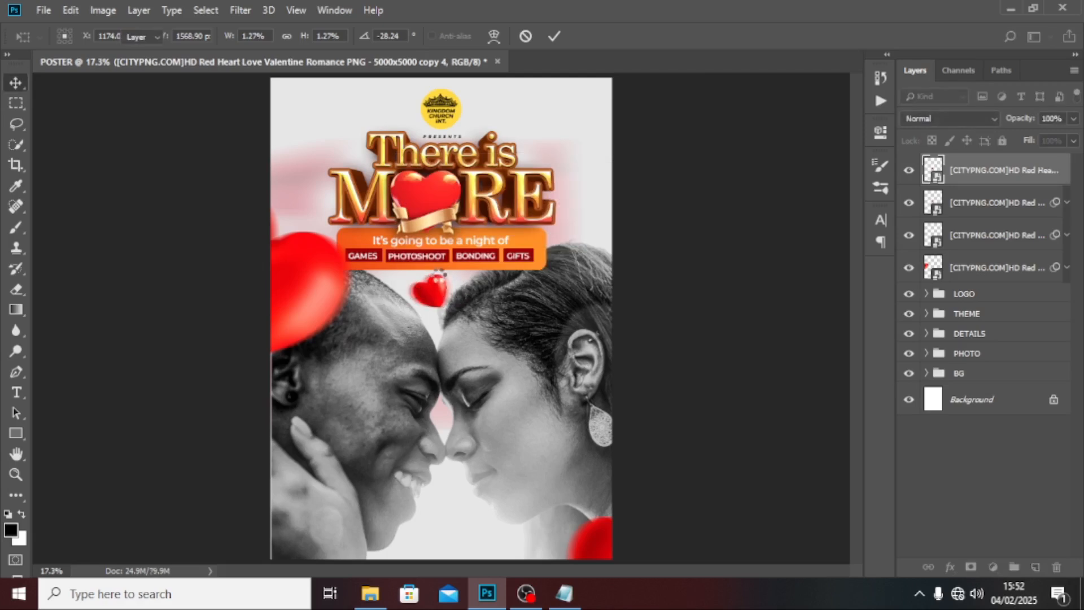
{"action": "key", "text": "Return"}
{"action": "left_click_drag", "start_coordinate": [432, 291], "coordinate": [310, 109]}
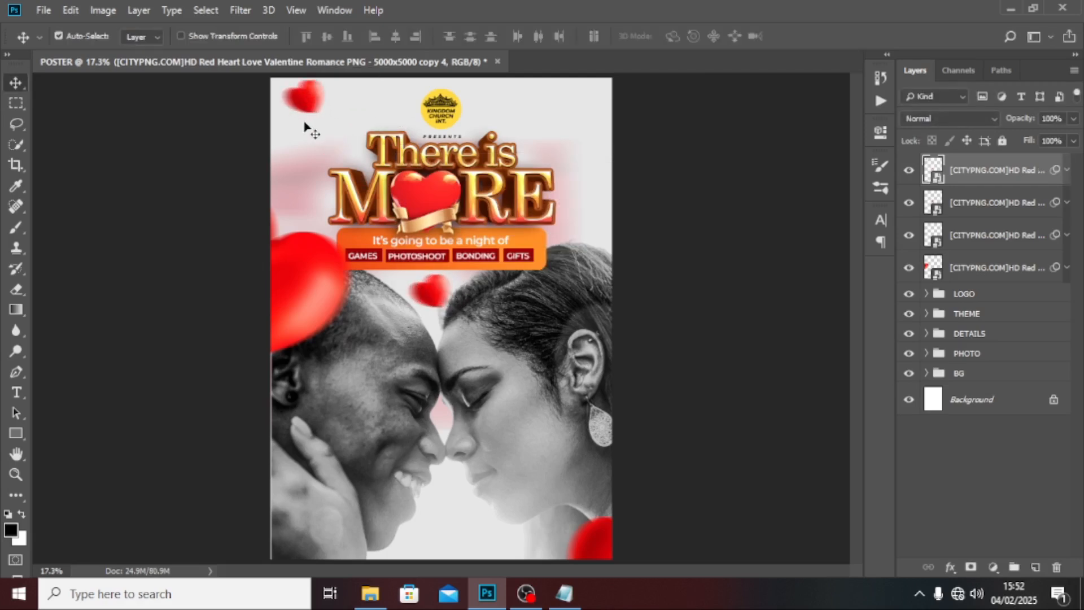
{"action": "key", "text": "ctrl+t"}
{"action": "left_click", "coordinate": [534, 237]}
{"action": "left_click_drag", "start_coordinate": [464, 153], "coordinate": [352, 204]}
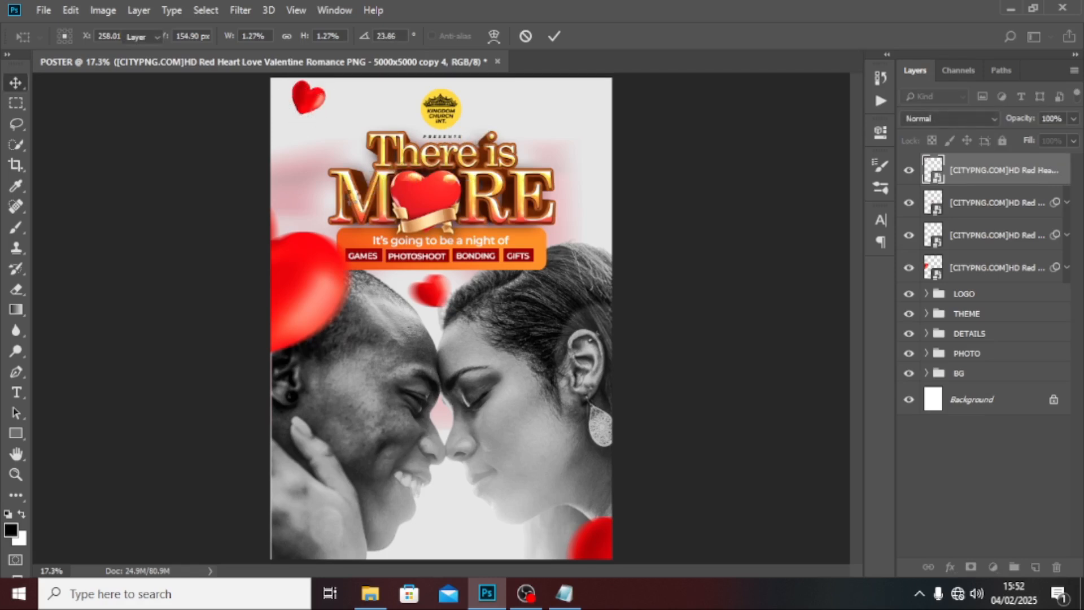
{"action": "key", "text": "Return"}
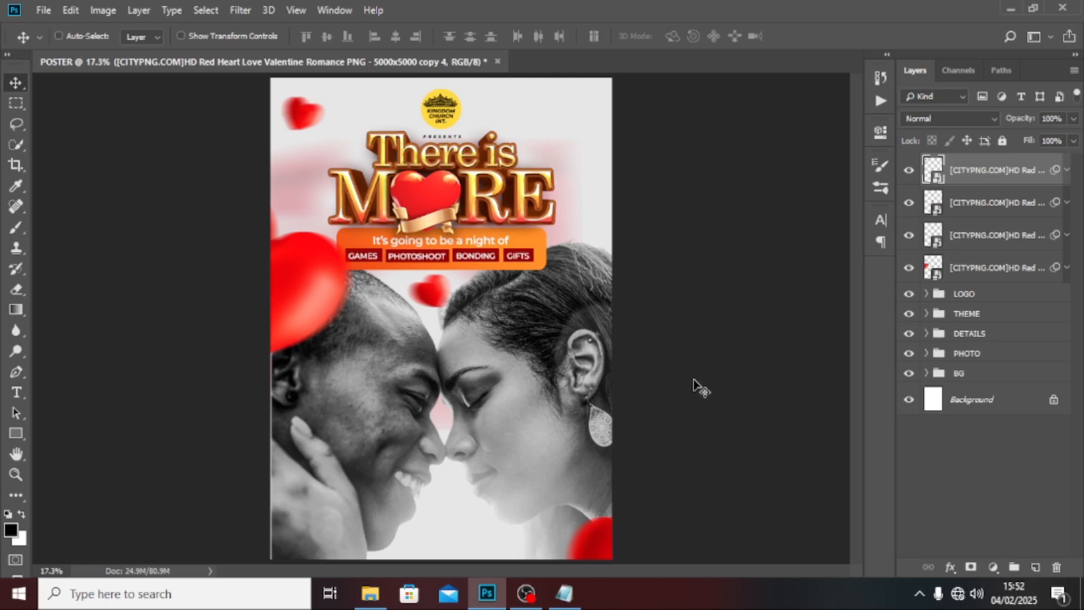
Place the gold ring image "pngegg (1) copy" from the asset folder, enlarged and positioned partly off the poster's top-left corner
{"action": "left_click", "coordinate": [370, 592]}
{"action": "left_click_drag", "start_coordinate": [752, 113], "coordinate": [441, 319]}
{"action": "left_click_drag", "start_coordinate": [476, 357], "coordinate": [563, 479]}
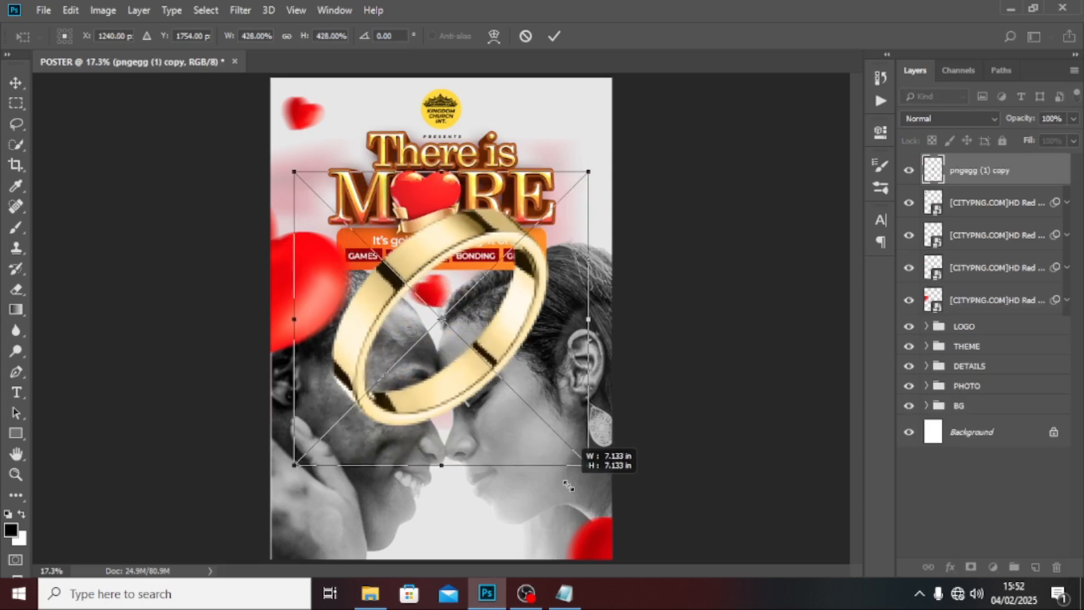
{"action": "left_click_drag", "start_coordinate": [519, 324], "coordinate": [335, 128]}
{"action": "key", "text": "Return"}
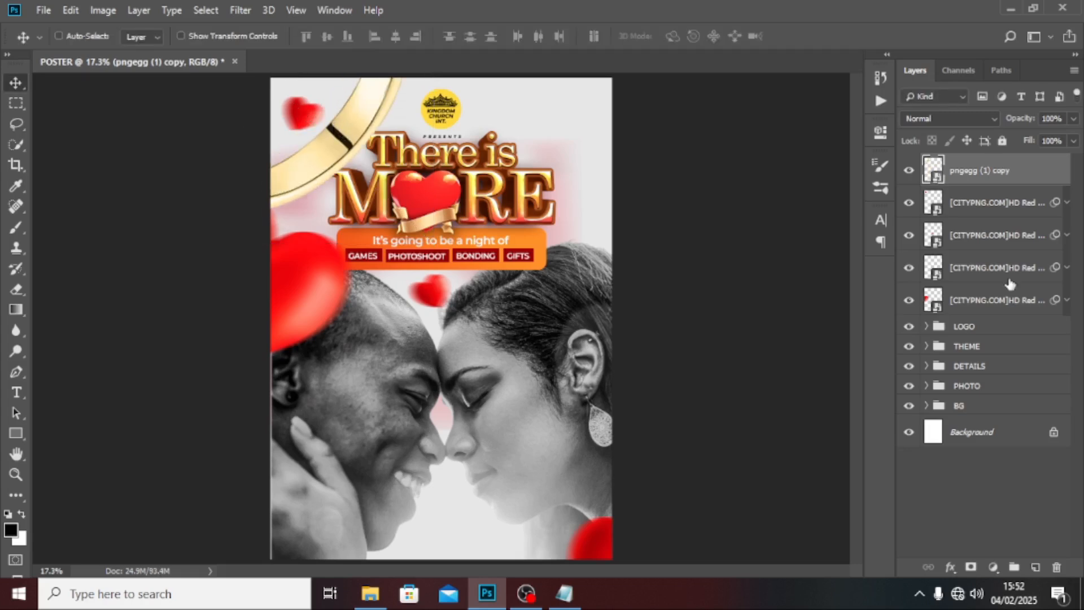
Apply a Motion Blur to the gold ring at 0° angle and 106 pixels distance, and nudge the ring slightly upward
{"action": "left_click", "coordinate": [240, 10]}
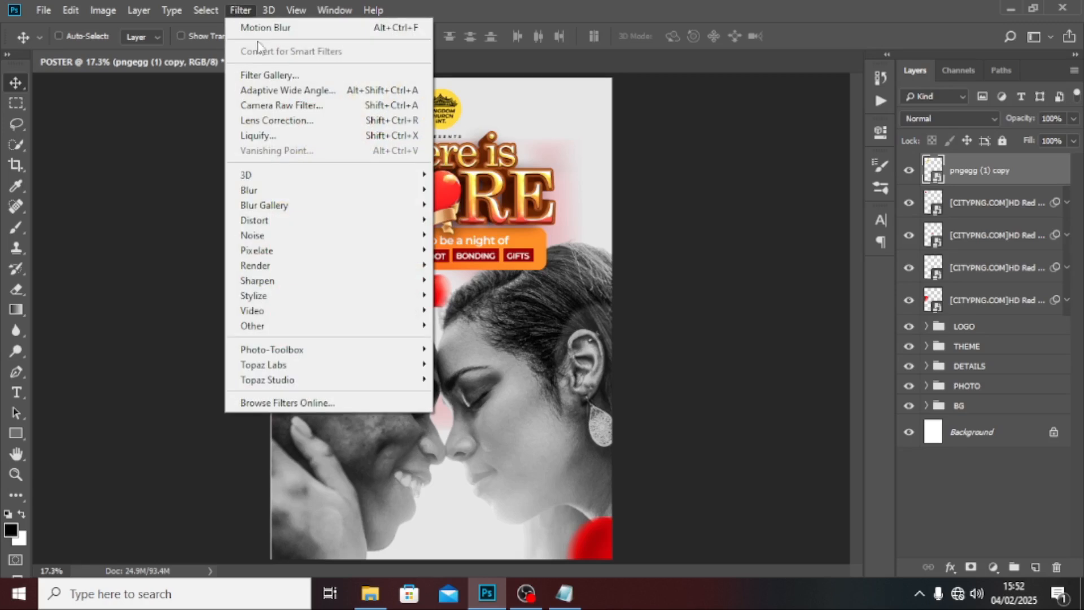
{"action": "mouse_move", "coordinate": [395, 190]}
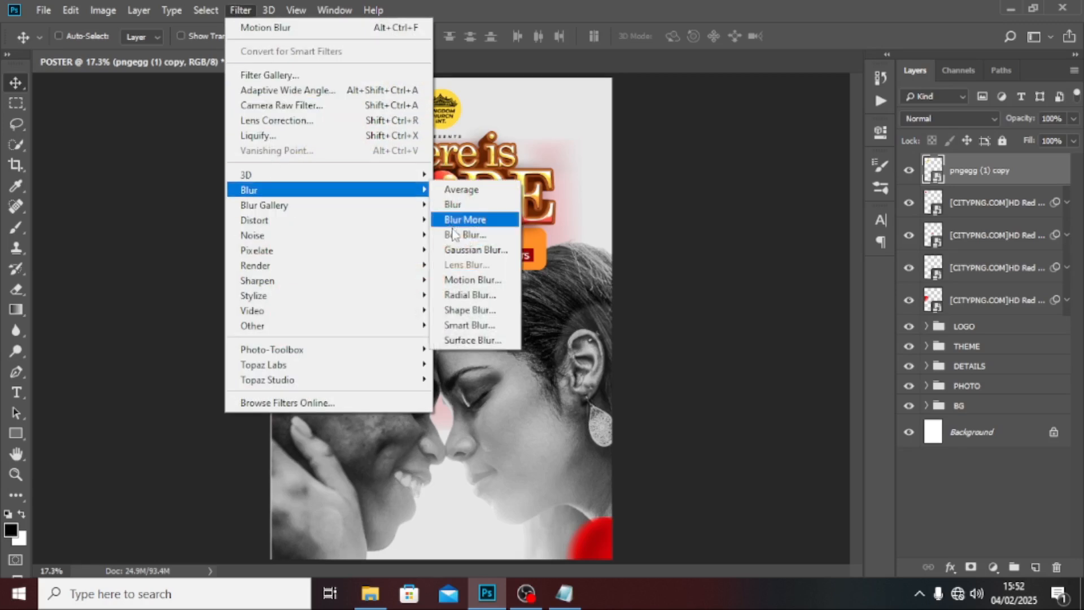
{"action": "left_click", "coordinate": [467, 282]}
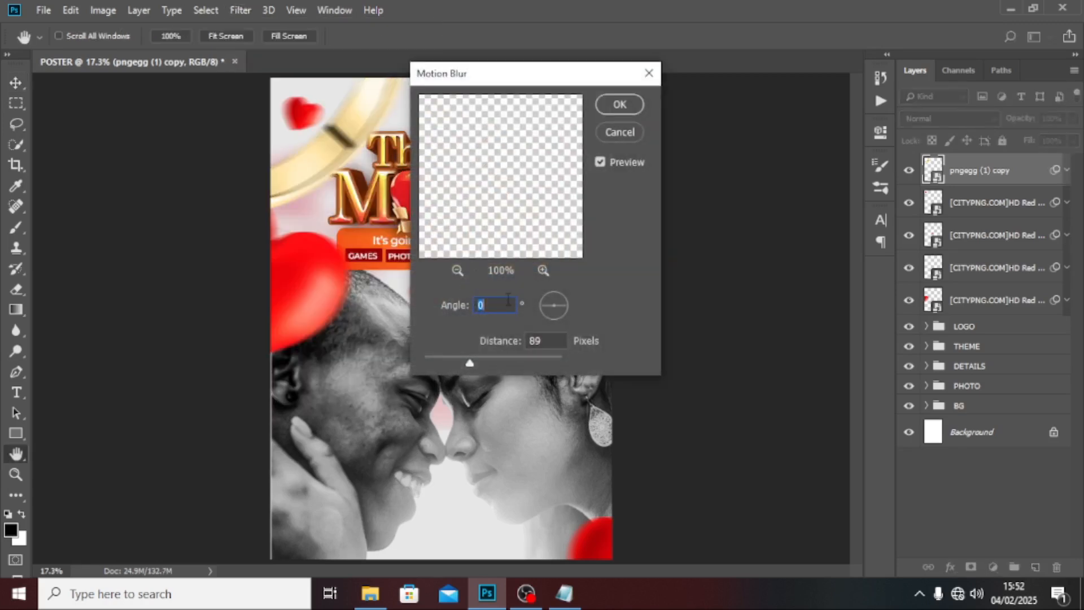
{"action": "key", "text": "Tab"}
{"action": "type", "text": "106"}
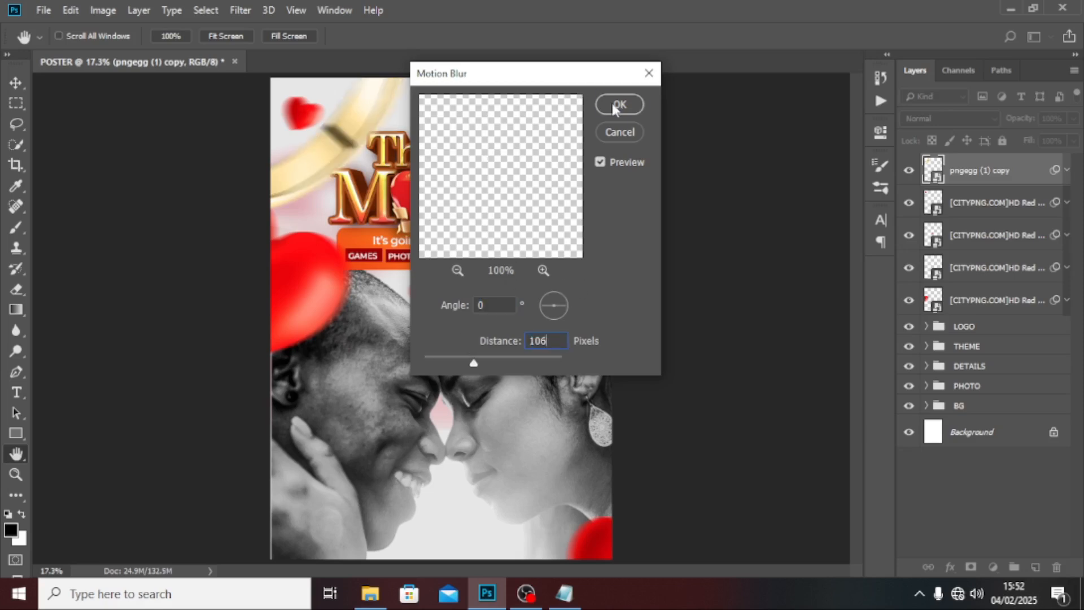
{"action": "left_click", "coordinate": [615, 106]}
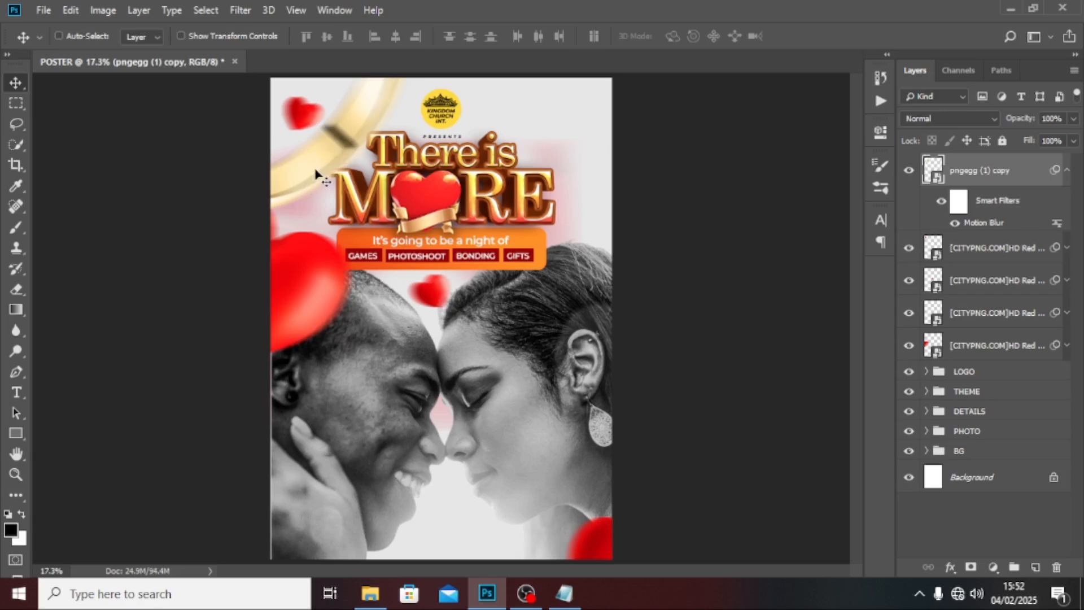
{"action": "left_click_drag", "start_coordinate": [287, 161], "coordinate": [287, 153]}
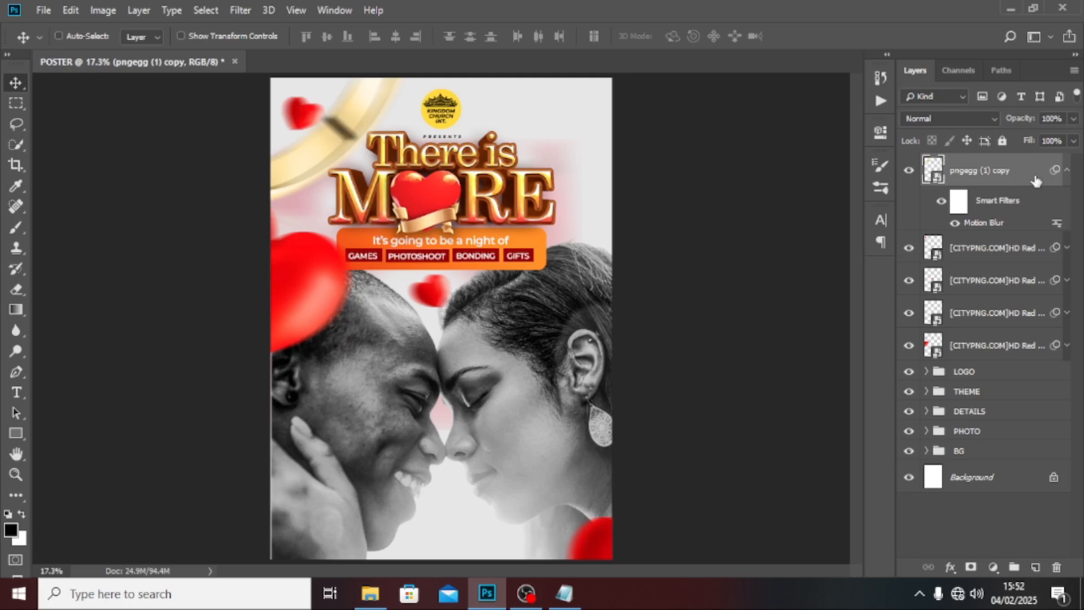
Group the ring layer with the four red heart layers and name the group MOTIONS
{"action": "left_click", "coordinate": [1066, 170]}
{"action": "left_click", "coordinate": [979, 300], "text": "shift"}
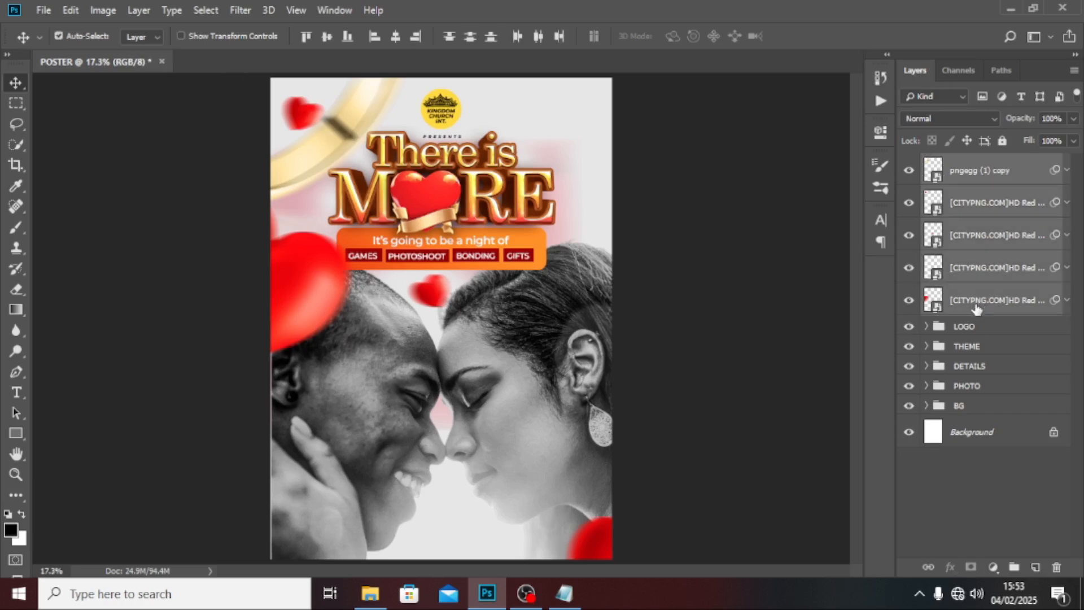
{"action": "key", "text": "ctrl+g"}
{"action": "double_click", "coordinate": [969, 163]}
{"action": "type", "text": "MOTION"}
{"action": "key", "text": "Return"}
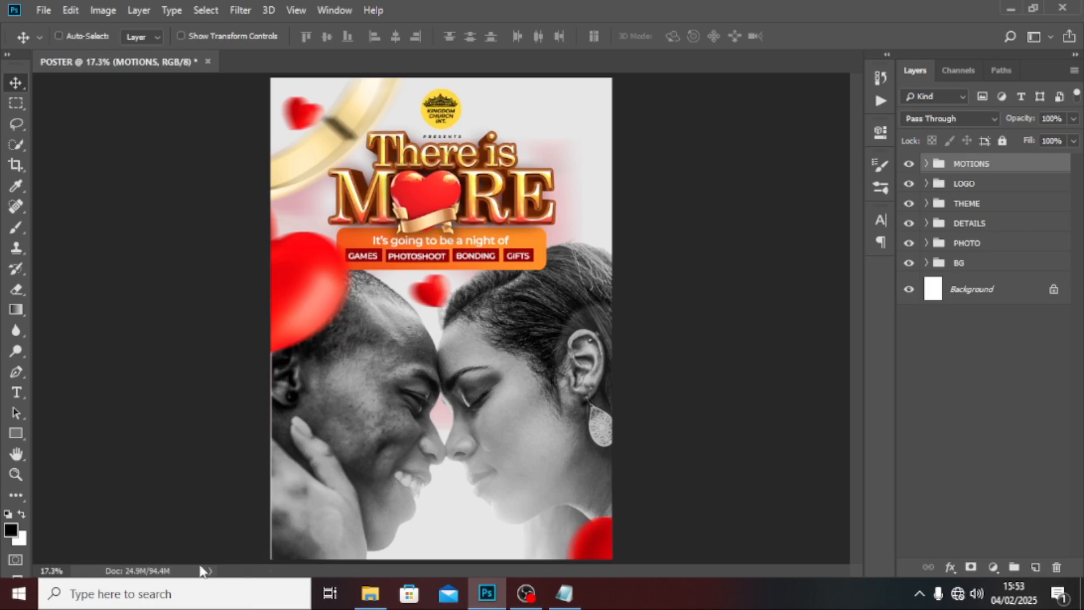
Add a text layer reading "FEB", copied from the Notepad file, above the title's right end beside the logo
{"action": "left_click", "coordinate": [368, 601]}
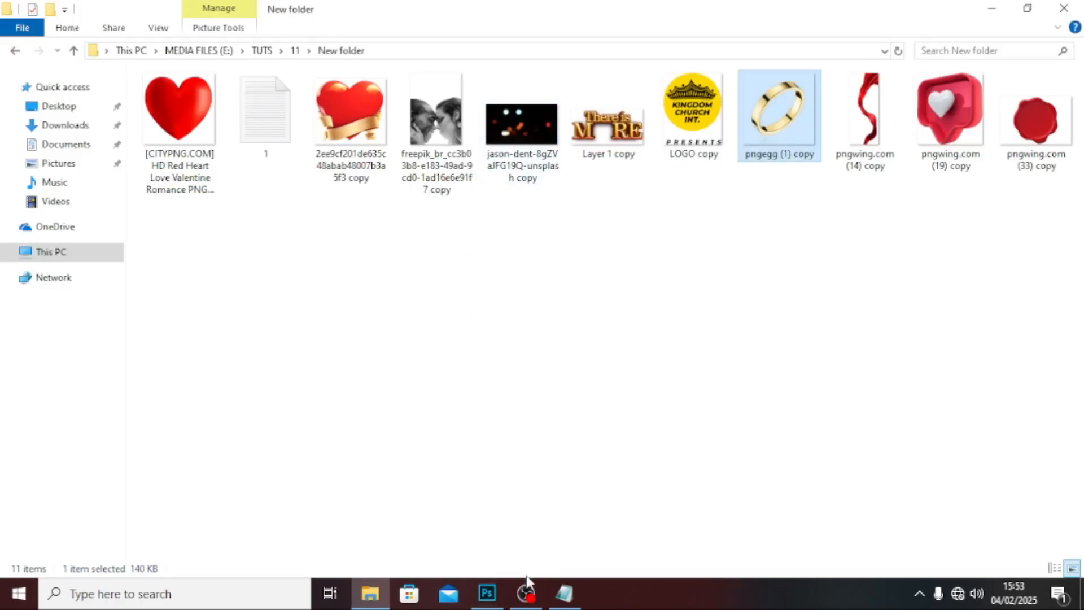
{"action": "left_click", "coordinate": [487, 599]}
{"action": "key", "text": "t"}
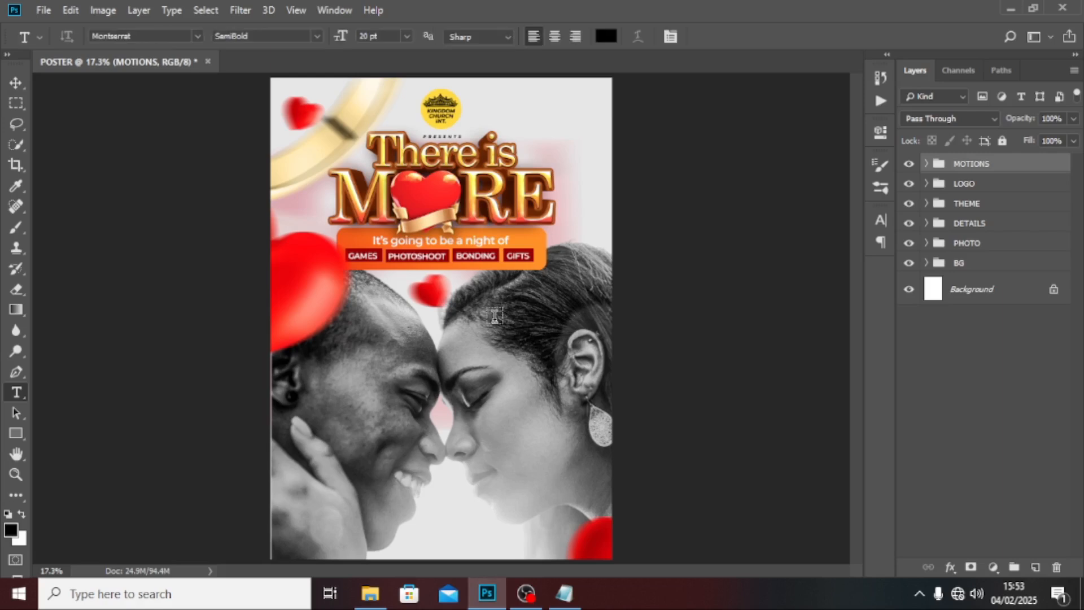
{"action": "left_click", "coordinate": [539, 117]}
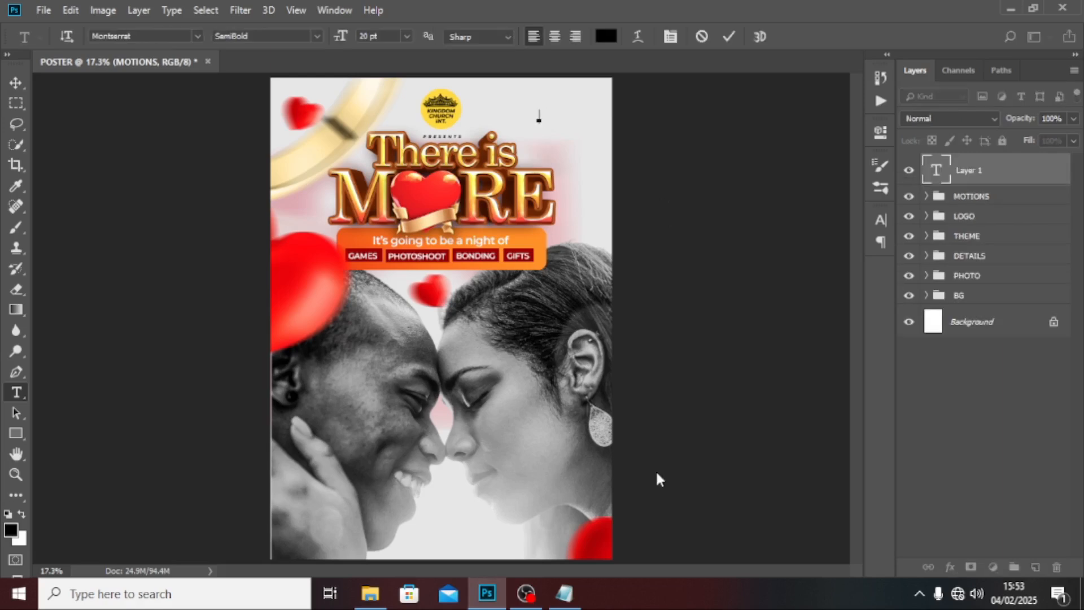
{"action": "left_click", "coordinate": [563, 593]}
{"action": "left_click_drag", "start_coordinate": [113, 217], "coordinate": [77, 218]}
{"action": "key", "text": "ctrl+c"}
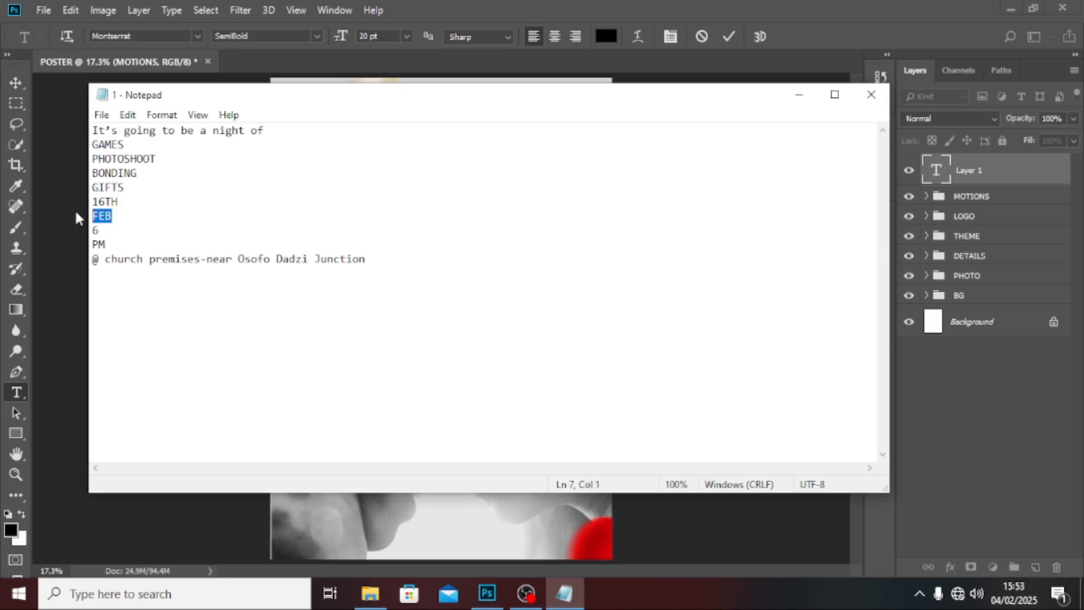
{"action": "left_click", "coordinate": [522, 3]}
{"action": "key", "text": "ctrl+v"}
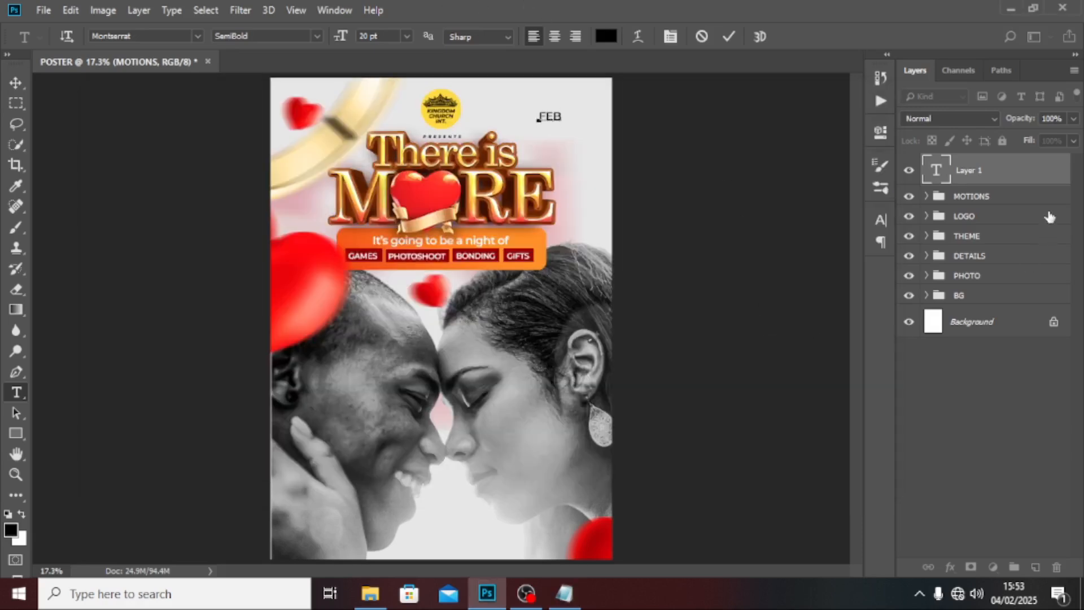
{"action": "left_click", "coordinate": [997, 177]}
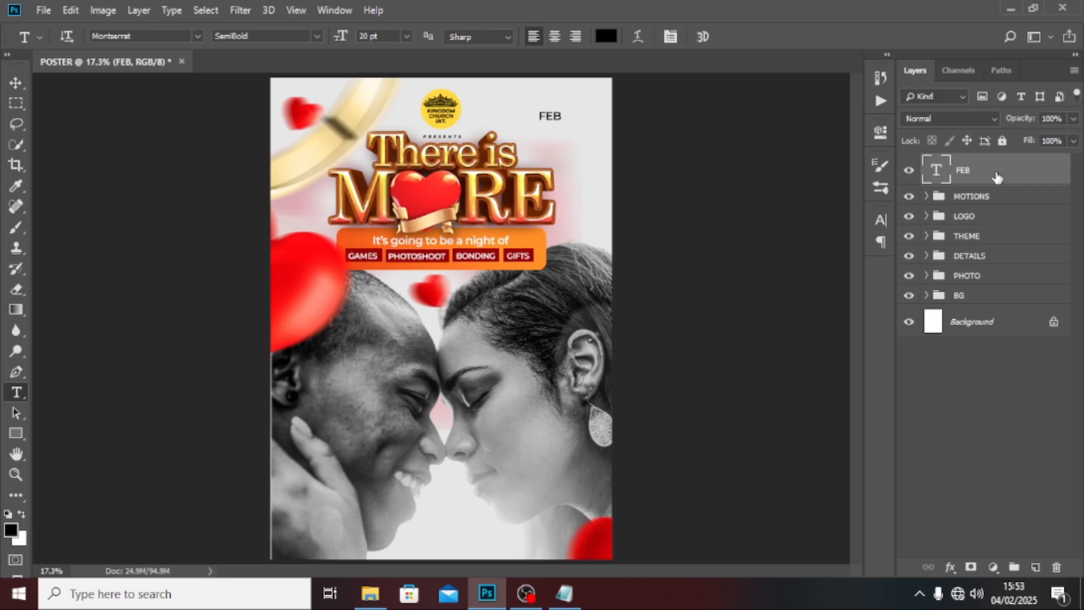
Replace the "FEB" text with the two lines "16TH" and "FEB" copied from the Notepad file
{"action": "left_click", "coordinate": [561, 594]}
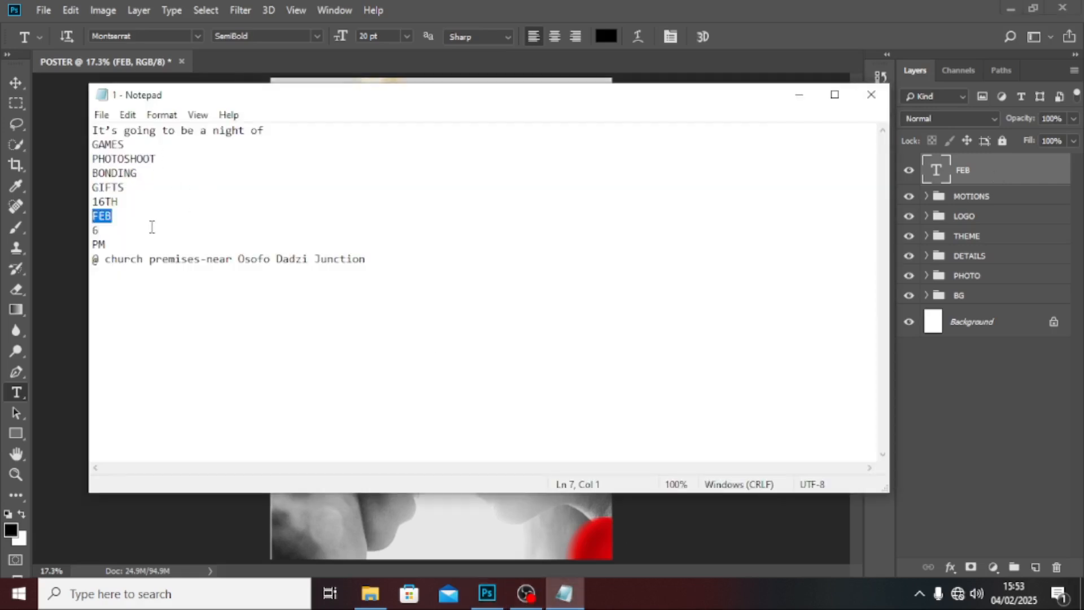
{"action": "left_click_drag", "start_coordinate": [121, 220], "coordinate": [94, 201]}
{"action": "key", "text": "ctrl+c"}
{"action": "left_click", "coordinate": [456, 7]}
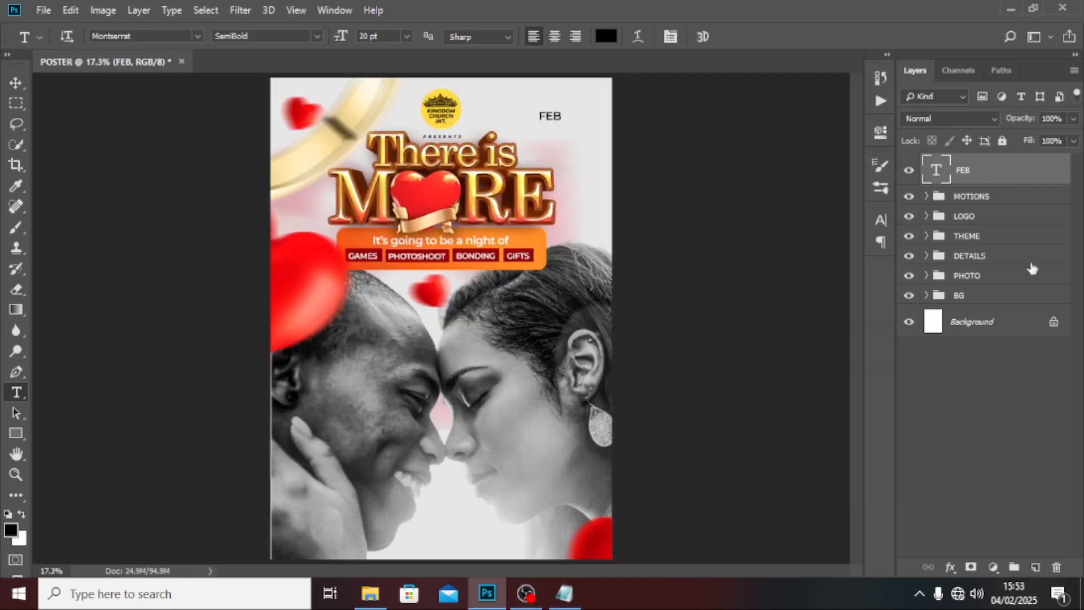
{"action": "double_click", "coordinate": [934, 176]}
{"action": "key", "text": "ctrl+v"}
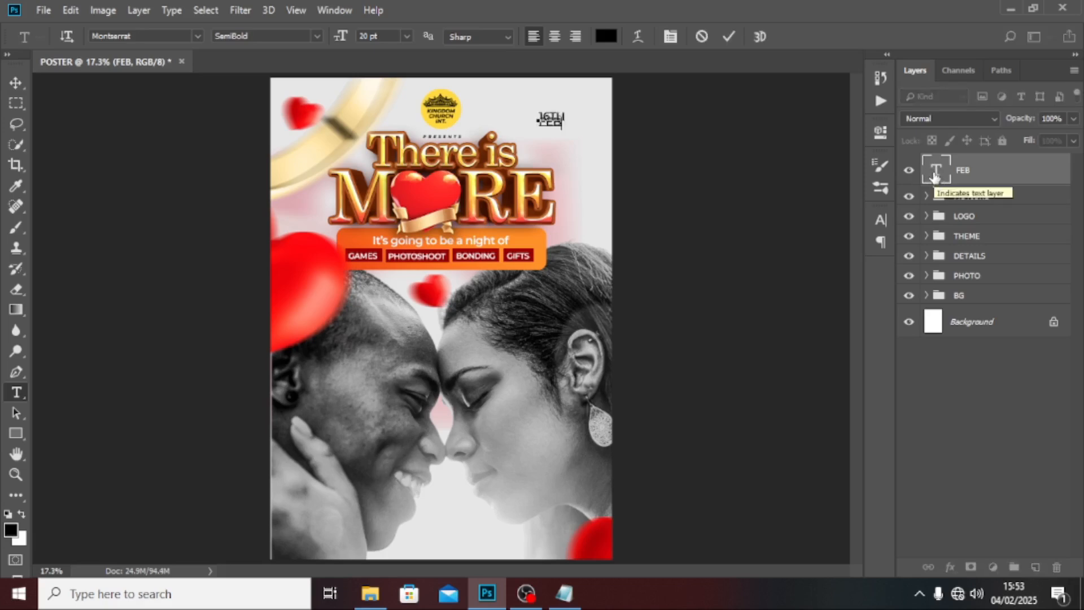
{"action": "key", "text": "ctrl+Return"}
Set the date text to Montserrat Black at 25 pt
{"action": "left_click", "coordinate": [880, 221]}
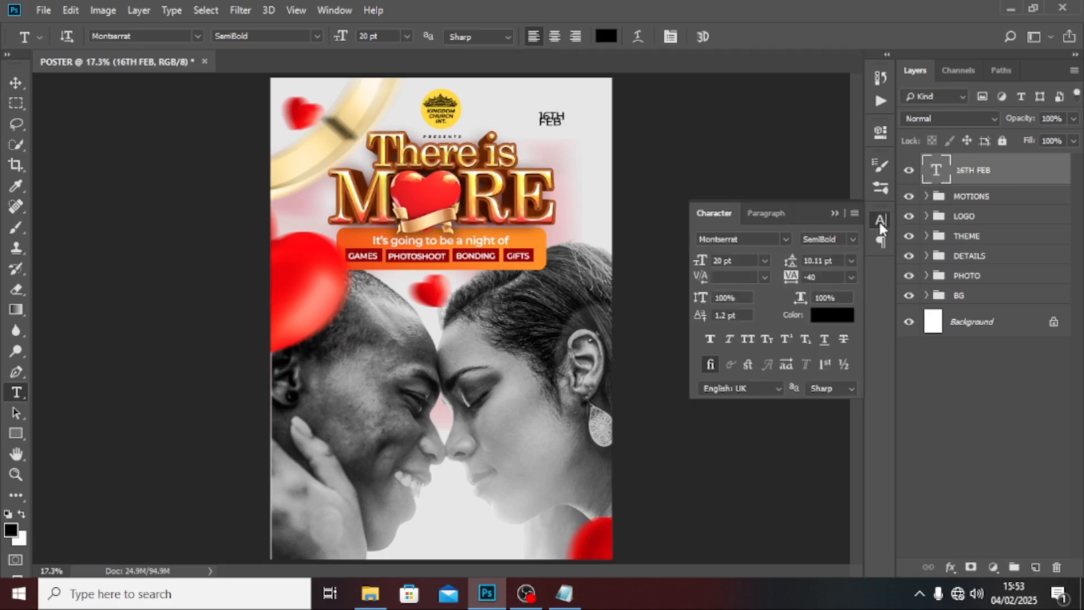
{"action": "left_click", "coordinate": [854, 238]}
{"action": "left_click", "coordinate": [828, 457]}
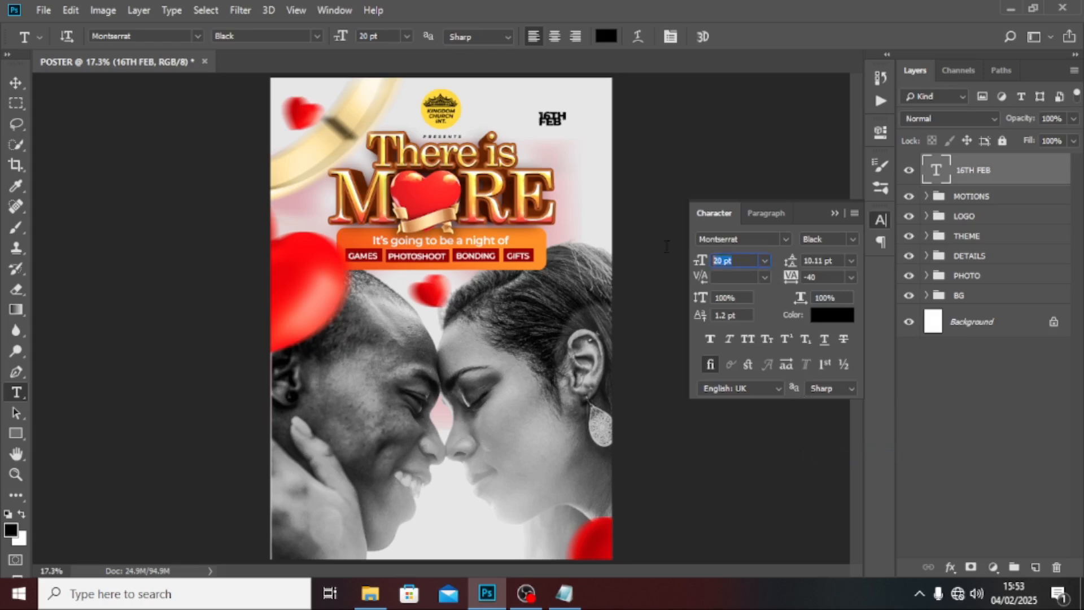
{"action": "type", "text": "25"}
{"action": "key", "text": "Return"}
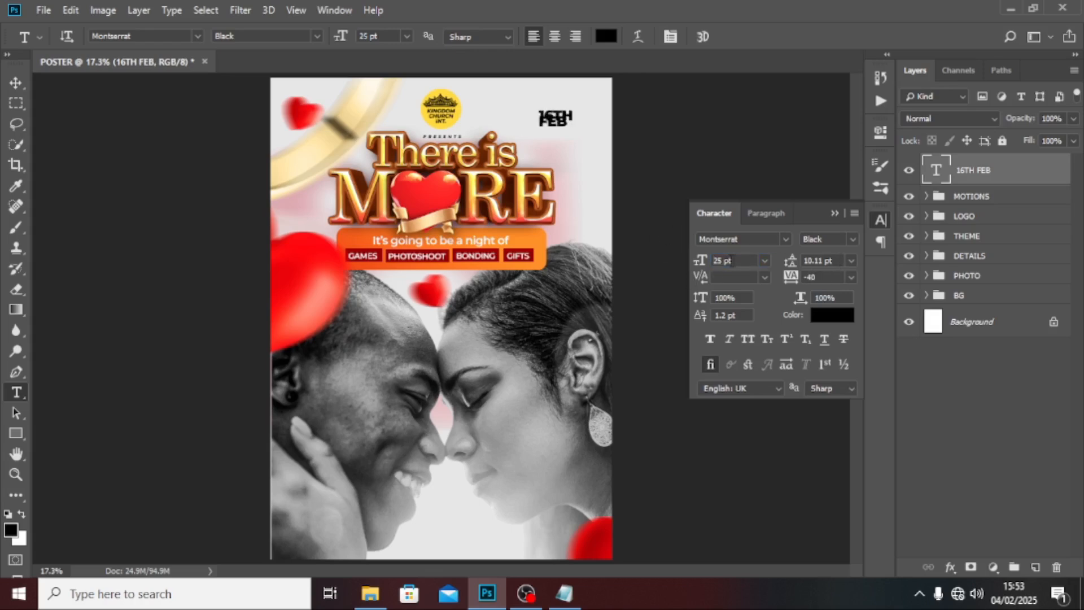
Adjust the date text's line spacing, trying 25 pt and 22 pt and settling on 20 pt
{"action": "left_click_drag", "start_coordinate": [839, 261], "coordinate": [747, 252]}
{"action": "type", "text": "25"}
{"action": "key", "text": "Return"}
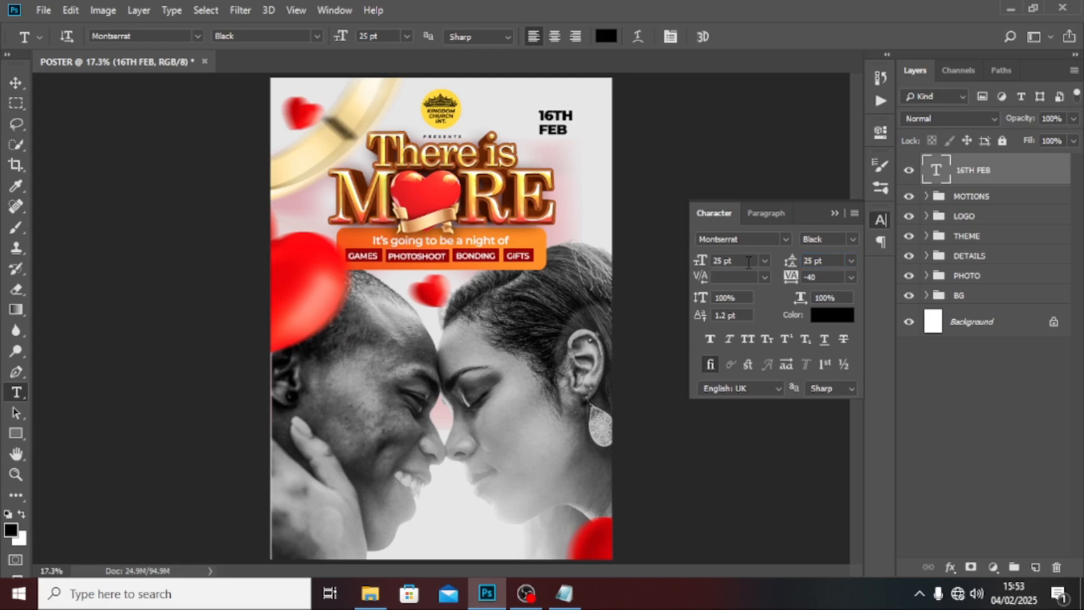
{"action": "left_click", "coordinate": [792, 261]}
{"action": "type", "text": "22"}
{"action": "key", "text": "Return"}
{"action": "left_click", "coordinate": [824, 260]}
{"action": "type", "text": "20"}
{"action": "key", "text": "Return"}
Center-align the two date lines, tilt the text clockwise and place it beside the title near the poster's right edge
{"action": "left_click", "coordinate": [765, 213]}
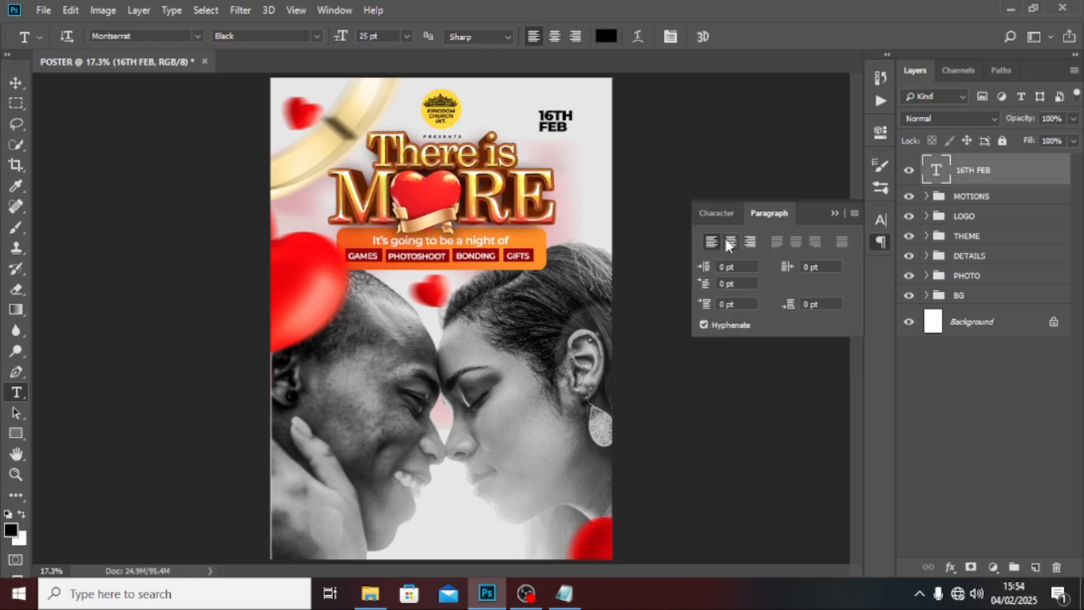
{"action": "left_click", "coordinate": [728, 241]}
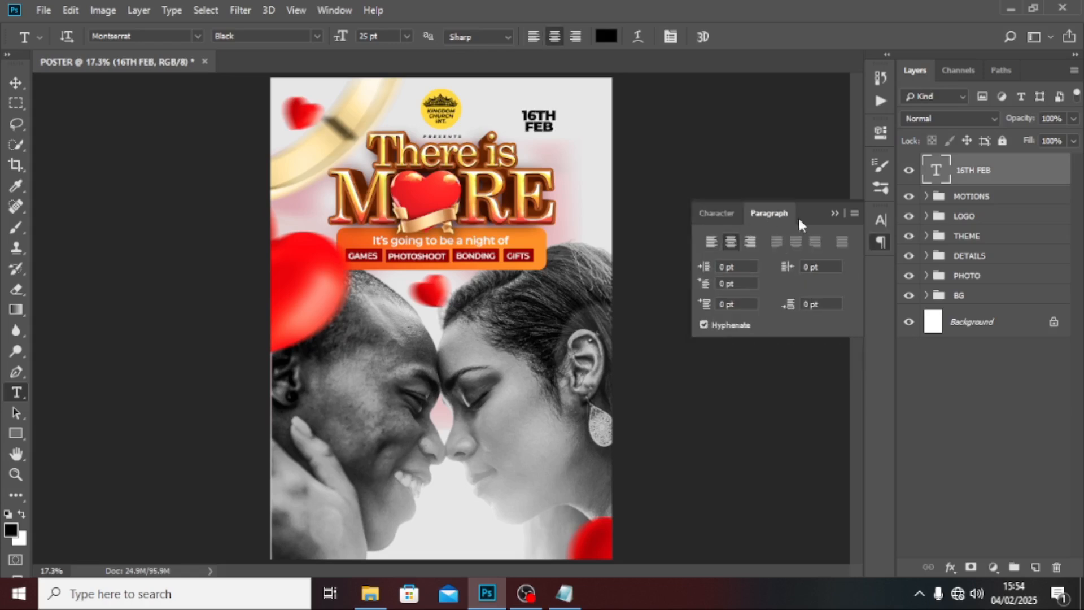
{"action": "left_click", "coordinate": [833, 214]}
{"action": "key", "text": "v"}
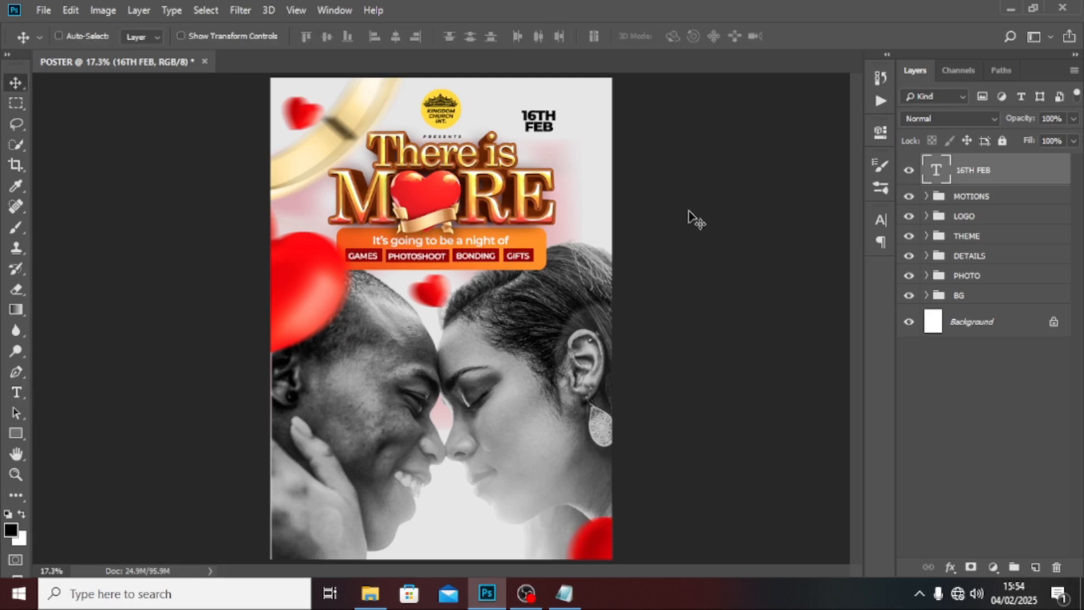
{"action": "key", "text": "ctrl+t"}
{"action": "left_click_drag", "start_coordinate": [576, 89], "coordinate": [579, 157]}
{"action": "key", "text": "Return"}
Place the red wax seal "pngwing.com (33) copy" from the asset folder at the date and move its layer beneath the date text
{"action": "left_click", "coordinate": [370, 593]}
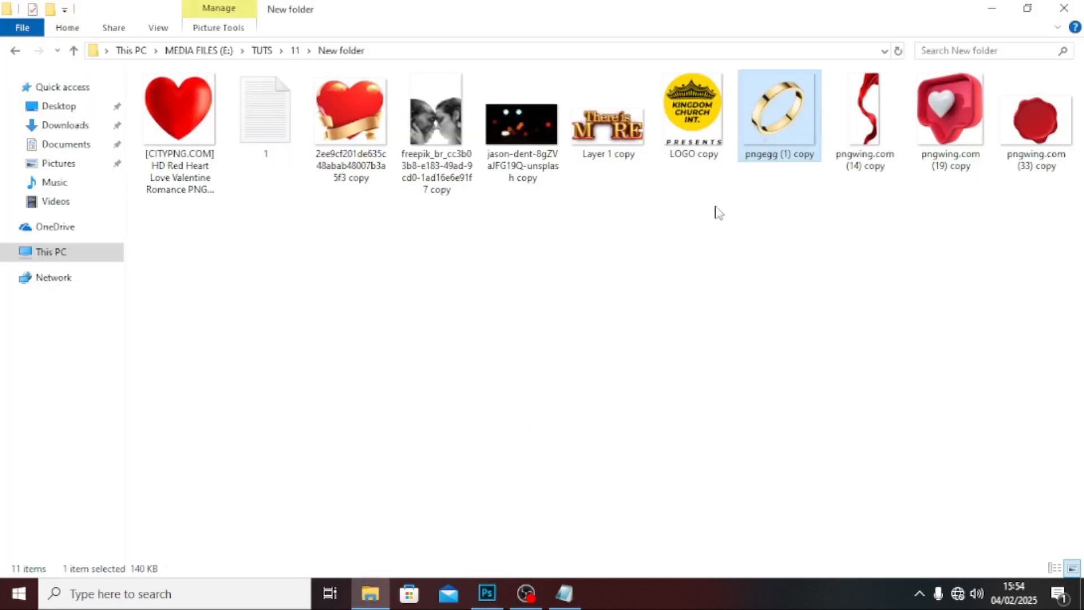
{"action": "left_click_drag", "start_coordinate": [1026, 98], "coordinate": [567, 407]}
{"action": "left_click_drag", "start_coordinate": [613, 435], "coordinate": [595, 153]}
{"action": "key", "text": "Return"}
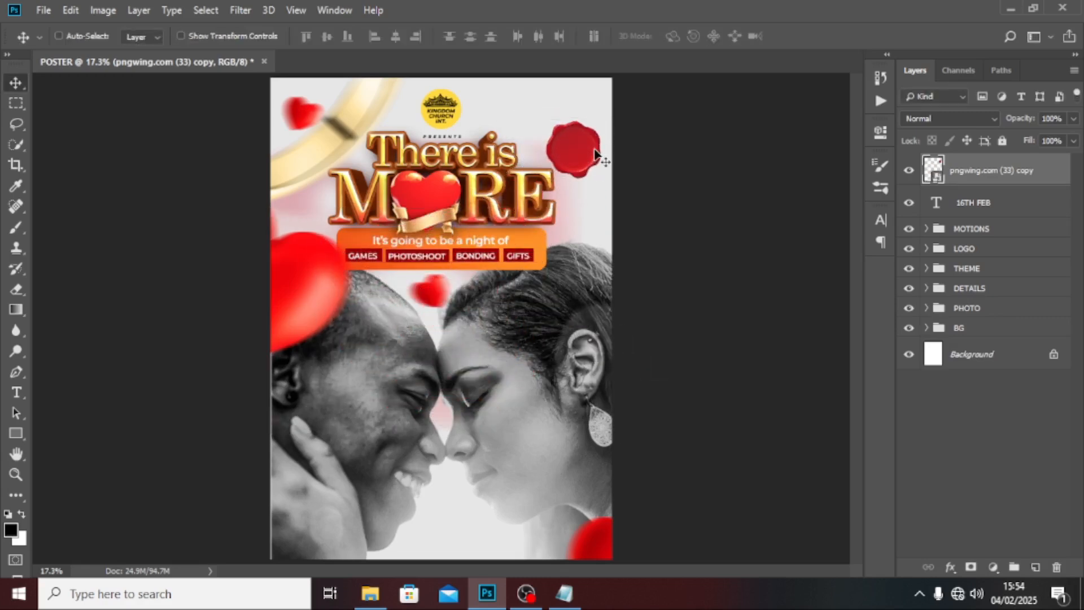
{"action": "left_click_drag", "start_coordinate": [962, 176], "coordinate": [967, 212]}
{"action": "left_click", "coordinate": [954, 178]}
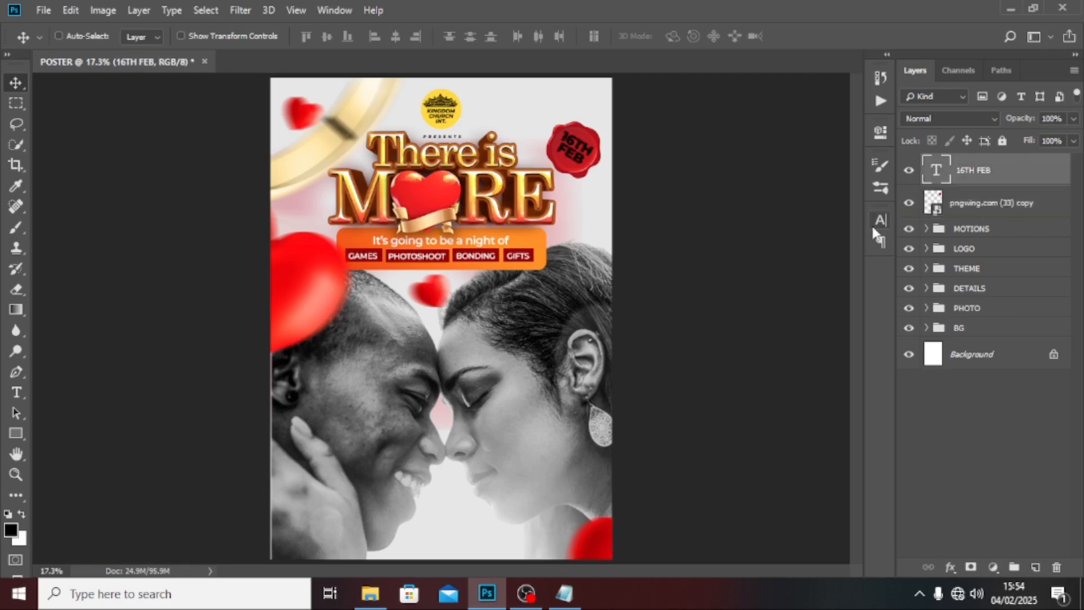
Change the color of the "16TH FEB" text on the seal to white
{"action": "left_click", "coordinate": [880, 220]}
{"action": "left_click", "coordinate": [820, 318]}
{"action": "left_click_drag", "start_coordinate": [654, 244], "coordinate": [518, 178]}
{"action": "left_click", "coordinate": [915, 217]}
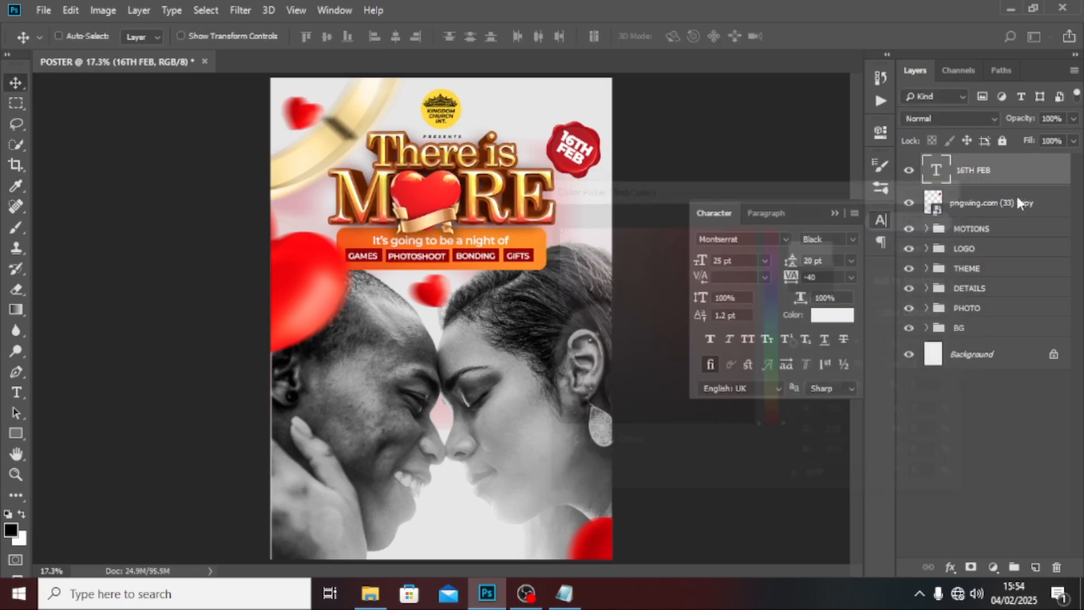
Give the date text a drop shadow with 52% opacity, 12 px distance, 38% spread and 8 px size
{"action": "double_click", "coordinate": [1049, 173]}
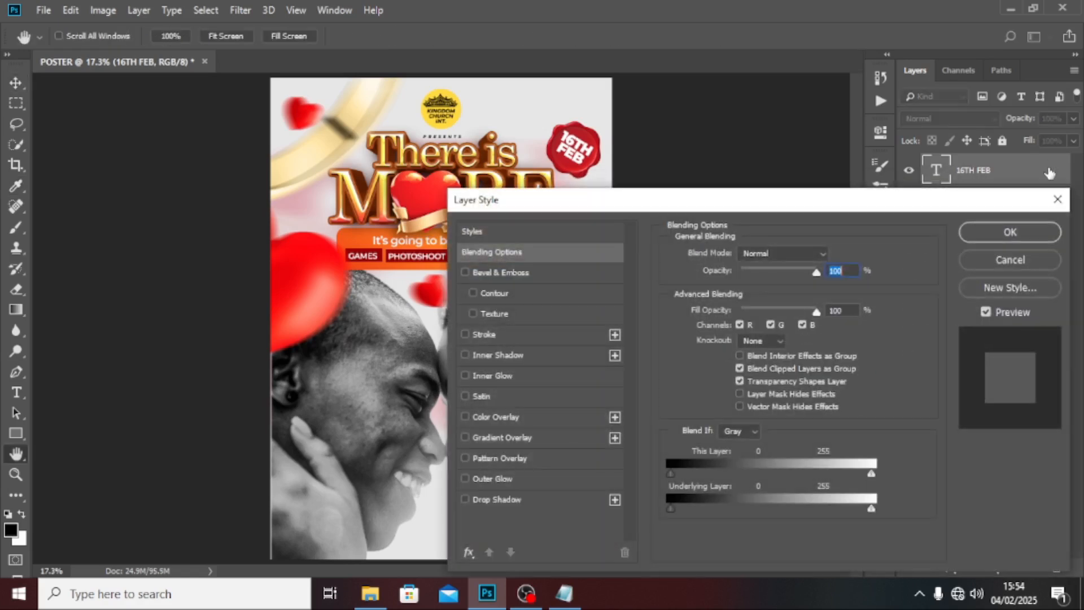
{"action": "left_click", "coordinate": [484, 499]}
{"action": "left_click_drag", "start_coordinate": [826, 273], "coordinate": [805, 268]}
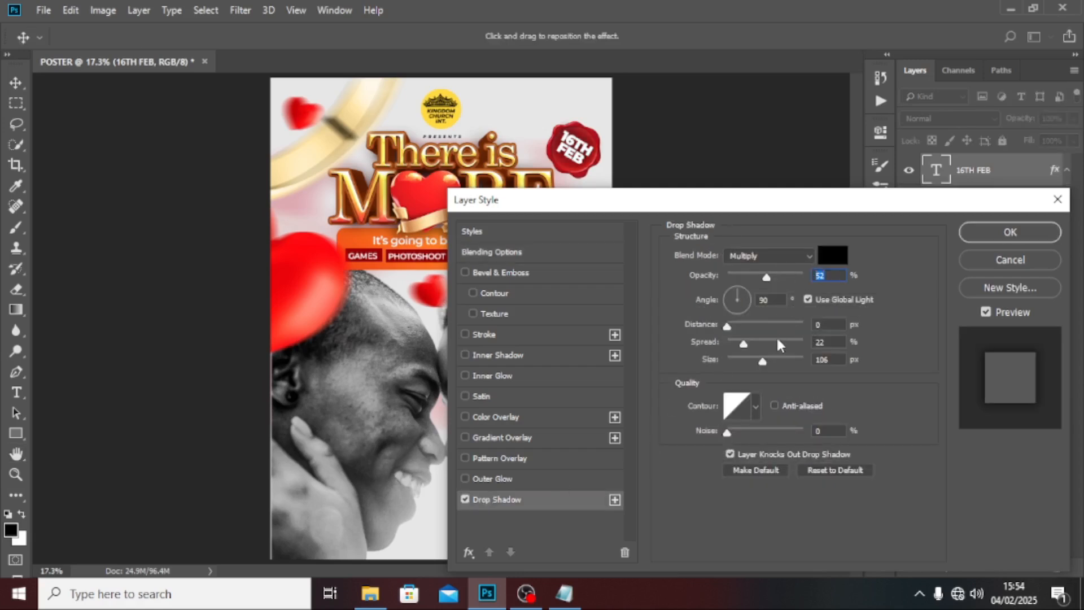
{"action": "key", "text": "Tab"}
{"action": "key", "text": "Tab"}
{"action": "type", "text": "12"}
{"action": "type", "text": "38"}
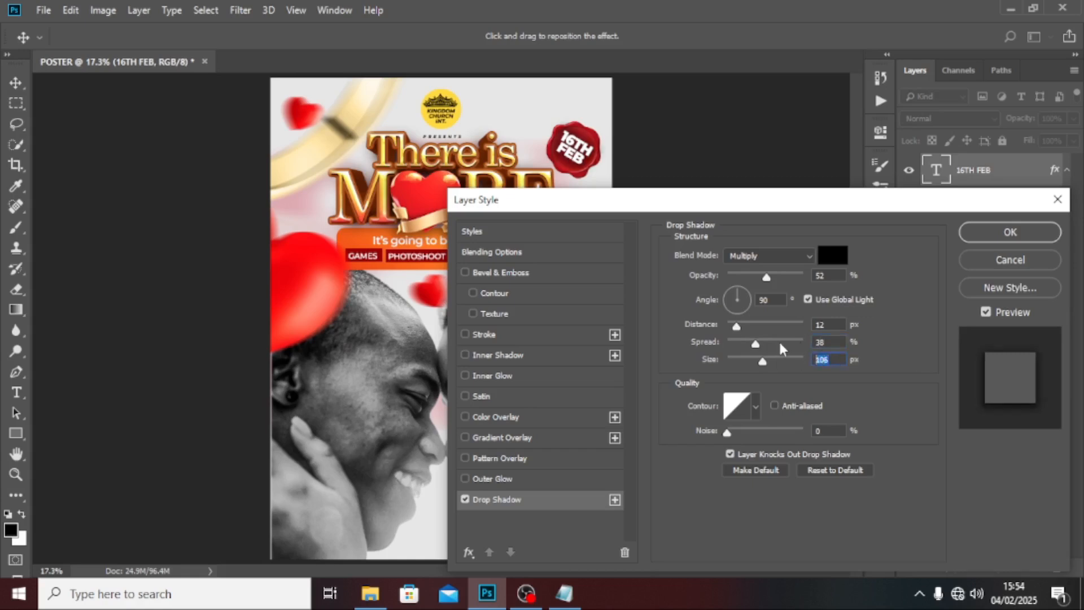
{"action": "type", "text": "8"}
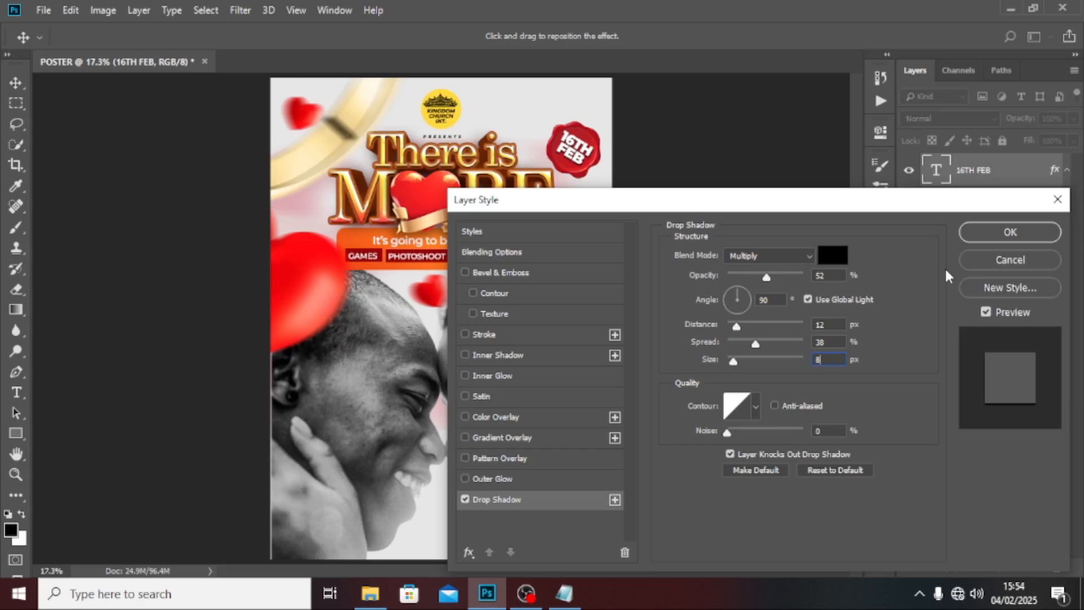
{"action": "left_click", "coordinate": [1007, 233]}
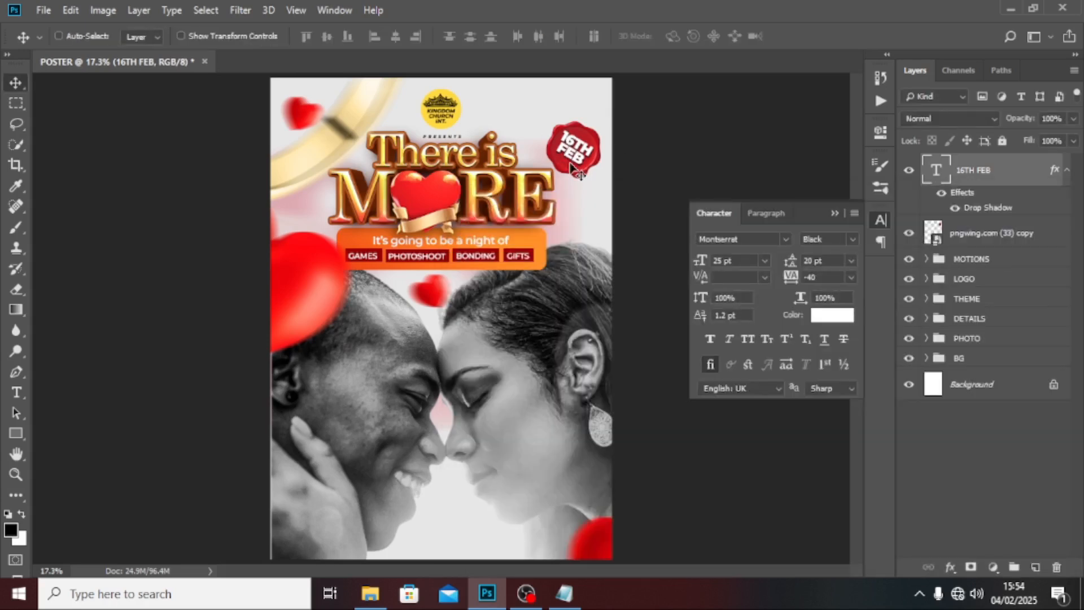
{"action": "left_click", "coordinate": [838, 213]}
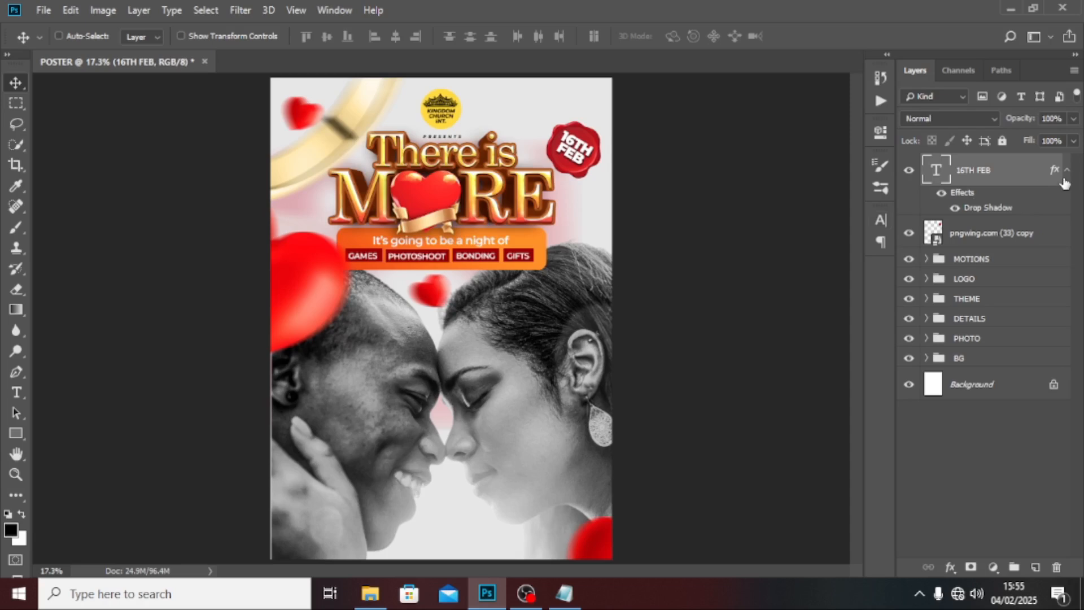
{"action": "left_click", "coordinate": [1066, 170]}
Place the red ribbon "pngwing.com (14) copy" from the asset folder and rotate it about 165° over the poster's upper-right corner
{"action": "left_click", "coordinate": [934, 212]}
{"action": "left_click", "coordinate": [369, 593]}
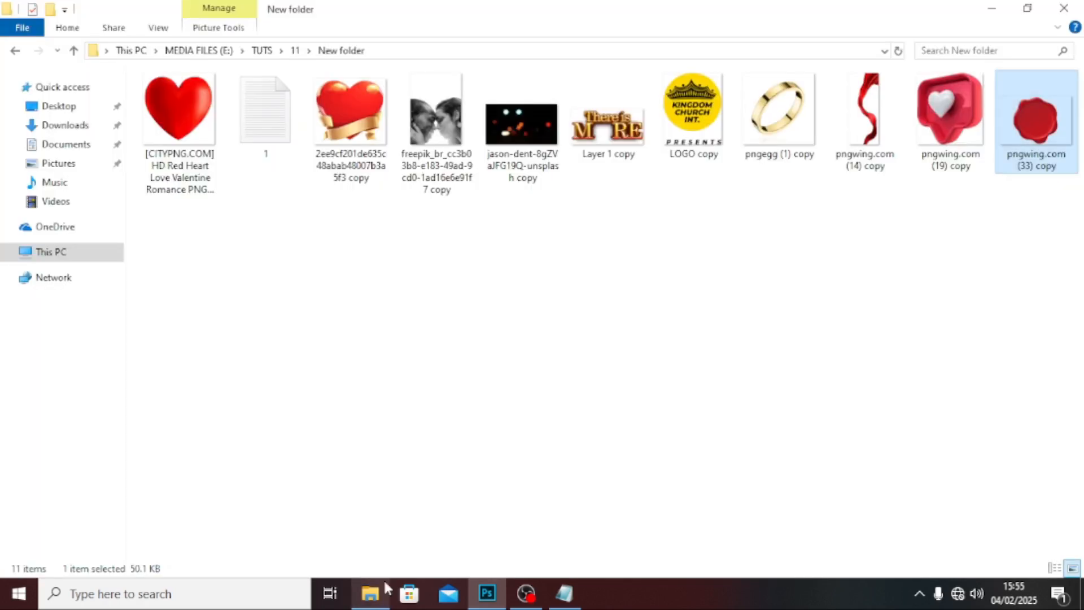
{"action": "left_click_drag", "start_coordinate": [885, 121], "coordinate": [486, 449]}
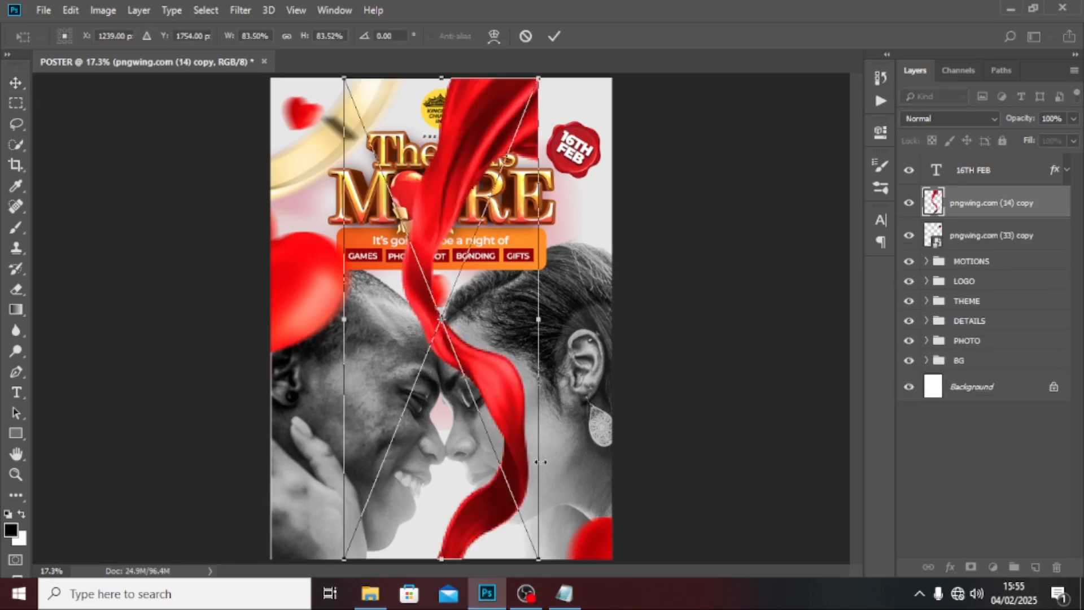
{"action": "left_click_drag", "start_coordinate": [665, 378], "coordinate": [366, 236]}
{"action": "left_click_drag", "start_coordinate": [481, 195], "coordinate": [633, 186]}
{"action": "left_click_drag", "start_coordinate": [547, 390], "coordinate": [498, 443]}
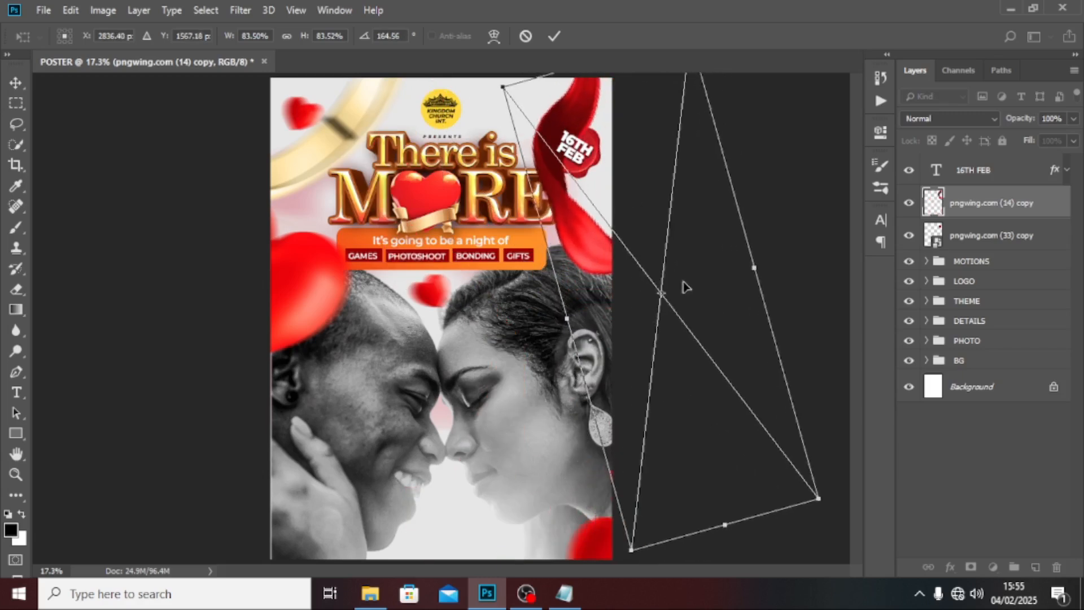
{"action": "left_click_drag", "start_coordinate": [685, 286], "coordinate": [700, 261]}
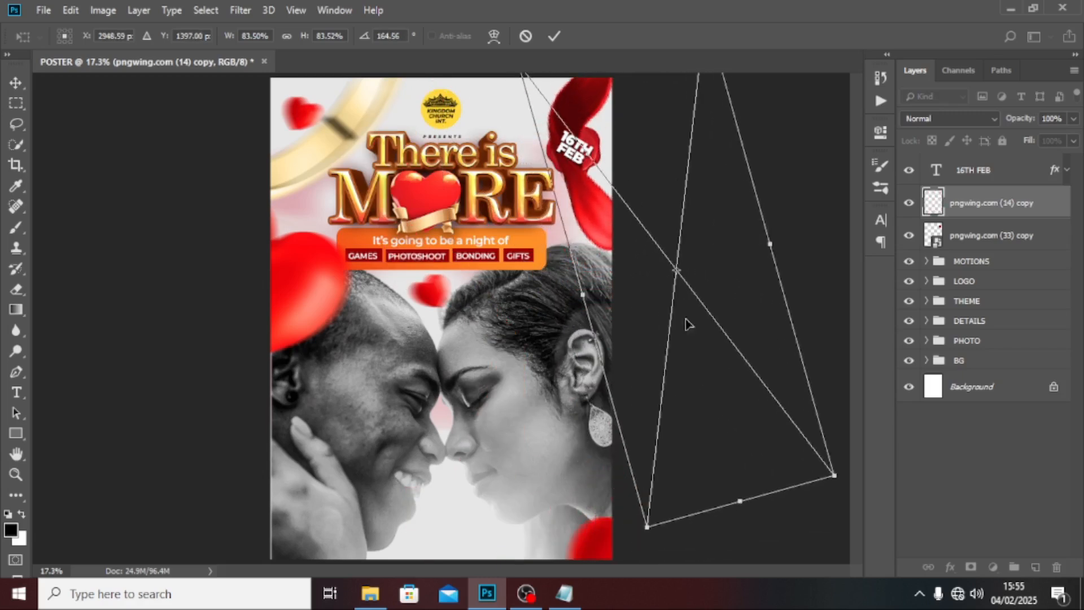
Scale the ribbon to about 67% at about 145° behind the date, and move its layer beneath the wax seal
{"action": "left_click_drag", "start_coordinate": [392, 337], "coordinate": [514, 352]}
{"action": "left_click_drag", "start_coordinate": [676, 306], "coordinate": [694, 278]}
{"action": "left_click_drag", "start_coordinate": [712, 497], "coordinate": [721, 445]}
{"action": "left_click_drag", "start_coordinate": [675, 475], "coordinate": [701, 461]}
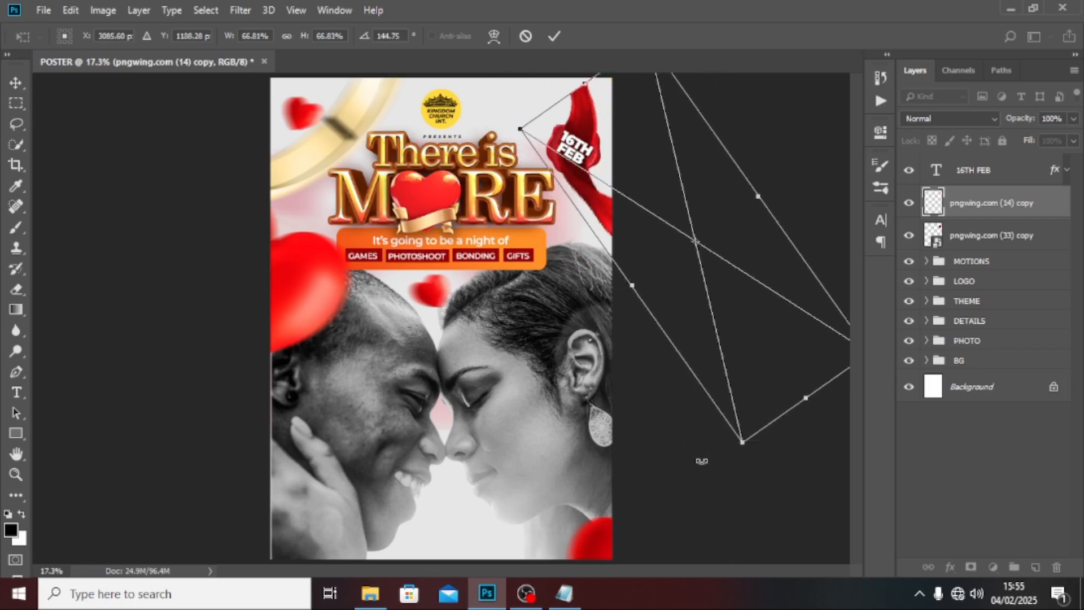
{"action": "left_click_drag", "start_coordinate": [715, 349], "coordinate": [695, 309]}
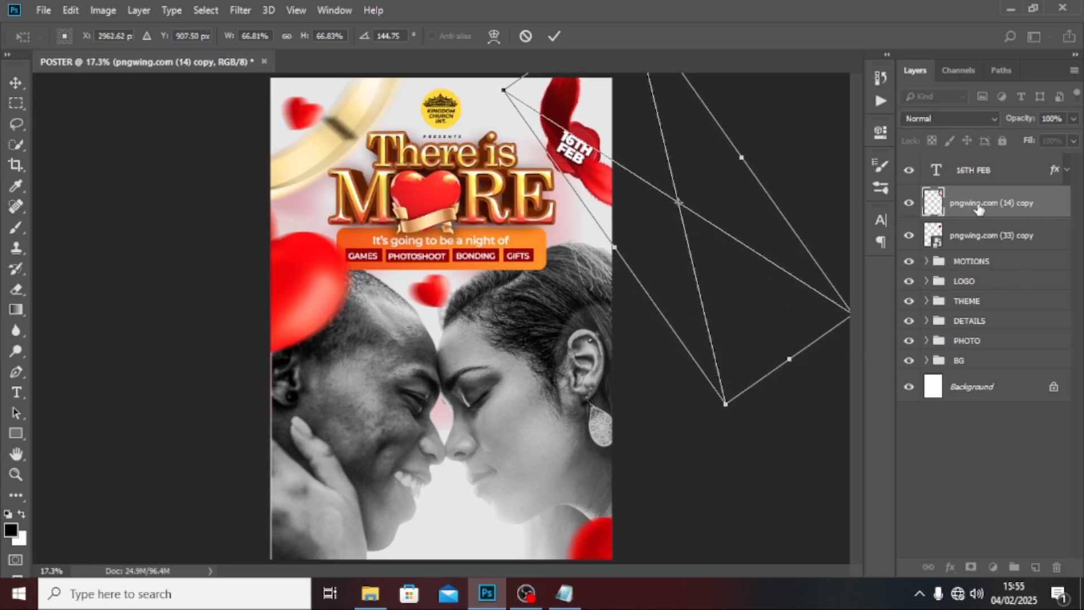
{"action": "key", "text": "Return"}
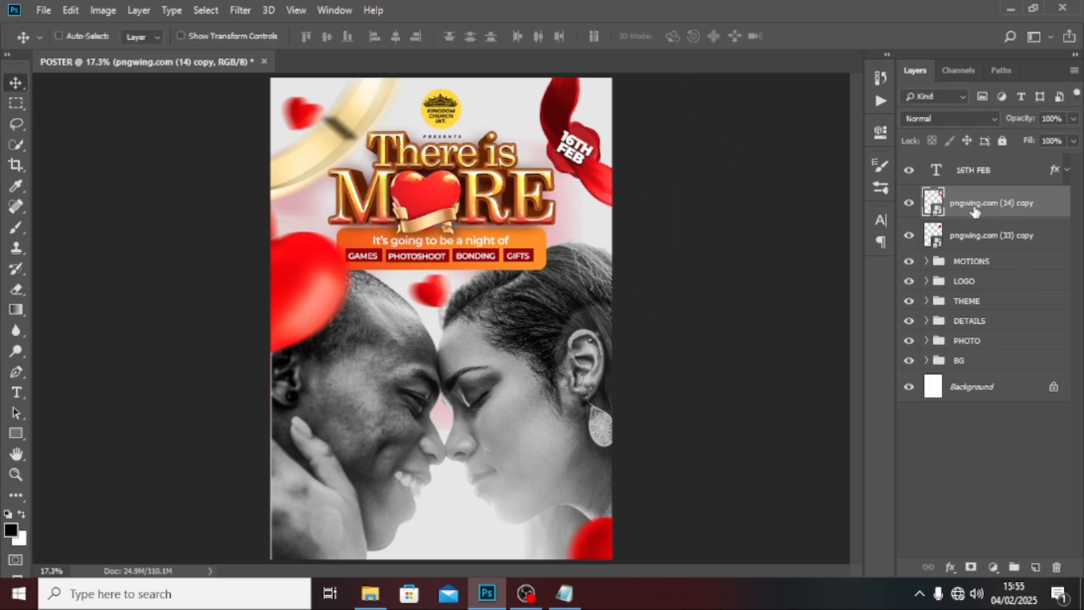
{"action": "left_click_drag", "start_coordinate": [974, 209], "coordinate": [968, 253]}
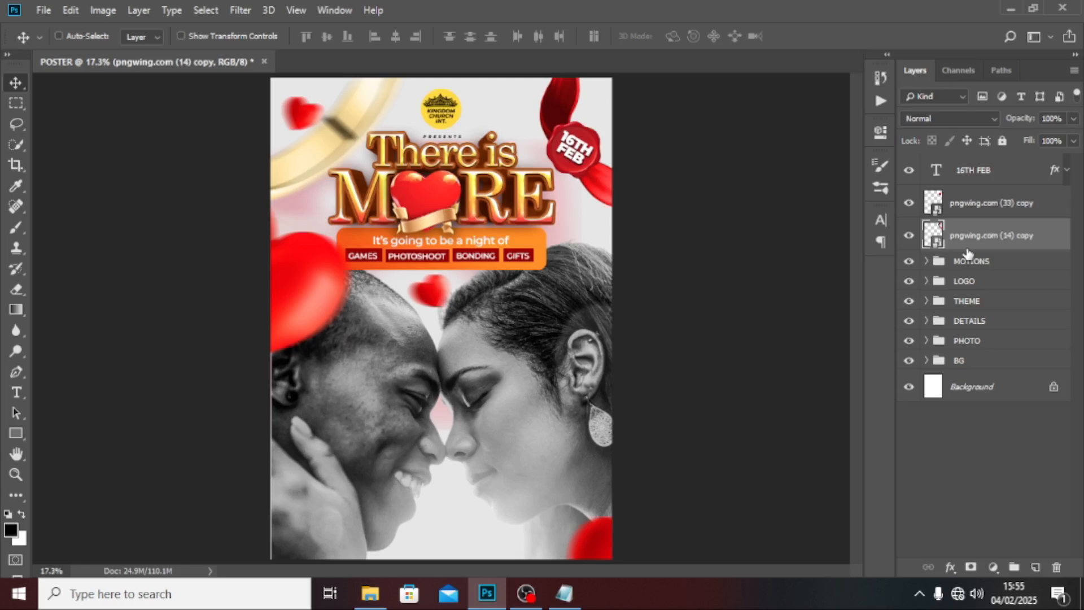
Group the "16TH FEB" text, wax seal and ribbon layers and name the group DATE
{"action": "left_click", "coordinate": [938, 178], "text": "shift"}
{"action": "key", "text": "ctrl+g"}
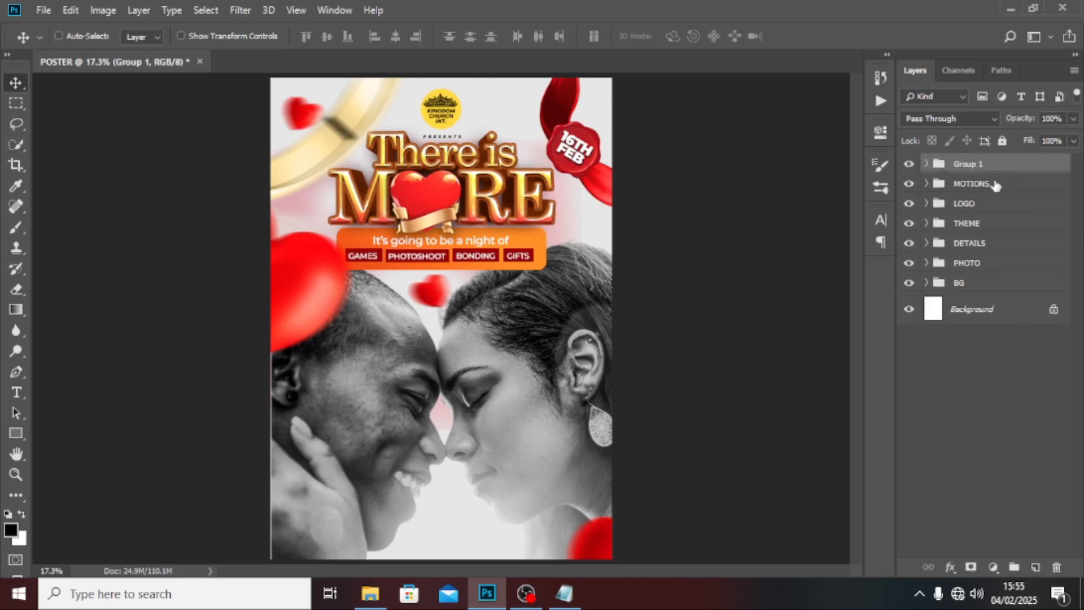
{"action": "double_click", "coordinate": [979, 163]}
{"action": "type", "text": "ATE"}
{"action": "key", "text": "Return"}
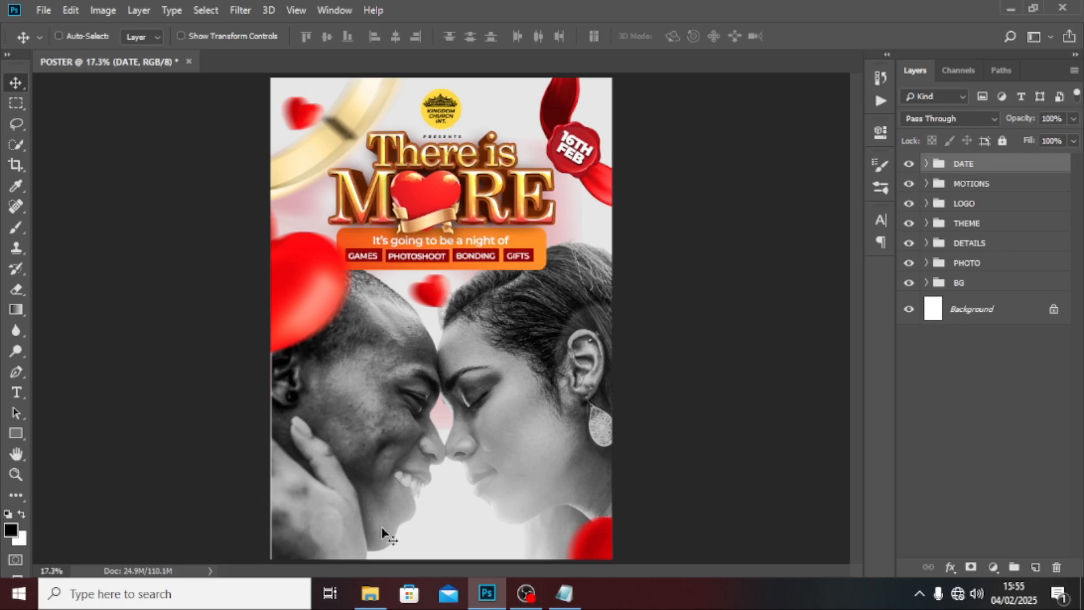
Look up the time in the Notepad text file and add "6" as white text on the large blurred heart in Photoshop
{"action": "left_click", "coordinate": [370, 592]}
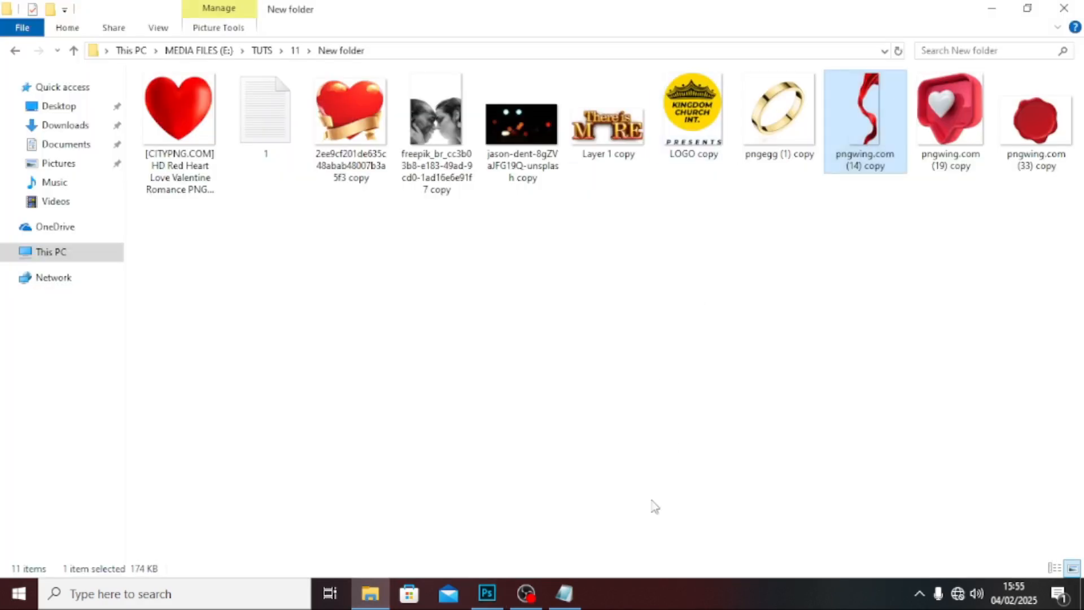
{"action": "left_click", "coordinate": [563, 593]}
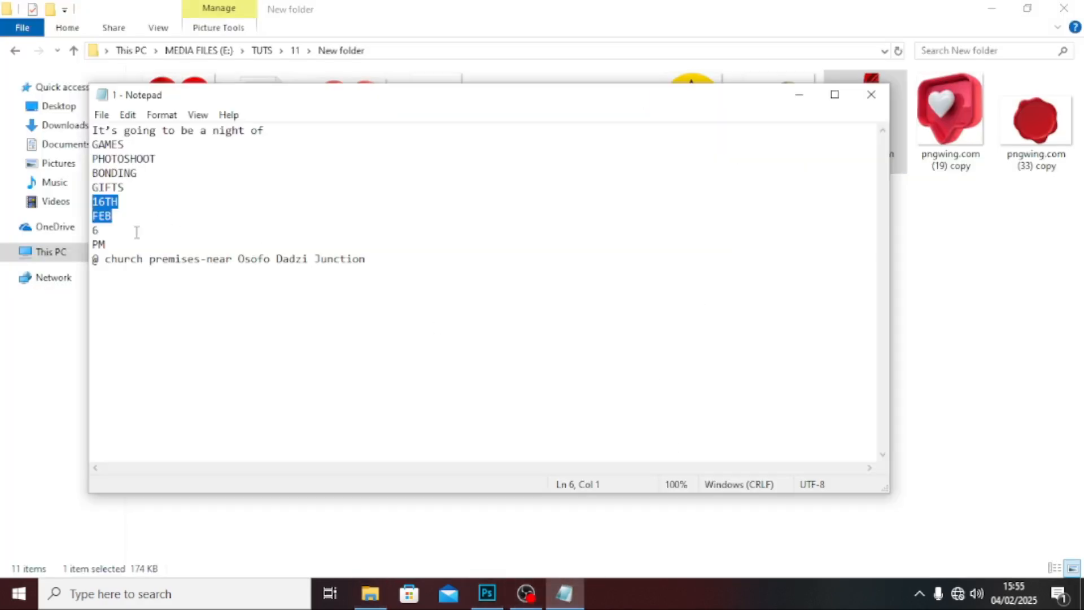
{"action": "left_click_drag", "start_coordinate": [103, 231], "coordinate": [75, 224]}
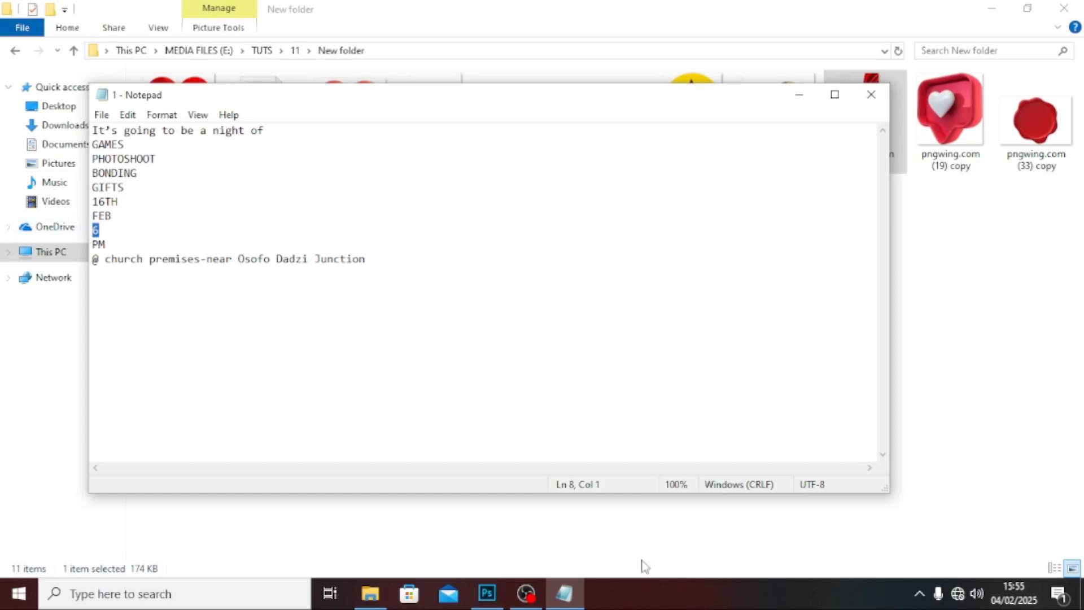
{"action": "left_click", "coordinate": [497, 603]}
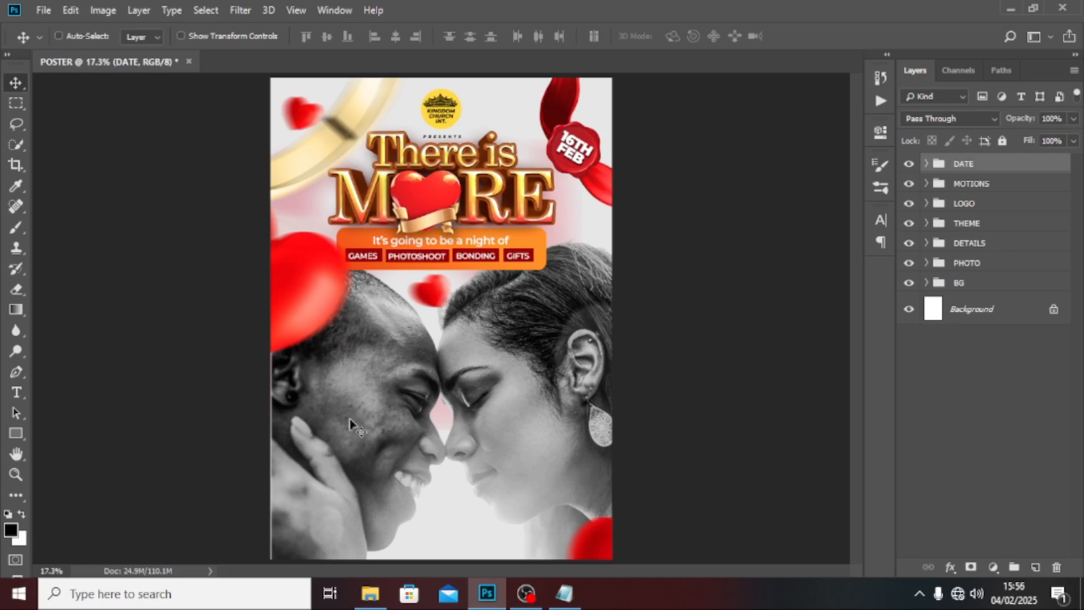
{"action": "key", "text": "t"}
{"action": "left_click", "coordinate": [286, 272]}
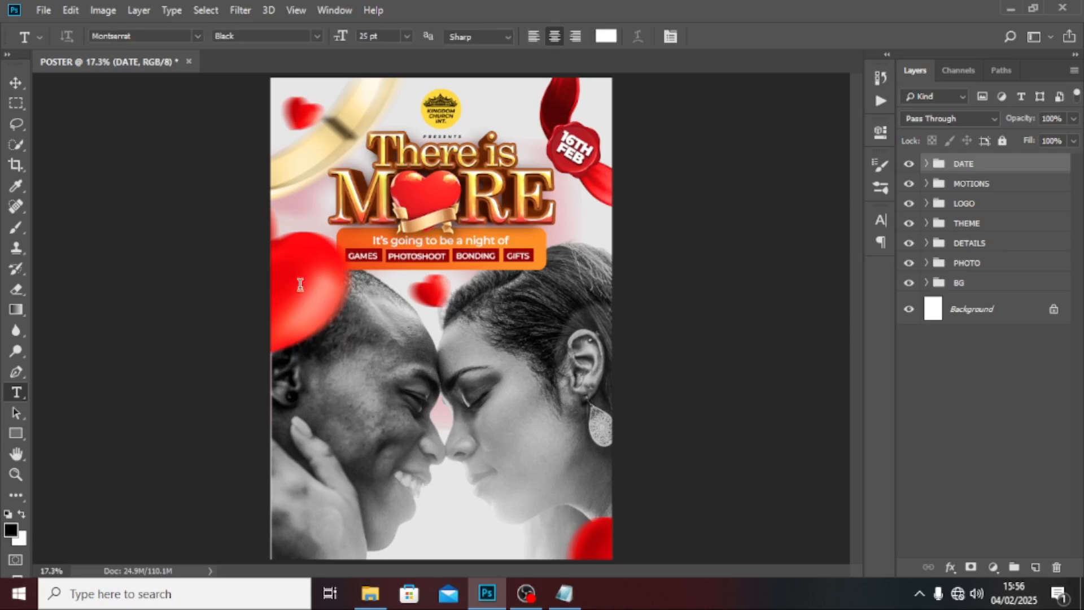
{"action": "type", "text": "6"}
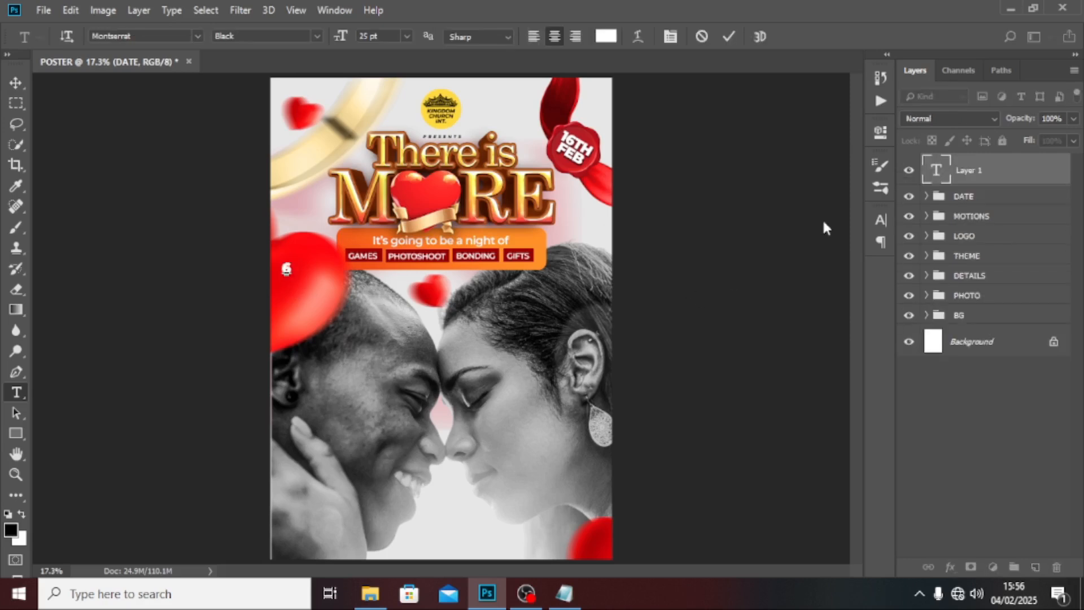
{"action": "left_click", "coordinate": [987, 176]}
Set the "6" text size to 53 pt and shift it slightly toward the middle of the large heart
{"action": "left_click", "coordinate": [882, 219]}
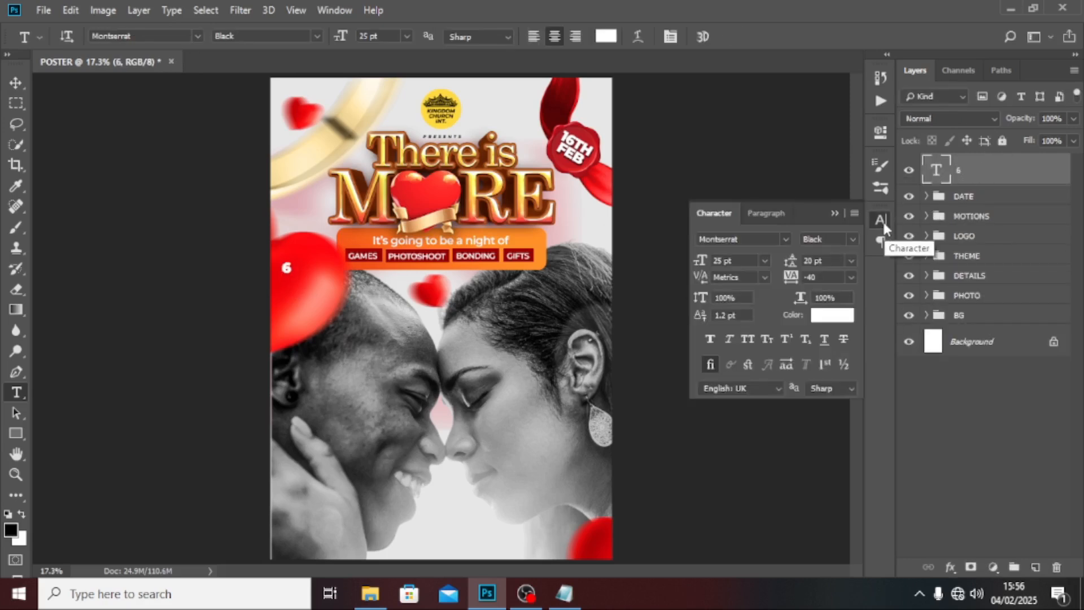
{"action": "left_click", "coordinate": [739, 260]}
{"action": "type", "text": "53"}
{"action": "key", "text": "Return"}
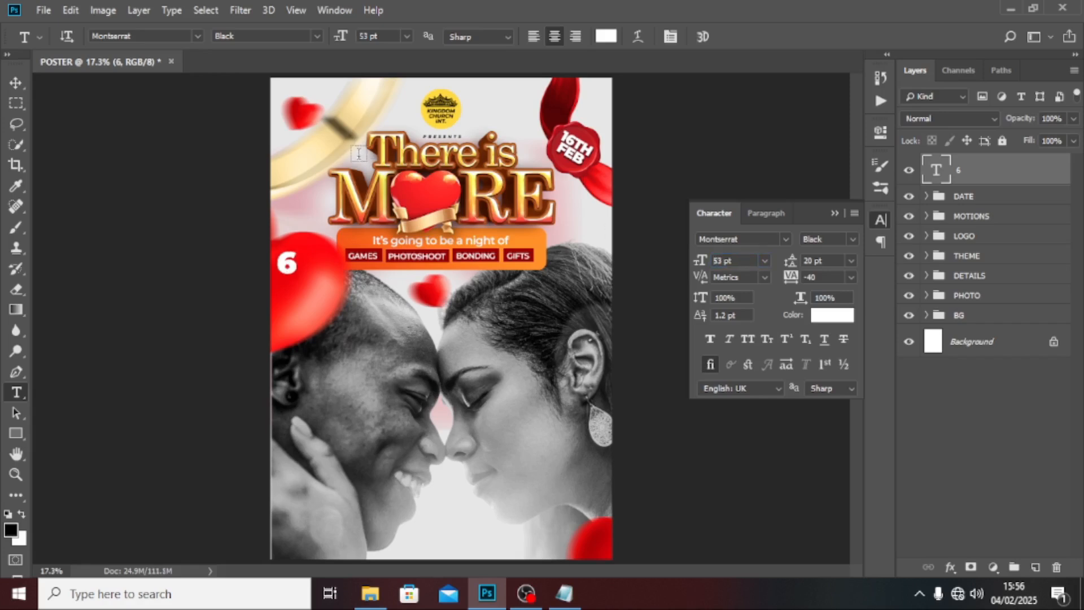
{"action": "key", "text": "v"}
{"action": "left_click_drag", "start_coordinate": [285, 269], "coordinate": [295, 280]}
Duplicate the "6" text layer and paste "PM" from the Notepad text file into the copy
{"action": "key", "text": "ctrl+j"}
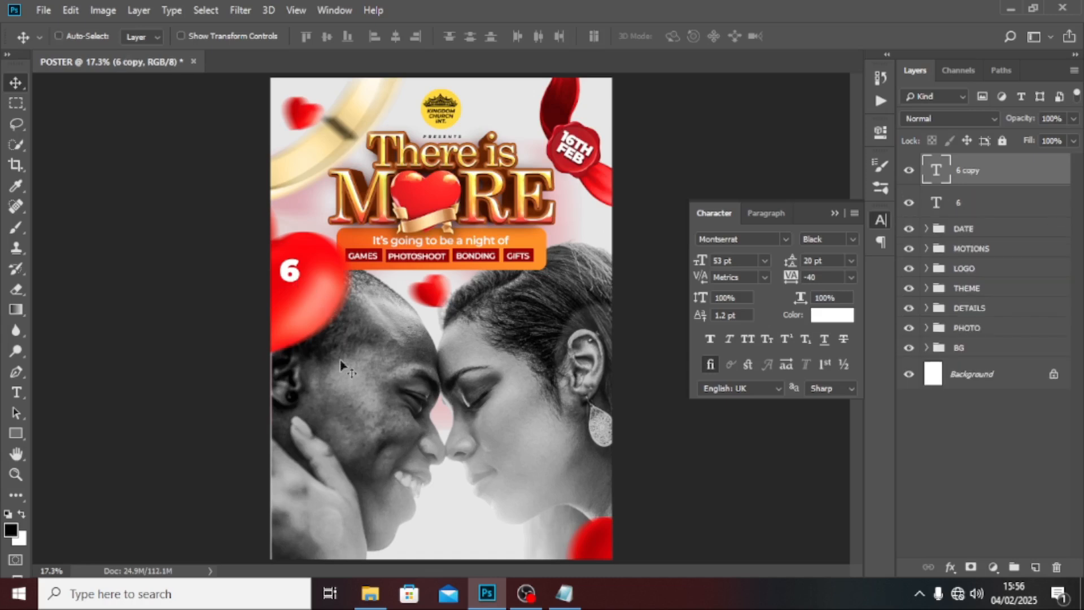
{"action": "left_click", "coordinate": [563, 598]}
{"action": "left_click_drag", "start_coordinate": [109, 248], "coordinate": [60, 249]}
{"action": "left_click", "coordinate": [553, 7]}
{"action": "double_click", "coordinate": [930, 168]}
{"action": "key", "text": "ctrl+v"}
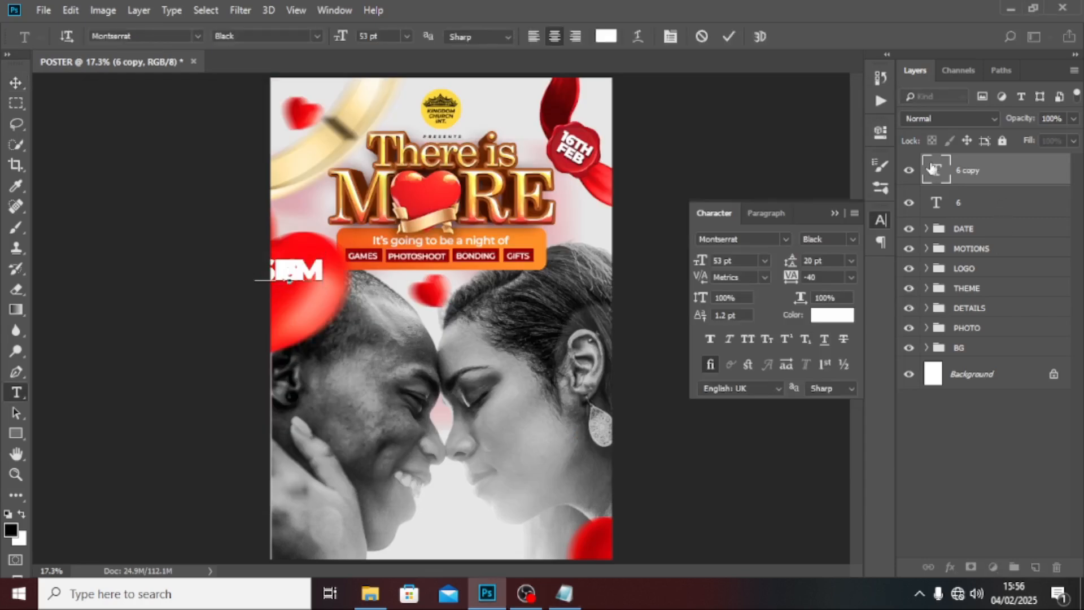
{"action": "key", "text": "ctrl+Return"}
Move the "6PM" text below the large "6" and scale it down to about 25 pt
{"action": "left_click_drag", "start_coordinate": [329, 277], "coordinate": [332, 298]}
{"action": "key", "text": "ctrl+t"}
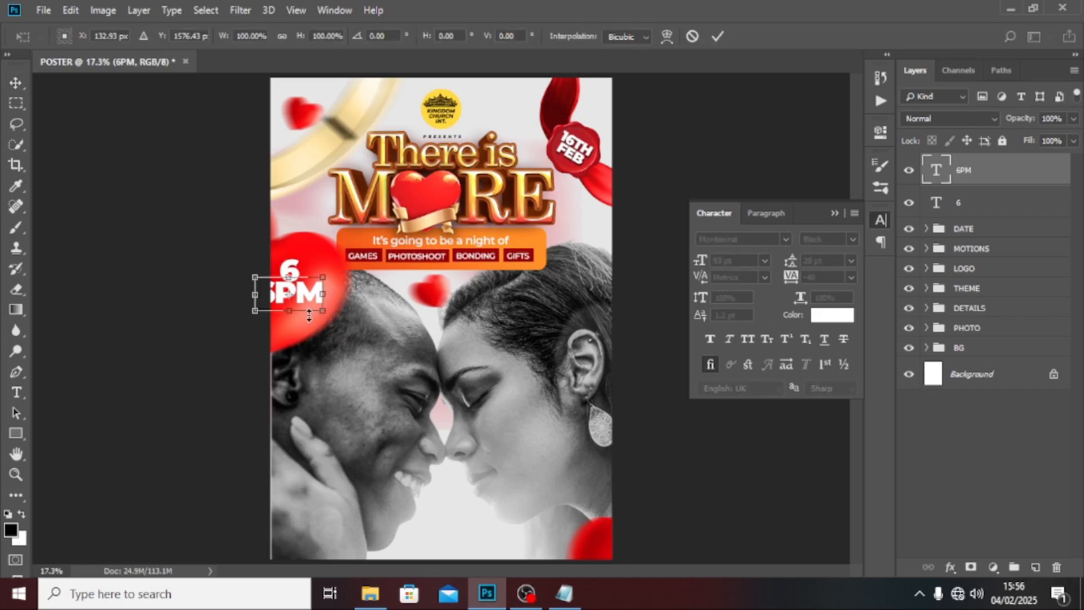
{"action": "left_click_drag", "start_coordinate": [248, 313], "coordinate": [269, 303]}
{"action": "key", "text": "Return"}
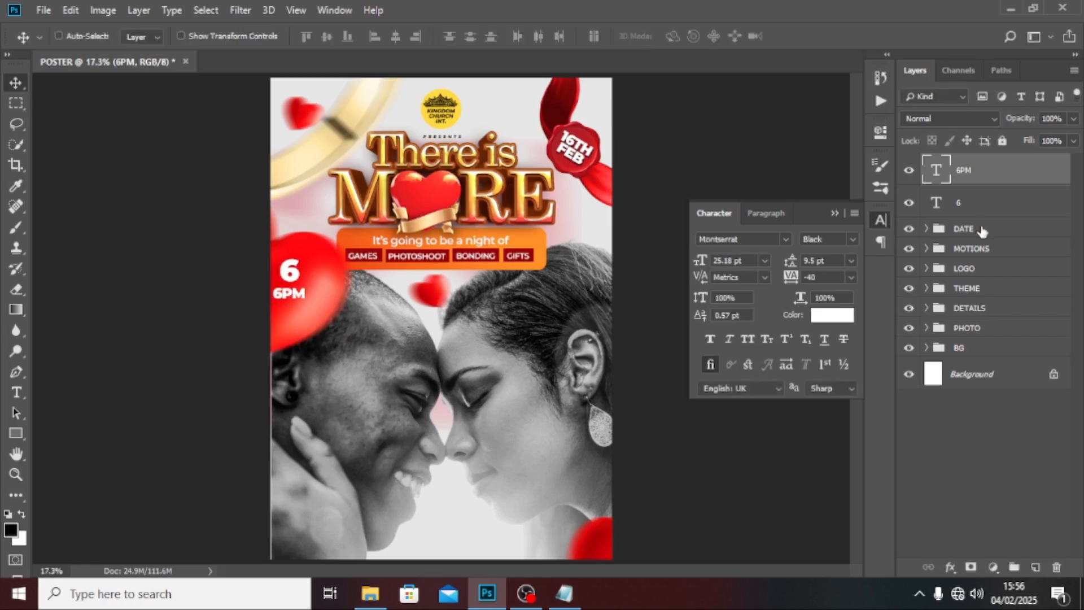
Delete the 6 from the "6PM" text and nudge the remaining "PM" up close beneath the large "6"
{"action": "double_click", "coordinate": [934, 172]}
{"action": "left_click_drag", "start_coordinate": [284, 293], "coordinate": [248, 292]}
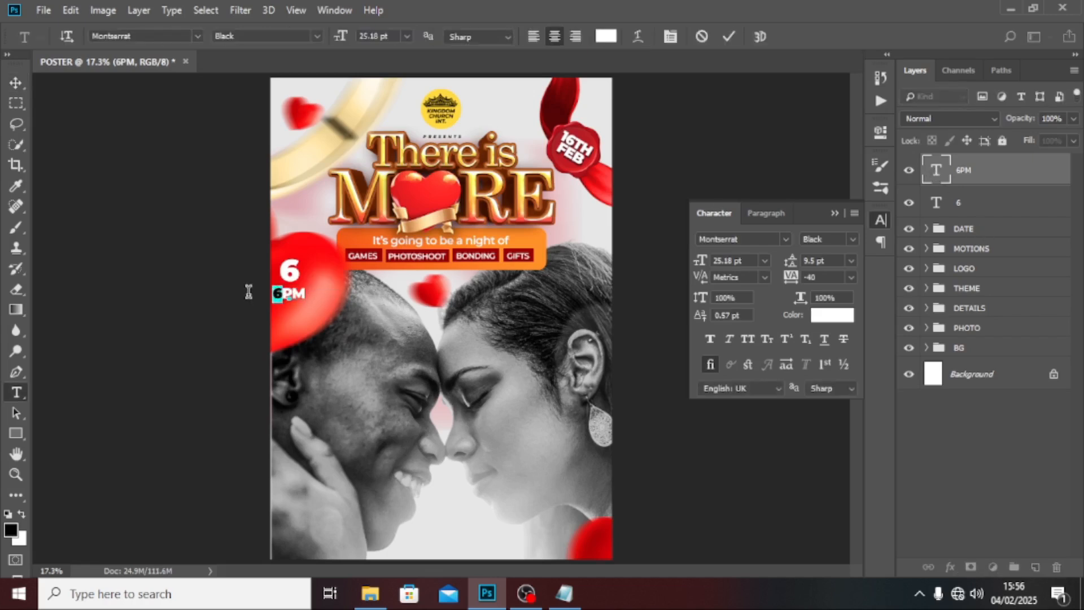
{"action": "key", "text": "BackSpace"}
{"action": "left_click", "coordinate": [988, 180]}
{"action": "key", "text": "v"}
{"action": "key", "text": "shift+Up"}
{"action": "key", "text": "shift+Up"}
{"action": "key", "text": "shift+Up"}
{"action": "key", "text": "shift+Up"}
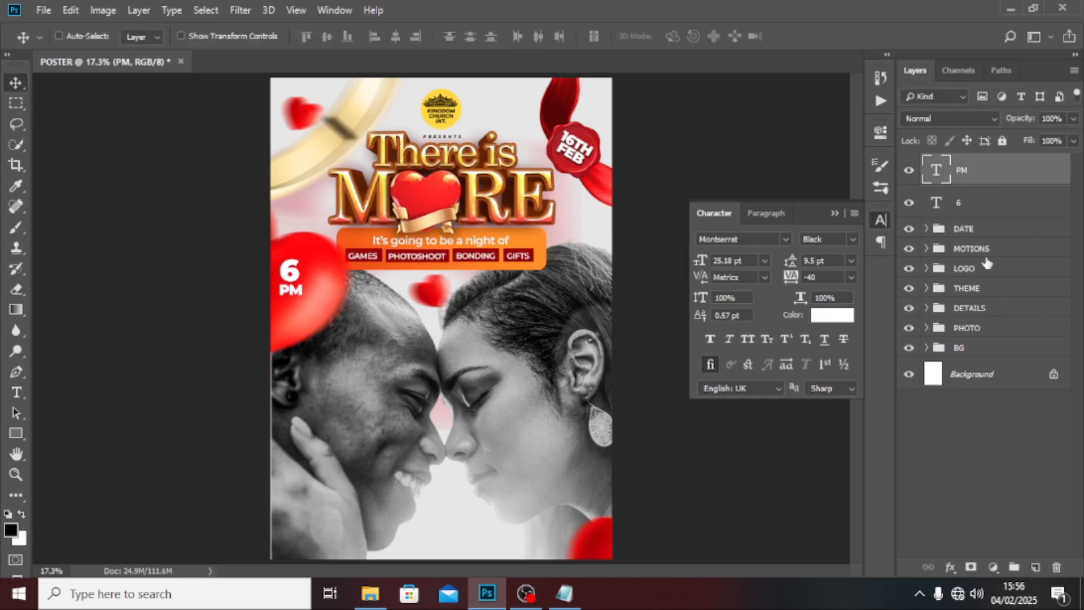
Group the "PM" and "6" layers and transfer the date text's drop shadow to the new group
{"action": "left_click", "coordinate": [985, 210], "text": "ctrl"}
{"action": "key", "text": "ctrl+g"}
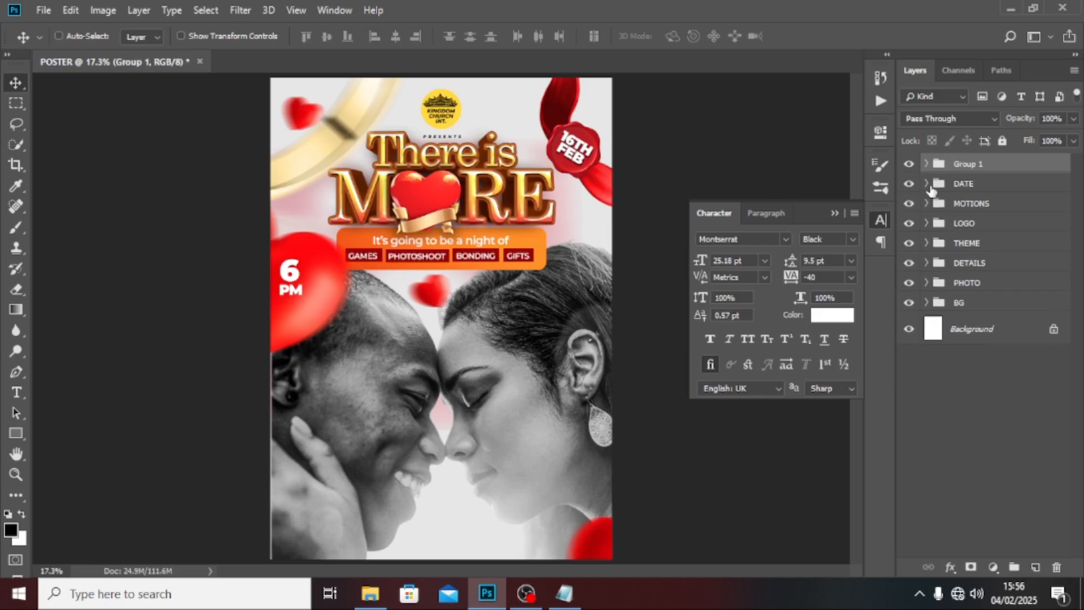
{"action": "left_click", "coordinate": [926, 184]}
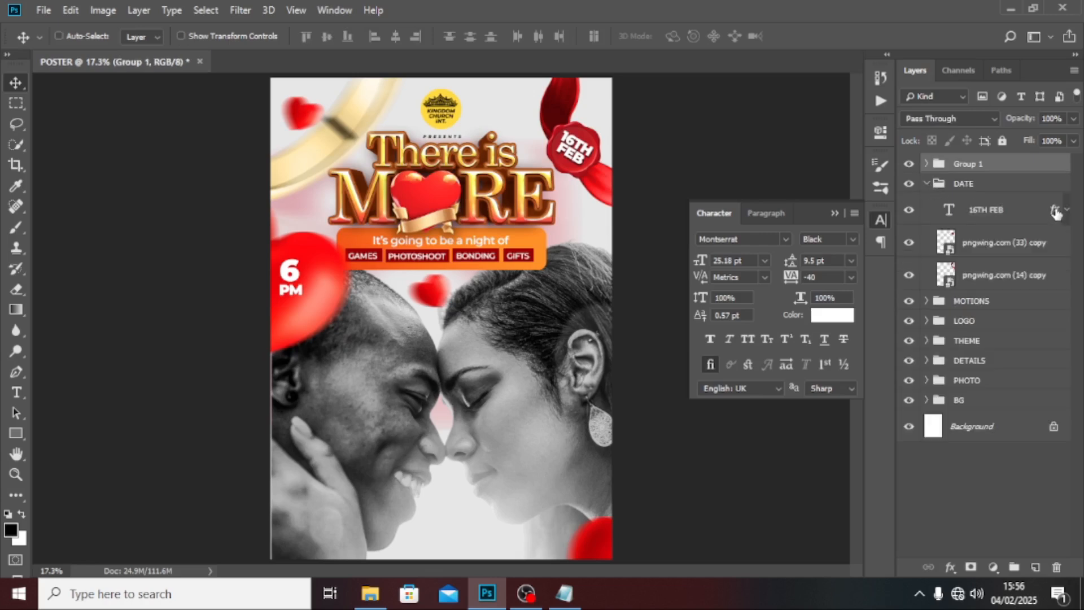
{"action": "left_click_drag", "start_coordinate": [1055, 211], "coordinate": [1053, 169]}
{"action": "left_click", "coordinate": [927, 214]}
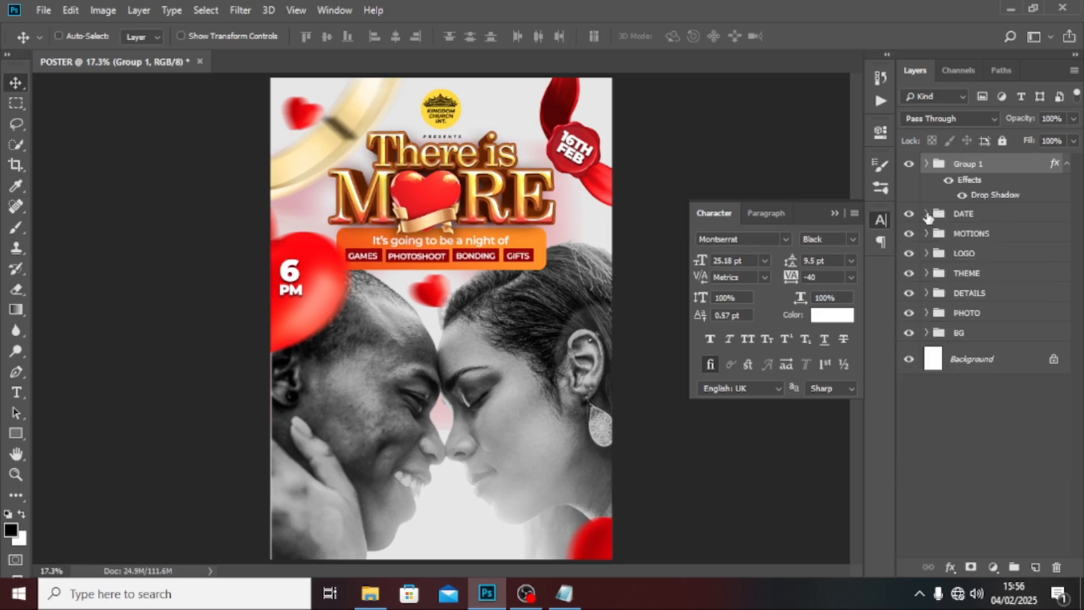
{"action": "left_click", "coordinate": [1065, 164]}
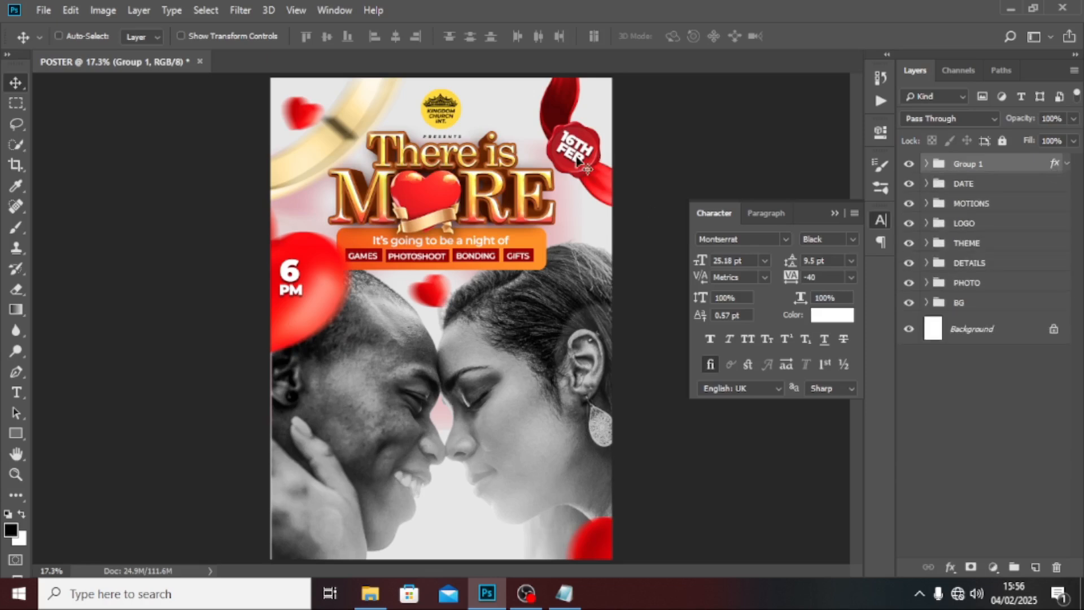
Enlarge the time group, tilt it clockwise and nudge it up onto the upper part of the large heart
{"action": "key", "text": "ctrl+t"}
{"action": "left_click_drag", "start_coordinate": [349, 220], "coordinate": [381, 255]}
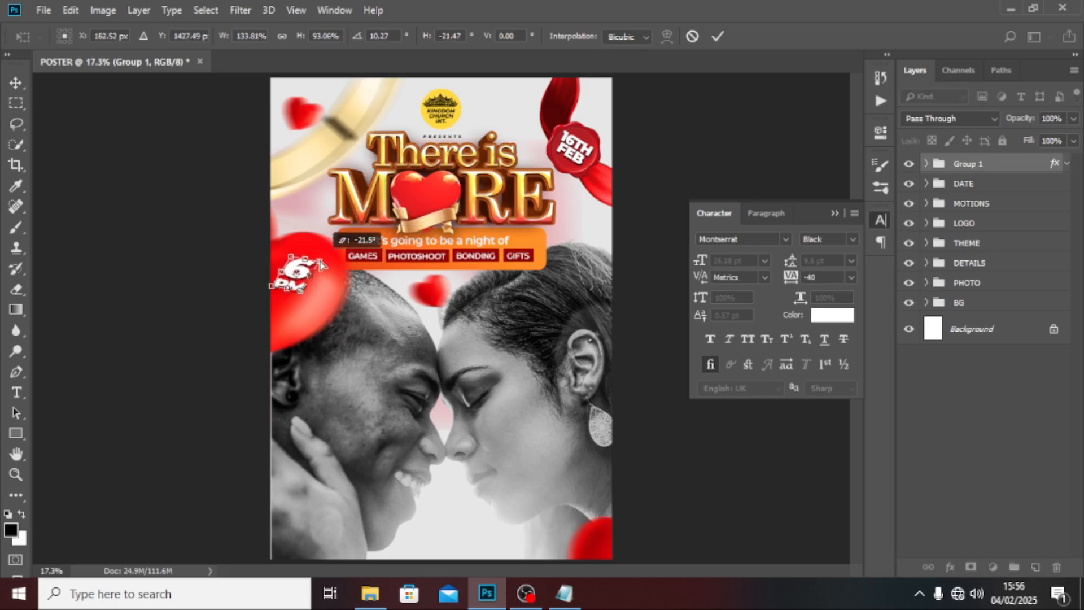
{"action": "left_click_drag", "start_coordinate": [310, 271], "coordinate": [328, 269]}
{"action": "key", "text": "Return"}
{"action": "key", "text": "shift+Left"}
{"action": "key", "text": "shift+Left"}
{"action": "key", "text": "shift+Right"}
{"action": "key", "text": "shift+Up"}
{"action": "key", "text": "shift+Up"}
{"action": "key", "text": "shift+Up"}
{"action": "key", "text": "shift+Up"}
{"action": "key", "text": "shift+Up"}
{"action": "key", "text": "shift+Up"}
{"action": "key", "text": "shift+Up"}
{"action": "key", "text": "shift+Up"}
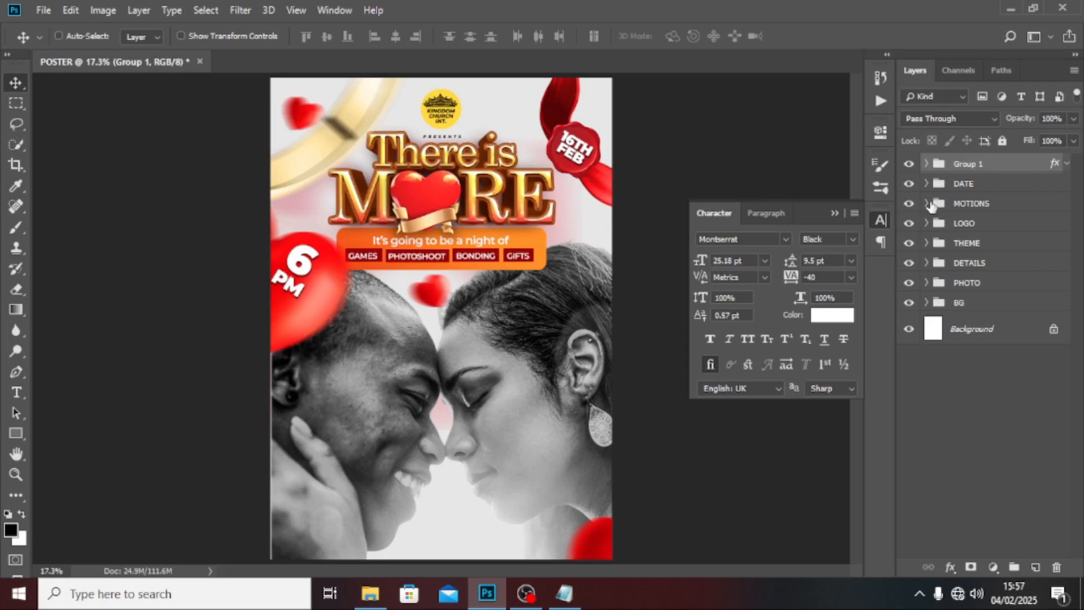
Nudge the "PM" text inside the time group up closer to the "6", and collapse the group
{"action": "left_click", "coordinate": [925, 163]}
{"action": "left_click", "coordinate": [973, 193]}
{"action": "key", "text": "shift+Up"}
{"action": "key", "text": "shift+Up"}
{"action": "key", "text": "shift+Up"}
{"action": "key", "text": "shift+Up"}
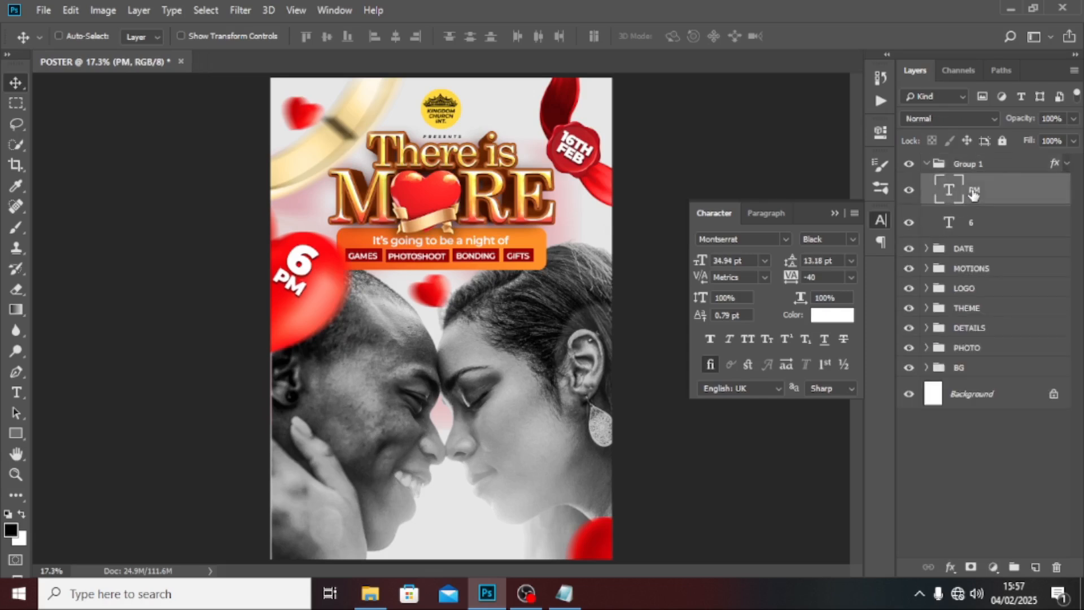
{"action": "left_click", "coordinate": [835, 214]}
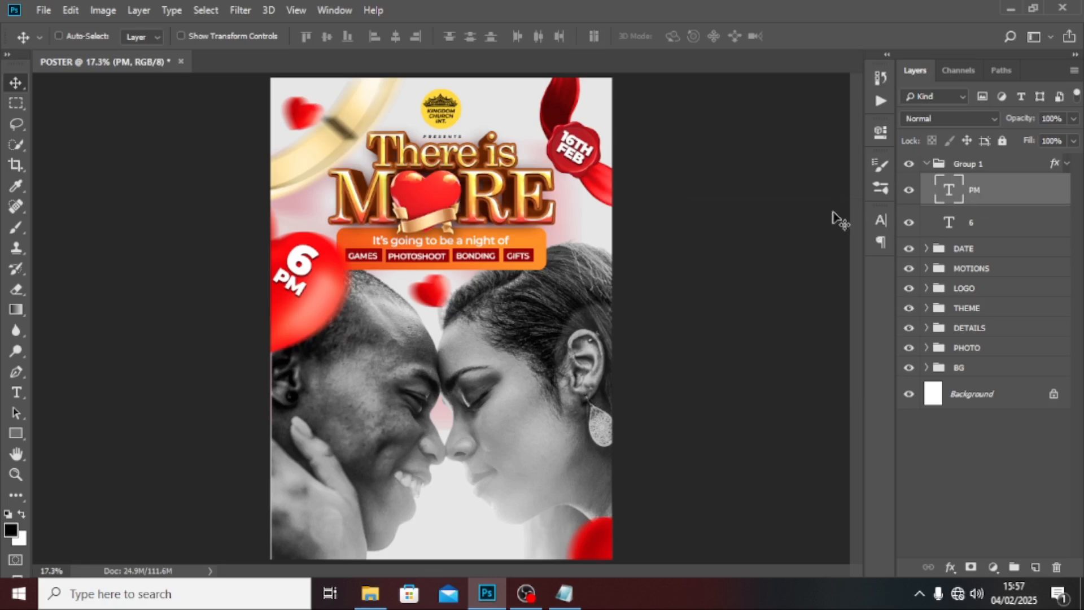
{"action": "left_click", "coordinate": [926, 164]}
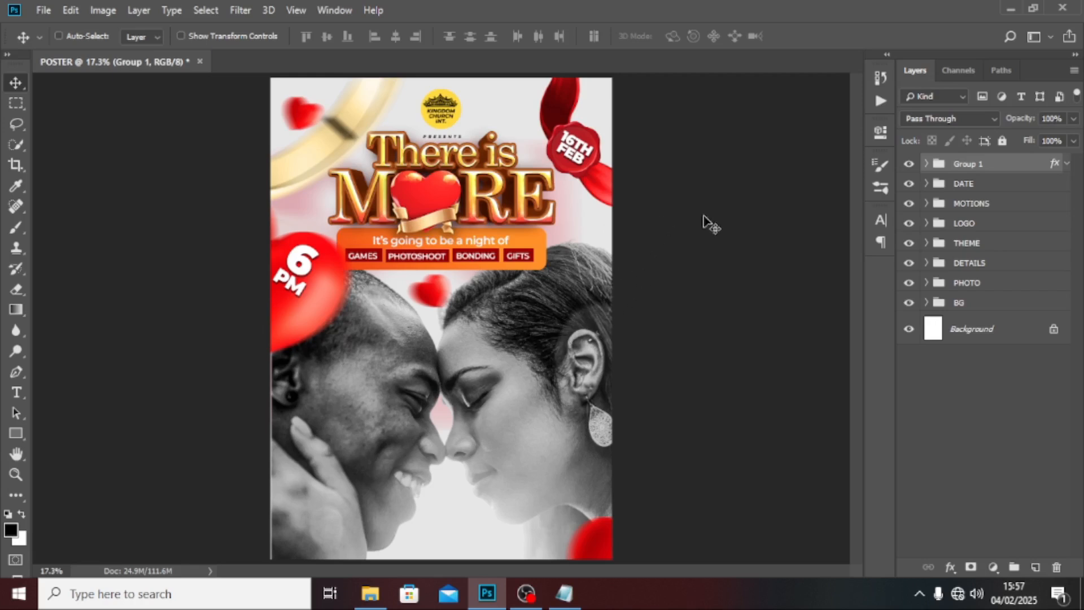
Toggle the time group's visibility off and on to compare, and rename the group TIME
{"action": "left_click", "coordinate": [907, 165]}
{"action": "left_click", "coordinate": [907, 165]}
{"action": "double_click", "coordinate": [971, 163]}
{"action": "type", "text": "T"}
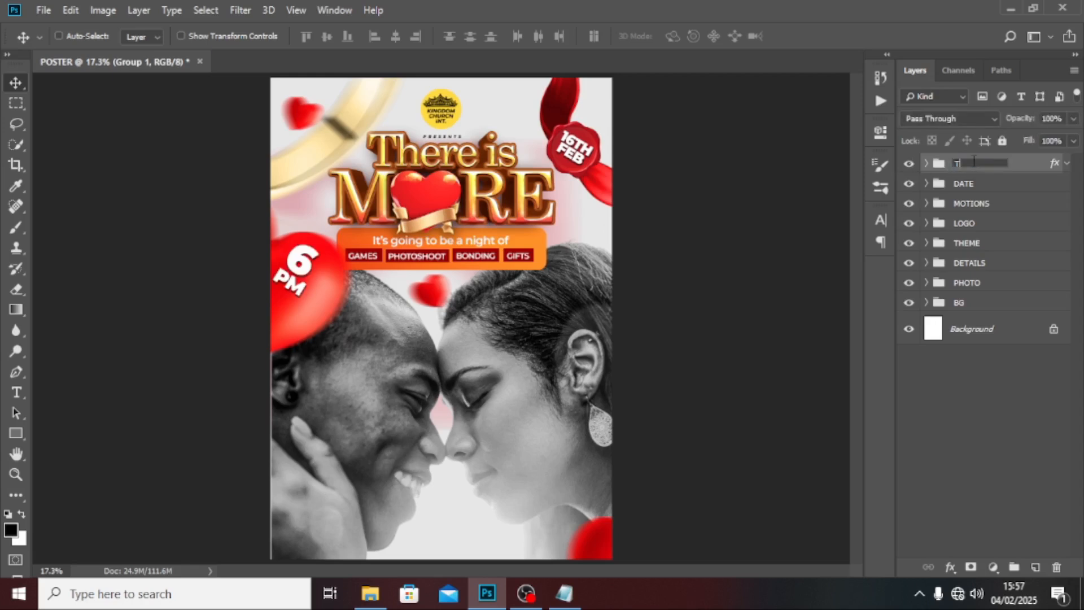
{"action": "type", "text": "IME"}
{"action": "key", "text": "Return"}
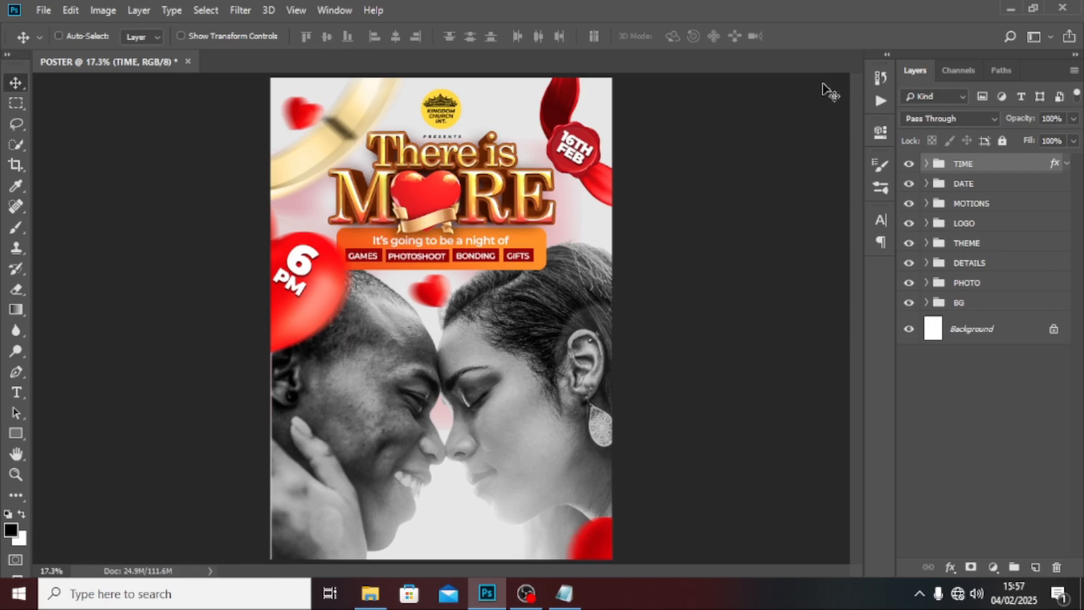
Draw a white rectangle strip about 2683 × 227 px across the poster's bottom edge and move its layer below the MOTIONS group
{"action": "left_click", "coordinate": [15, 433]}
{"action": "mouse_move", "coordinate": [258, 535]}
{"action": "left_mouse_down"}
{"action": "mouse_move", "coordinate": [544, 537]}
{"action": "mouse_move", "coordinate": [626, 565]}
{"action": "left_mouse_up"}
{"action": "left_click", "coordinate": [844, 126]}
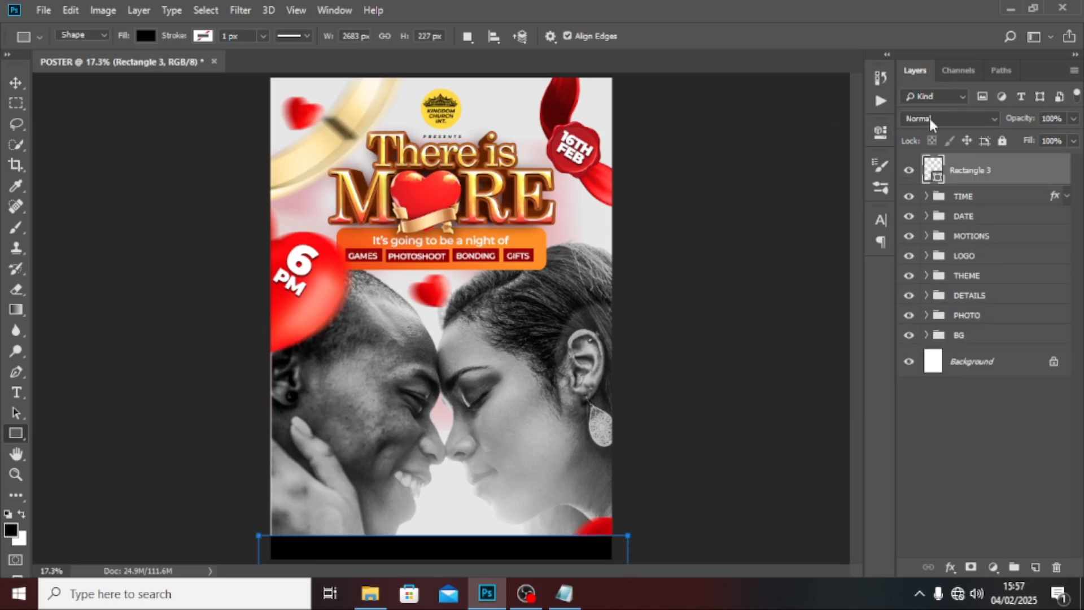
{"action": "double_click", "coordinate": [932, 168]}
{"action": "left_click_drag", "start_coordinate": [563, 228], "coordinate": [551, 224]}
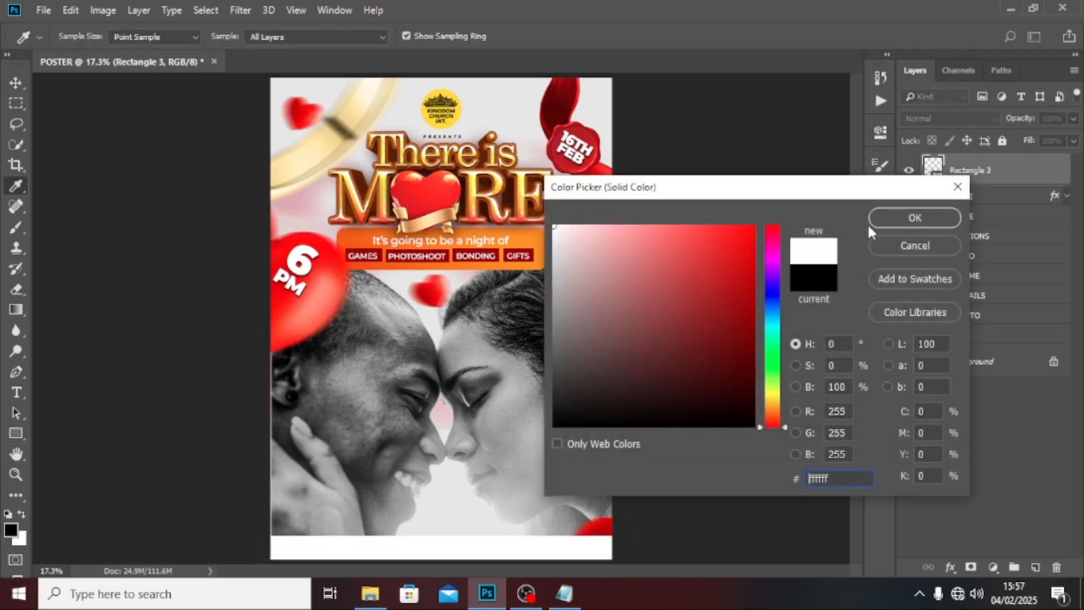
{"action": "left_click", "coordinate": [904, 217]}
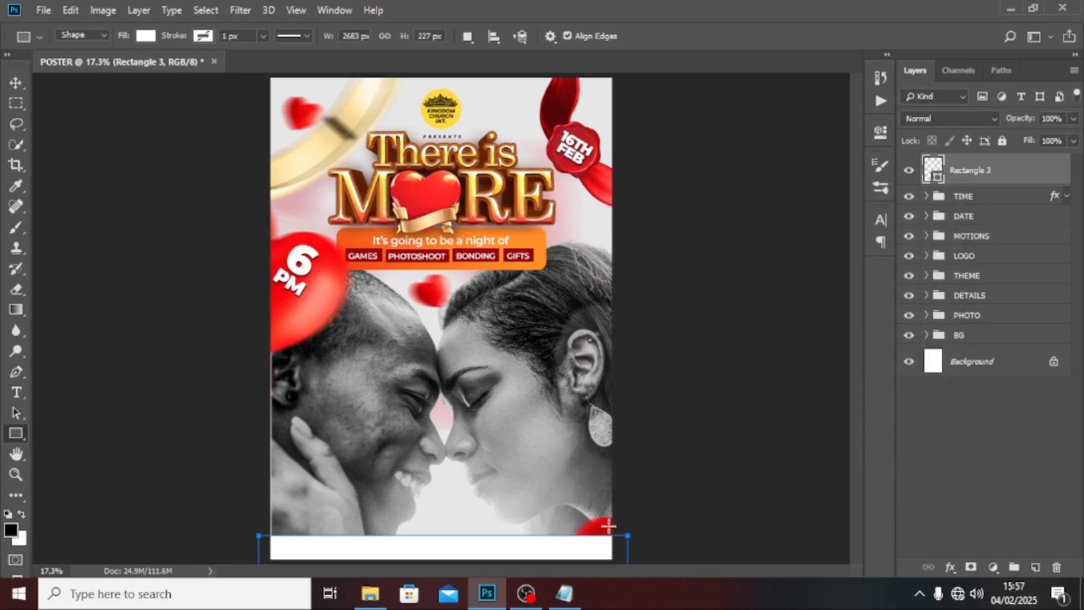
{"action": "key", "text": "v"}
{"action": "left_click_drag", "start_coordinate": [964, 179], "coordinate": [965, 246]}
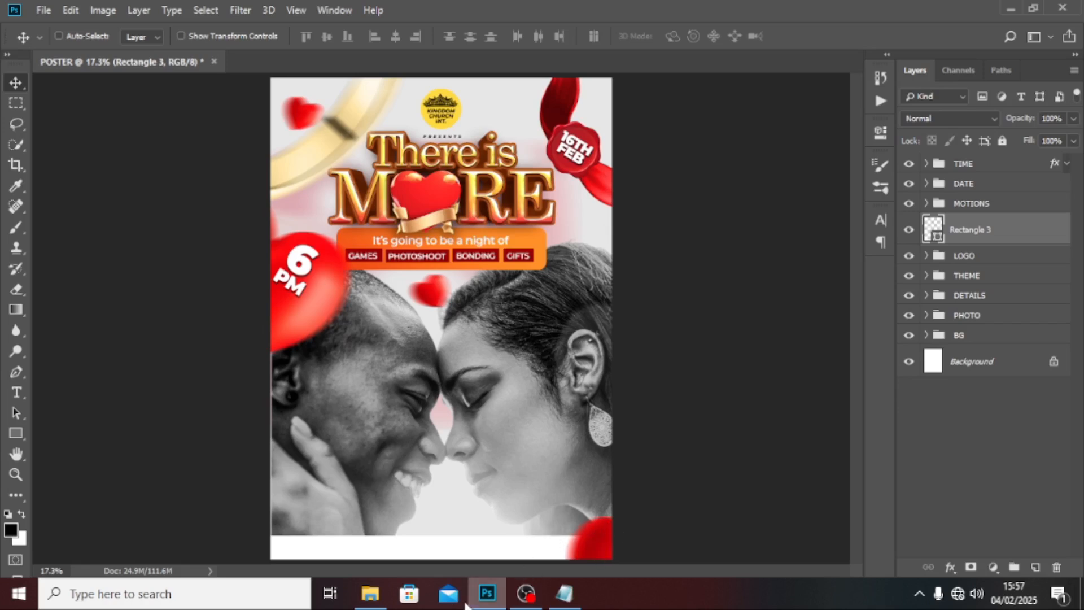
Copy the venue line beginning "@ church premises" from the Notepad file and paste it as a new text layer on the poster
{"action": "key", "text": "t"}
{"action": "left_click_drag", "start_coordinate": [372, 448], "coordinate": [373, 452]}
{"action": "left_click", "coordinate": [564, 592]}
{"action": "left_click", "coordinate": [377, 257]}
{"action": "left_click", "coordinate": [67, 257], "text": "shift"}
{"action": "key", "text": "ctrl+c"}
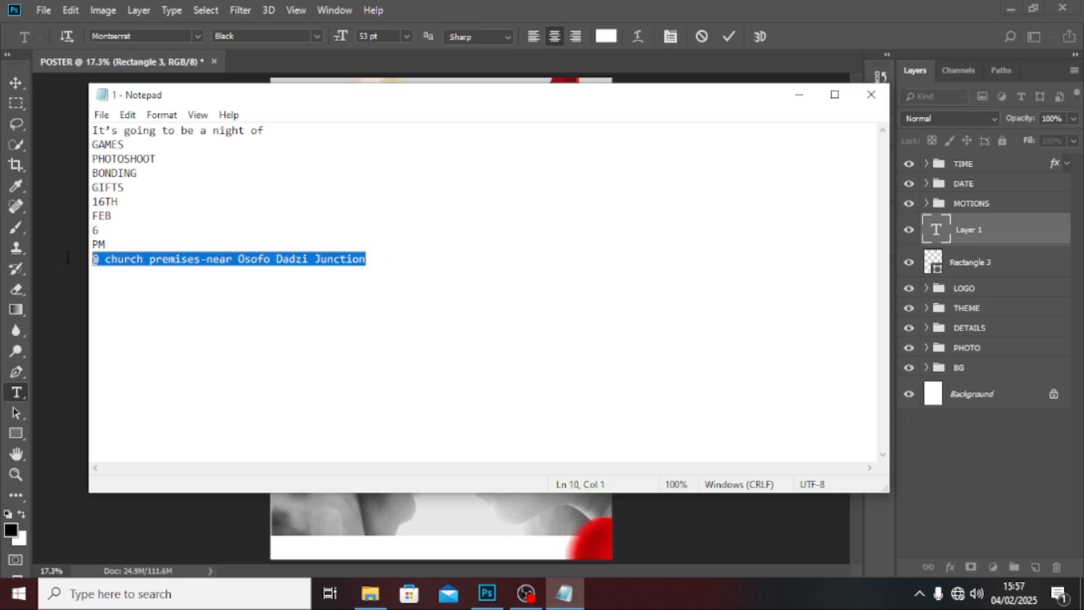
{"action": "left_click", "coordinate": [602, 4]}
{"action": "key", "text": "ctrl+v"}
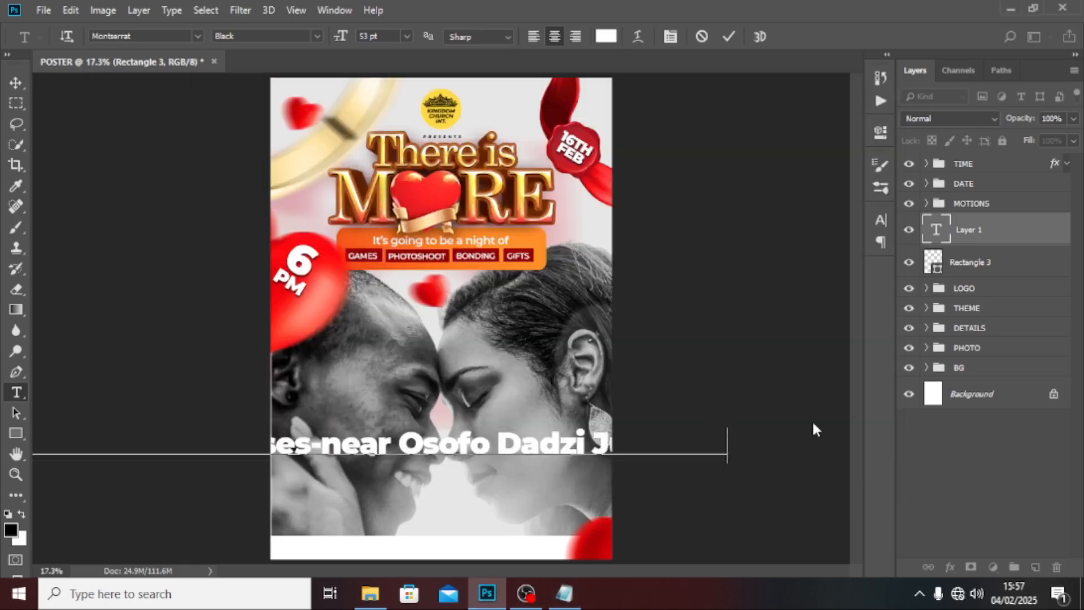
{"action": "left_click", "coordinate": [987, 226]}
Set the venue text size to 18 pt and move it onto the white strip
{"action": "left_click", "coordinate": [879, 220]}
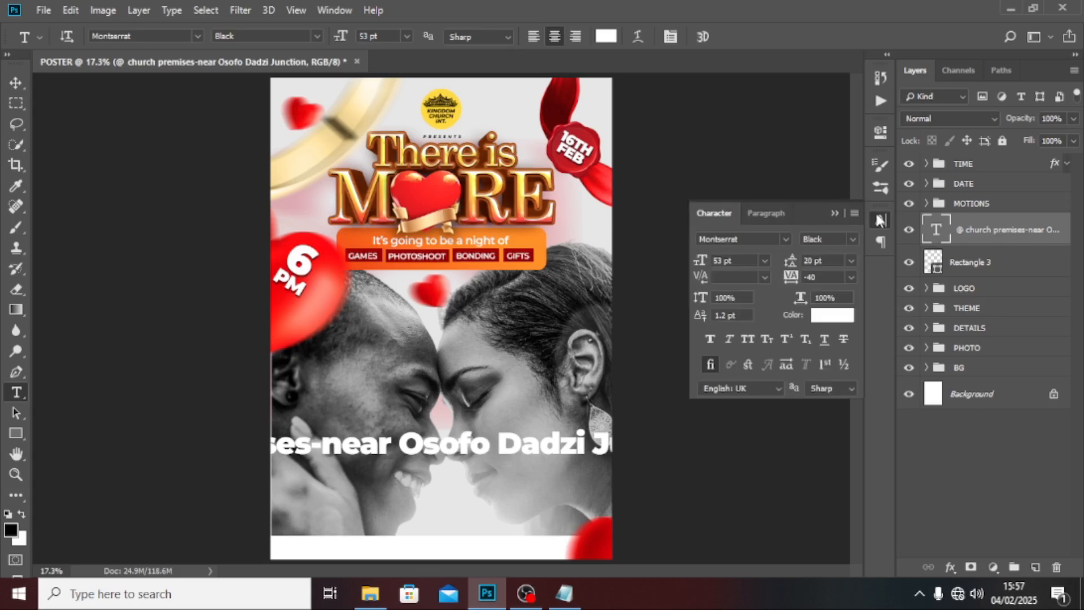
{"action": "left_click", "coordinate": [752, 259]}
{"action": "type", "text": "18"}
{"action": "key", "text": "Return"}
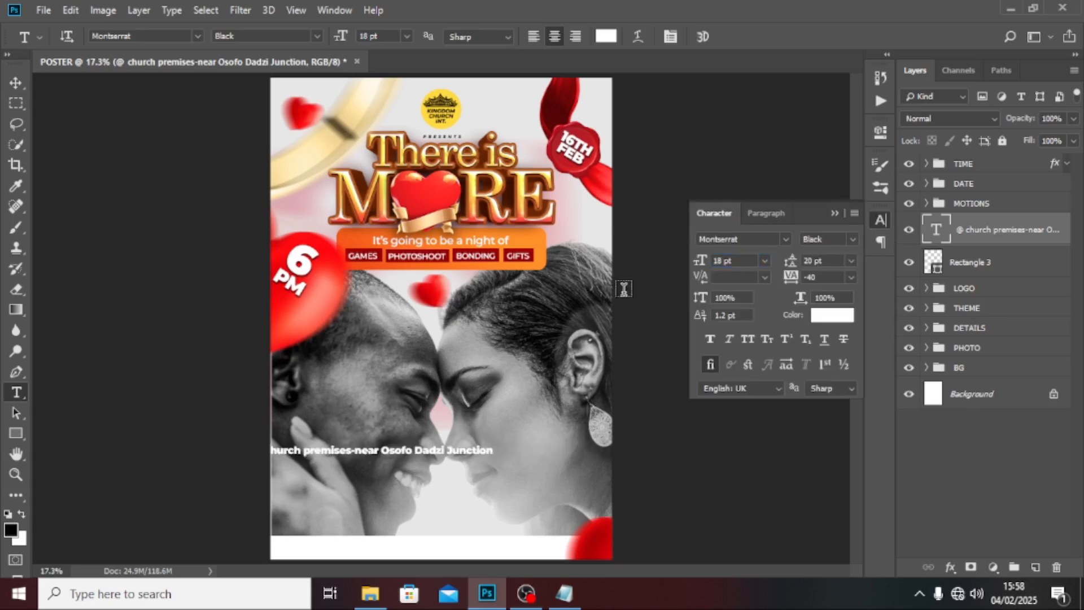
{"action": "key", "text": "v"}
{"action": "left_click_drag", "start_coordinate": [339, 451], "coordinate": [405, 546]}
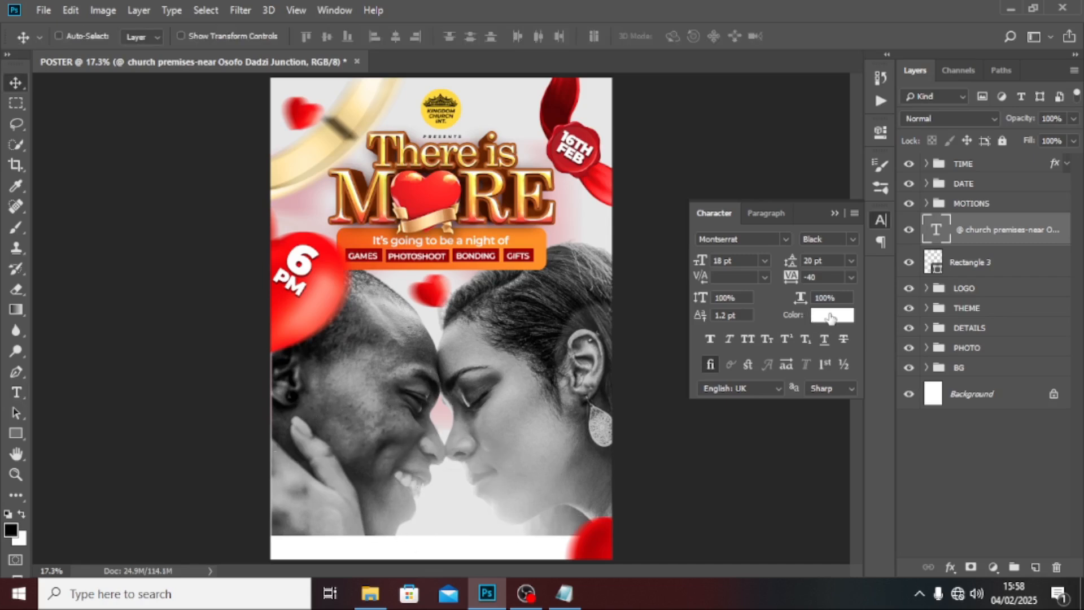
Change the venue text's weight to ExtraBold and its colour to red
{"action": "left_click", "coordinate": [852, 239]}
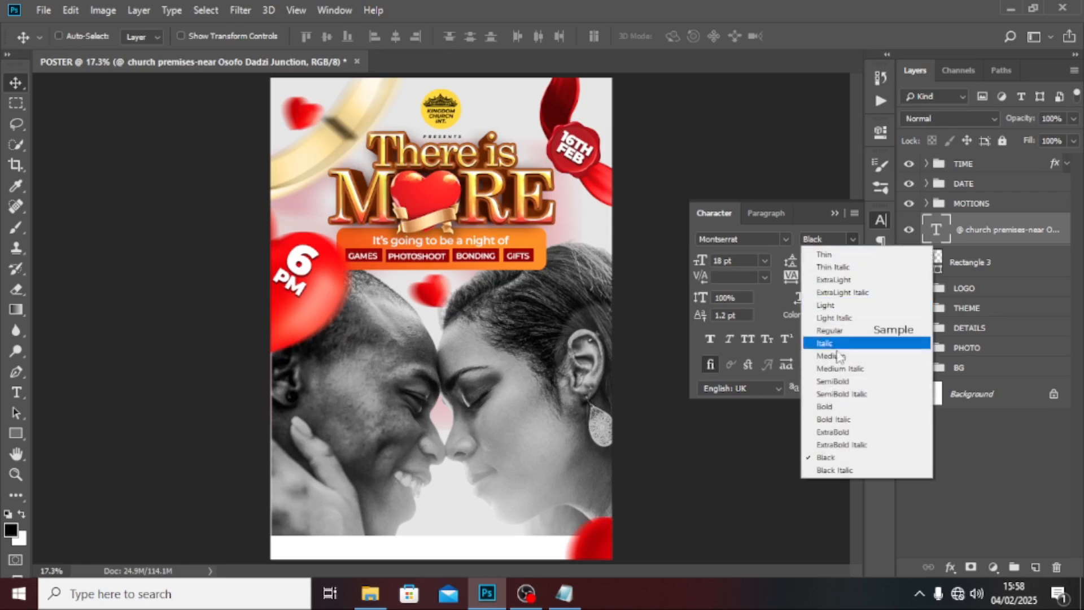
{"action": "left_click", "coordinate": [830, 433]}
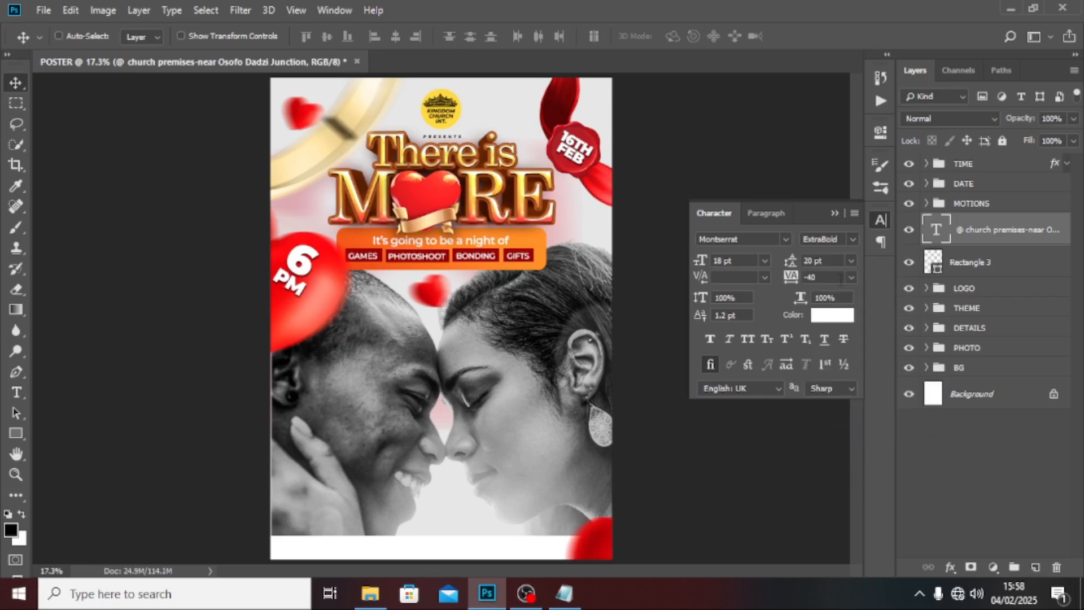
{"action": "left_click", "coordinate": [831, 315]}
{"action": "left_click_drag", "start_coordinate": [678, 283], "coordinate": [758, 203]}
{"action": "left_click", "coordinate": [896, 225]}
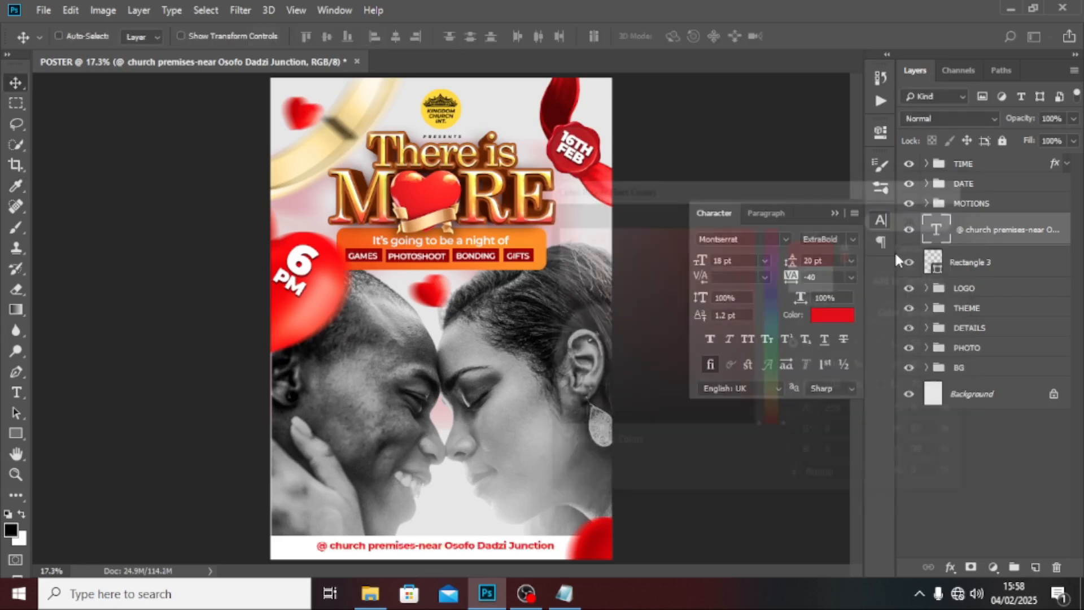
Recolour the part of the venue text after "@ church premises-" black (#000000) and set its weight to Medium
{"action": "double_click", "coordinate": [932, 232]}
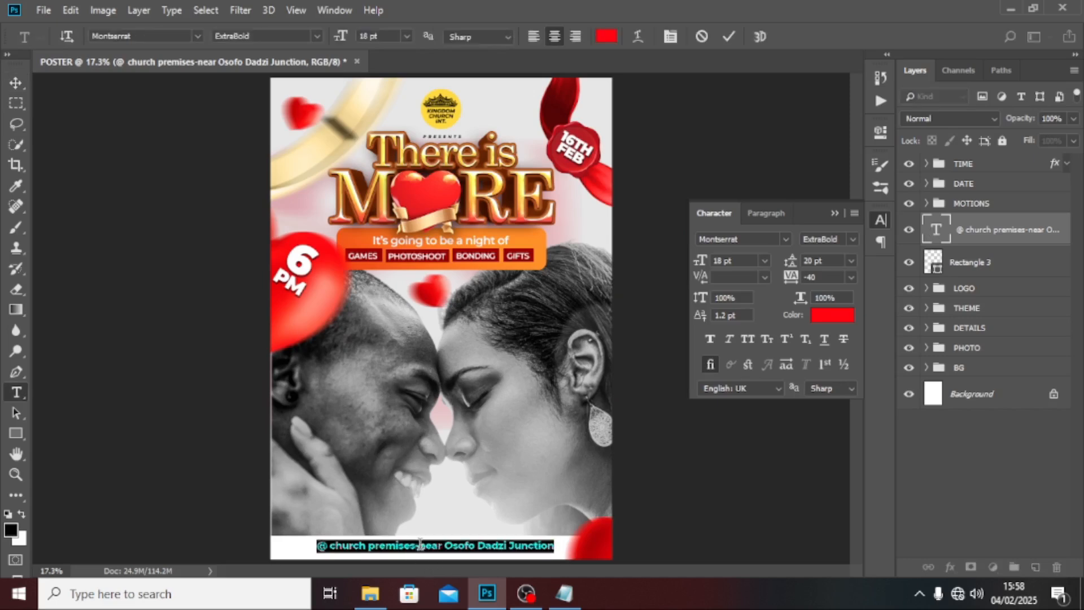
{"action": "left_click_drag", "start_coordinate": [419, 545], "coordinate": [587, 539]}
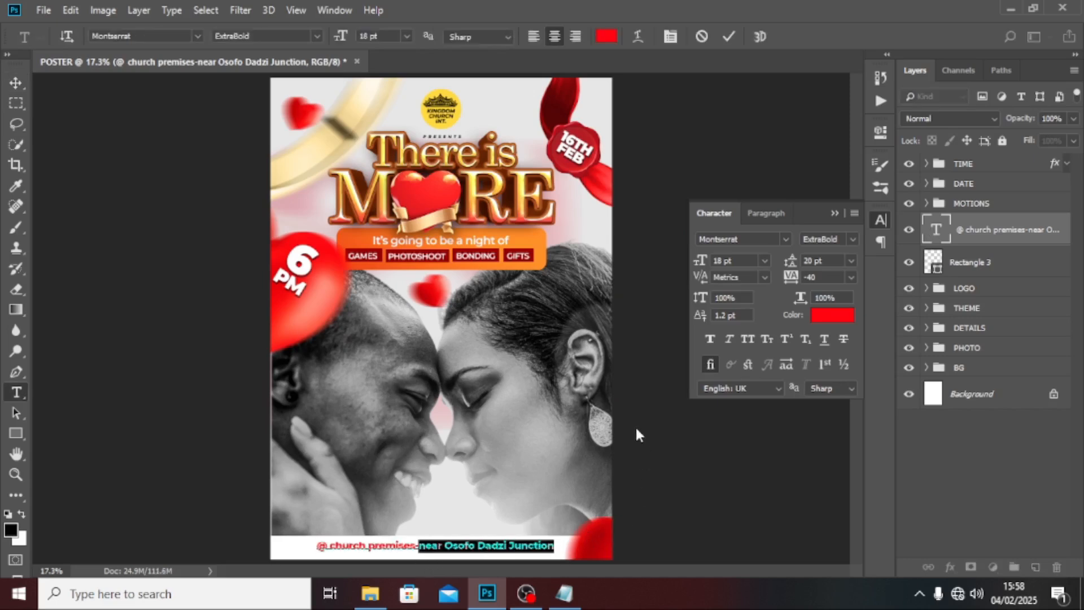
{"action": "left_click", "coordinate": [821, 316]}
{"action": "left_click_drag", "start_coordinate": [641, 388], "coordinate": [501, 450]}
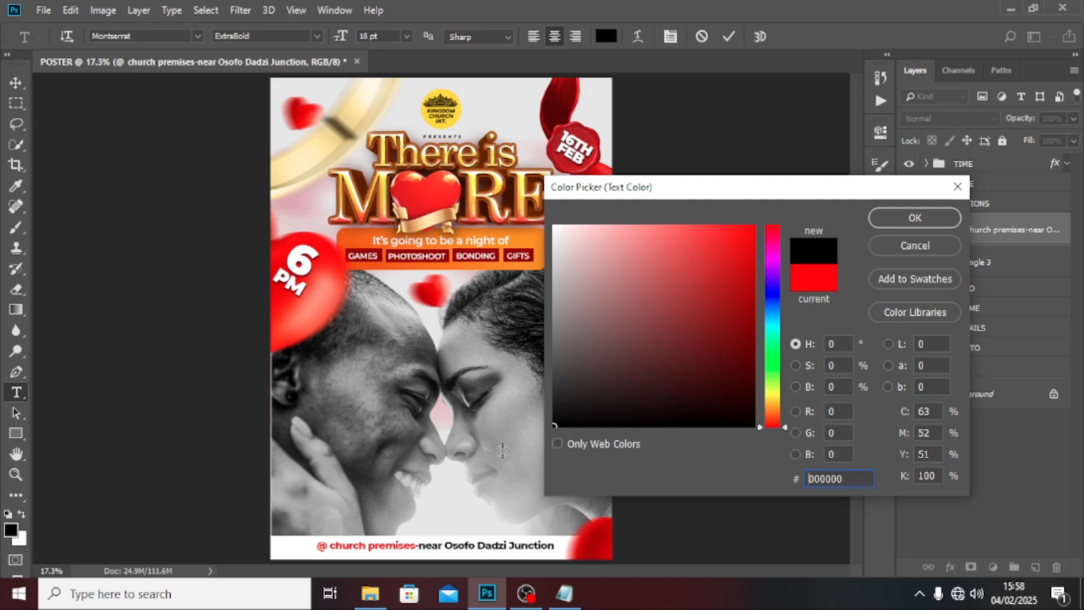
{"action": "left_click", "coordinate": [907, 217]}
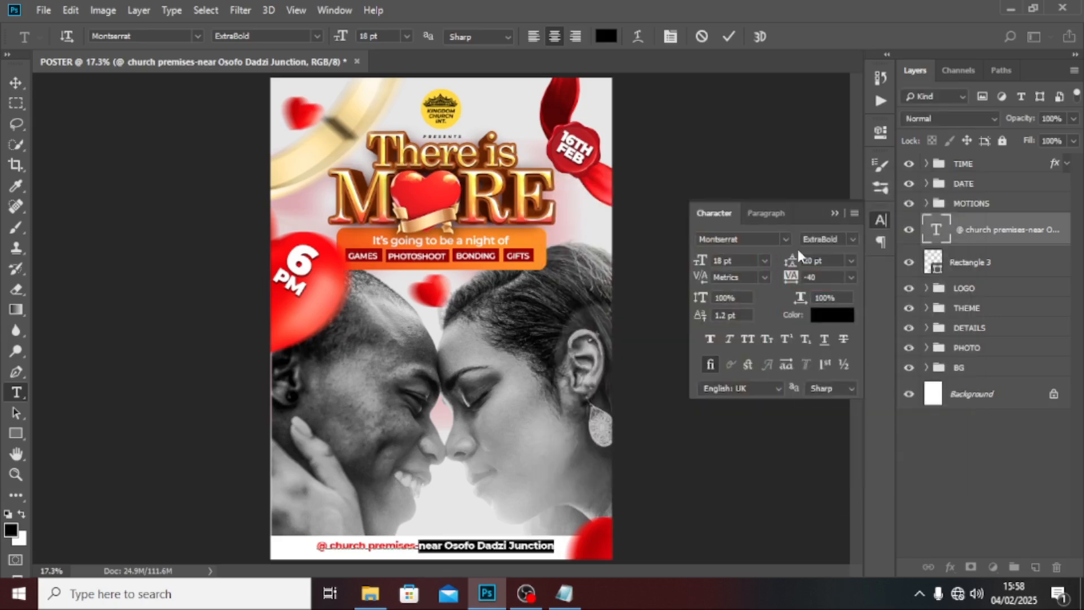
{"action": "left_click", "coordinate": [852, 238]}
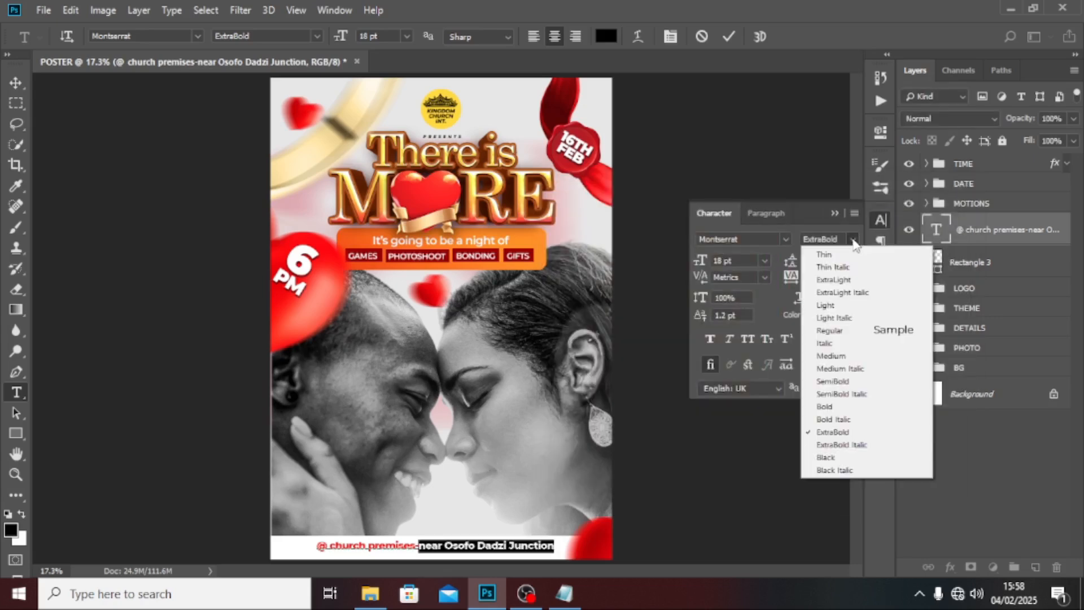
{"action": "left_click", "coordinate": [821, 357]}
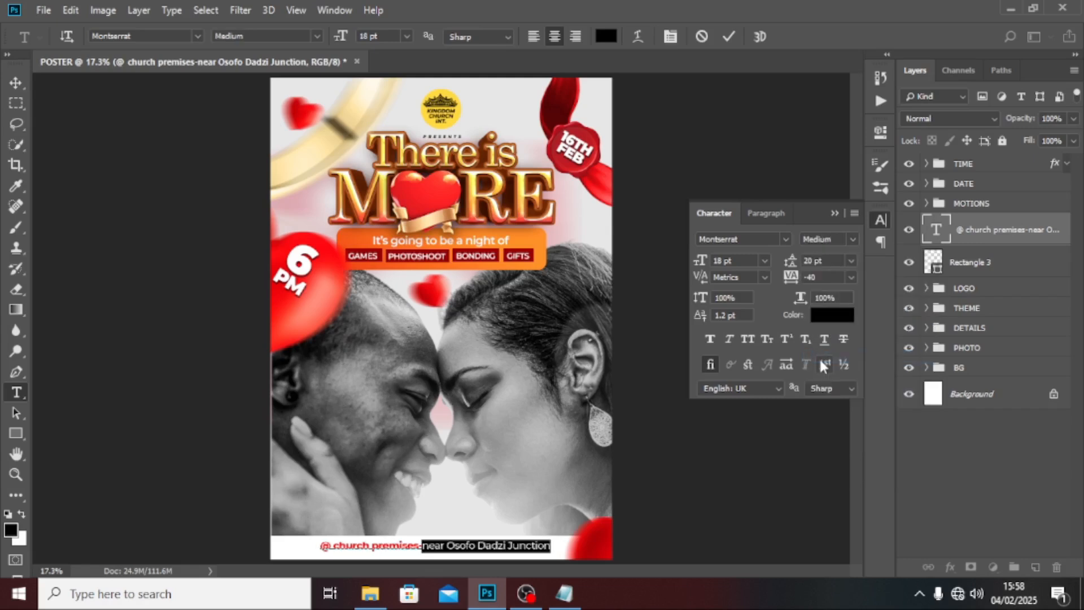
{"action": "left_click", "coordinate": [953, 218]}
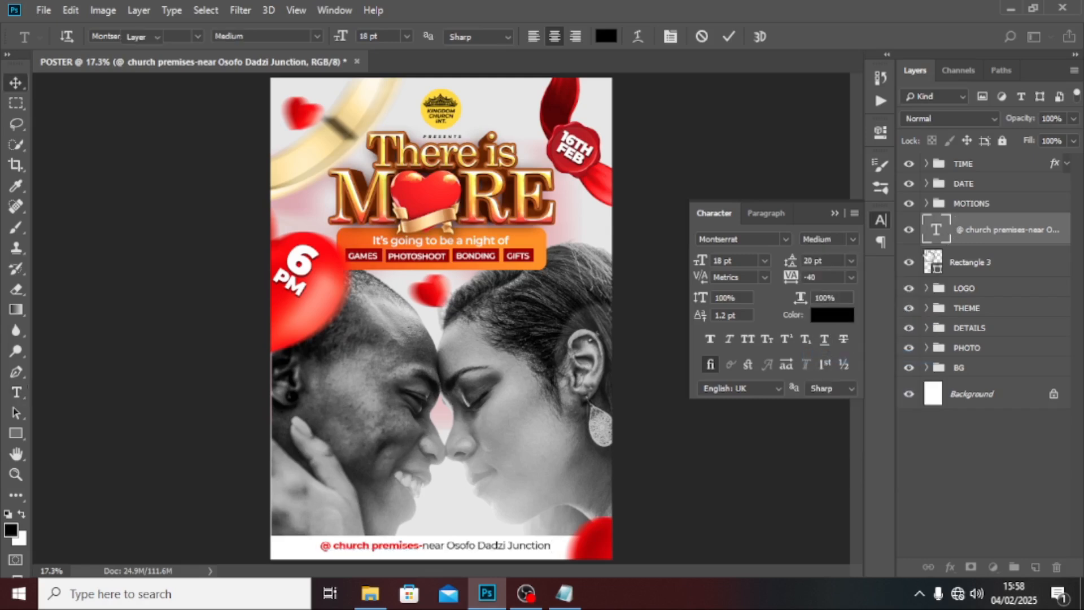
Apply All Caps and Faux Italic to the whole venue text
{"action": "left_click", "coordinate": [748, 340]}
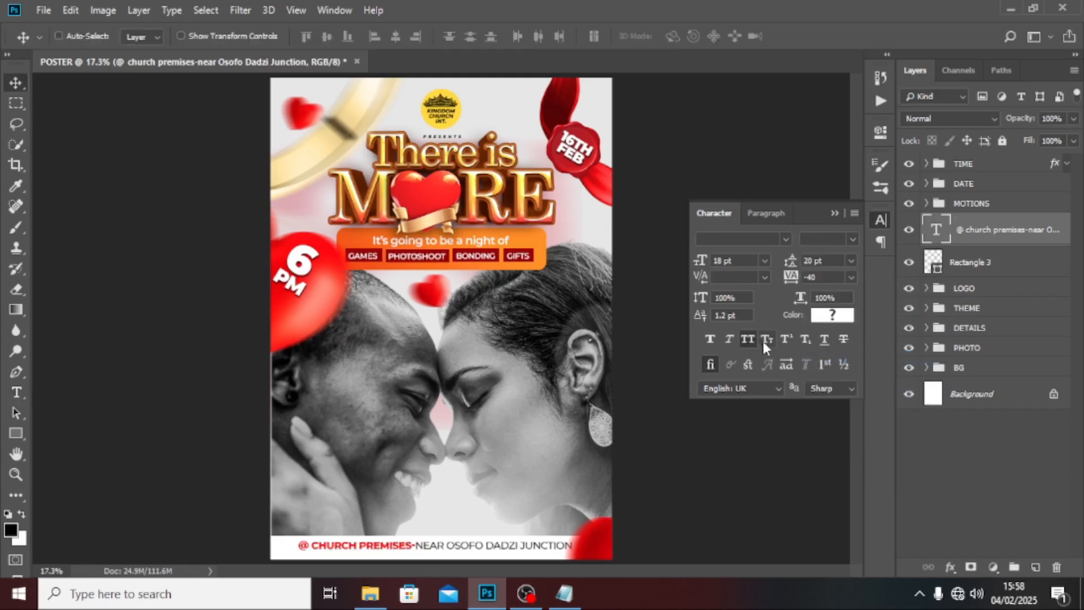
{"action": "left_click", "coordinate": [730, 339]}
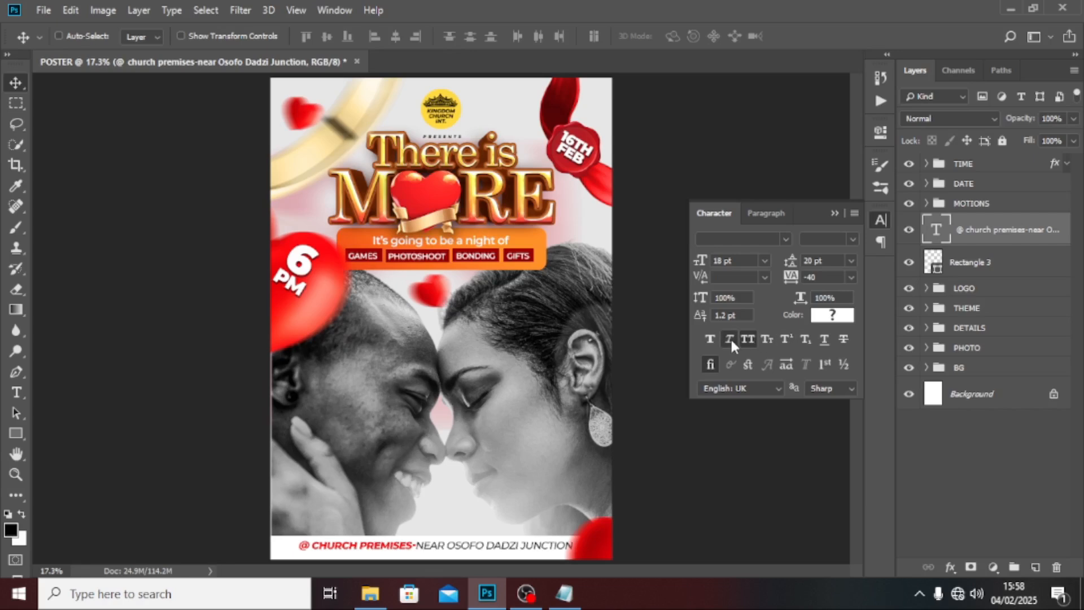
{"action": "left_click", "coordinate": [835, 213]}
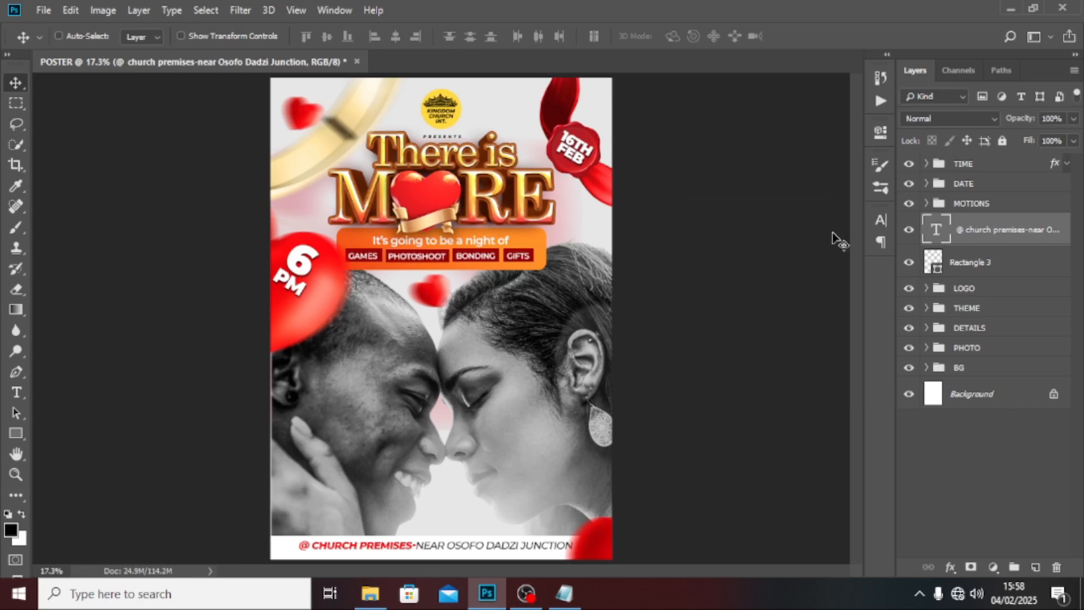
Show the guides and nudge the venue text right to centre it on the poster's middle guide
{"action": "key", "text": "ctrl+semicolon"}
{"action": "key", "text": "ctrl+t"}
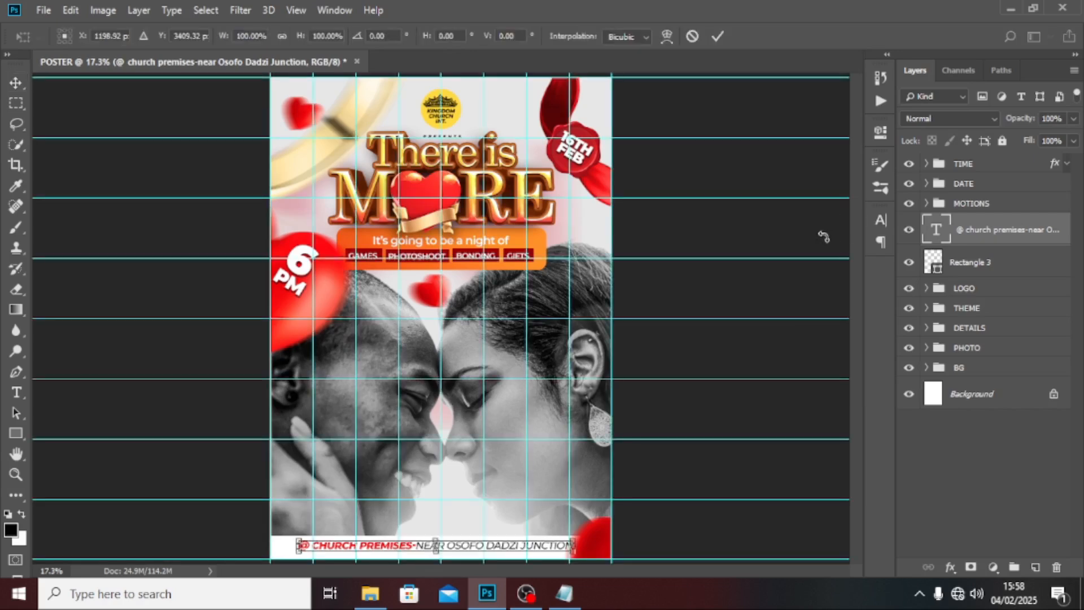
{"action": "key", "text": "Right"}
{"action": "key", "text": "Right"}
{"action": "key", "text": "Right"}
{"action": "key", "text": "Right"}
{"action": "key", "text": "Right"}
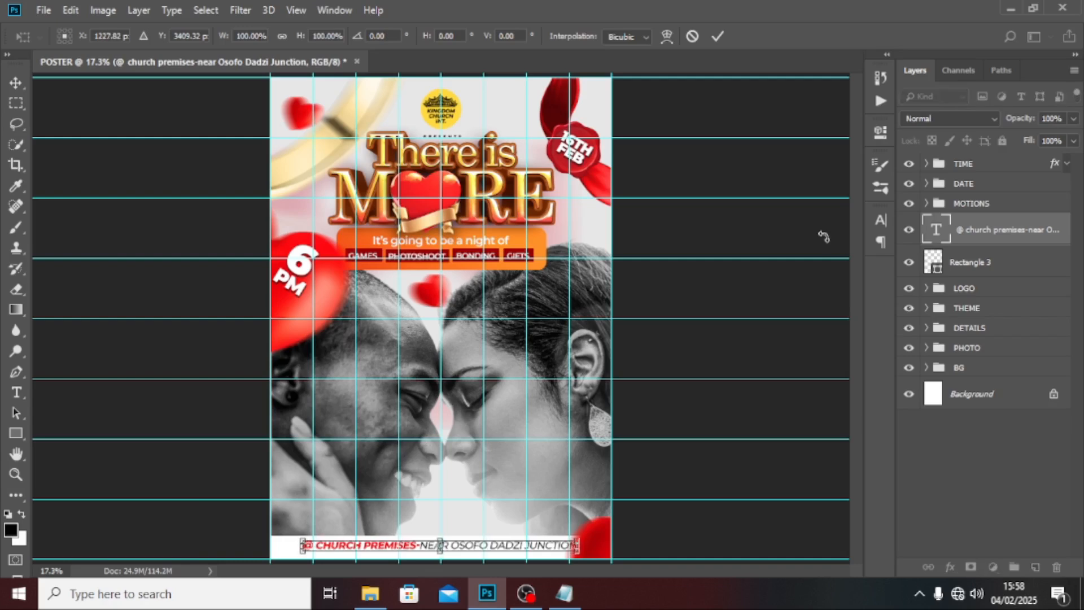
{"action": "key", "text": "Return"}
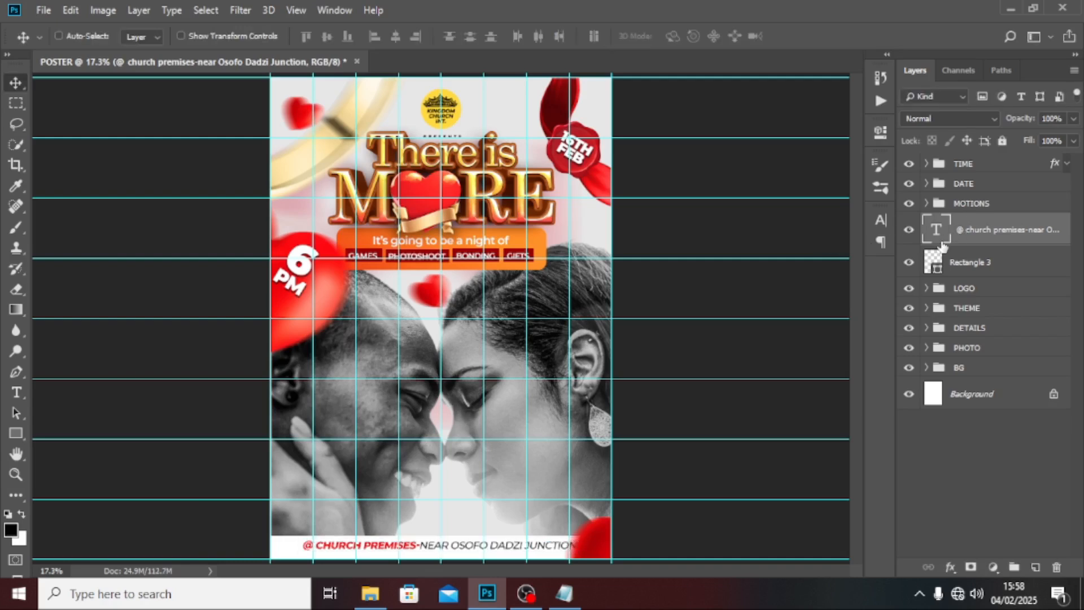
Nudge only the venue text left, clear of the blurred heart in the poster's lower corner, and hide the guides
{"action": "left_click", "coordinate": [967, 268], "text": "shift"}
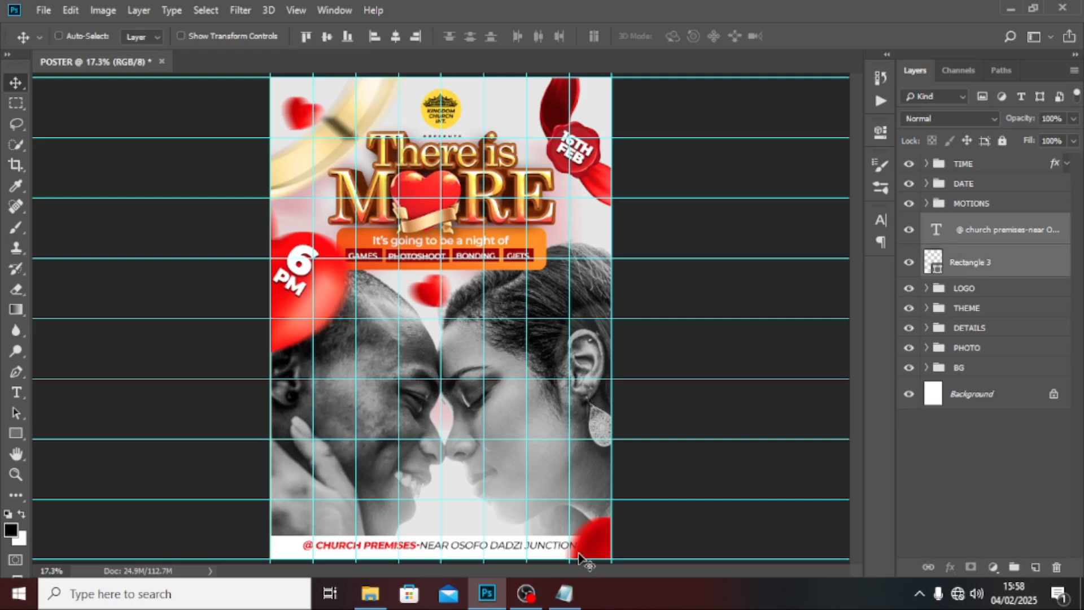
{"action": "left_click", "coordinate": [1019, 248]}
{"action": "key", "text": "shift+Left"}
{"action": "key", "text": "shift+Left"}
{"action": "key", "text": "shift+Left"}
{"action": "key", "text": "shift+Left"}
{"action": "key", "text": "shift+Left"}
{"action": "key", "text": "shift+Left"}
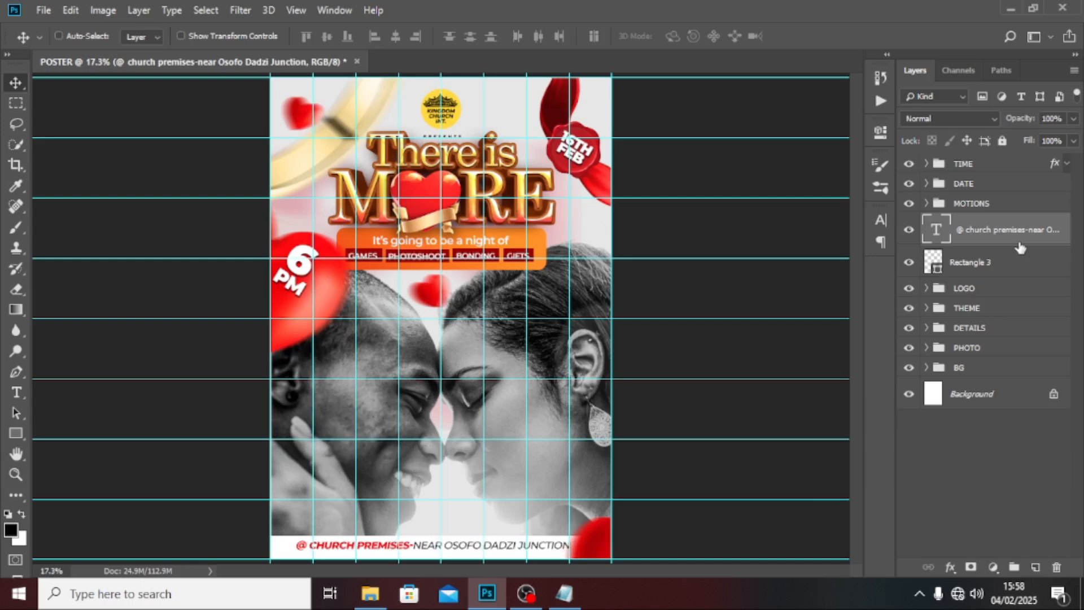
{"action": "key", "text": "ctrl+semicolon"}
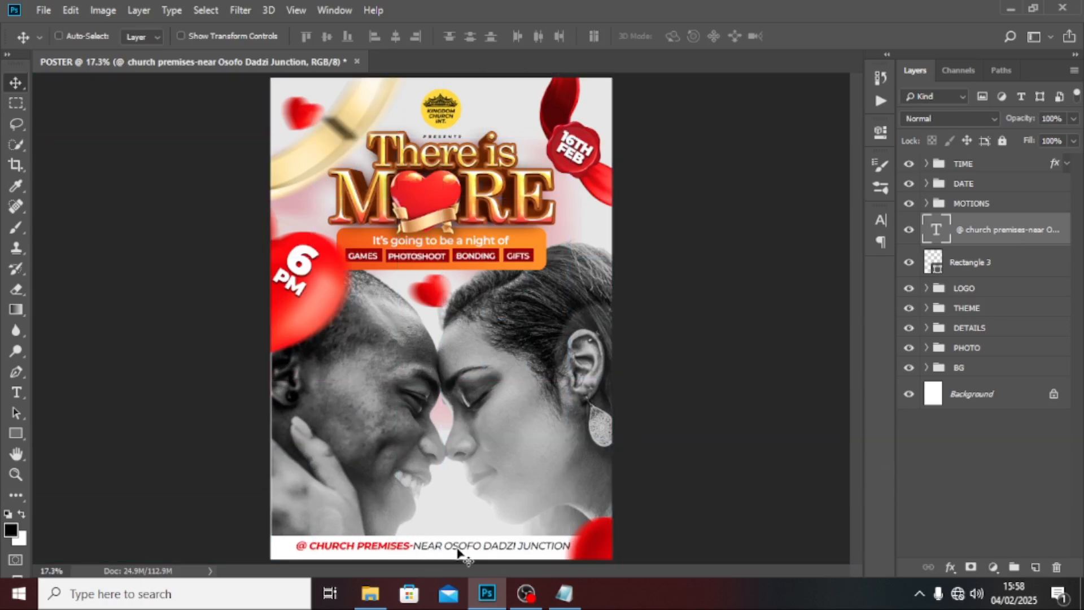
Group the venue text with the white rectangle and rename the group VENUE
{"action": "left_click", "coordinate": [966, 271], "text": "shift"}
{"action": "key", "text": "ctrl+g"}
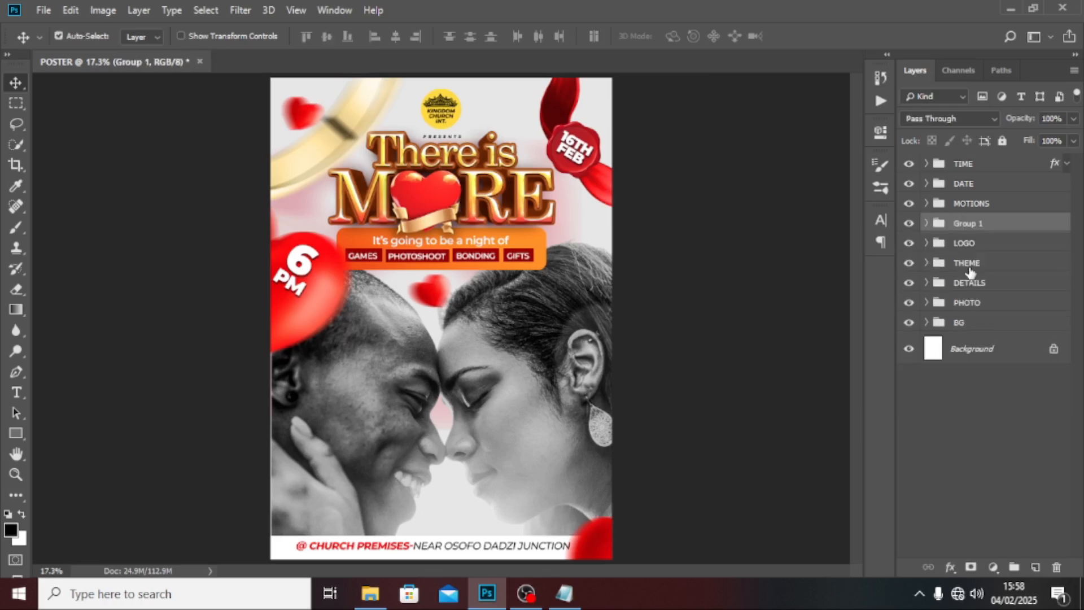
{"action": "double_click", "coordinate": [965, 224]}
{"action": "type", "text": "VENUE"}
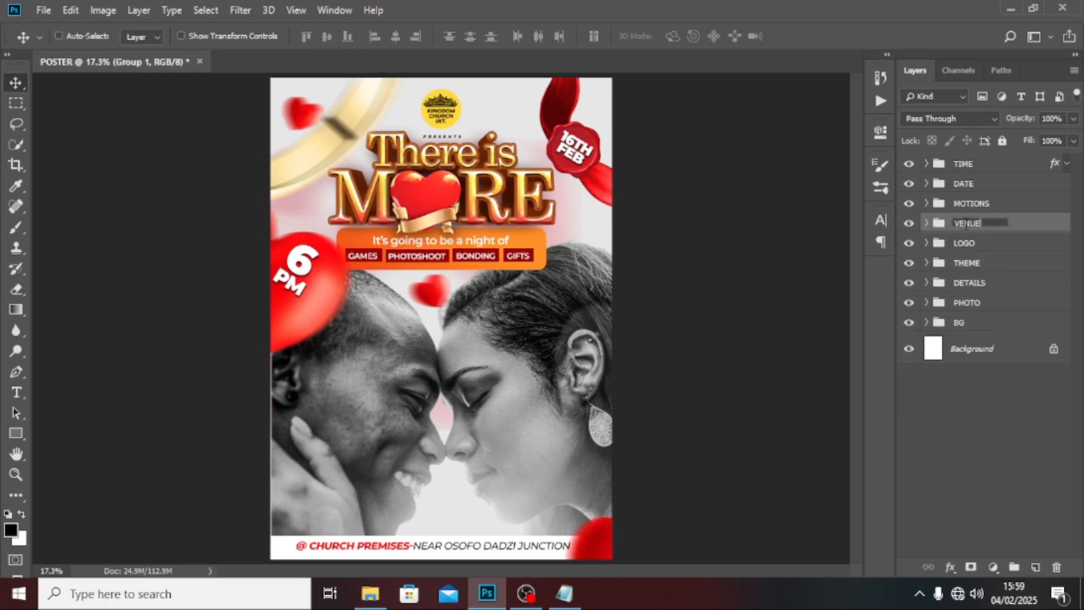
{"action": "key", "text": "Return"}
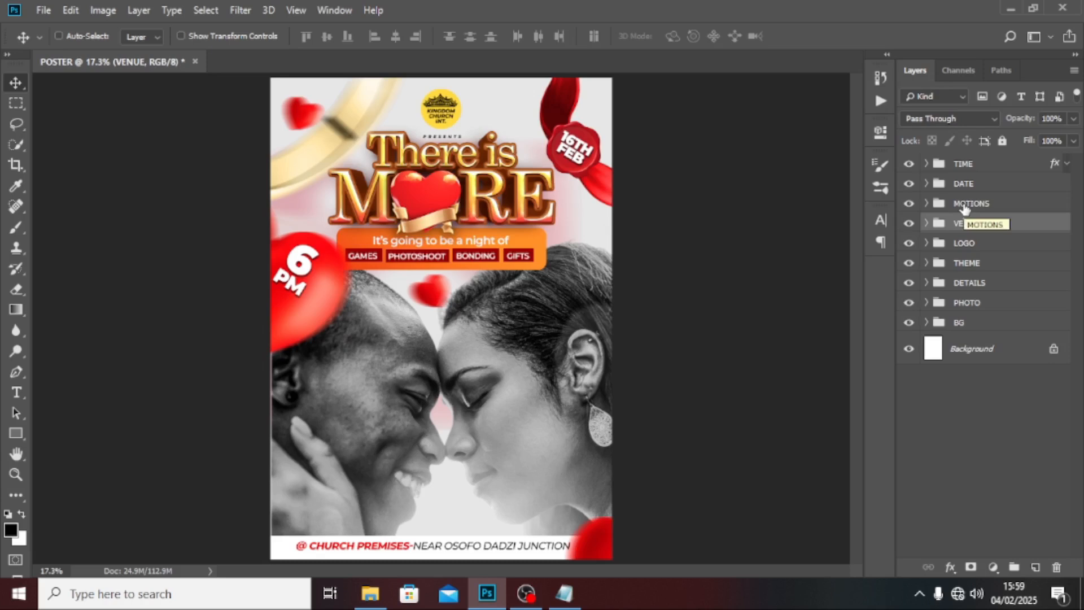
Add a new layer above the TIME group and paint a soft glow over MORE's "R" with a 700 px brush in the sampled background colour
{"action": "left_click", "coordinate": [976, 165]}
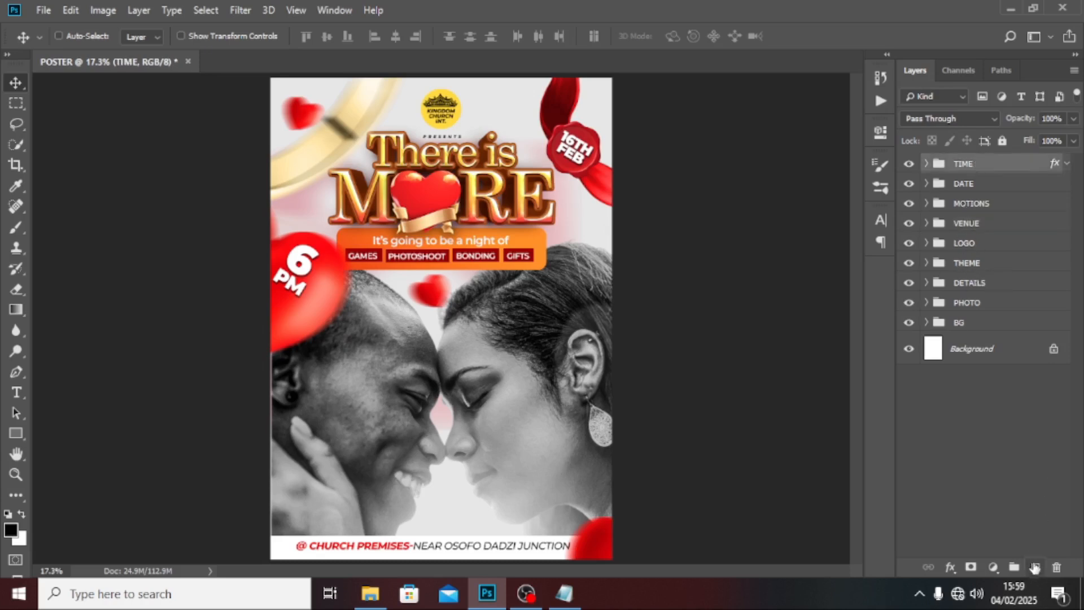
{"action": "left_click", "coordinate": [1035, 567]}
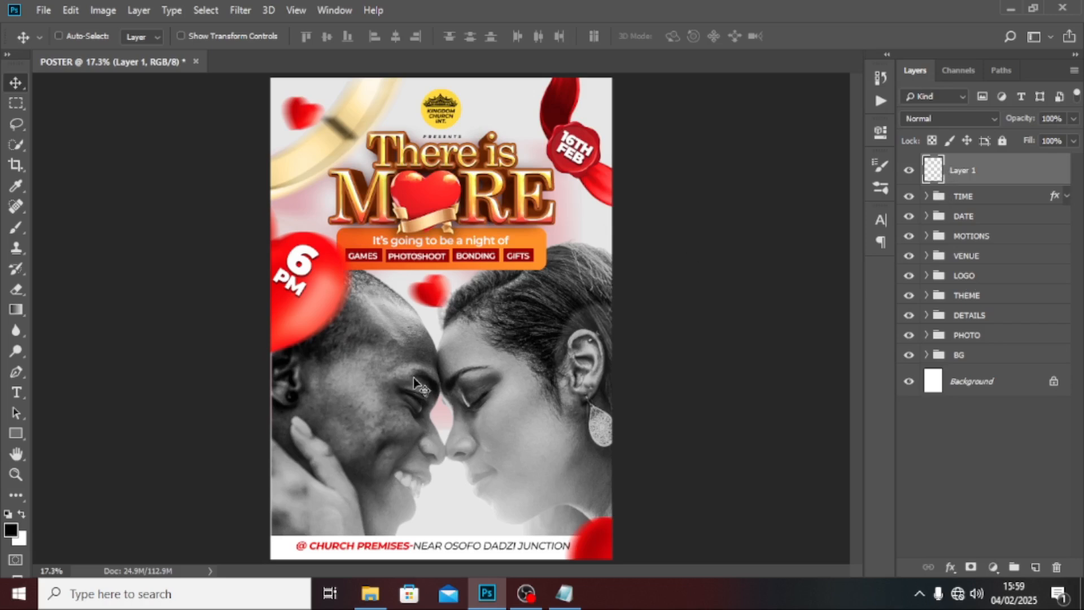
{"action": "left_click", "coordinate": [15, 227]}
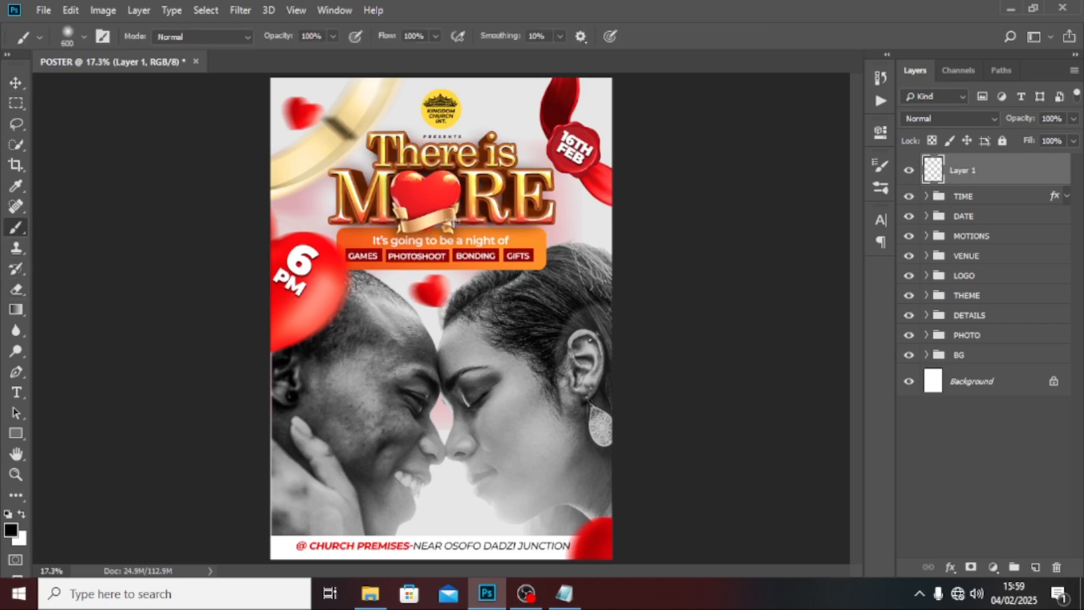
{"action": "left_click", "coordinate": [500, 102], "text": "alt"}
{"action": "key", "text": "bracketright"}
{"action": "left_click_drag", "start_coordinate": [487, 206], "coordinate": [482, 221]}
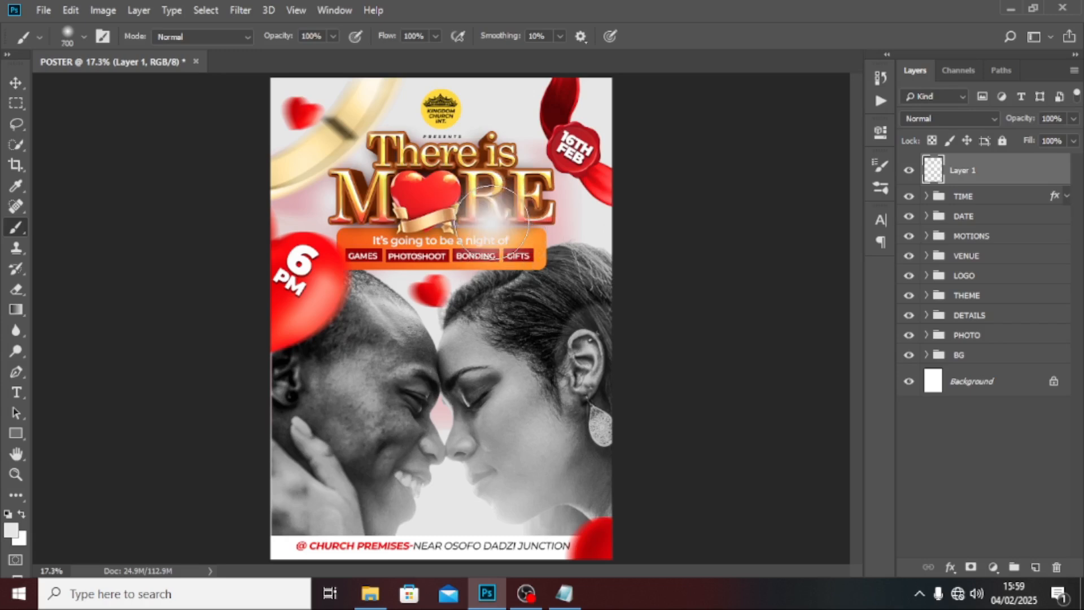
Set the painted glow layer's blend mode to Screen and its opacity to 37%
{"action": "left_click", "coordinate": [940, 119]}
{"action": "left_click", "coordinate": [924, 254]}
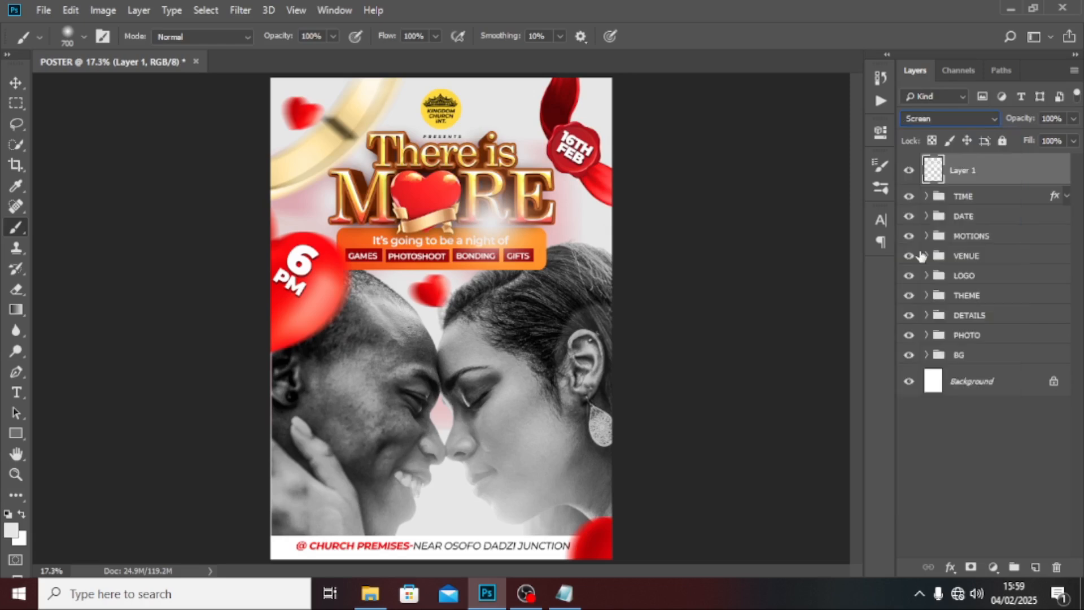
{"action": "left_click", "coordinate": [1063, 115]}
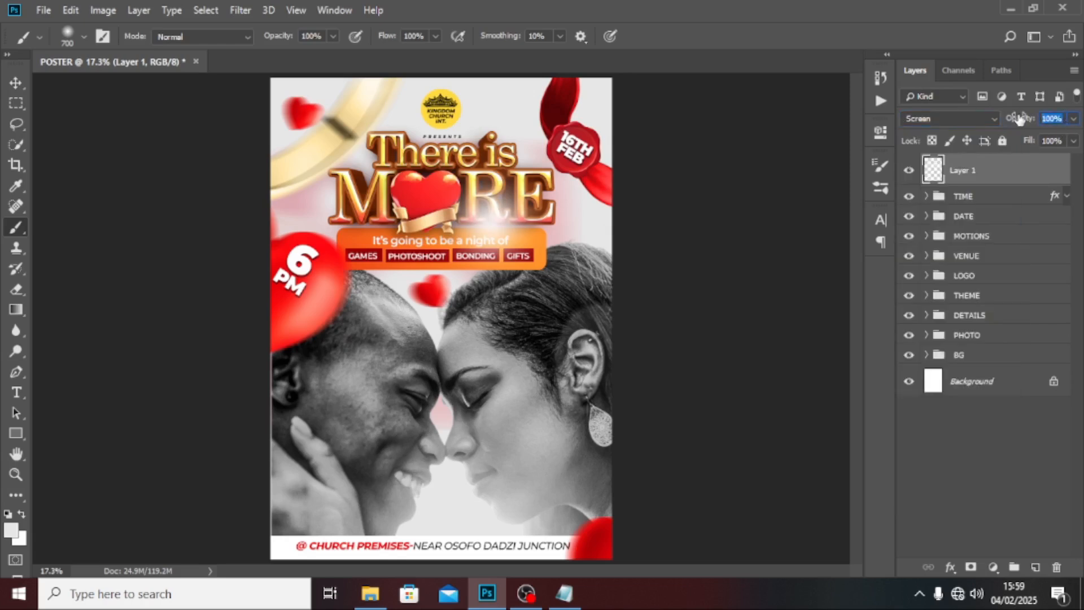
{"action": "type", "text": "37"}
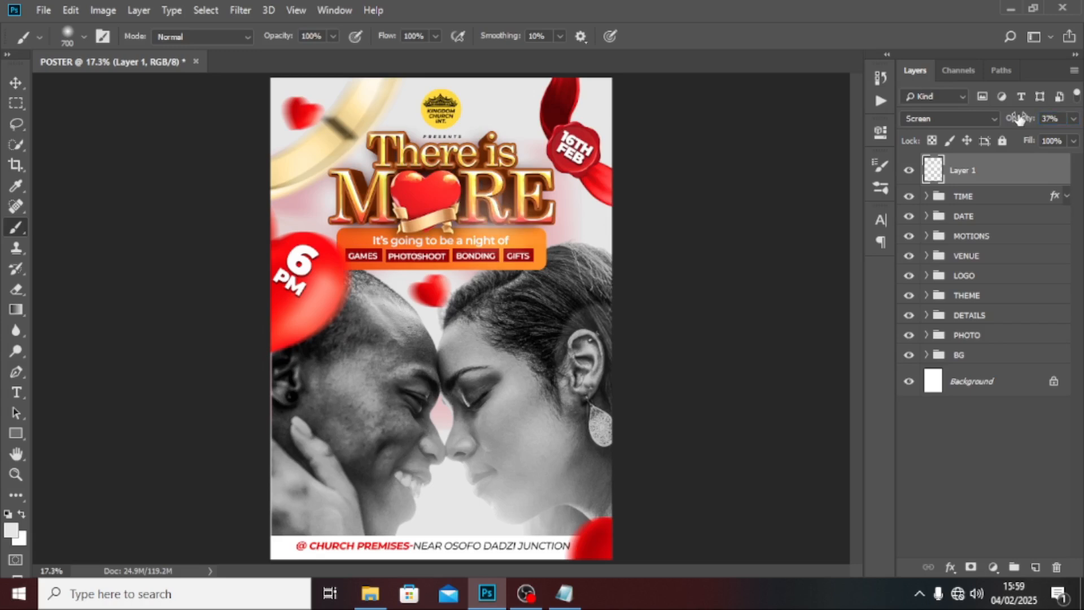
Duplicate the glow near the date seal, enlarge the copy, move it over the MORE title, and check it by toggling visibility
{"action": "type", "text": "v"}
{"action": "left_click_drag", "start_coordinate": [506, 219], "coordinate": [559, 165]}
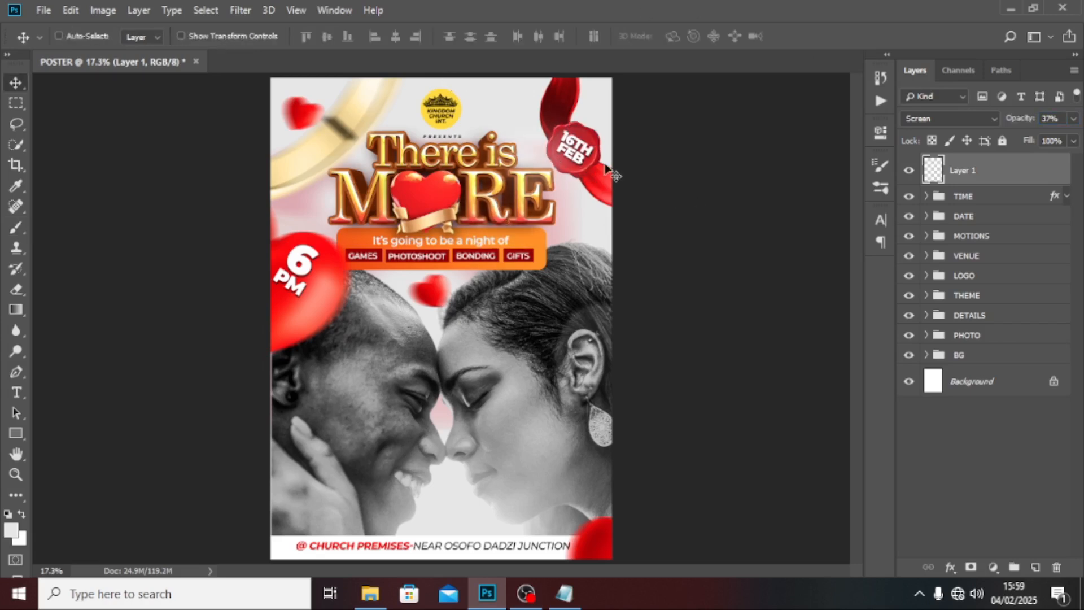
{"action": "key", "text": "ctrl+j"}
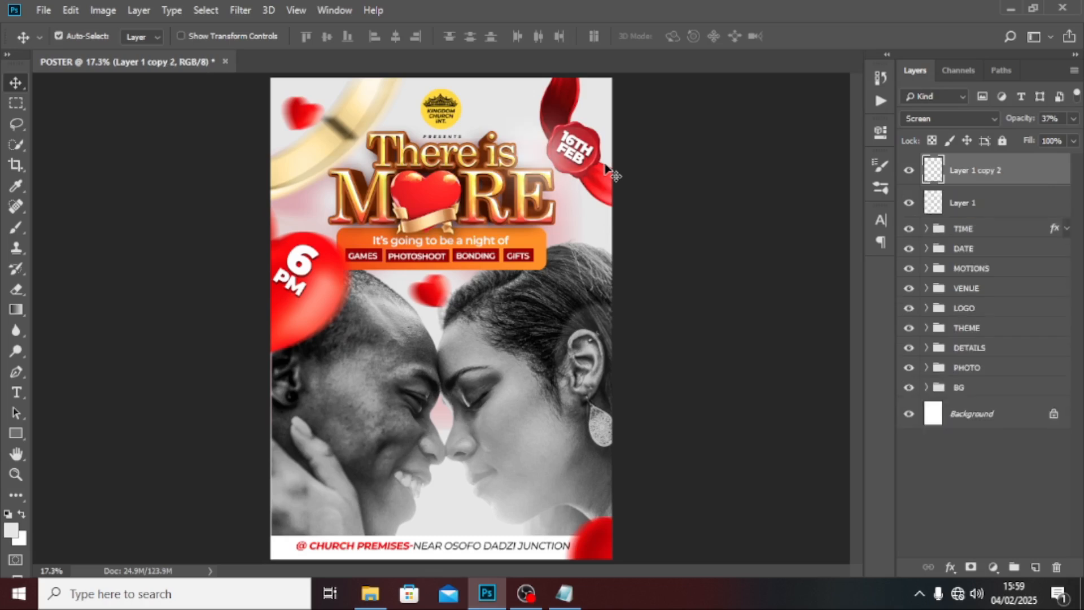
{"action": "key", "text": "ctrl+t"}
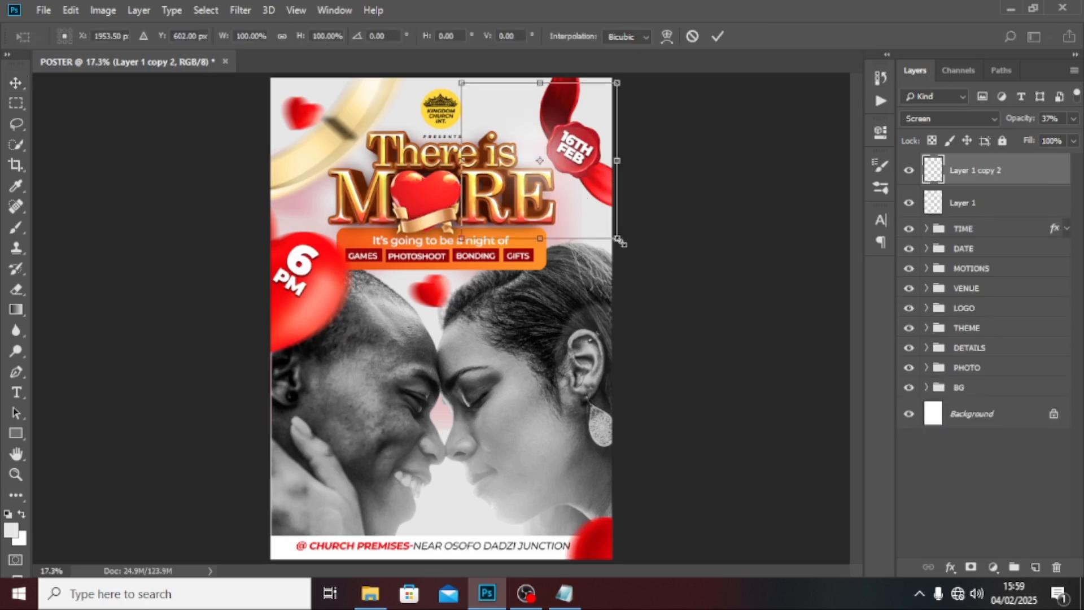
{"action": "left_click_drag", "start_coordinate": [620, 242], "coordinate": [660, 290]}
{"action": "left_click_drag", "start_coordinate": [597, 227], "coordinate": [486, 217]}
{"action": "key", "text": "Return"}
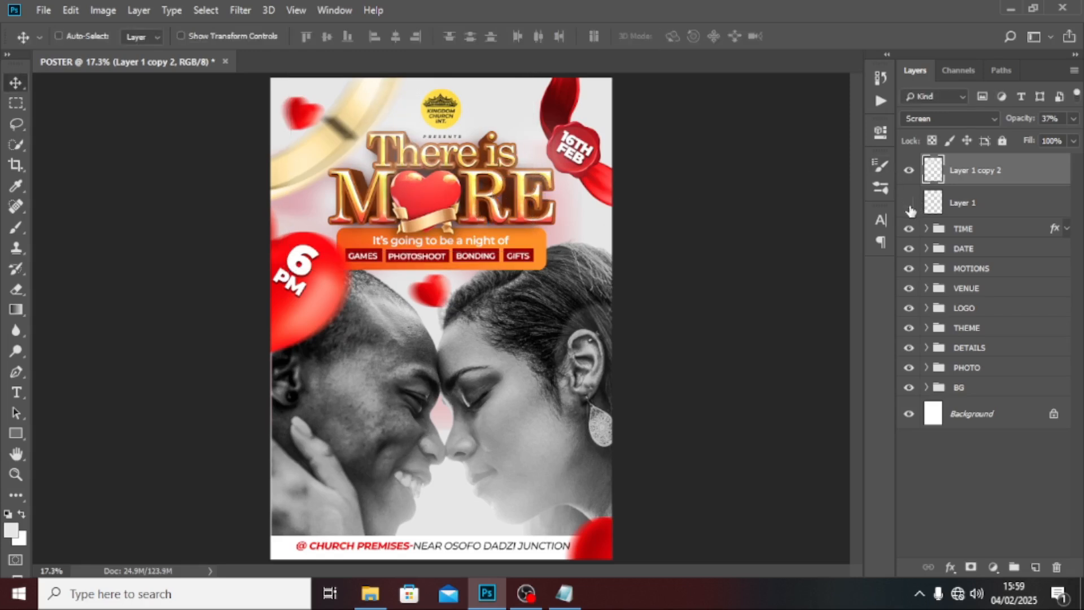
{"action": "left_click", "coordinate": [907, 171]}
{"action": "left_click", "coordinate": [907, 171]}
Place the bokeh lights photo from the image folder, rotate it 90° counter-clockwise, flip it horizontally and move it up over the title
{"action": "left_click", "coordinate": [369, 593]}
{"action": "left_click_drag", "start_coordinate": [511, 136], "coordinate": [501, 370]}
{"action": "left_click_drag", "start_coordinate": [440, 254], "coordinate": [442, 257]}
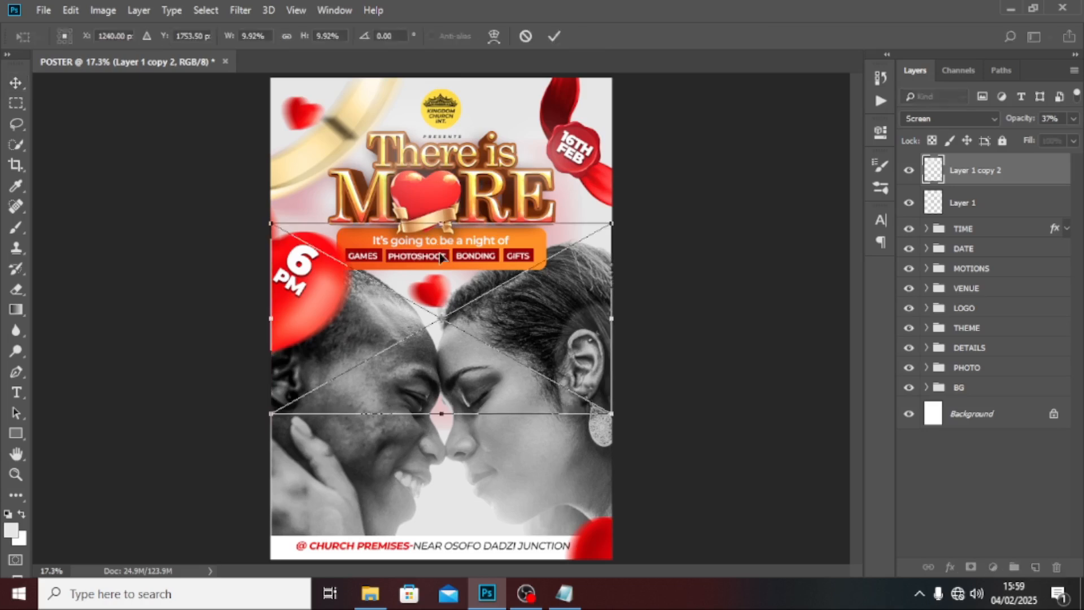
{"action": "right_click", "coordinate": [531, 320]}
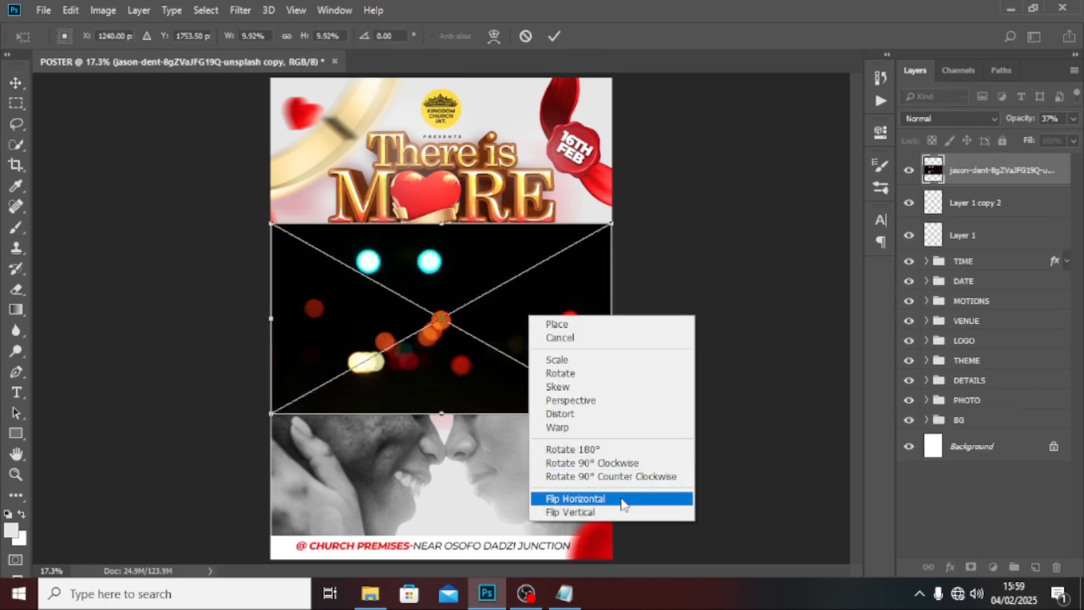
{"action": "left_click", "coordinate": [610, 476]}
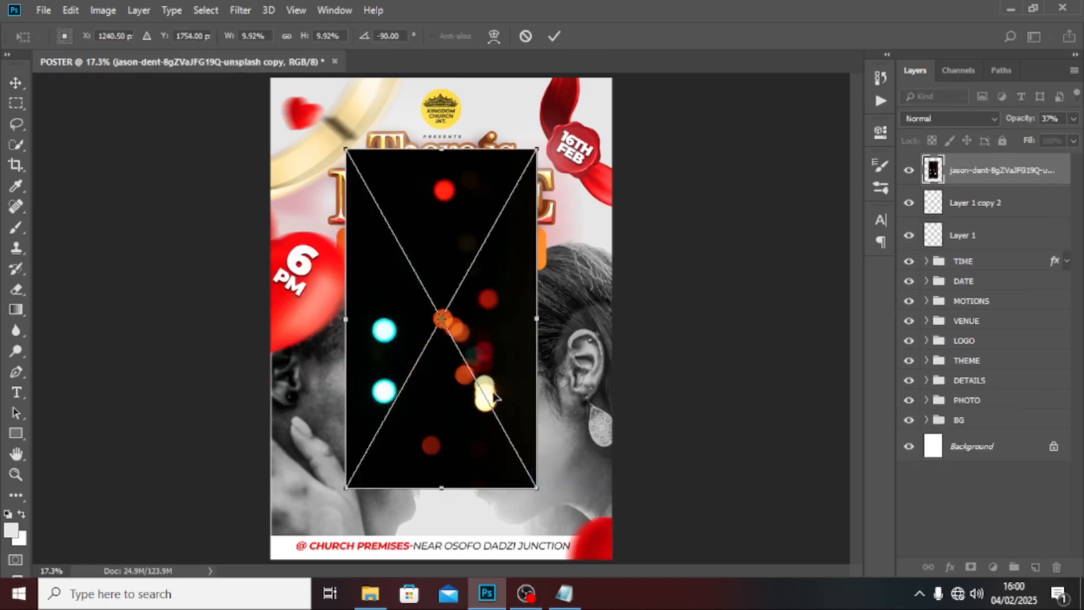
{"action": "right_click", "coordinate": [463, 366]}
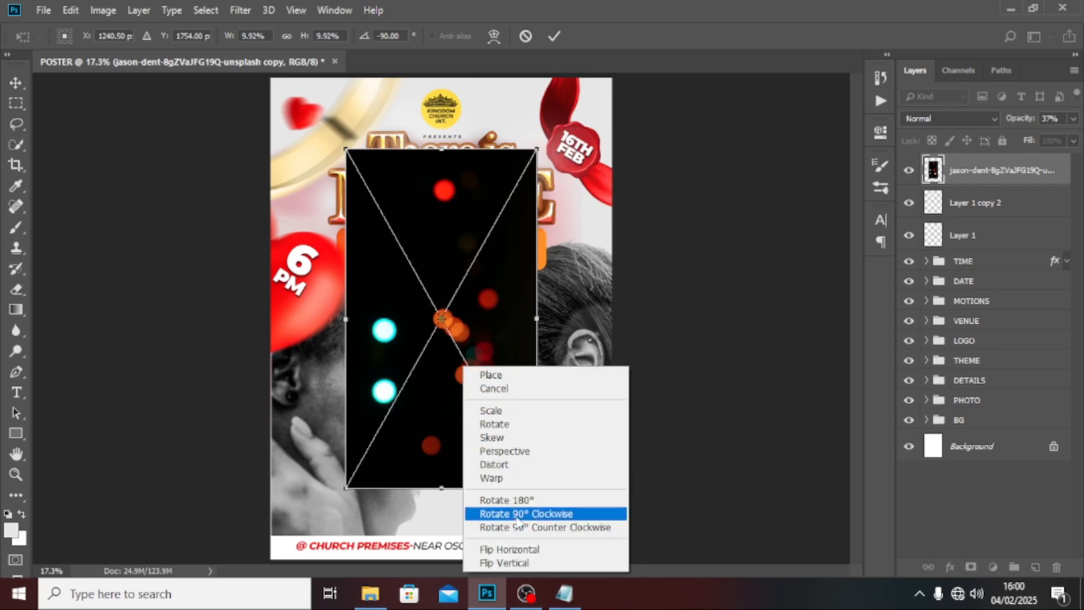
{"action": "left_click", "coordinate": [515, 549]}
{"action": "left_click_drag", "start_coordinate": [505, 379], "coordinate": [504, 291]}
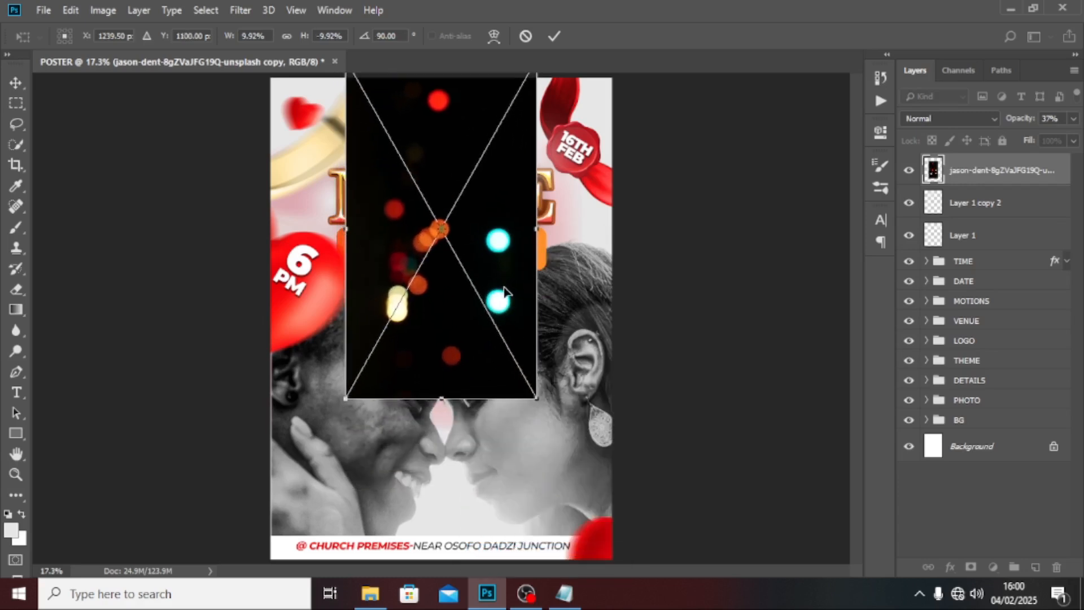
{"action": "key", "text": "Return"}
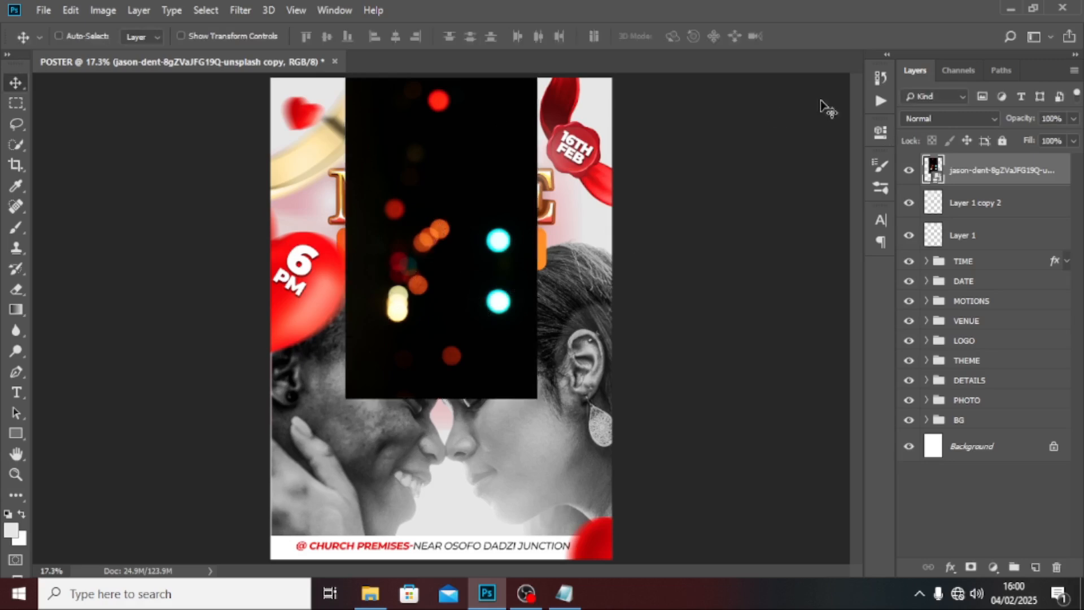
Blend the bokeh photo in Screen mode at 48% opacity and position its lights over the title and orange strip
{"action": "left_click", "coordinate": [921, 117]}
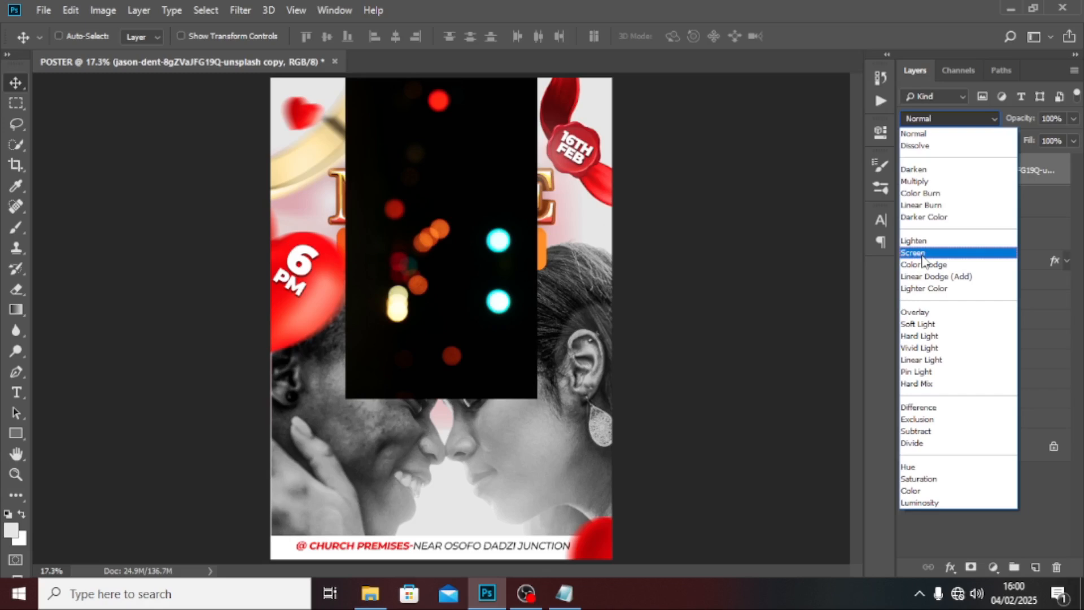
{"action": "left_click", "coordinate": [923, 253]}
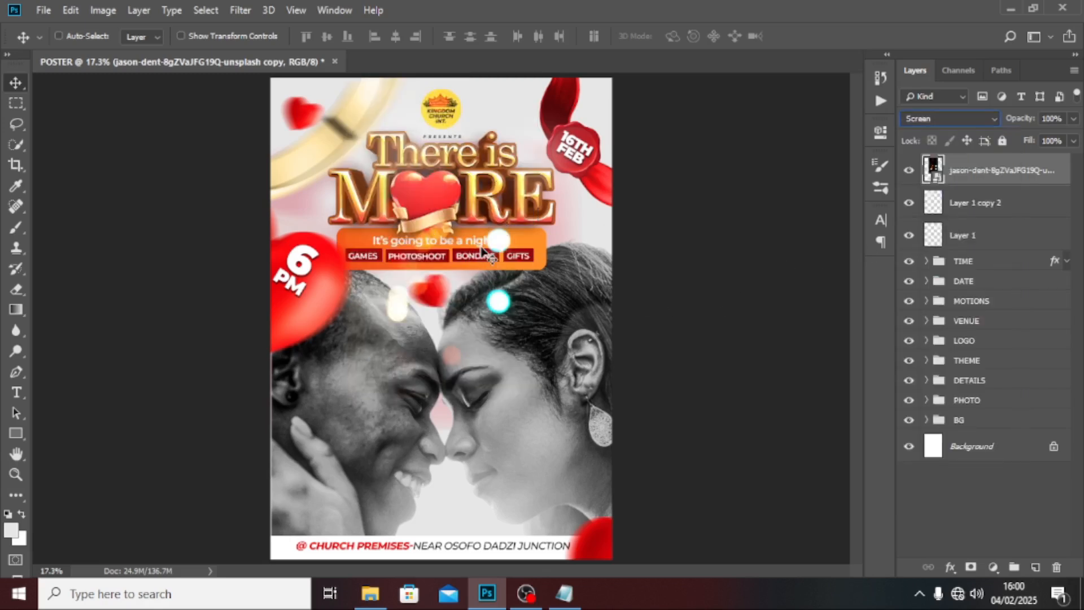
{"action": "left_click_drag", "start_coordinate": [515, 299], "coordinate": [524, 240]}
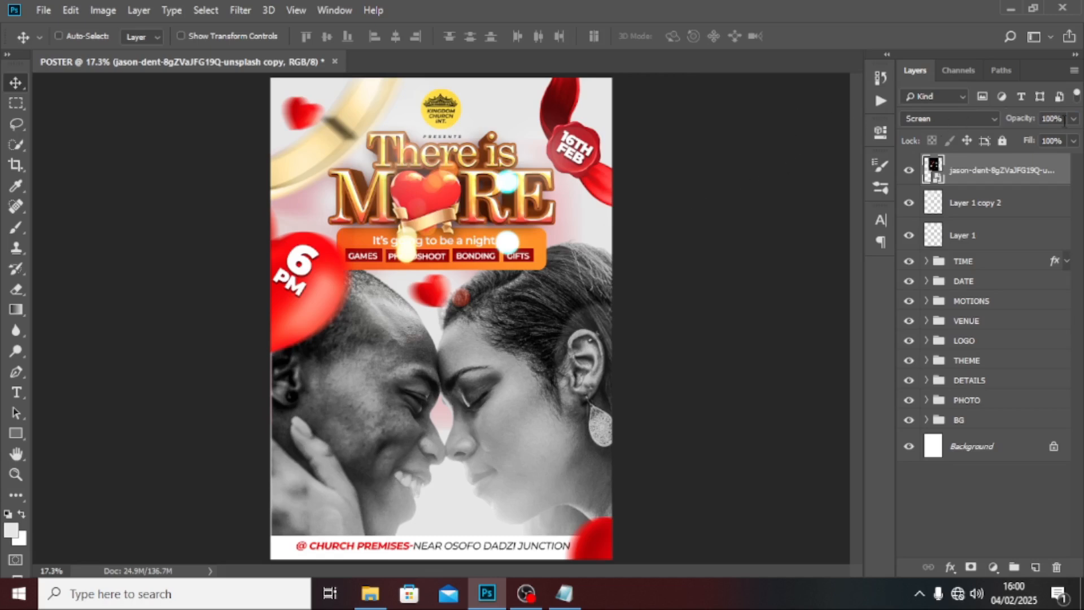
{"action": "left_click_drag", "start_coordinate": [998, 115], "coordinate": [997, 117]}
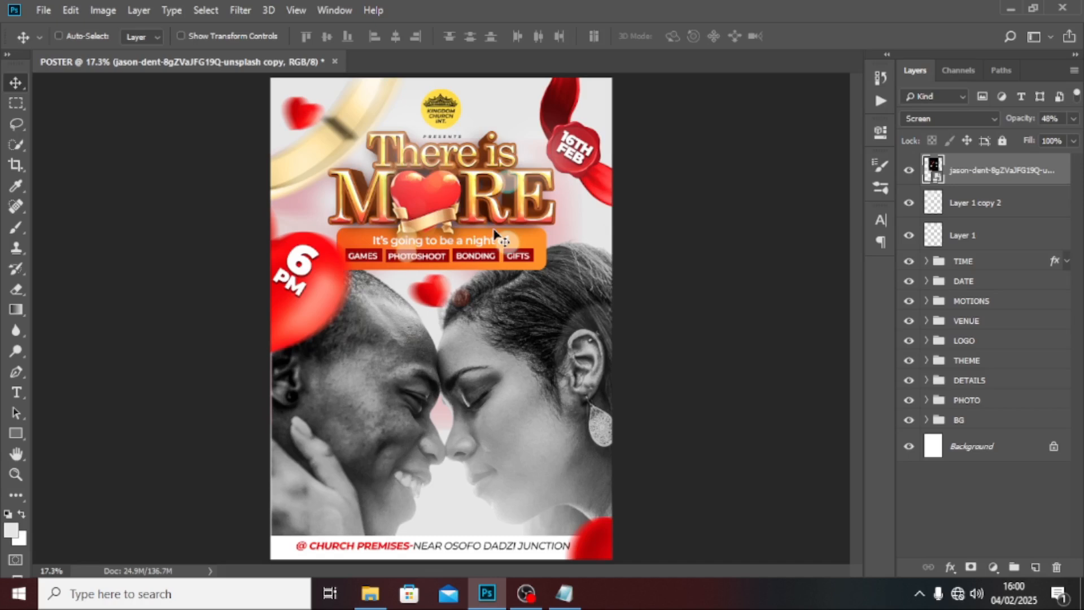
{"action": "left_click_drag", "start_coordinate": [508, 243], "coordinate": [522, 240]}
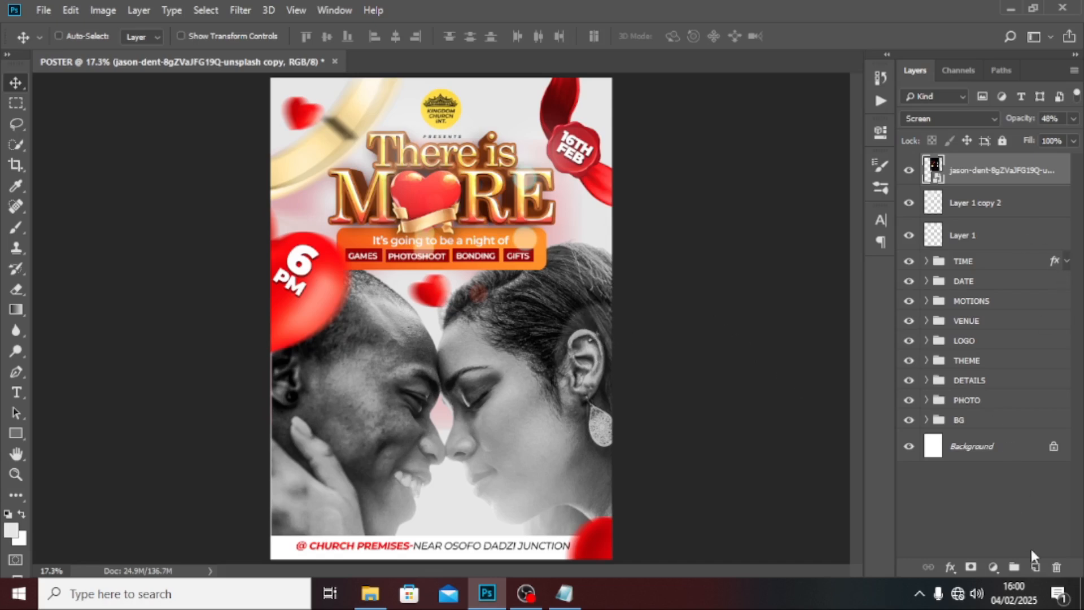
Paint a soft glow below the orange strip on a new layer with red sampled from the 6 PM heart, set to Screen
{"action": "left_click", "coordinate": [1034, 567]}
{"action": "key", "text": "b"}
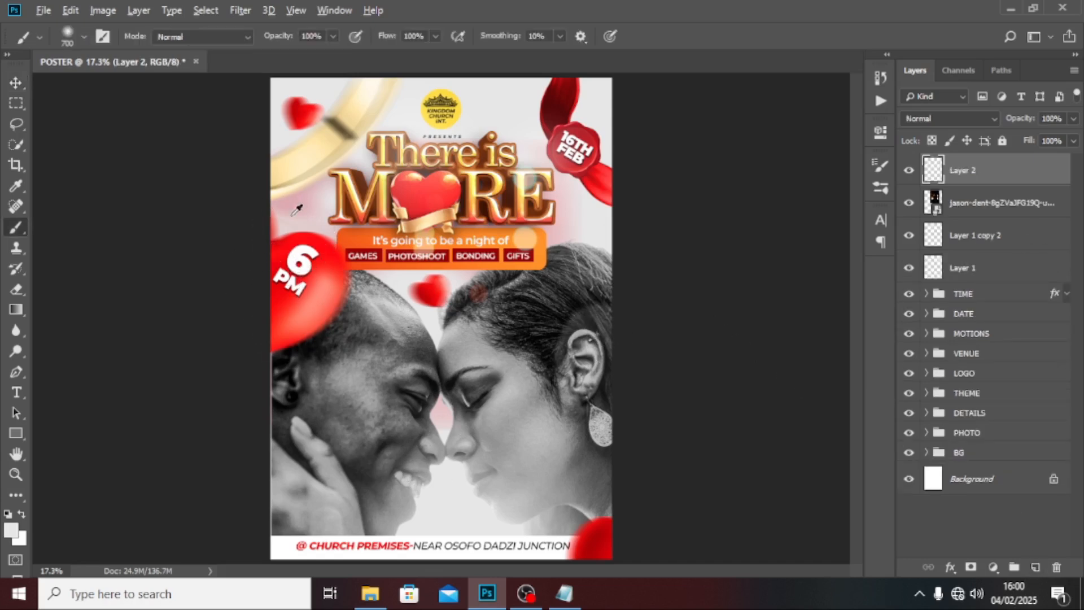
{"action": "left_click", "coordinate": [309, 236], "text": "alt"}
{"action": "left_click", "coordinate": [454, 268]}
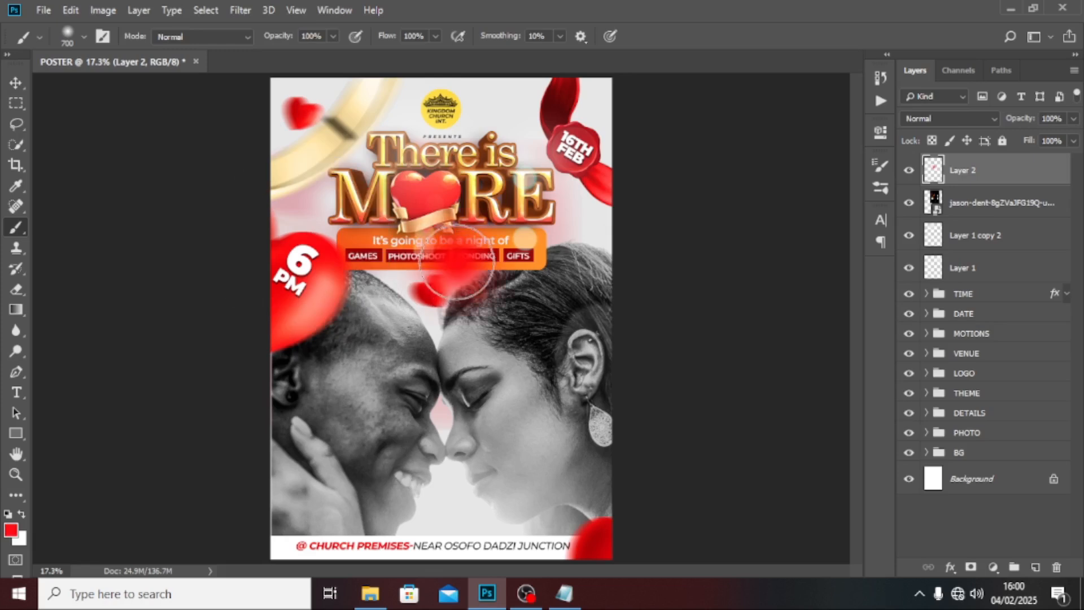
{"action": "left_click", "coordinate": [941, 114]}
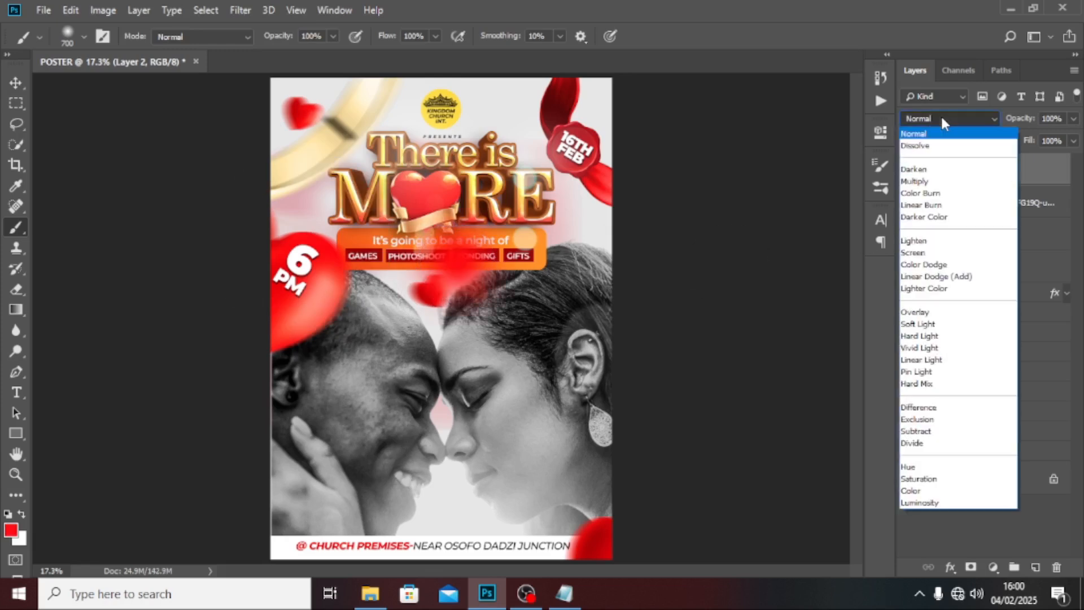
{"action": "left_click", "coordinate": [915, 253]}
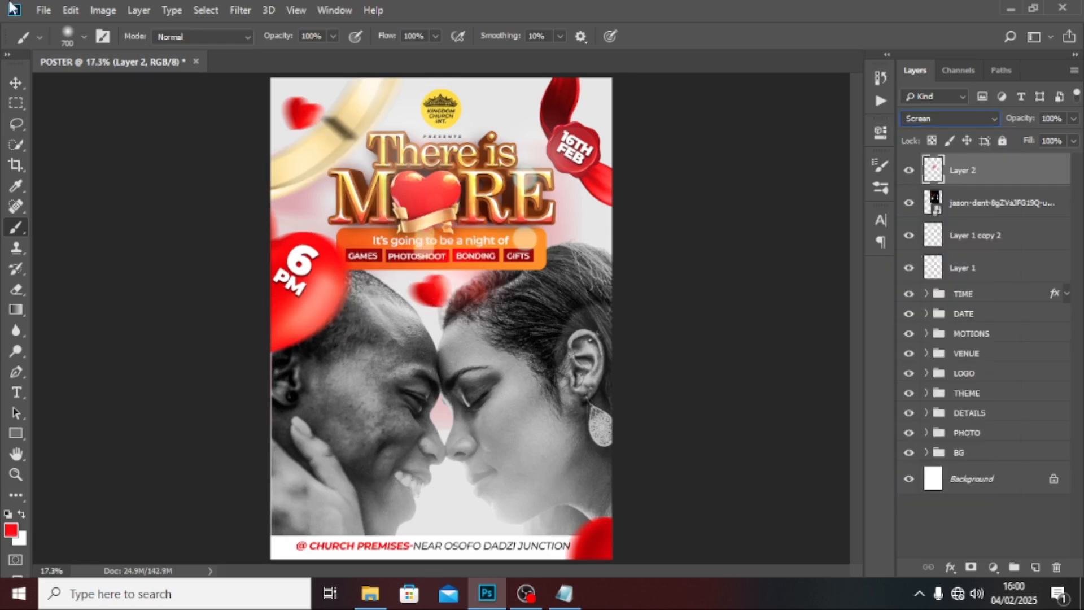
Move the red glow onto the woman's hair and duplicate it beside the man's chin and over the title's M
{"action": "left_click", "coordinate": [13, 85]}
{"action": "mouse_move", "coordinate": [407, 250]}
{"action": "left_mouse_down"}
{"action": "mouse_move", "coordinate": [485, 266]}
{"action": "mouse_move", "coordinate": [547, 264]}
{"action": "mouse_move", "coordinate": [548, 248]}
{"action": "left_mouse_up"}
{"action": "key", "text": "ctrl+j"}
{"action": "left_click_drag", "start_coordinate": [668, 327], "coordinate": [356, 226]}
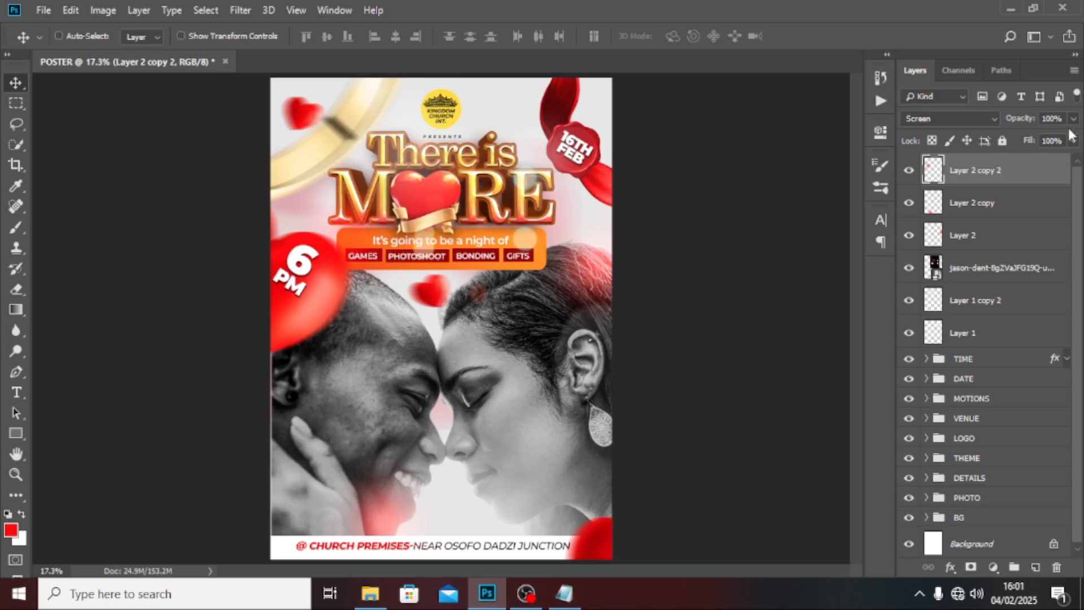
Group all the glow layers together with the bokeh photo and rename the group GLOW
{"action": "left_click", "coordinate": [965, 334], "text": "shift"}
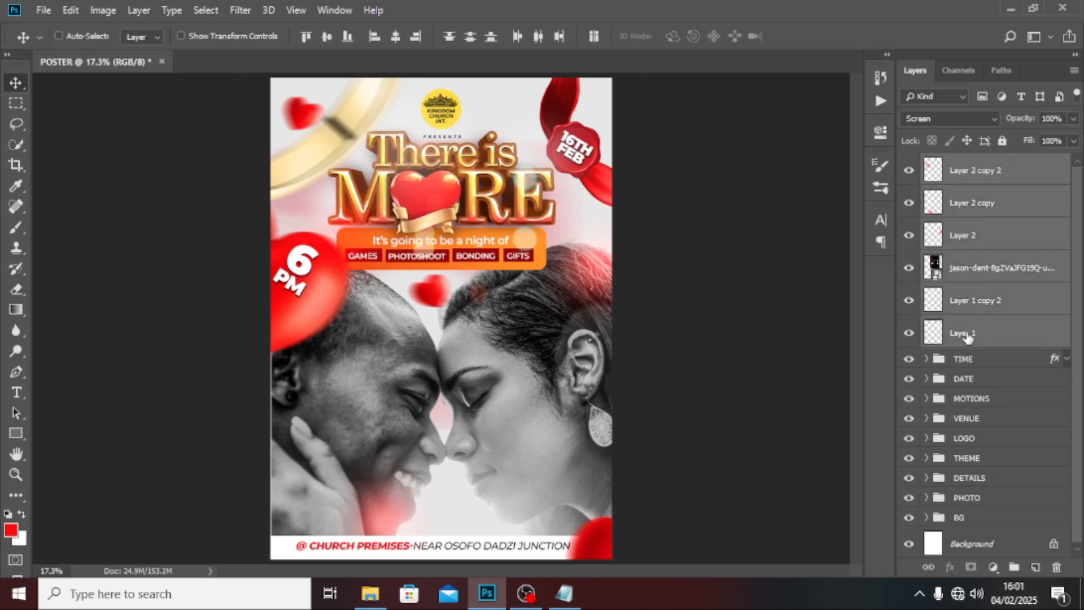
{"action": "key", "text": "ctrl+g"}
{"action": "double_click", "coordinate": [972, 165]}
{"action": "type", "text": "GL"}
{"action": "key", "text": "Return"}
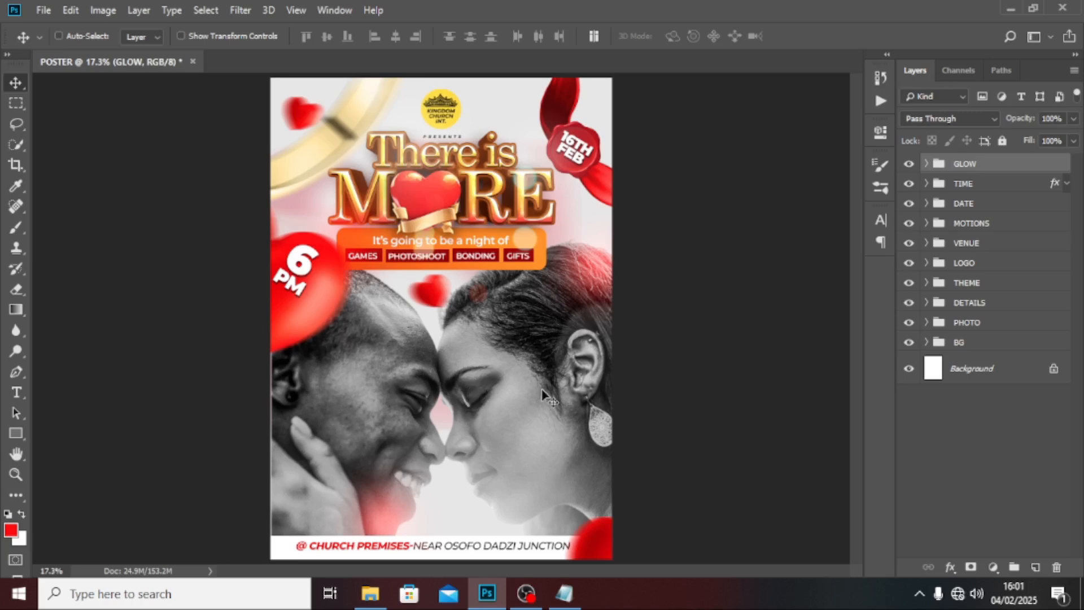
Add a Curves adjustment layer above the GLOW group, leave its curve at default, and set its blend mode to Soft Light
{"action": "left_click", "coordinate": [993, 566]}
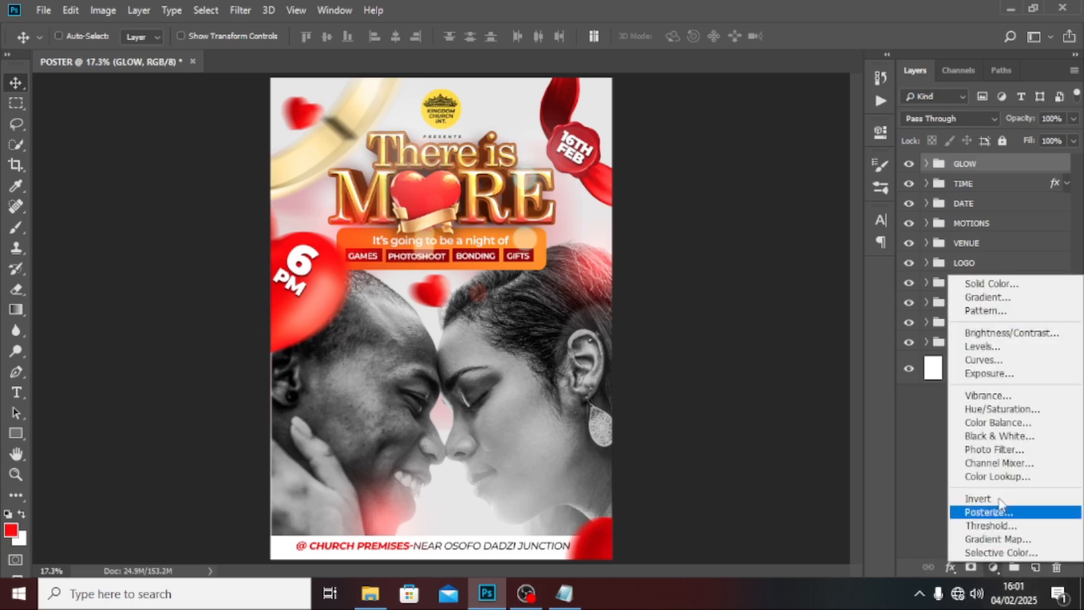
{"action": "left_click", "coordinate": [987, 360]}
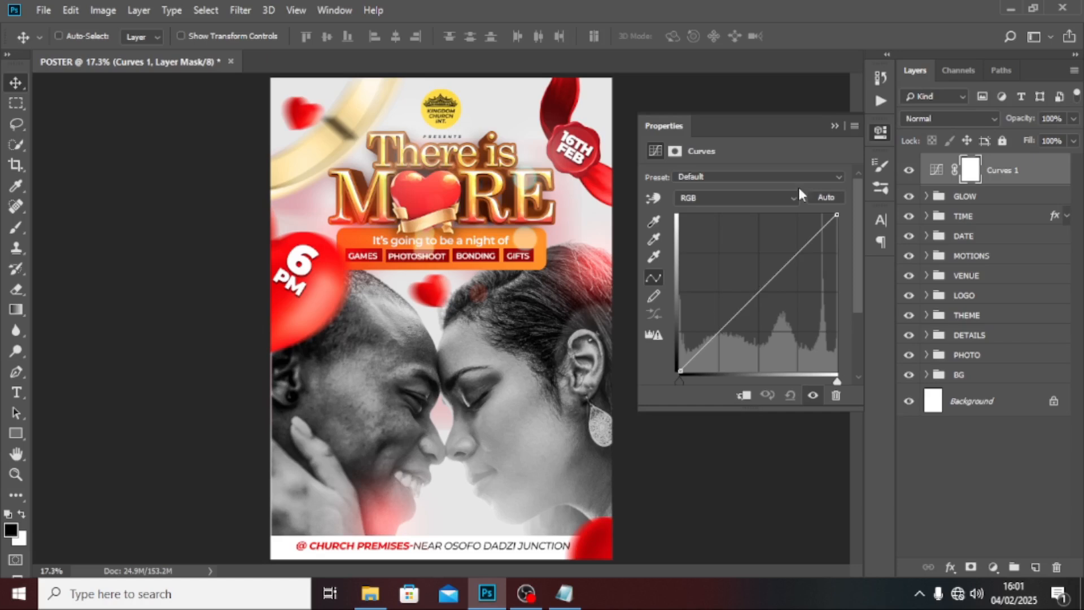
{"action": "left_click", "coordinate": [833, 125]}
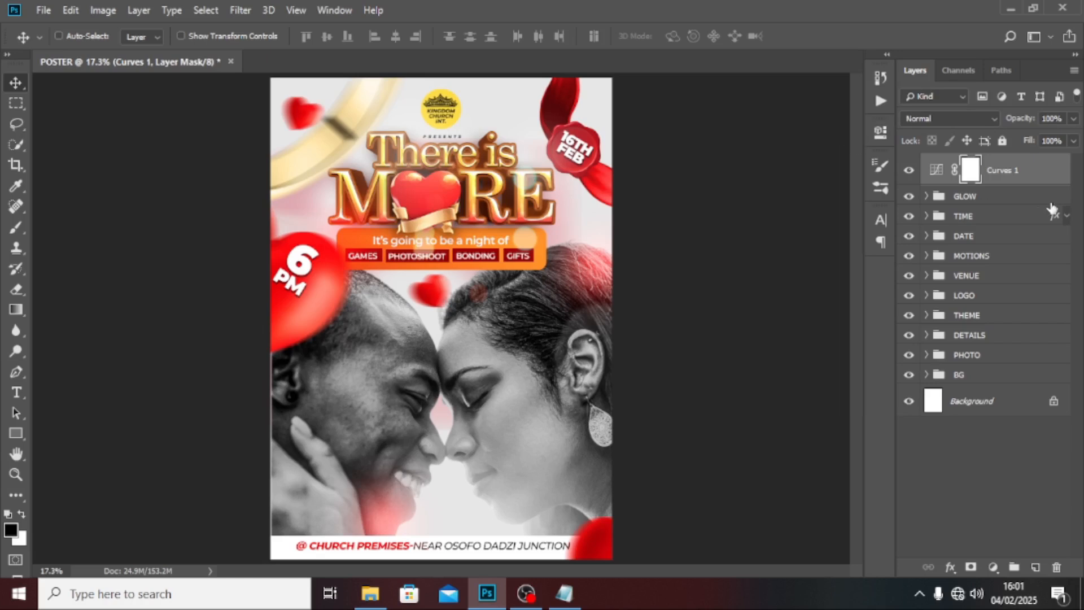
{"action": "left_click", "coordinate": [936, 169]}
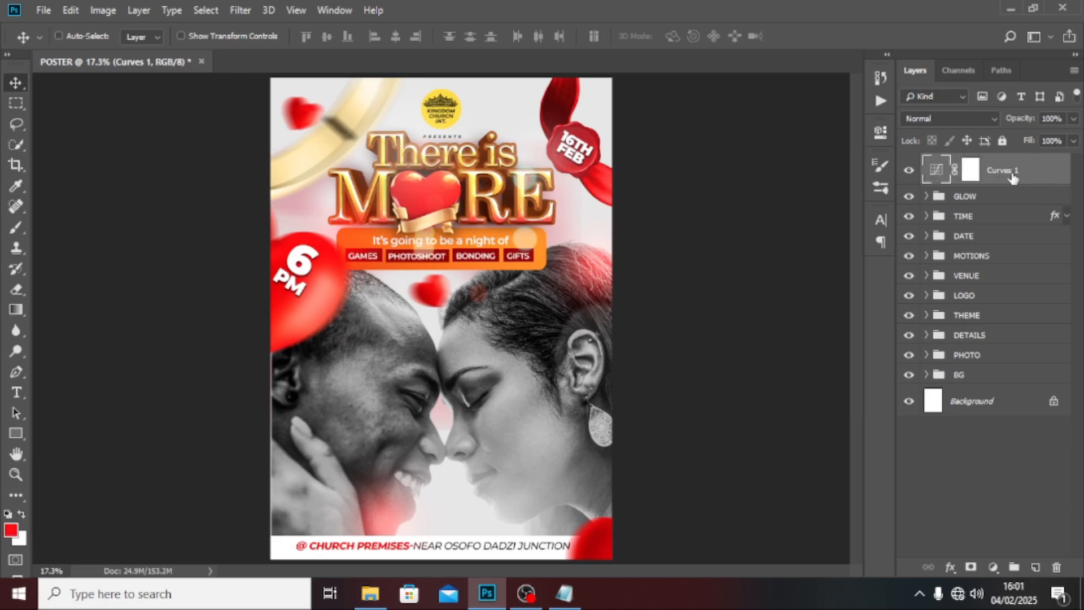
{"action": "left_click", "coordinate": [959, 117]}
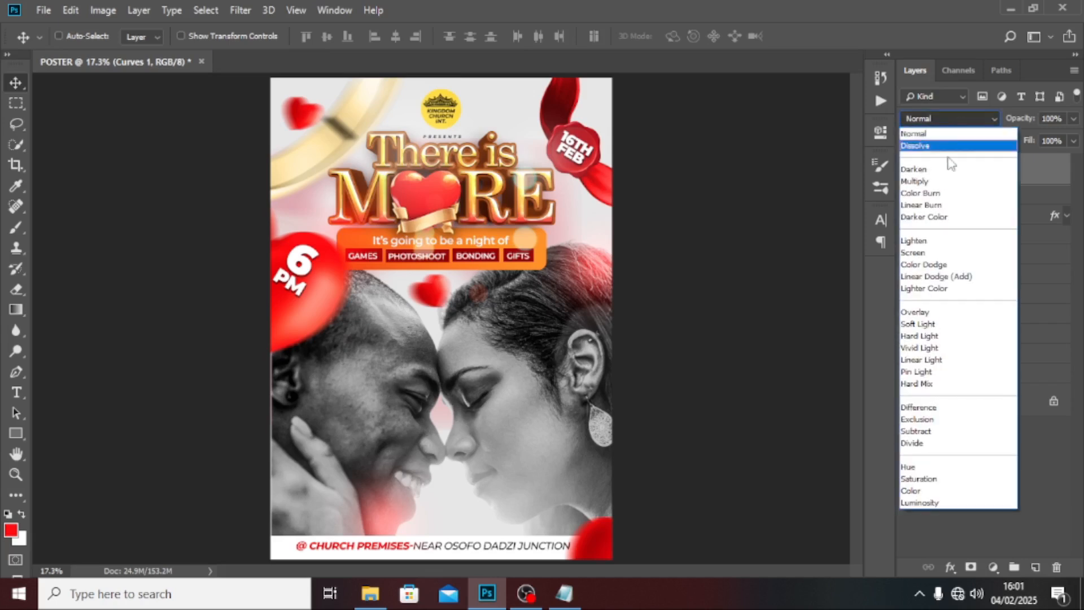
{"action": "left_click", "coordinate": [931, 325]}
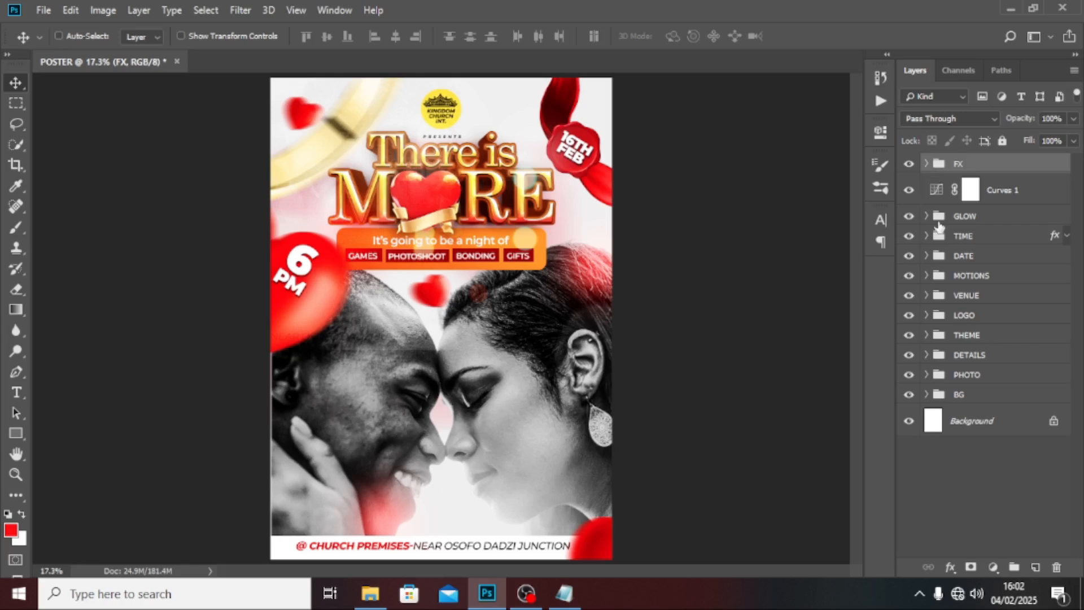
Compare the poster with and without the FX group and examine the Hue/Saturation and image layers inside it
{"action": "left_click", "coordinate": [909, 164]}
{"action": "left_click", "coordinate": [909, 164]}
{"action": "left_click", "coordinate": [925, 163]}
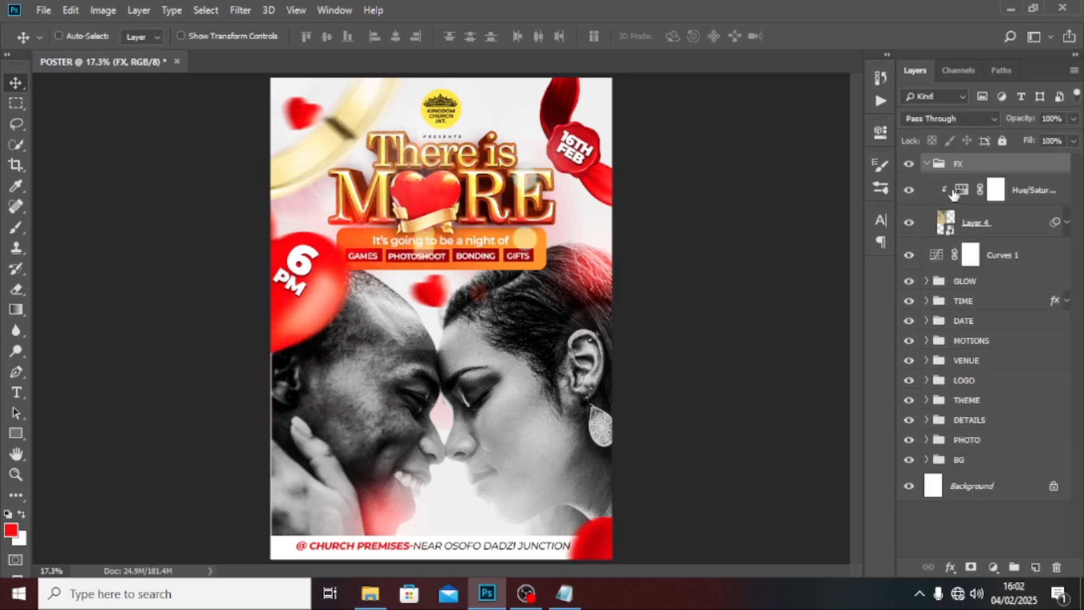
{"action": "left_click", "coordinate": [1032, 193]}
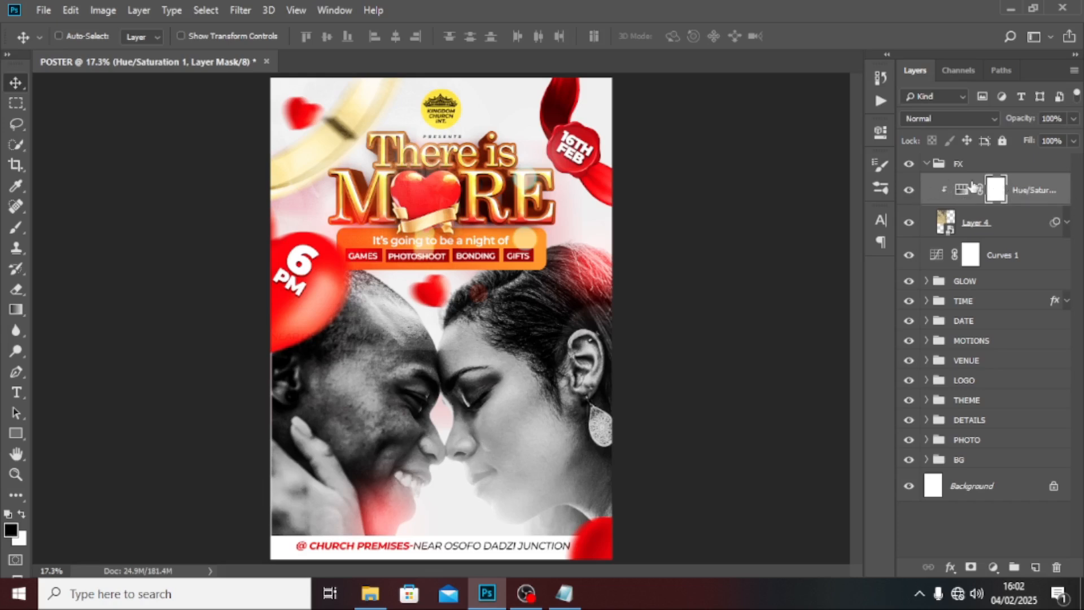
{"action": "left_click", "coordinate": [926, 164]}
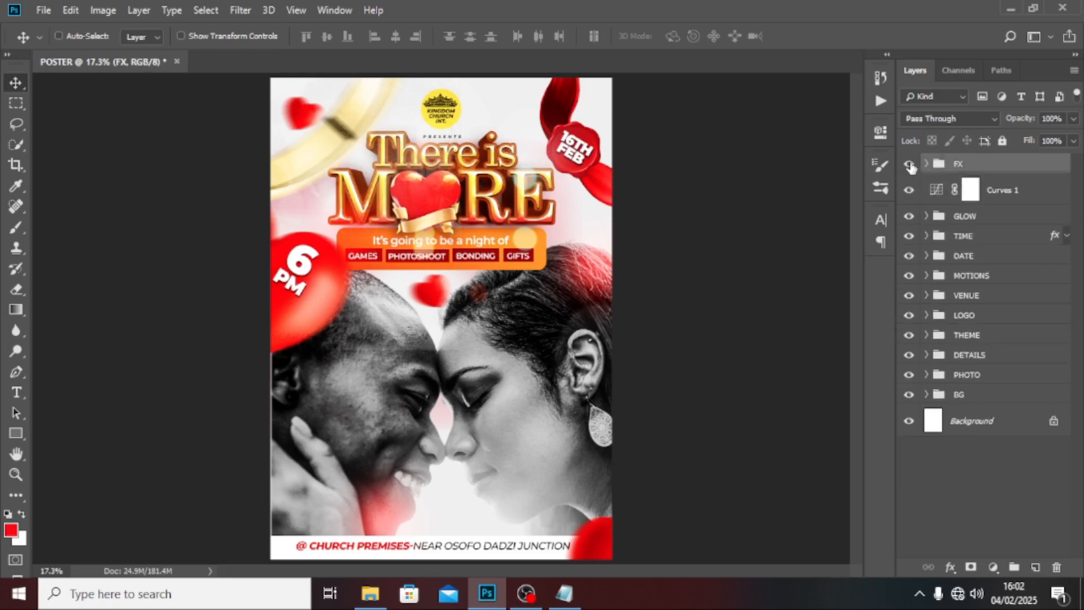
Hide the FX group, stamp all visible layers into a new layer above Curves 1, and convert it to a smart object
{"action": "left_click", "coordinate": [909, 164]}
{"action": "left_click", "coordinate": [1043, 197]}
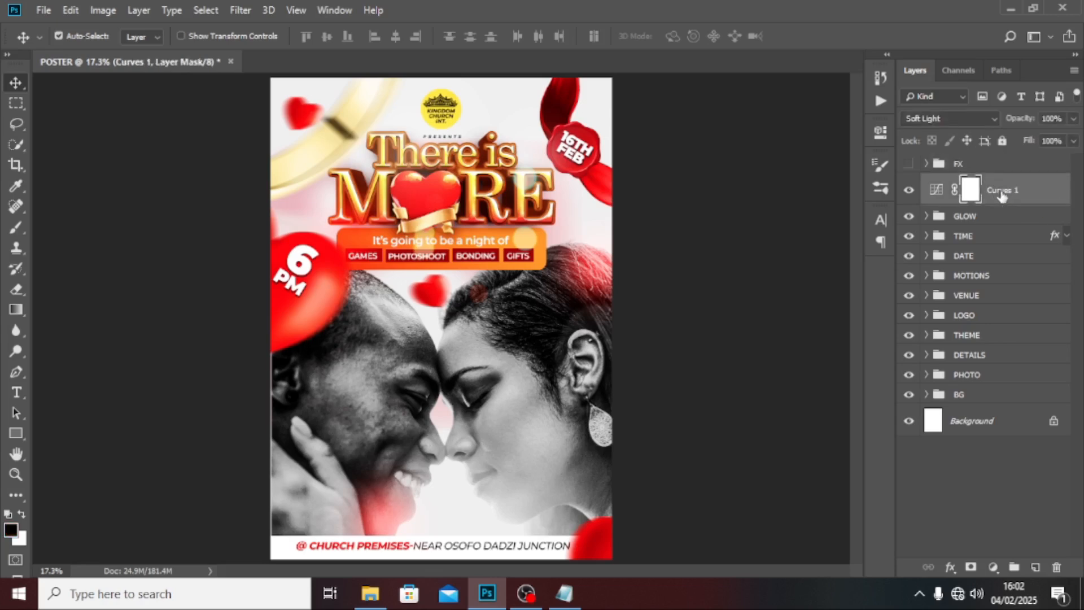
{"action": "key", "text": "ctrl+shift+alt+e"}
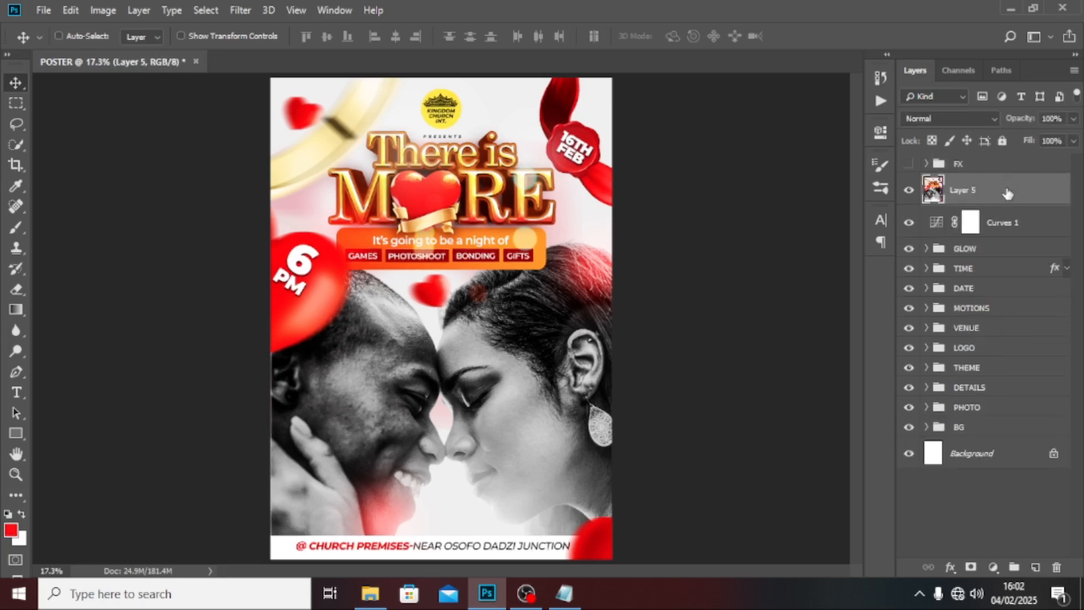
{"action": "right_click", "coordinate": [1007, 194]}
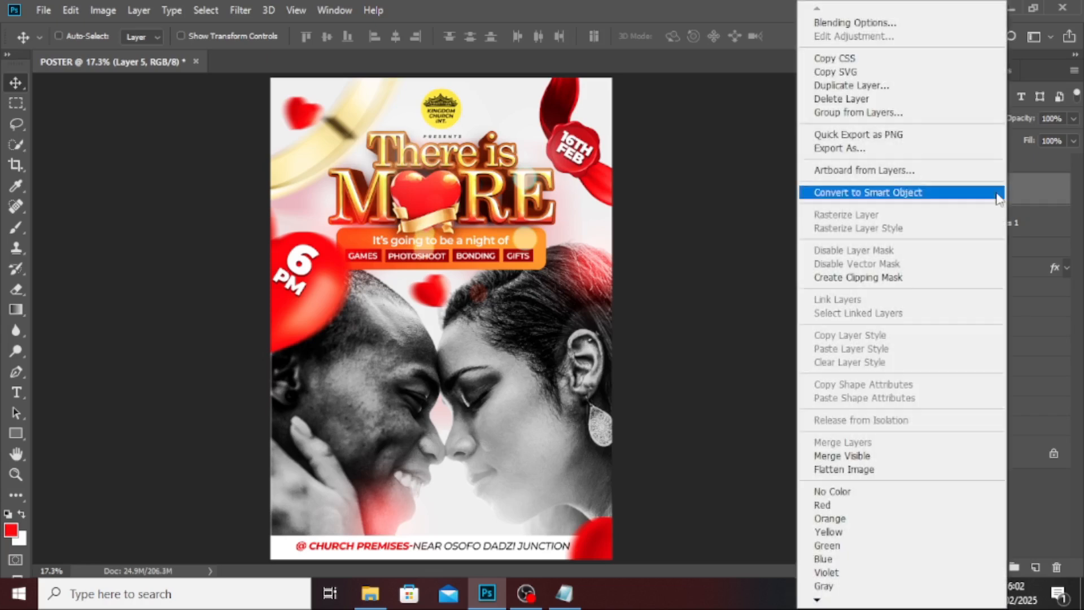
{"action": "left_click", "coordinate": [907, 194]}
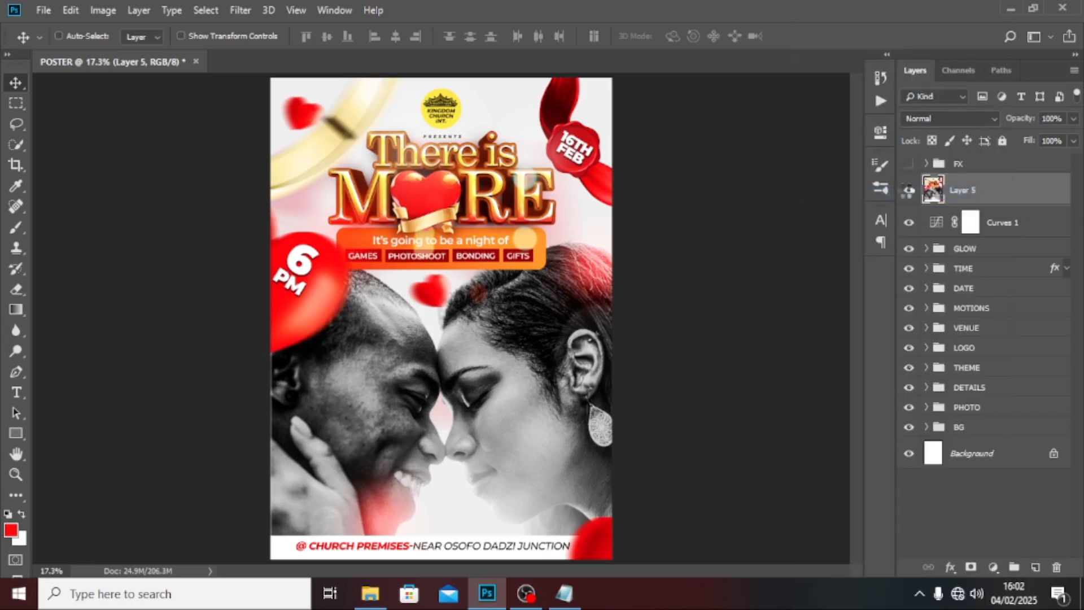
Move the smart filters from Layer 4 in the FX group onto Layer 5, and delete Layer 4 and its Hue/Saturation adjustment
{"action": "left_click", "coordinate": [925, 163]}
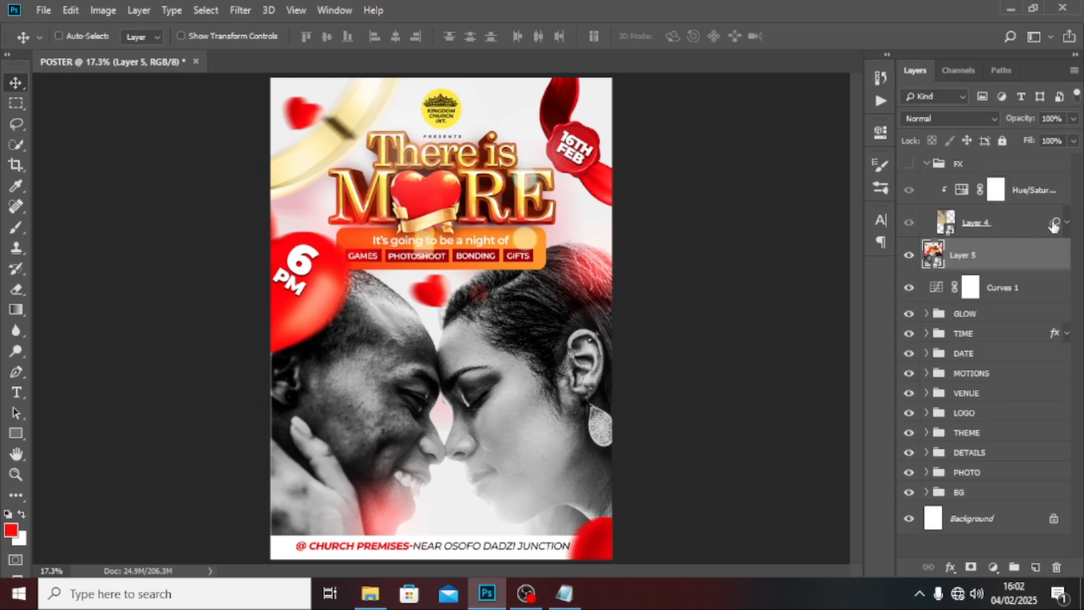
{"action": "left_click_drag", "start_coordinate": [1053, 223], "coordinate": [1050, 257]}
{"action": "left_click_drag", "start_coordinate": [1051, 261], "coordinate": [1051, 262]}
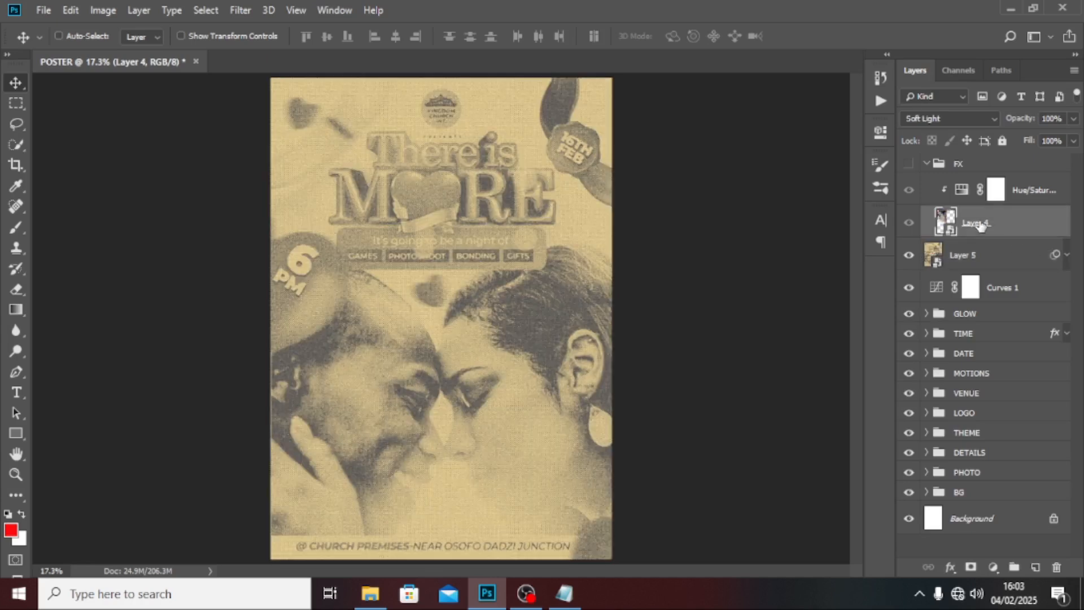
{"action": "key", "text": "Delete"}
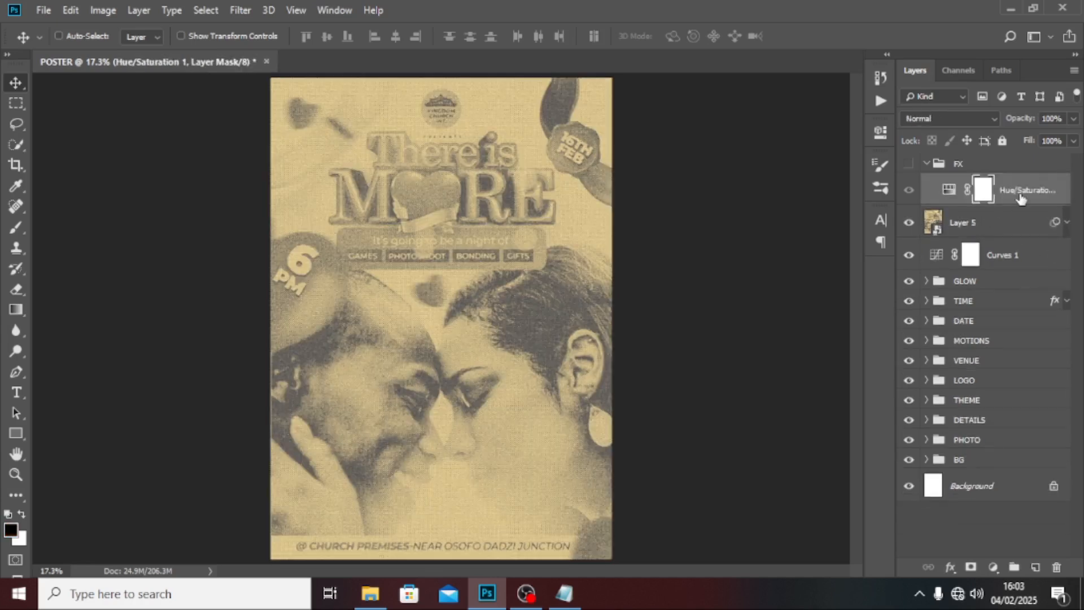
{"action": "key", "text": "Delete"}
Set the blend mode of the filtered smart object Layer 5 to Soft Light
{"action": "left_click", "coordinate": [968, 194]}
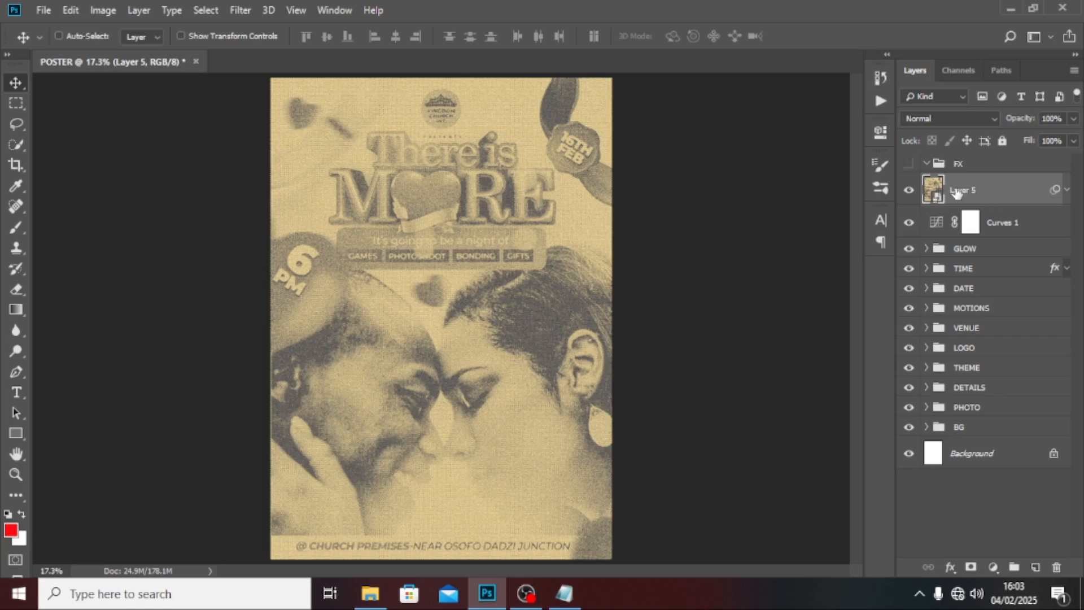
{"action": "left_click", "coordinate": [923, 118]}
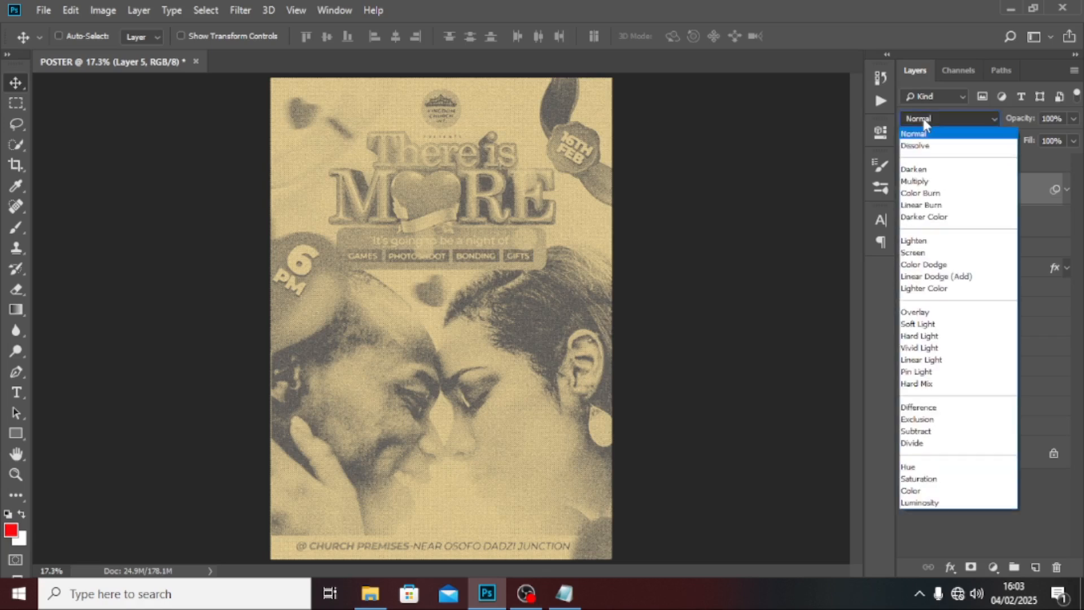
{"action": "left_click", "coordinate": [913, 324]}
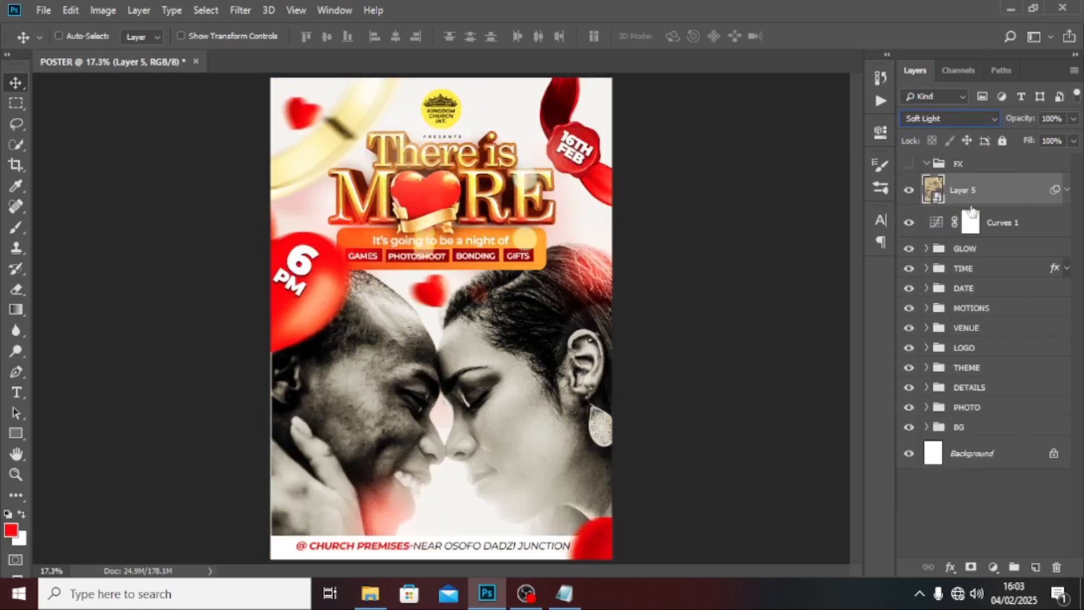
Add a Hue/Saturation adjustment clipped to Layer 5 and set its saturation to -100
{"action": "left_click", "coordinate": [993, 567]}
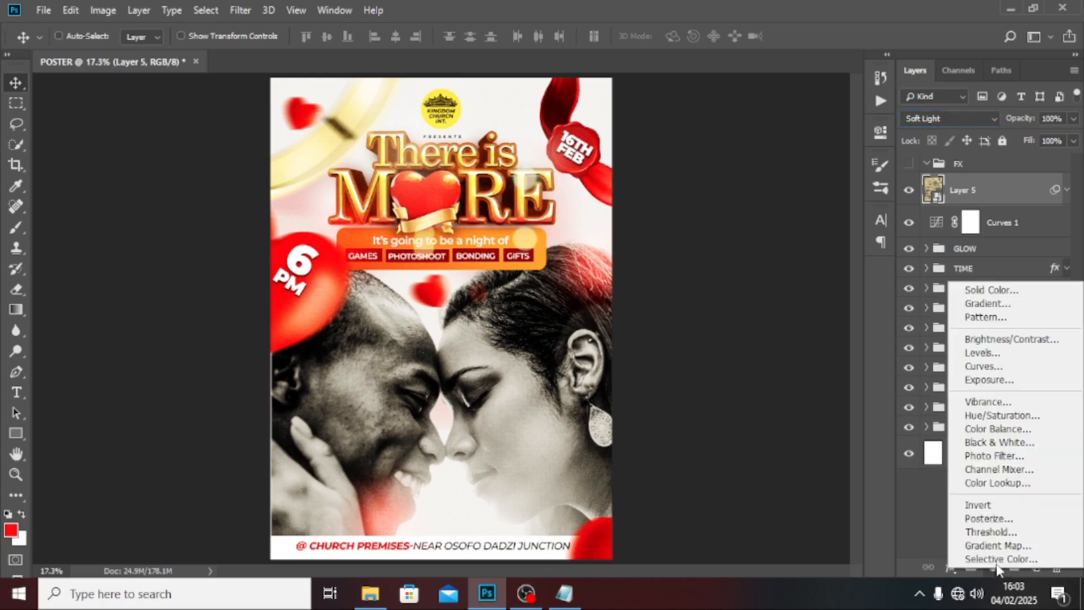
{"action": "left_click", "coordinate": [989, 415]}
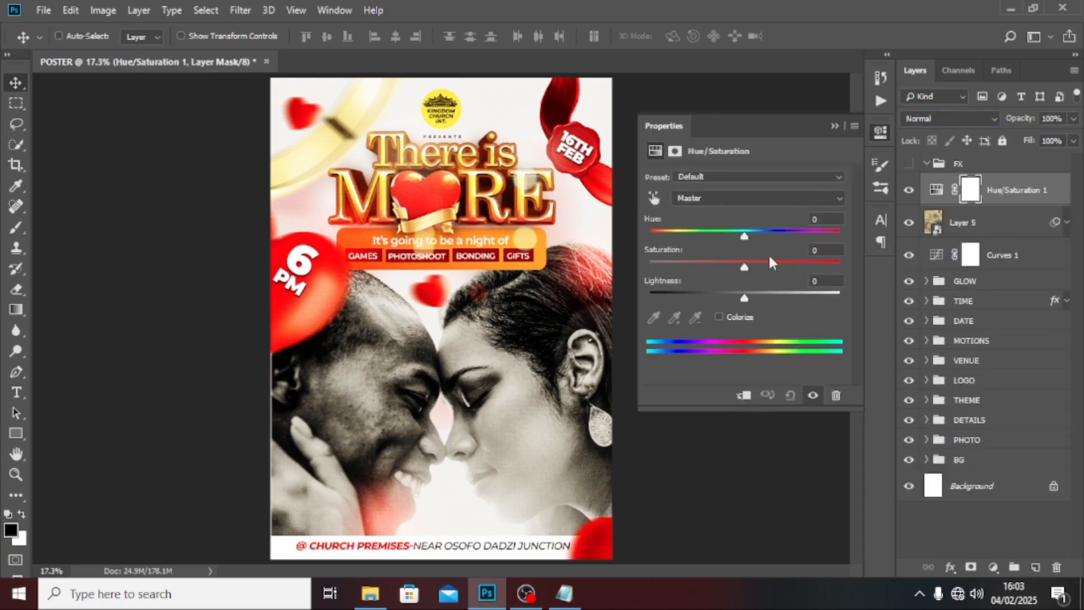
{"action": "left_click", "coordinate": [743, 395]}
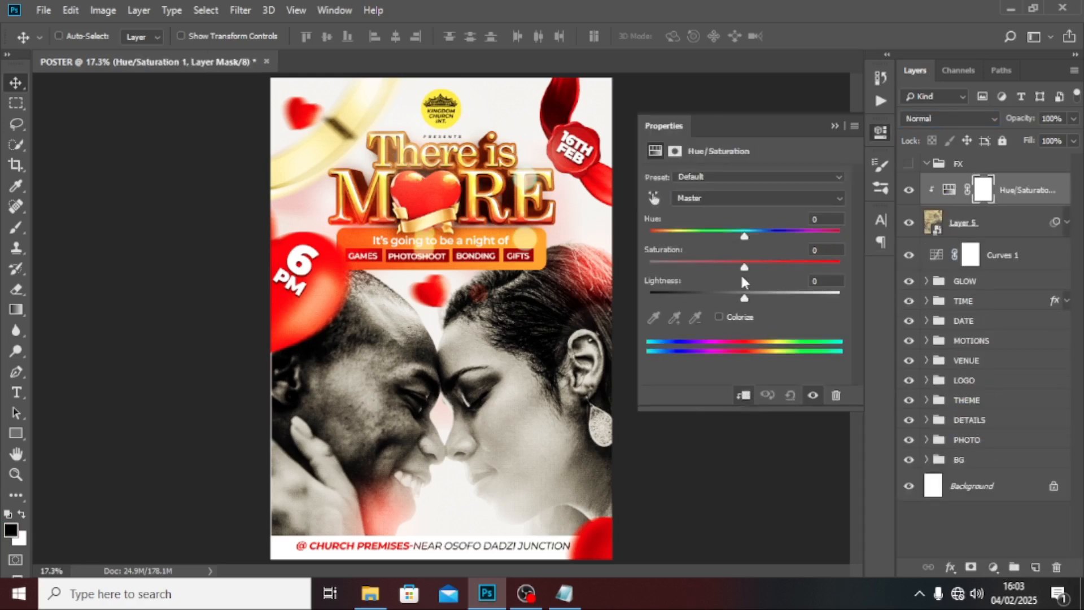
{"action": "left_click_drag", "start_coordinate": [740, 262], "coordinate": [620, 261]}
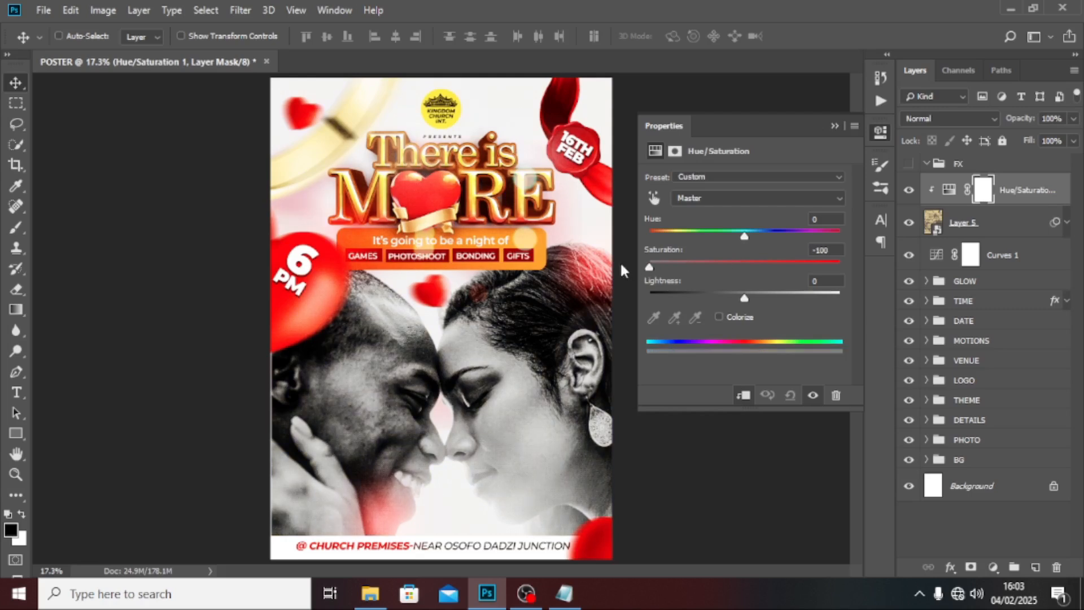
{"action": "left_click", "coordinate": [833, 126]}
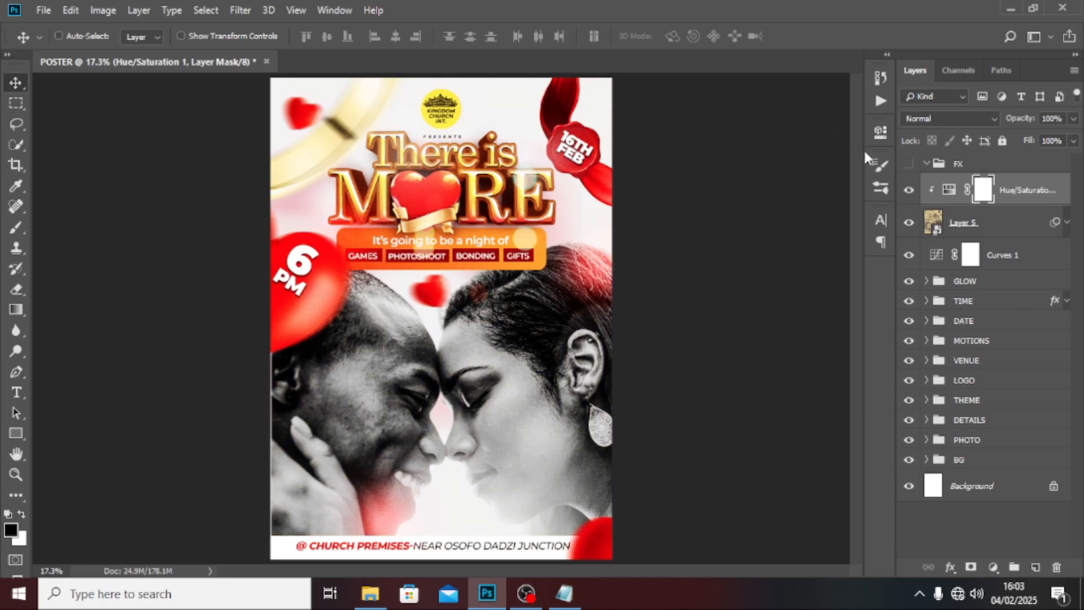
Move Layer 5 and its clipped Hue/Saturation adjustment into the FX group and make the group visible
{"action": "left_click", "coordinate": [926, 164]}
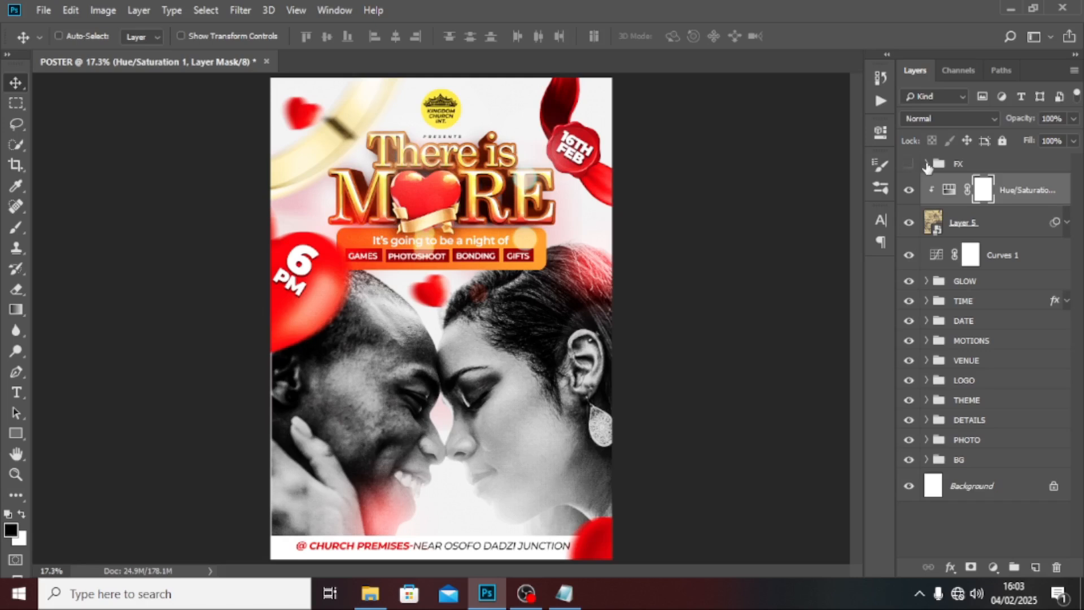
{"action": "left_click", "coordinate": [966, 224]}
{"action": "left_click", "coordinate": [1028, 198], "text": "shift"}
{"action": "left_click_drag", "start_coordinate": [1028, 197], "coordinate": [931, 164]}
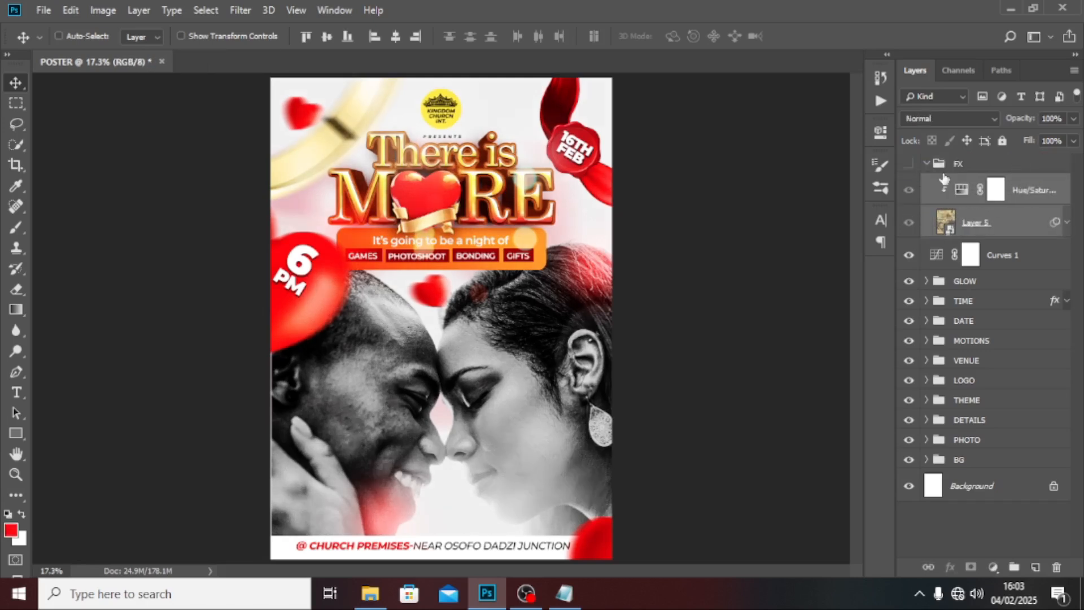
{"action": "left_click", "coordinate": [925, 163]}
{"action": "left_click", "coordinate": [907, 163]}
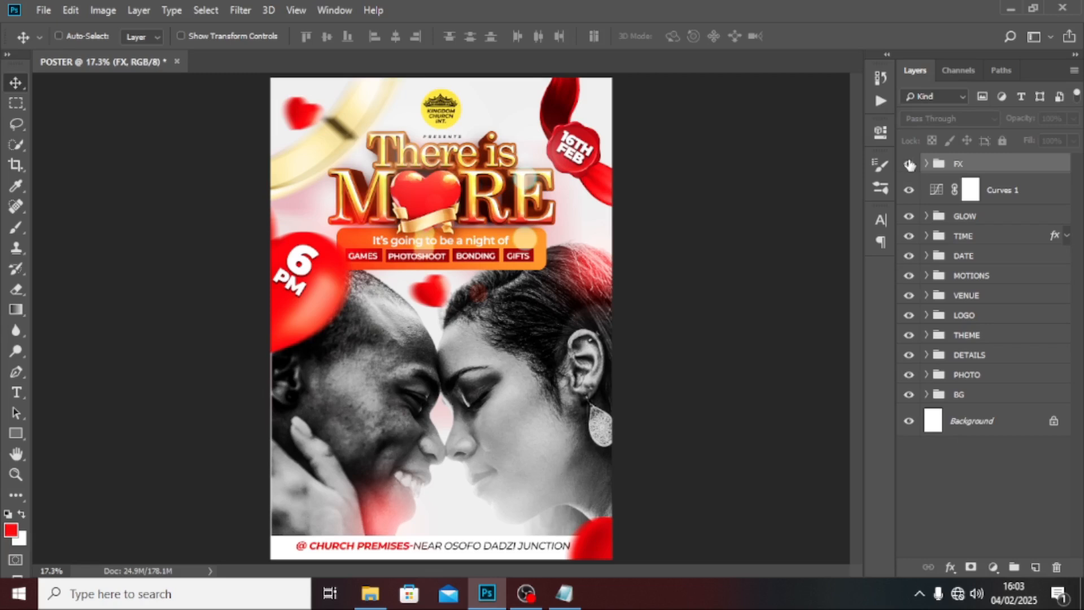
Compare the poster with and without the updated FX group, checking the couple photo and title up close
{"action": "left_click", "coordinate": [908, 163]}
{"action": "left_click", "coordinate": [909, 163]}
{"action": "left_click", "coordinate": [909, 164]}
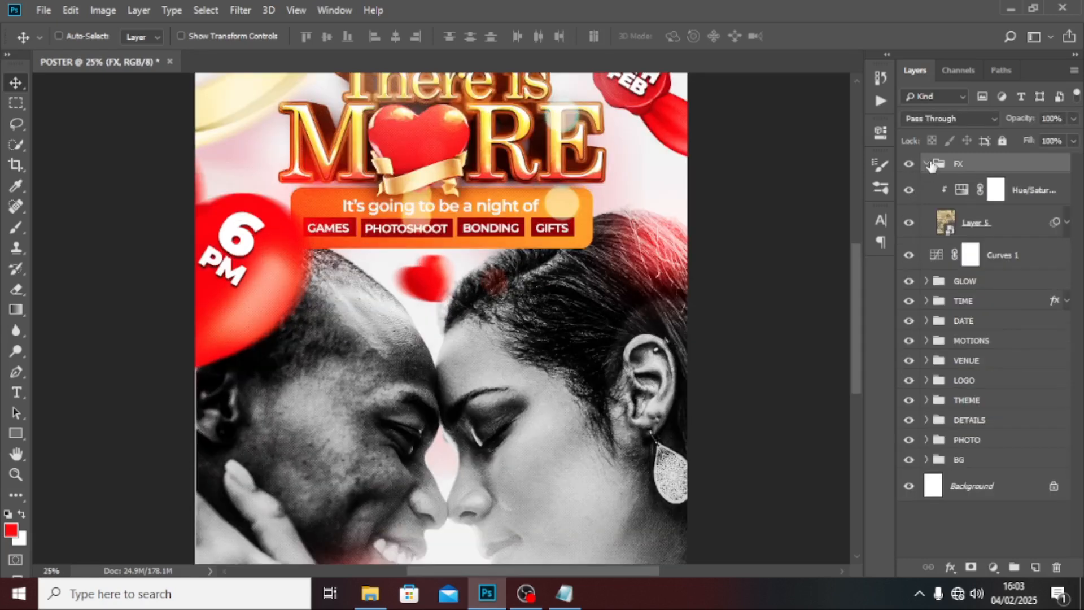
{"action": "left_click", "coordinate": [927, 163]}
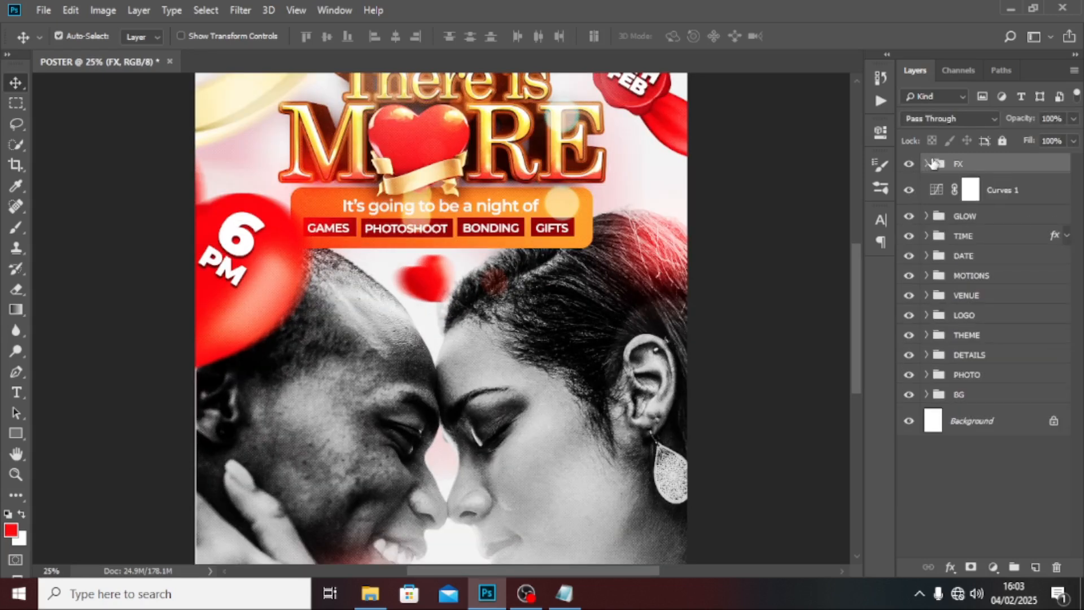
{"action": "key", "text": "ctrl+minus"}
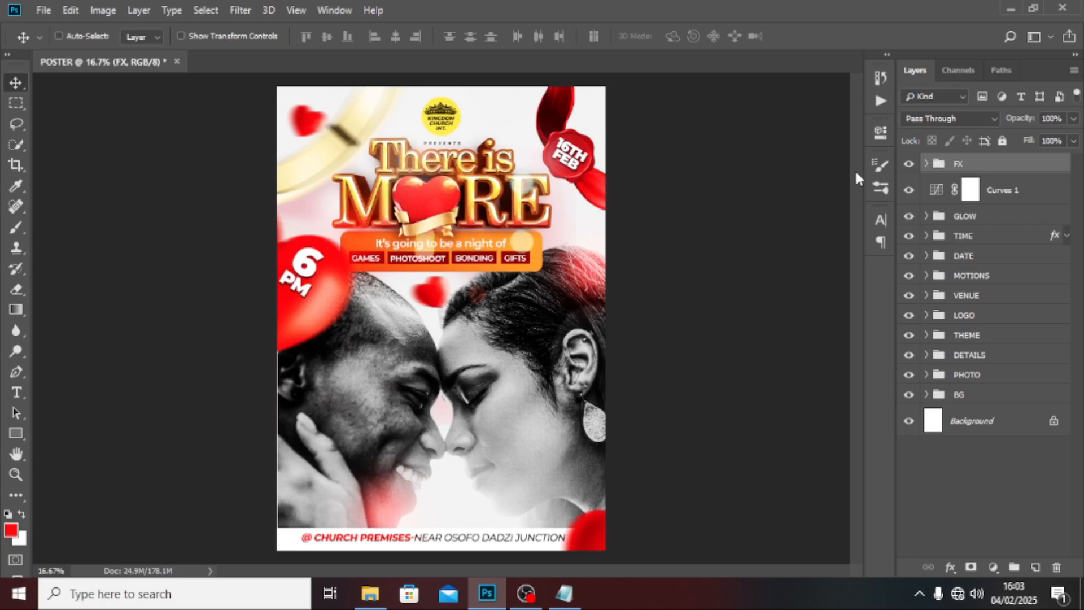